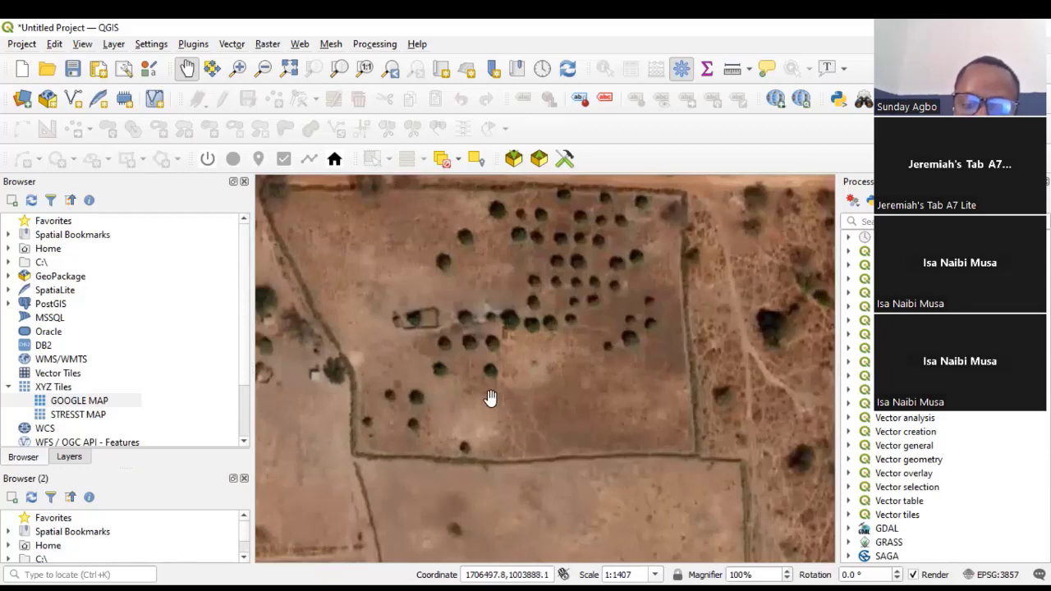
# - Examine the fenced site with trees south of the dirt road on the satellite imagery
pyautogui.scroll(-2, 488, 400)
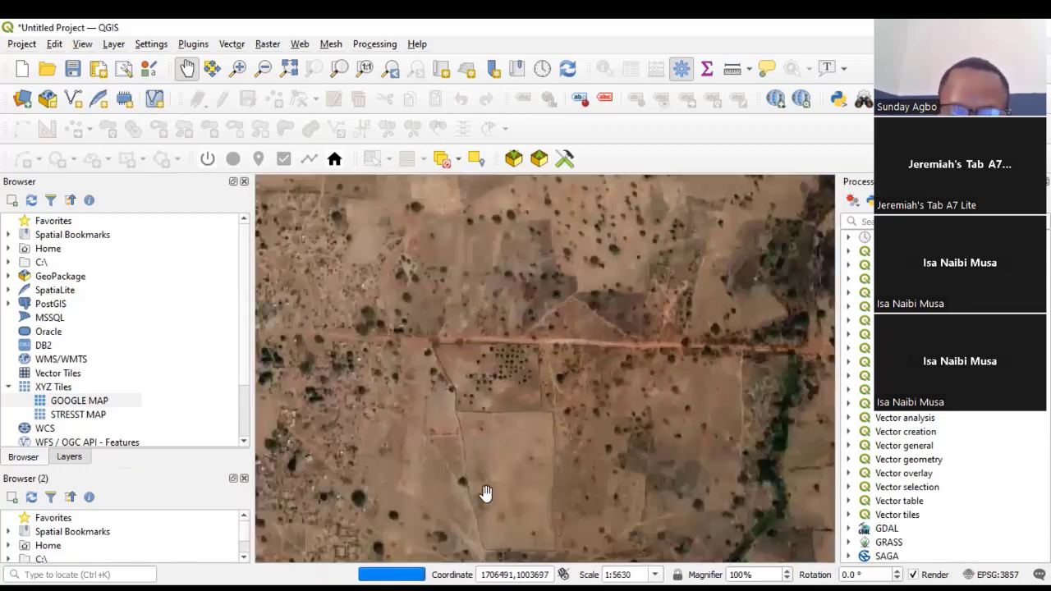
pyautogui.scroll(1, 486, 493)
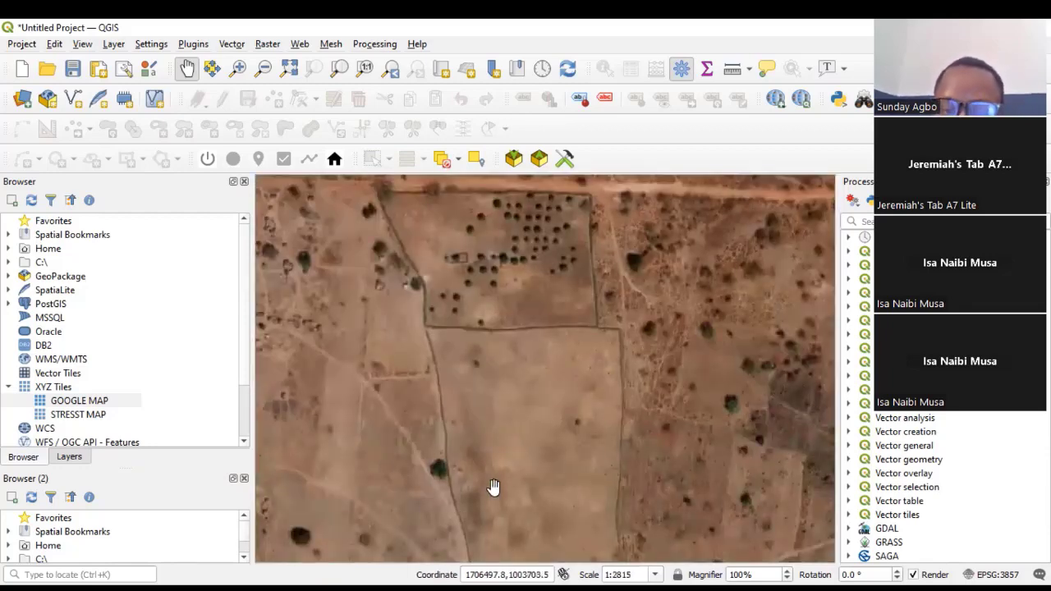
pyautogui.scroll(-1, 523, 394)
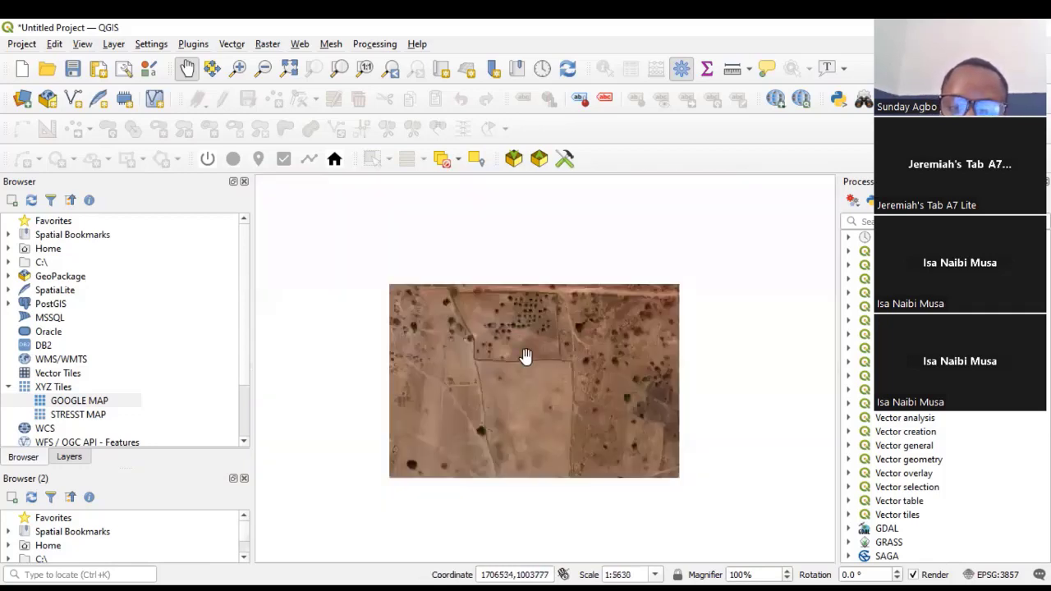
pyautogui.scroll(2, 507, 328)
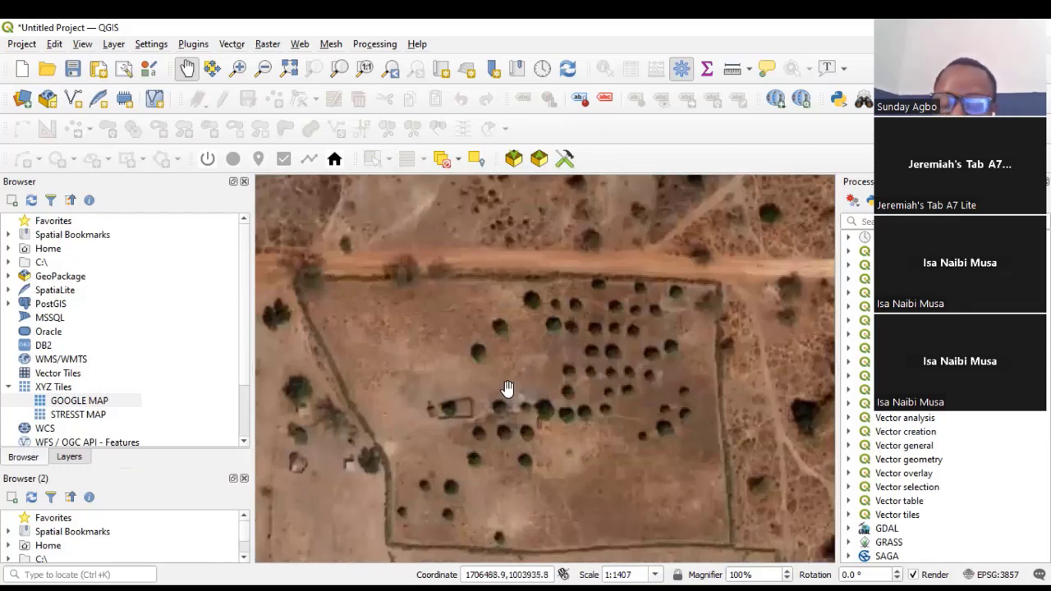
pyautogui.scroll(-1, 505, 388)
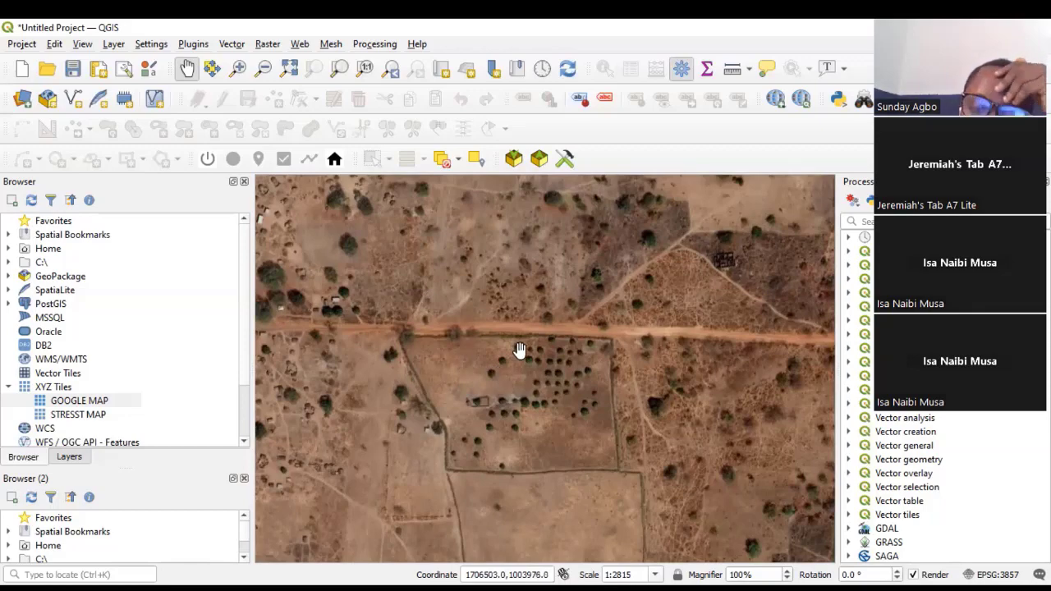
pyautogui.scroll(2, 520, 350)
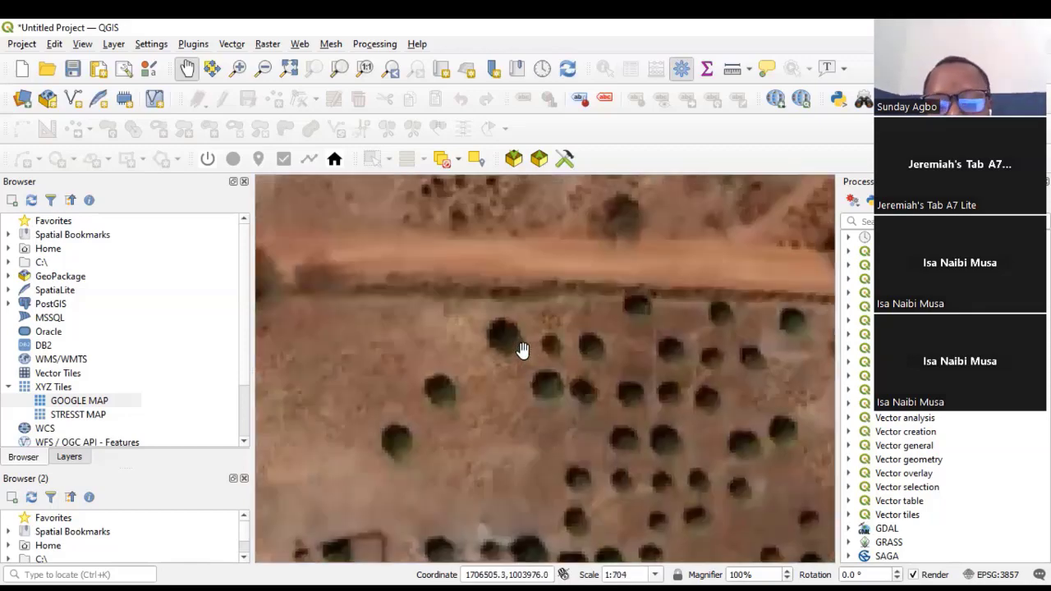
pyautogui.scroll(-2, 522, 349)
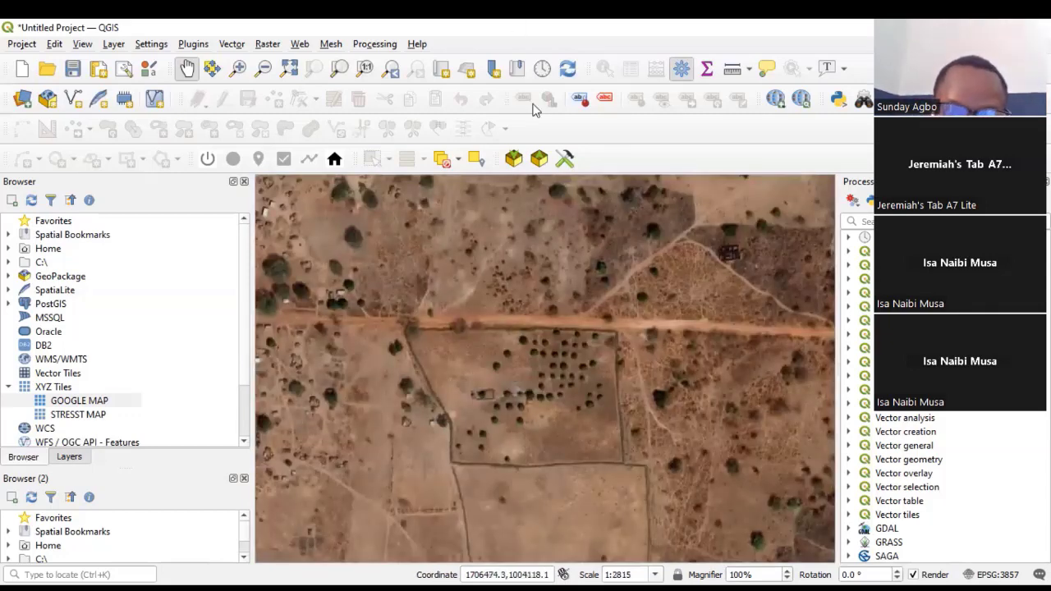
# - Start a new shapefile layer and choose the shp folder inside the Desktop's gis folder as its save location
pyautogui.click(108, 46)
pyautogui.moveTo(158, 82)
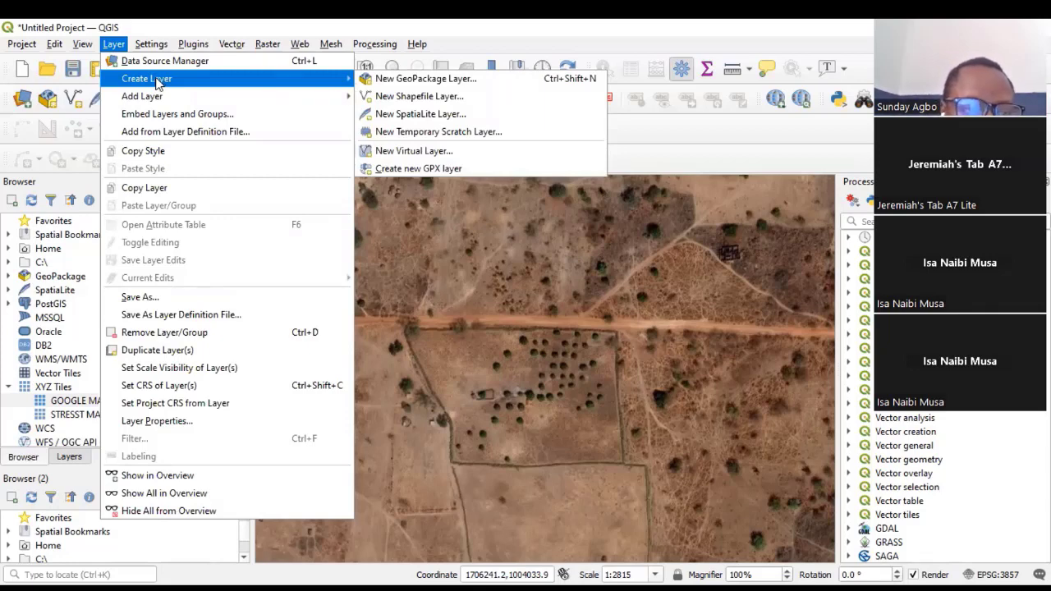
pyautogui.click(418, 96)
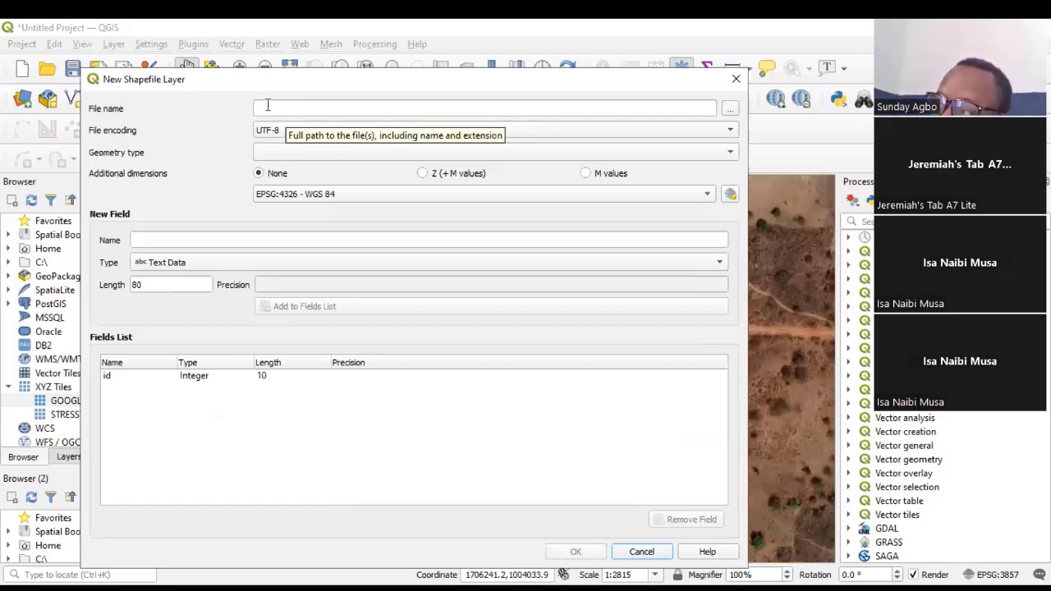
pyautogui.click(731, 111)
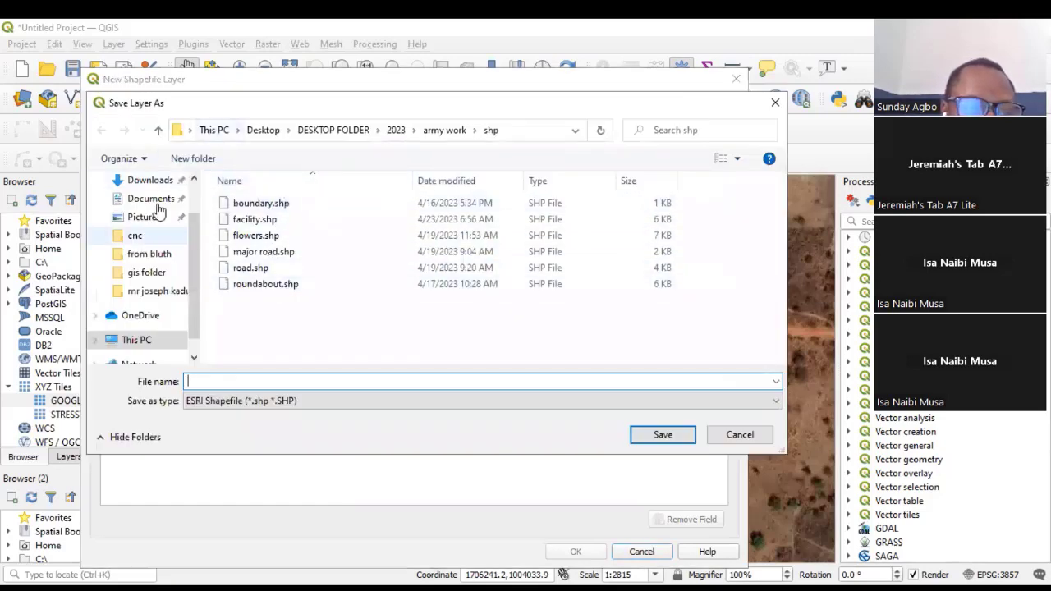
pyautogui.scroll(1, 189, 197)
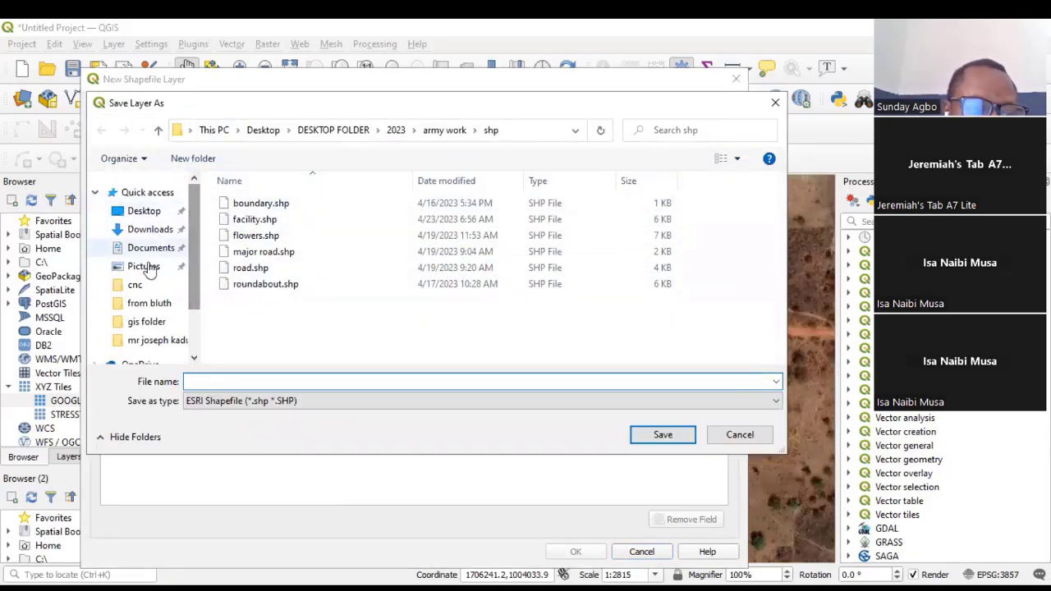
pyautogui.click(152, 215)
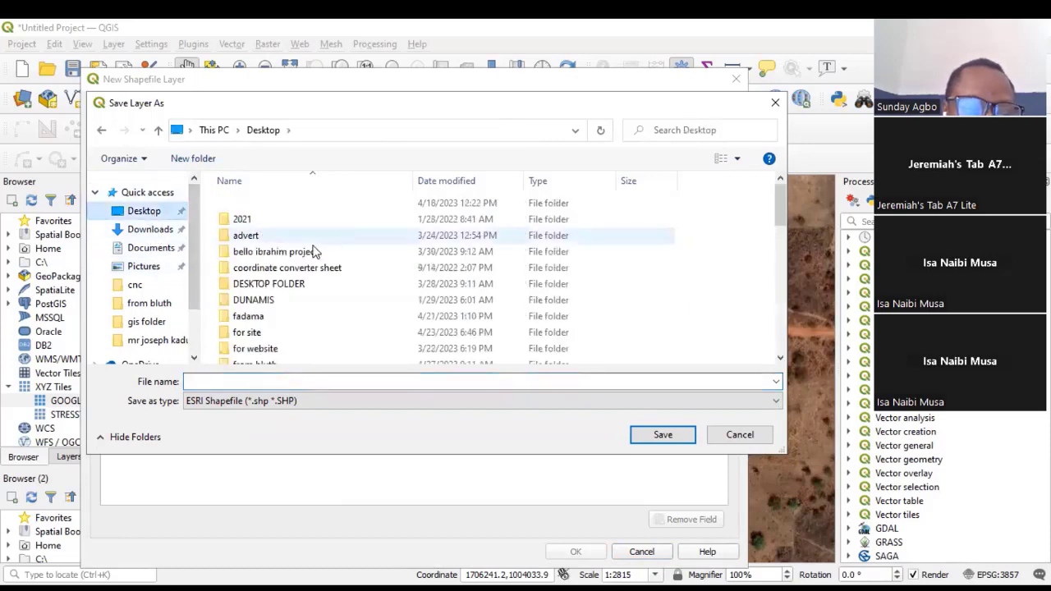
pyautogui.scroll(-2, 279, 320)
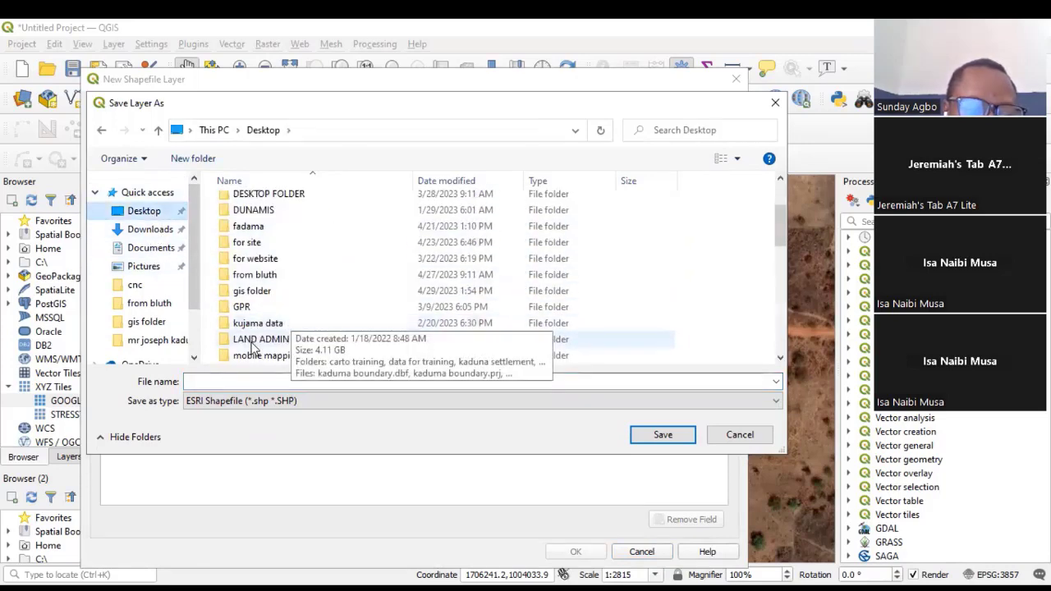
pyautogui.click(261, 294)
pyautogui.doubleClick(263, 294)
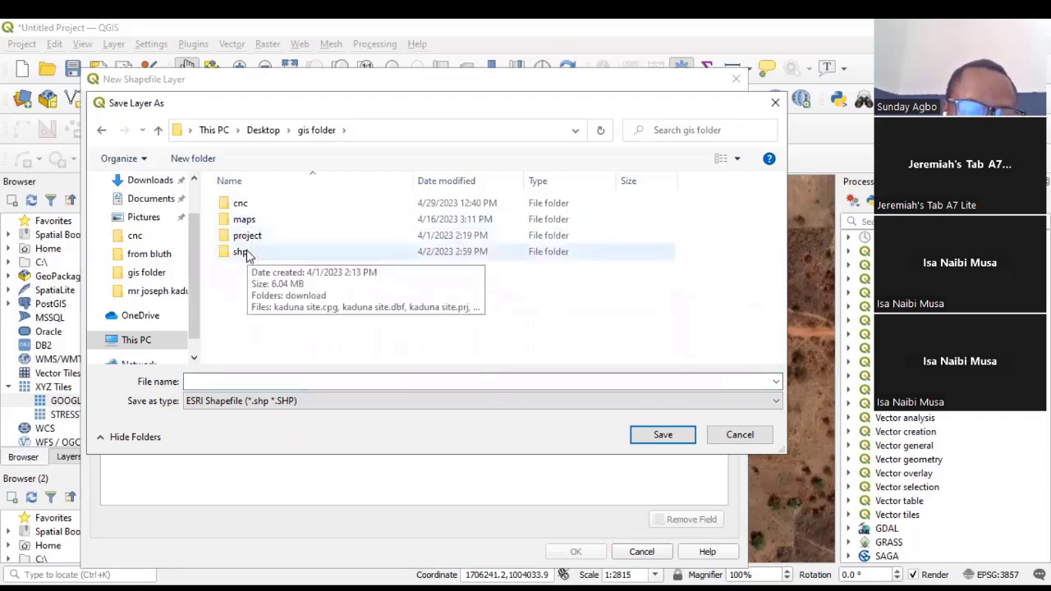
pyautogui.doubleClick(261, 255)
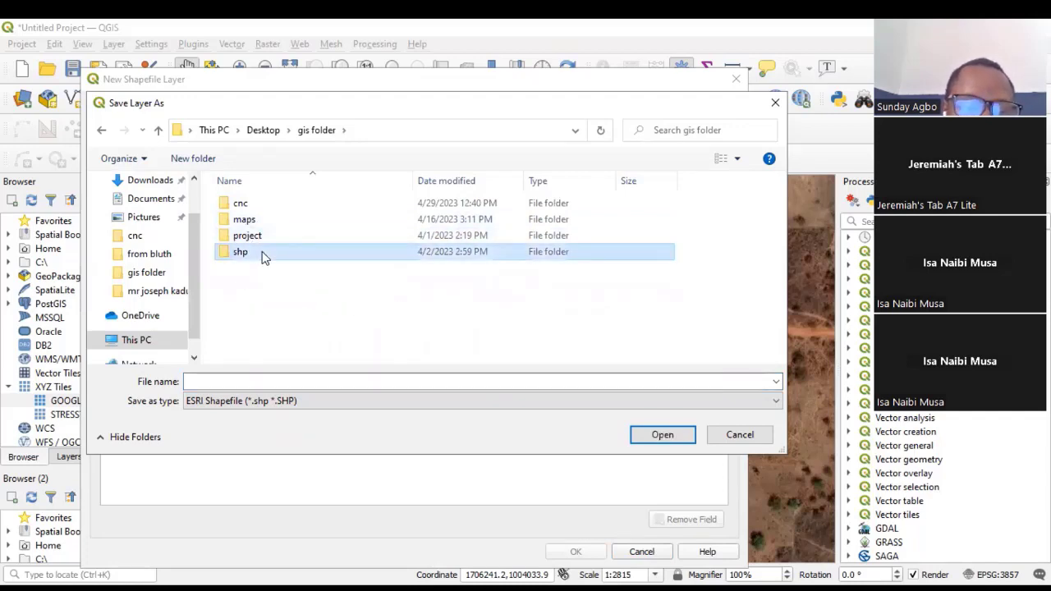
# - Name the new shapefile "kaduna site boundary" and save the file path
pyautogui.click(209, 381)
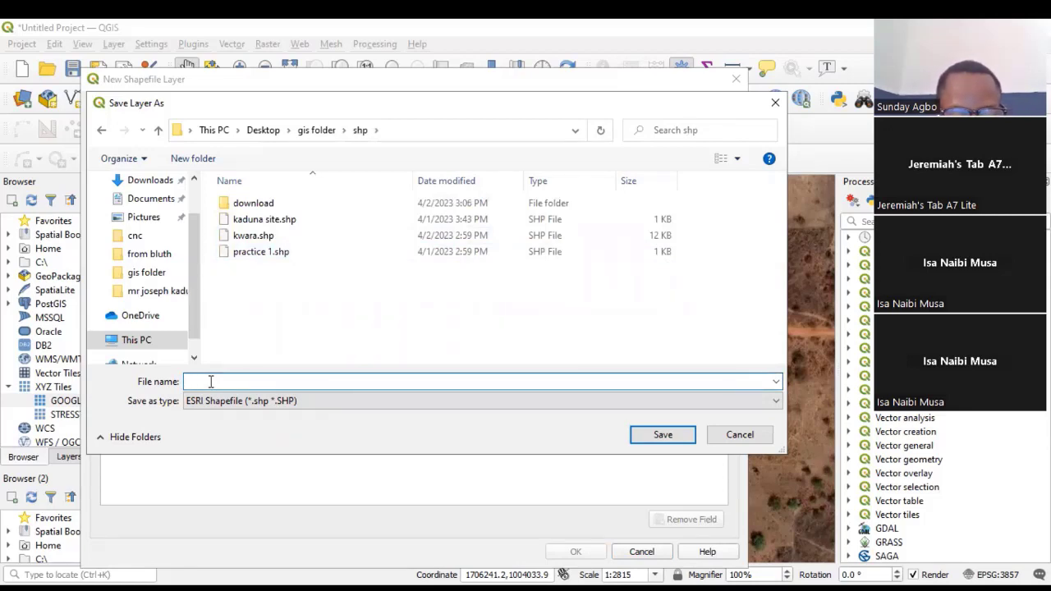
pyautogui.write('k')
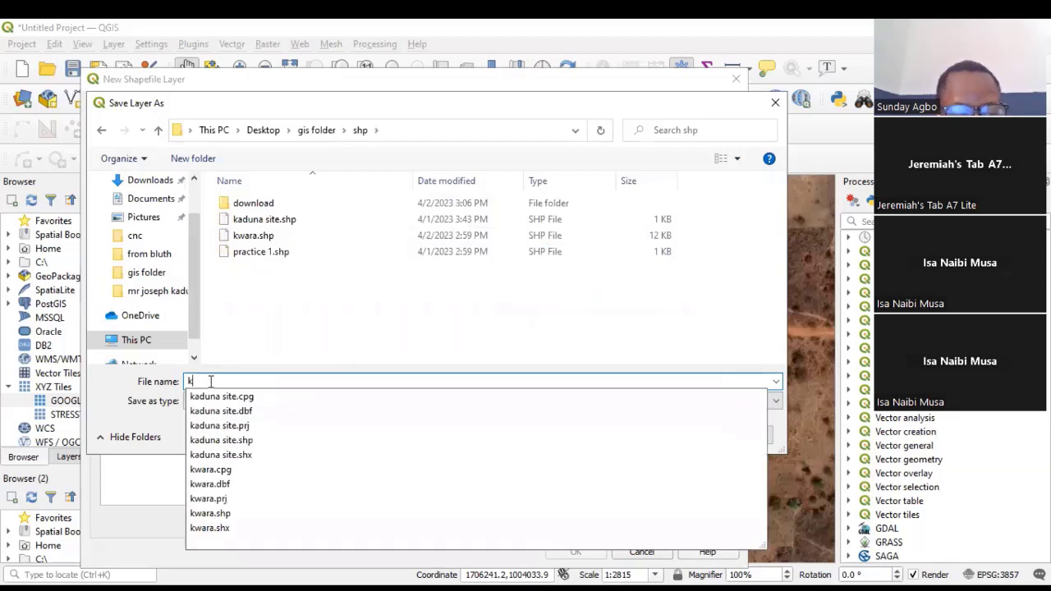
pyautogui.press('BackSpace')
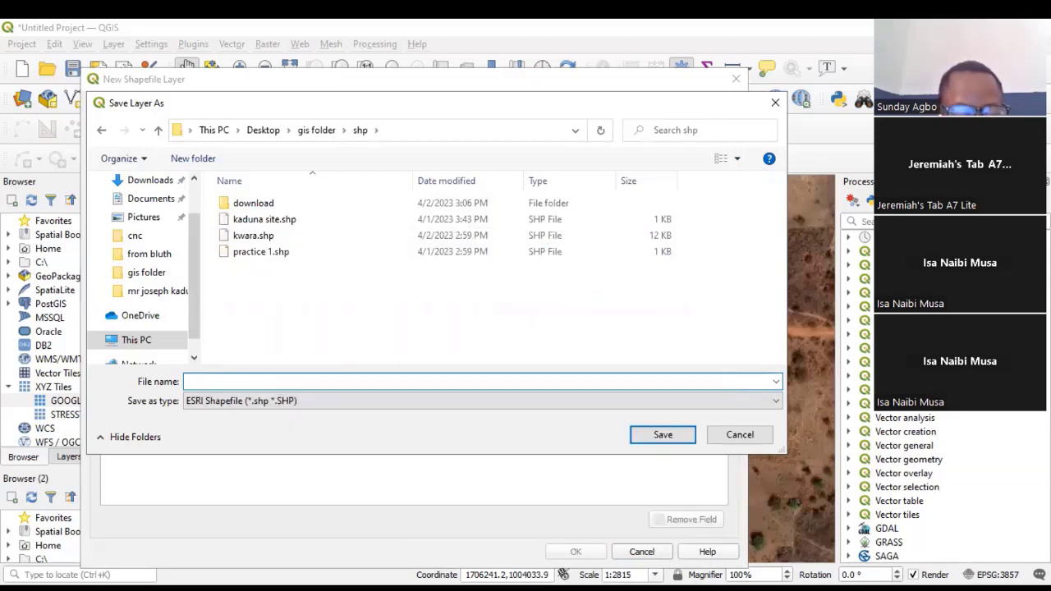
pyautogui.write('ks')
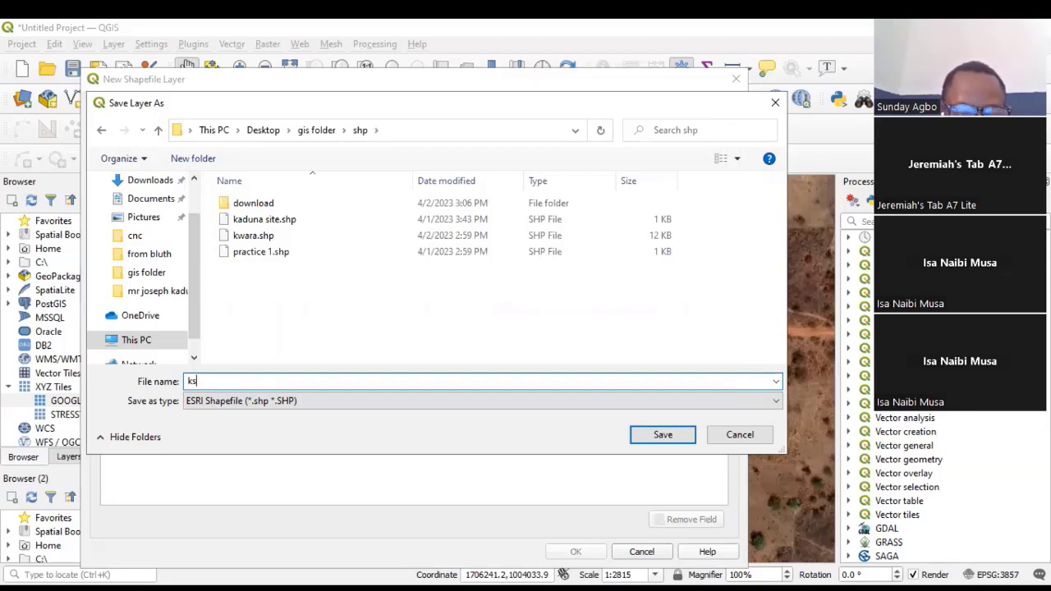
pyautogui.press('BackSpace')
pyautogui.write('aduna')
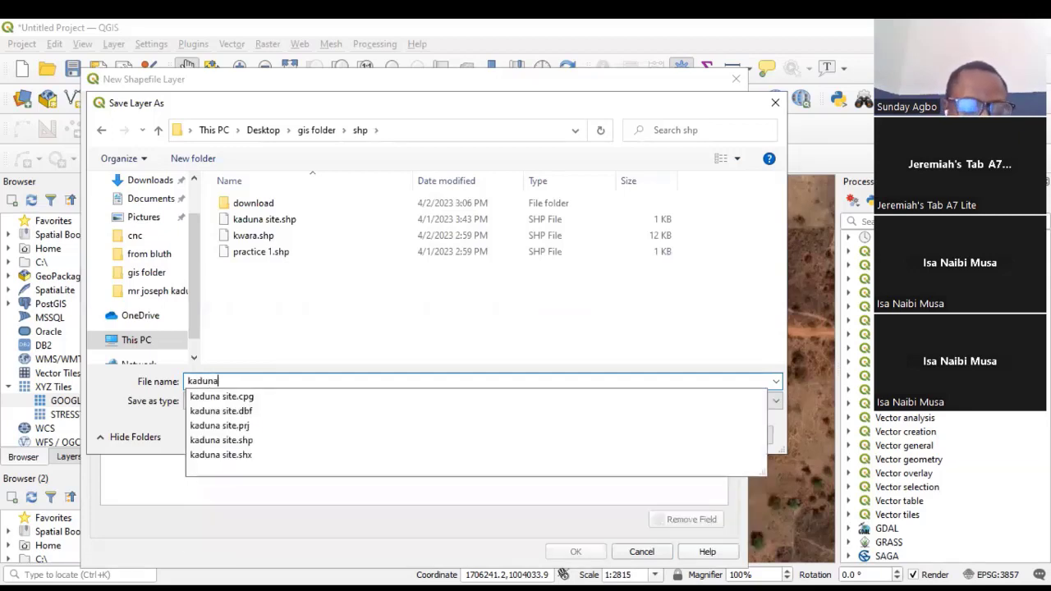
pyautogui.write(' site')
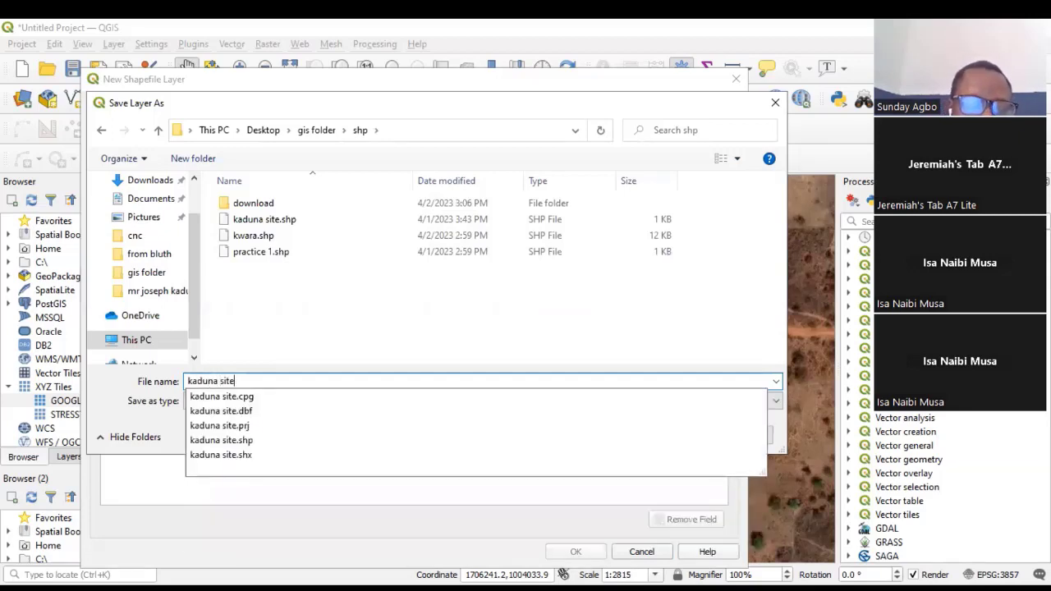
pyautogui.write(' bo')
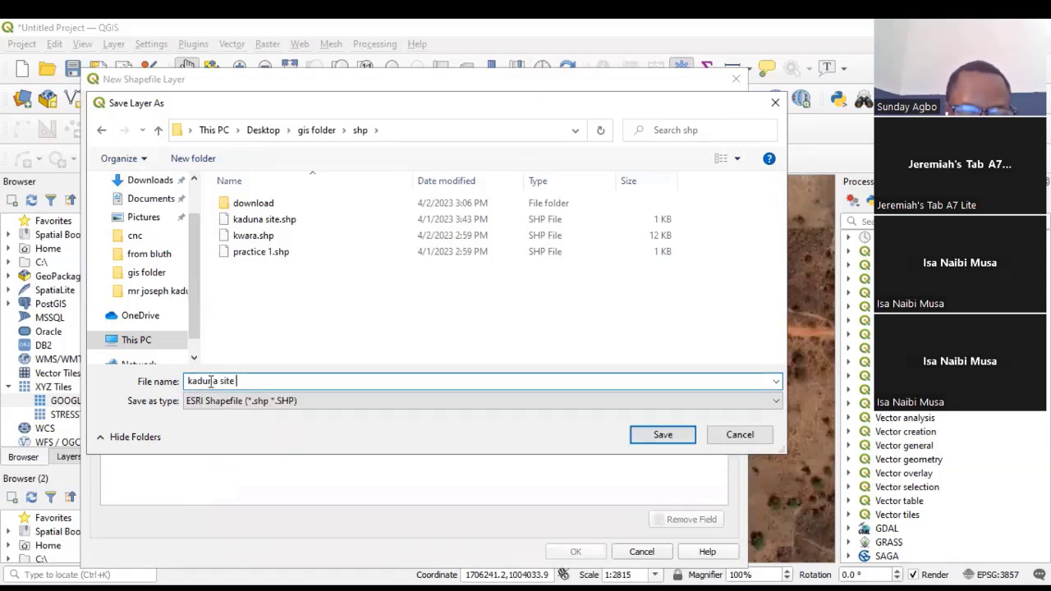
pyautogui.write('unda')
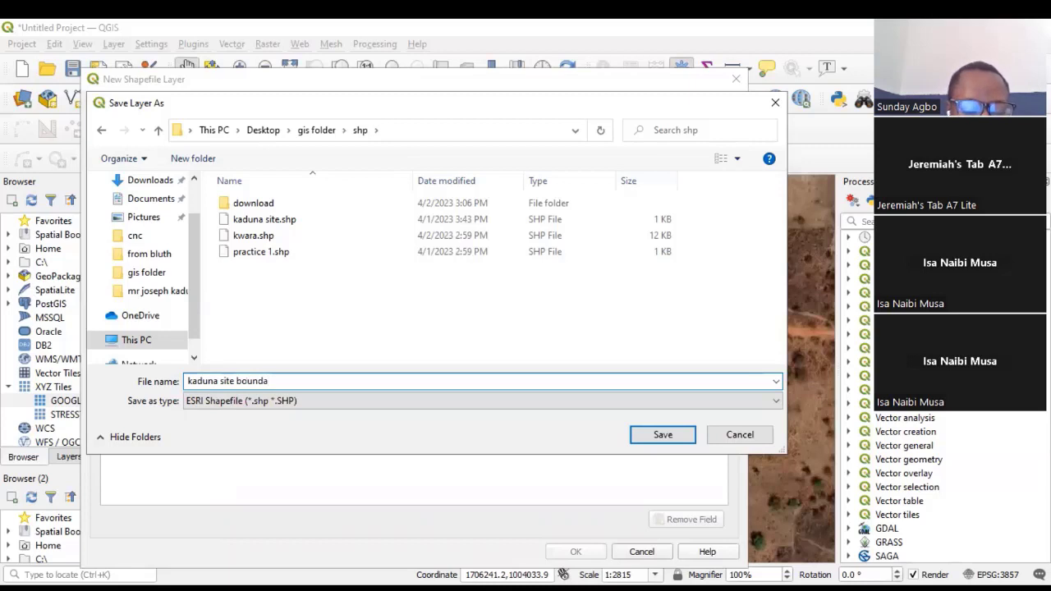
pyautogui.write('ry')
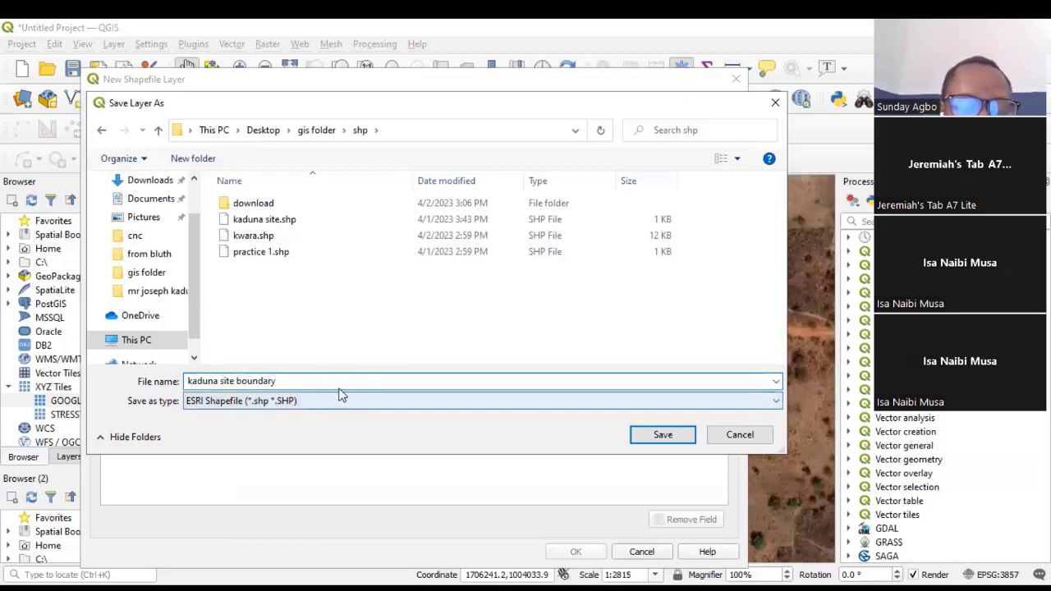
pyautogui.click(661, 436)
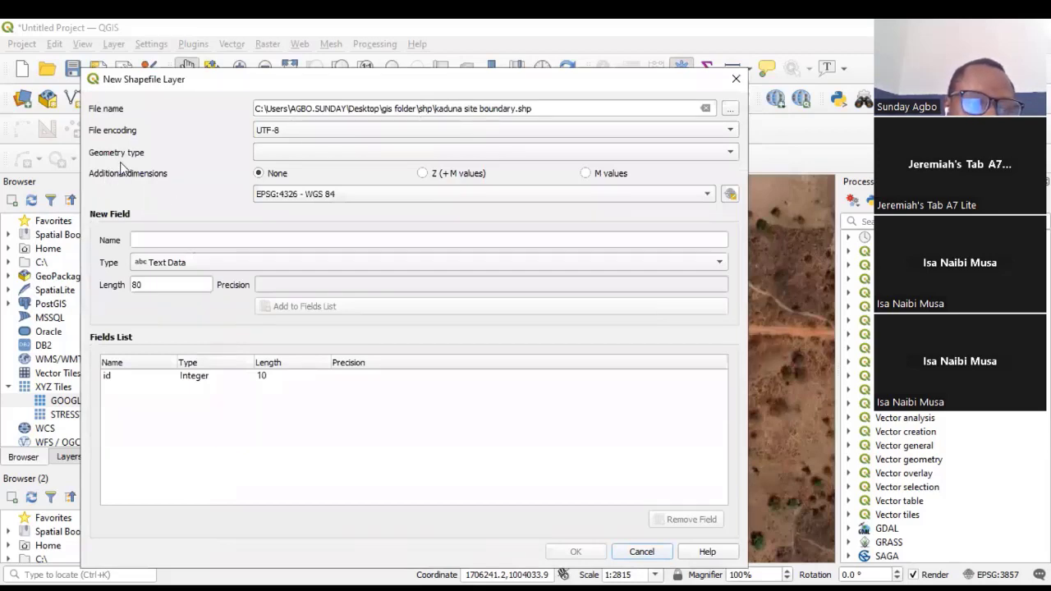
# - Set the shapefile's geometry type to Polygon and begin naming a new attribute field
pyautogui.click(360, 159)
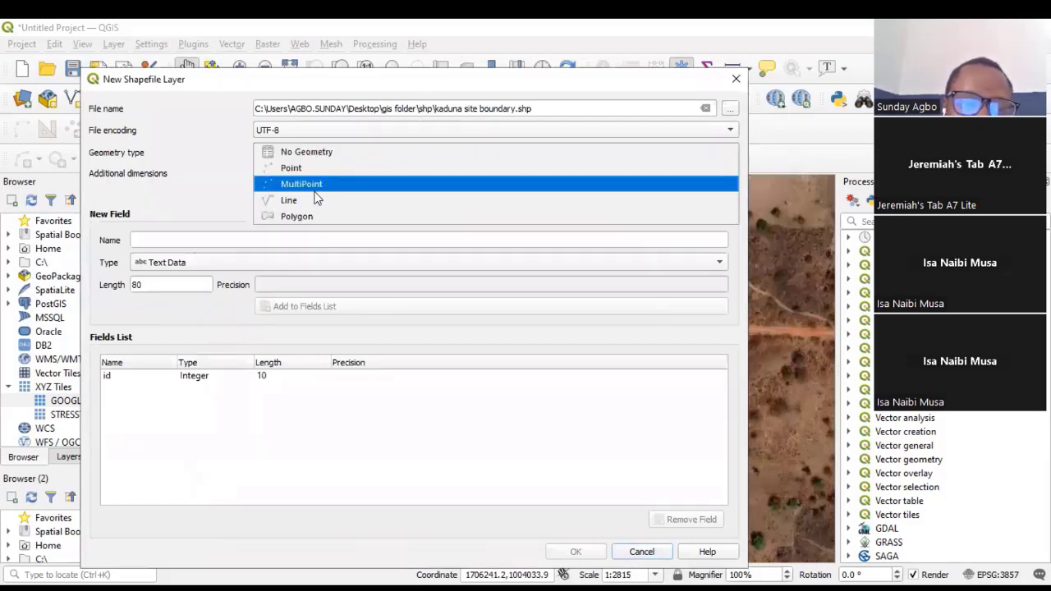
pyautogui.click(307, 216)
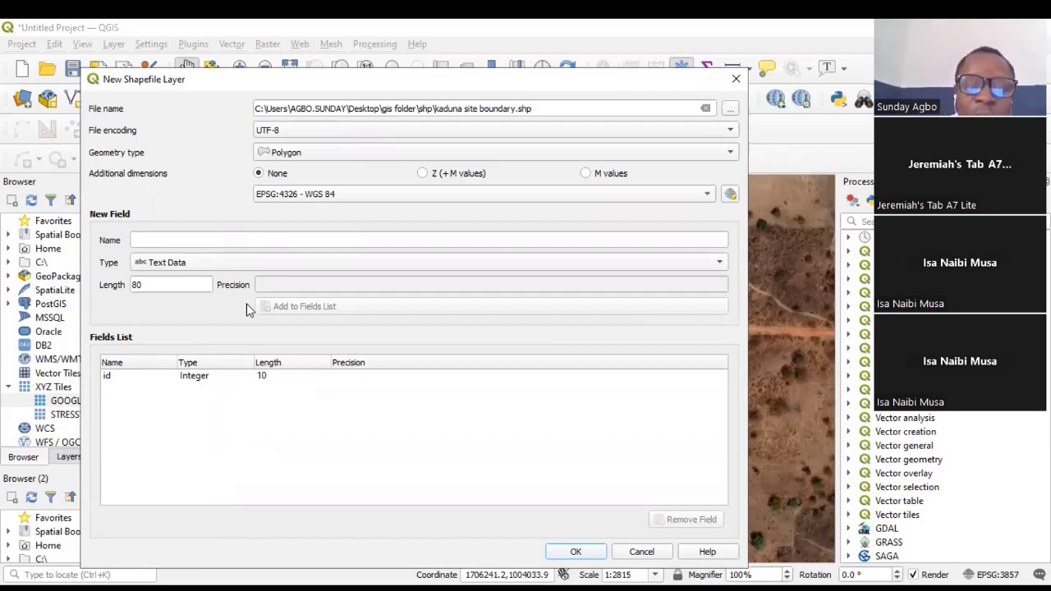
pyautogui.click(182, 238)
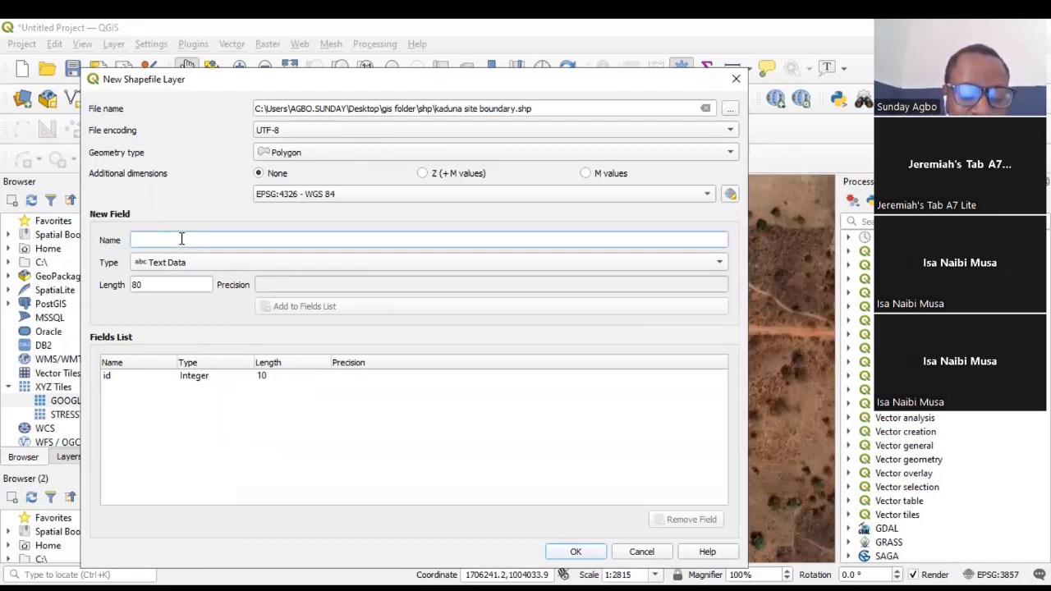
pyautogui.write('ka')
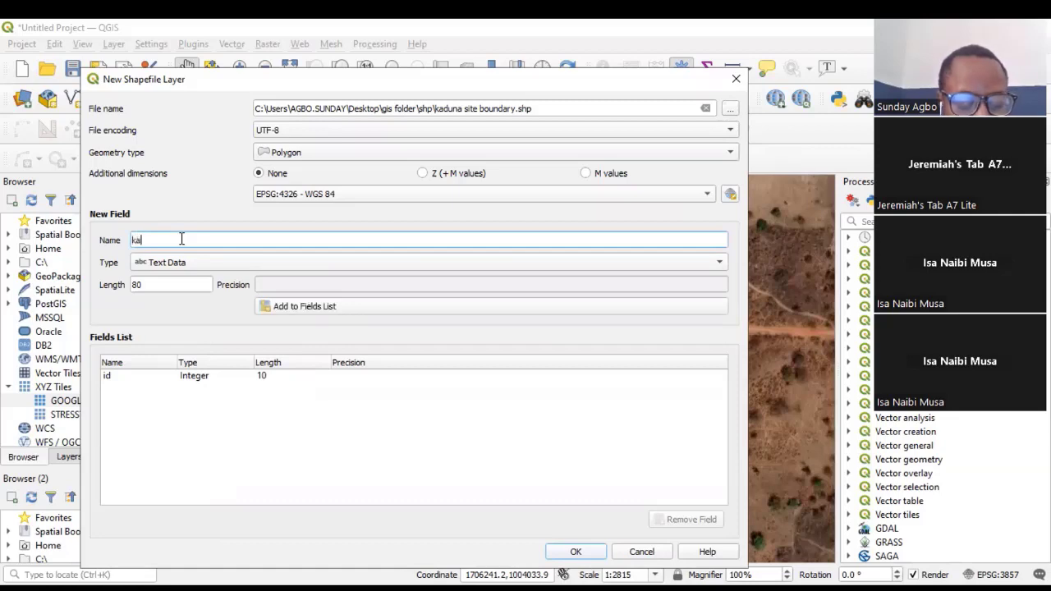
pyautogui.write('duna')
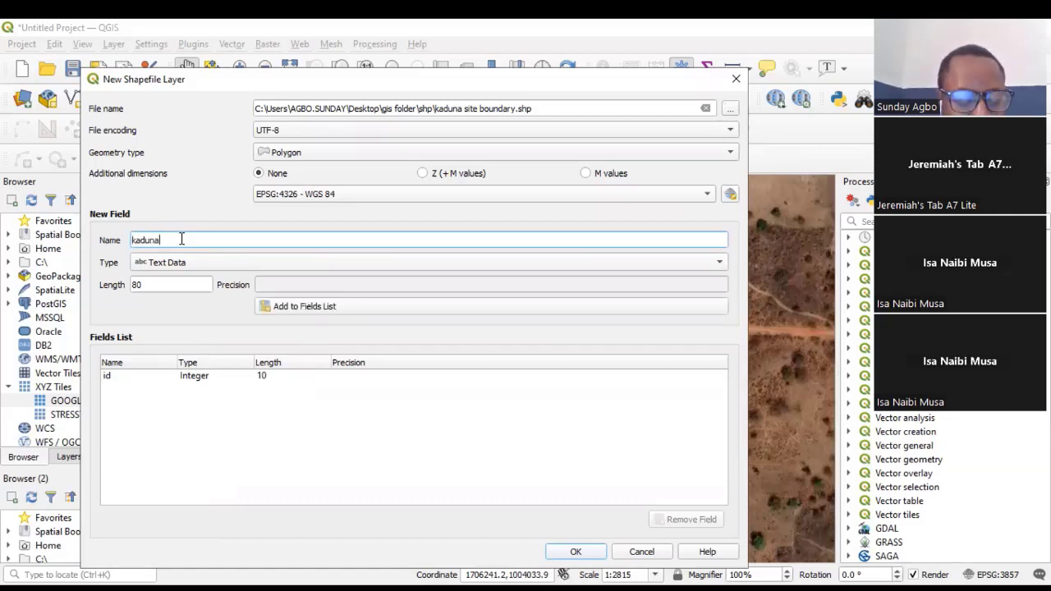
pyautogui.press('BackSpace')
pyautogui.press('BackSpace')
pyautogui.press('BackSpace')
pyautogui.press('BackSpace')
pyautogui.press('BackSpace')
pyautogui.press('BackSpace')
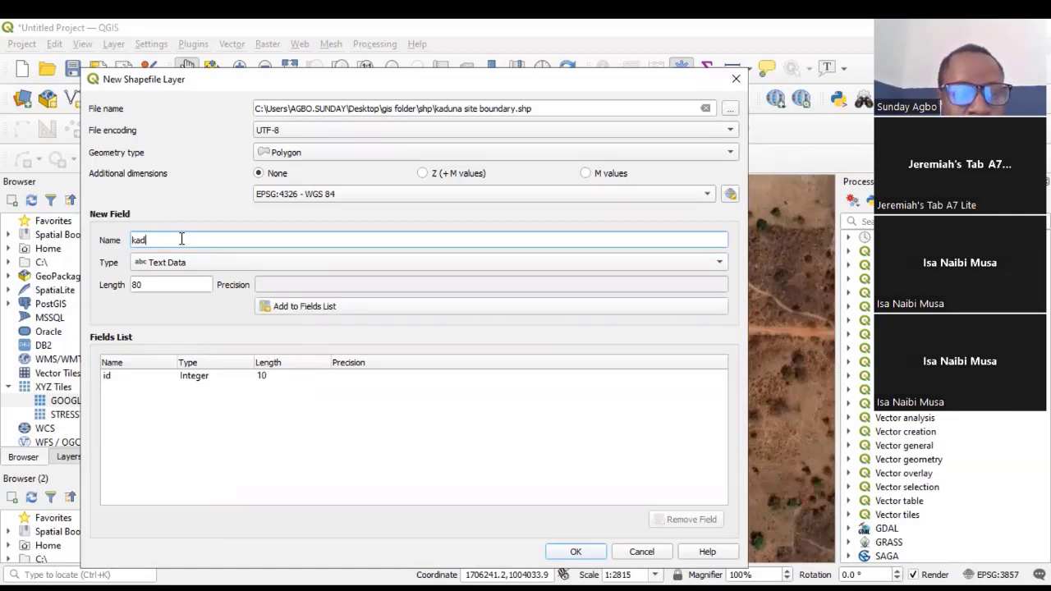
pyautogui.write('pro')
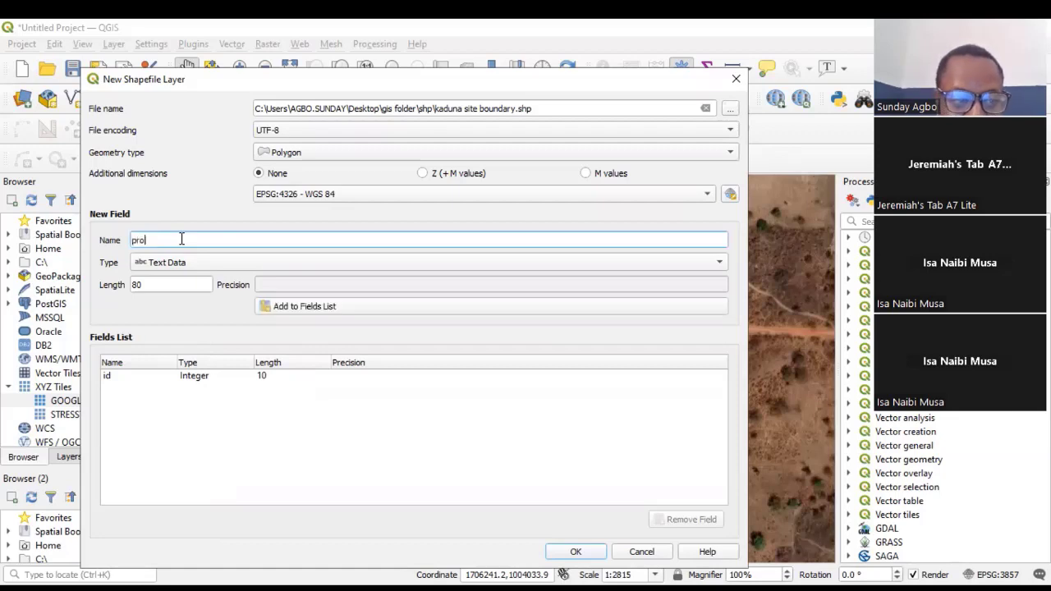
pyautogui.write(' bul')
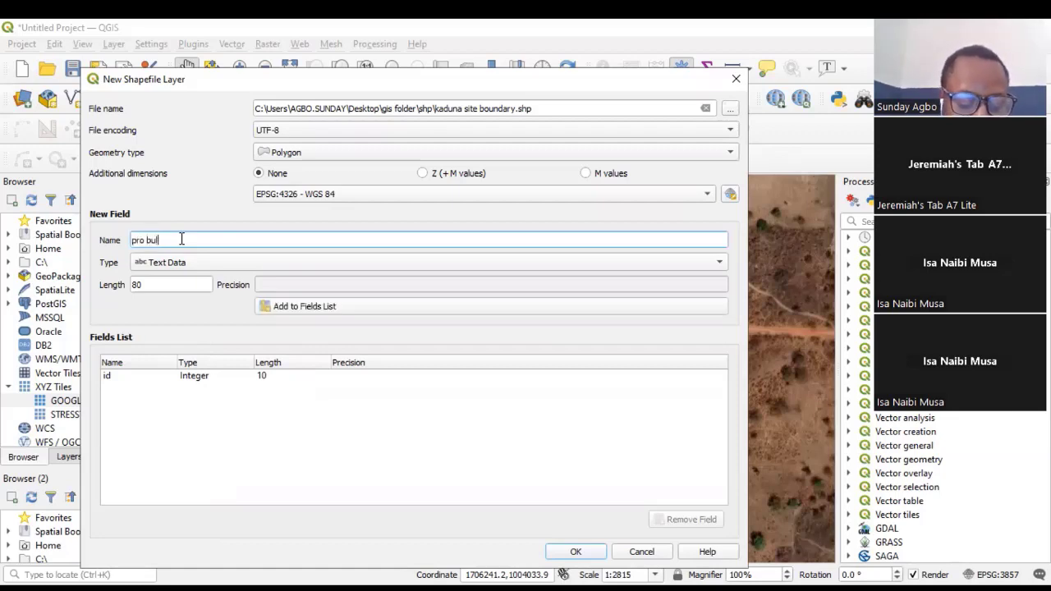
pyautogui.write('din')
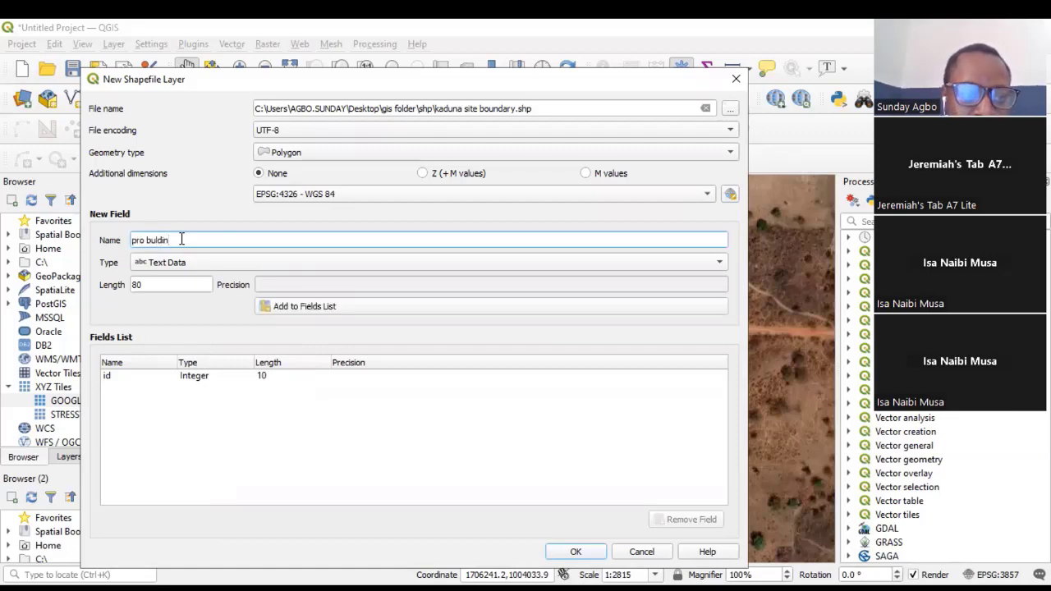
pyautogui.press('BackSpace')
pyautogui.press('BackSpace')
pyautogui.press('BackSpace')
pyautogui.press('BackSpace')
pyautogui.press('BackSpace')
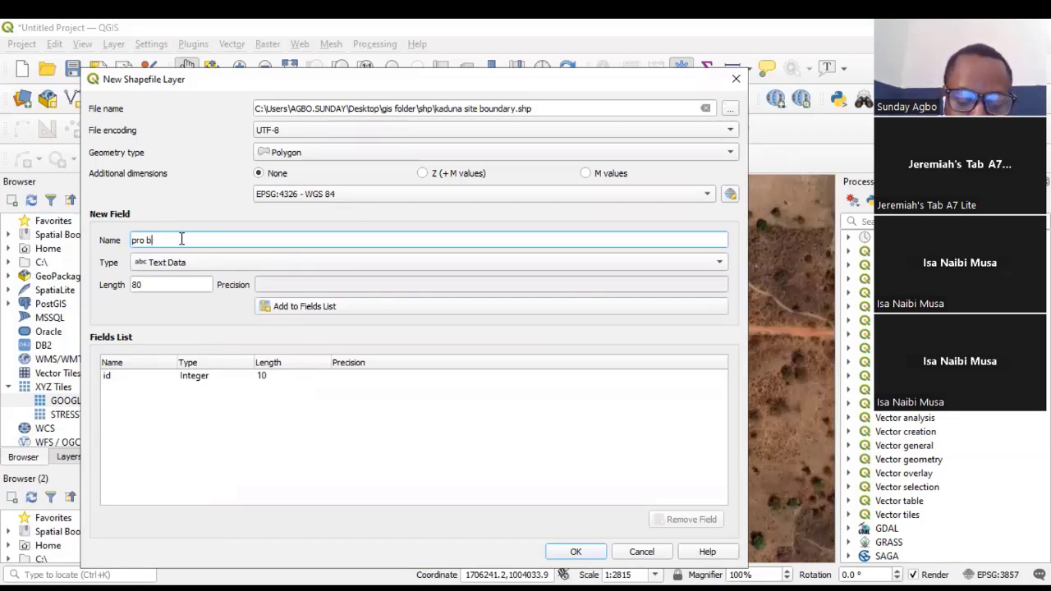
pyautogui.write('uil')
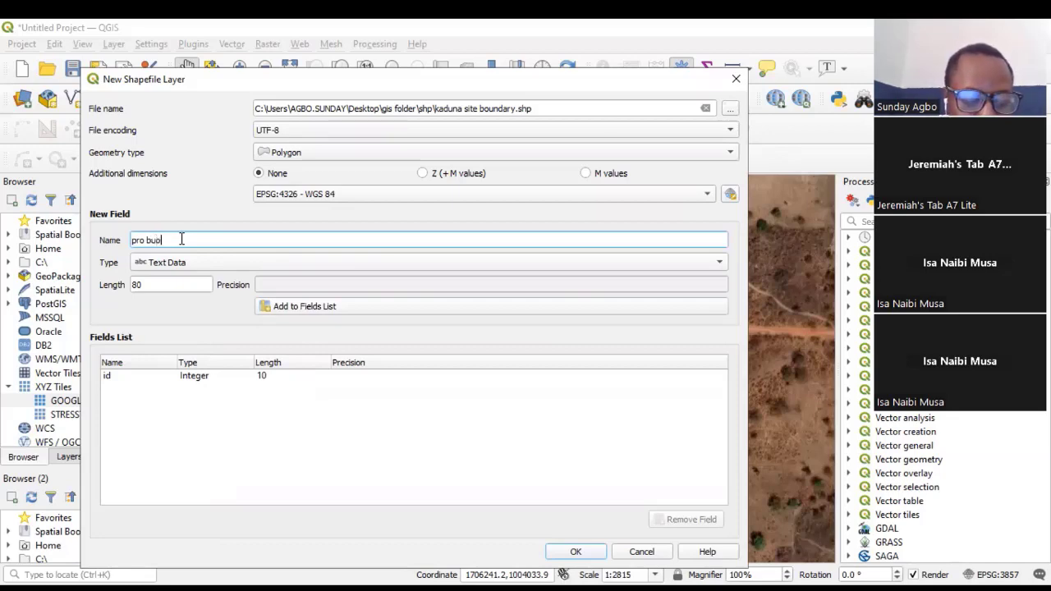
pyautogui.press('BackSpace')
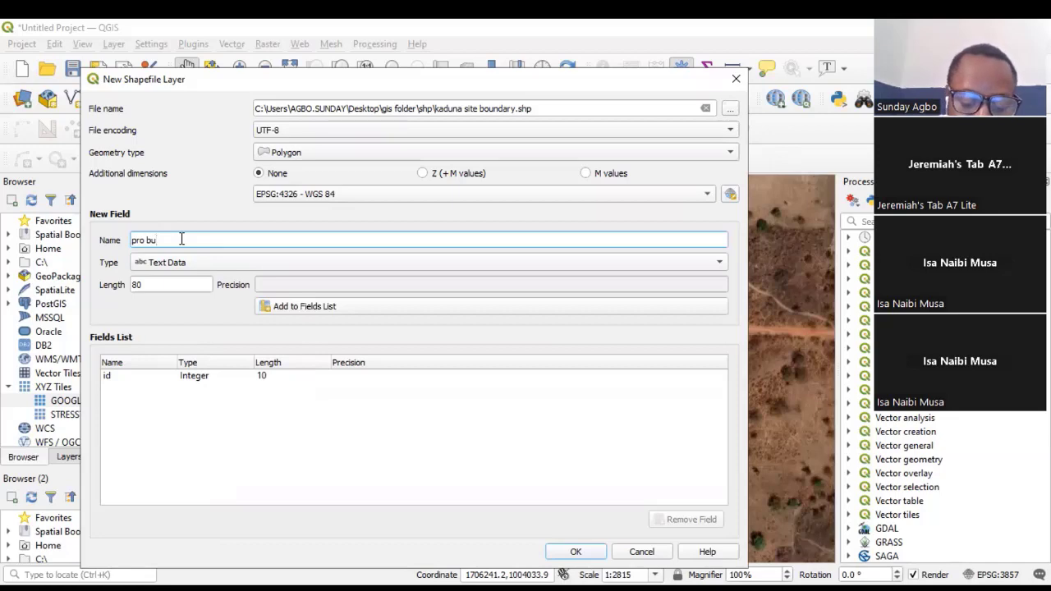
pyautogui.write('ild')
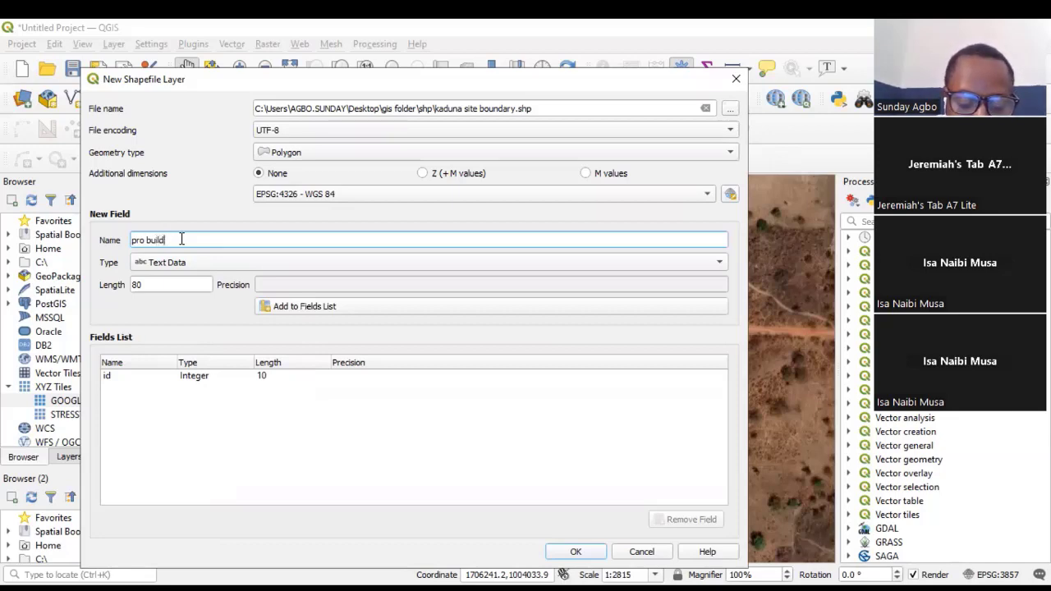
pyautogui.write('i')
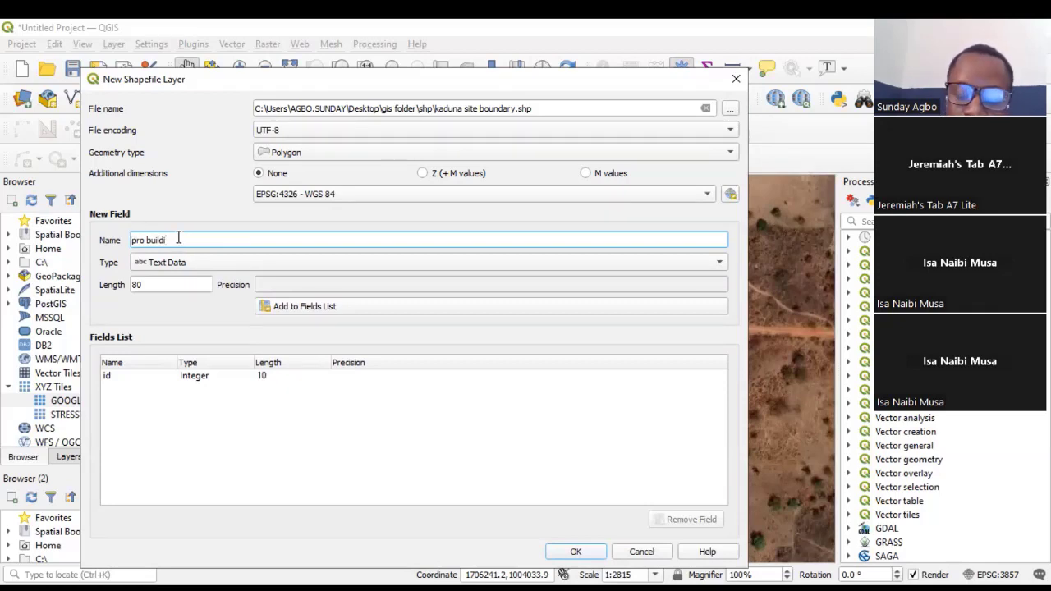
pyautogui.press('BackSpace')
pyautogui.press('BackSpace')
pyautogui.press('BackSpace')
pyautogui.press('BackSpace')
pyautogui.press('BackSpace')
pyautogui.press('BackSpace')
pyautogui.press('BackSpace')
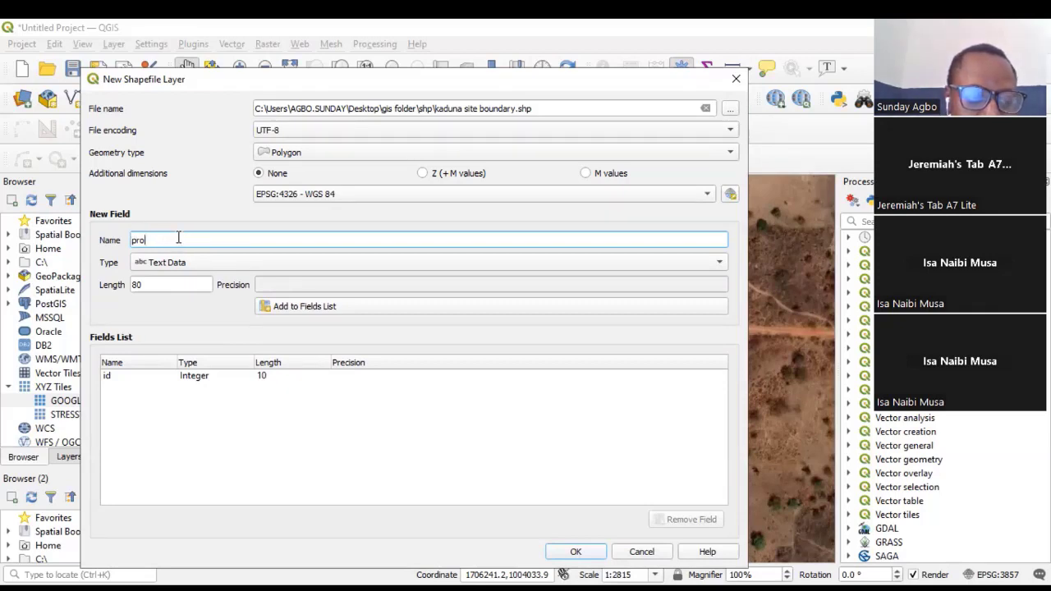
pyautogui.press('BackSpace')
pyautogui.press('BackSpace')
pyautogui.press('BackSpace')
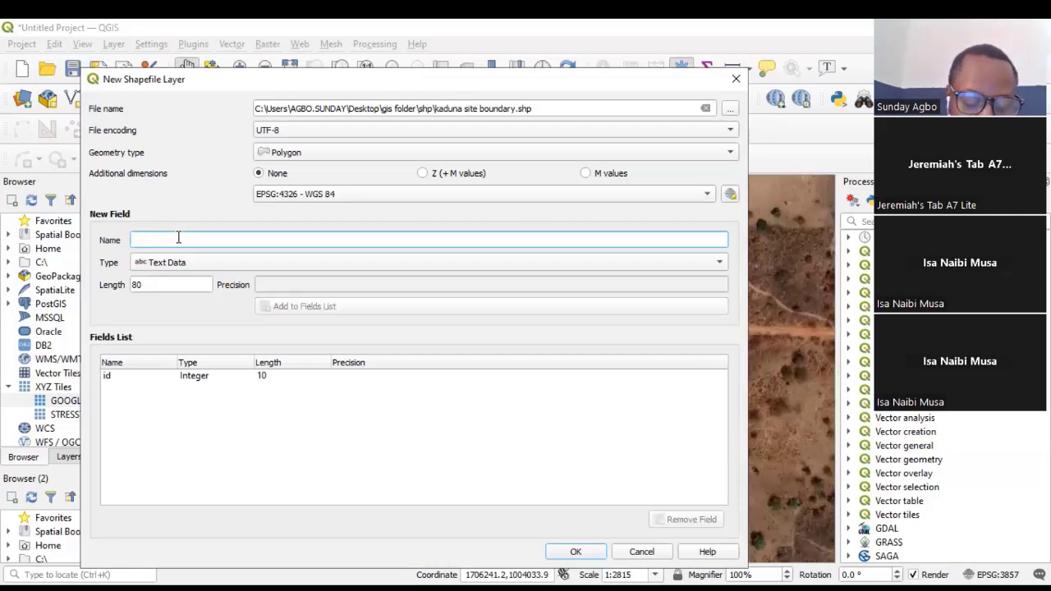
pyautogui.write('n')
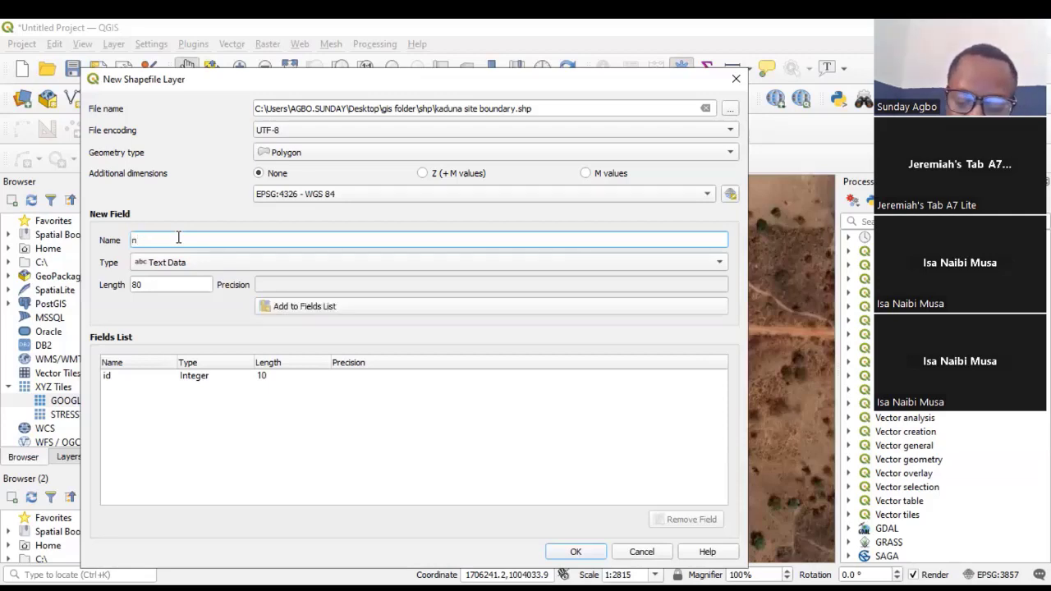
pyautogui.press('BackSpace')
# - Add a text field named site_name with a length of 200 to the shapefile's fields list
pyautogui.write('site')
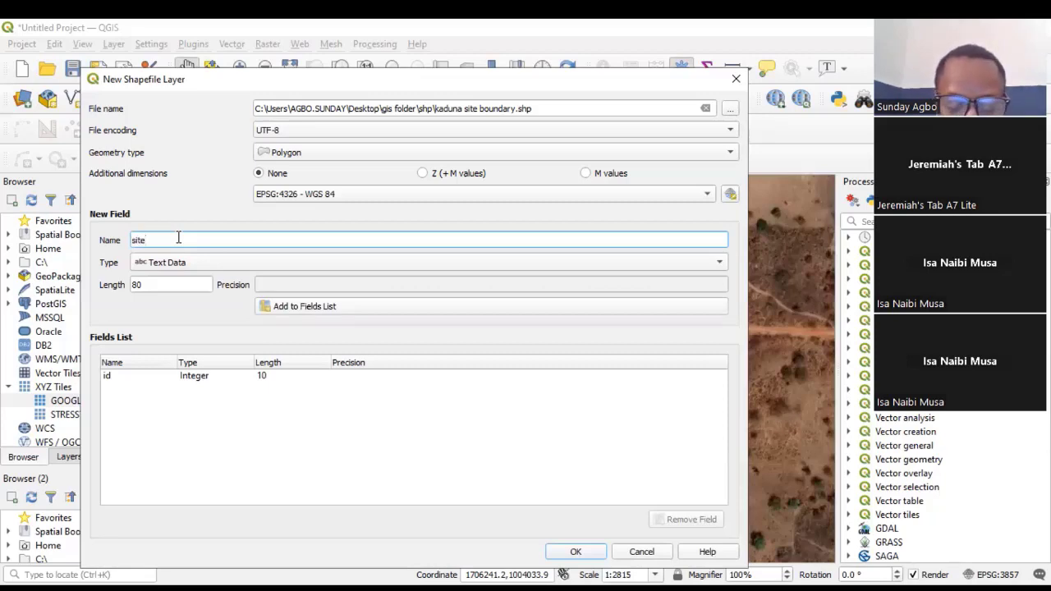
pyautogui.write('_')
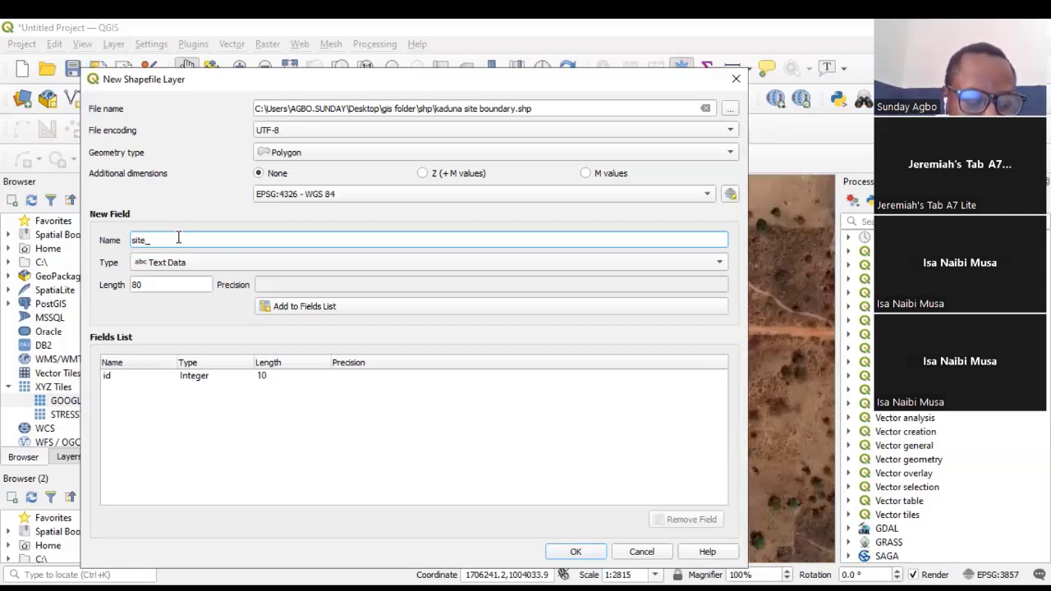
pyautogui.write('nam')
pyautogui.write('e')
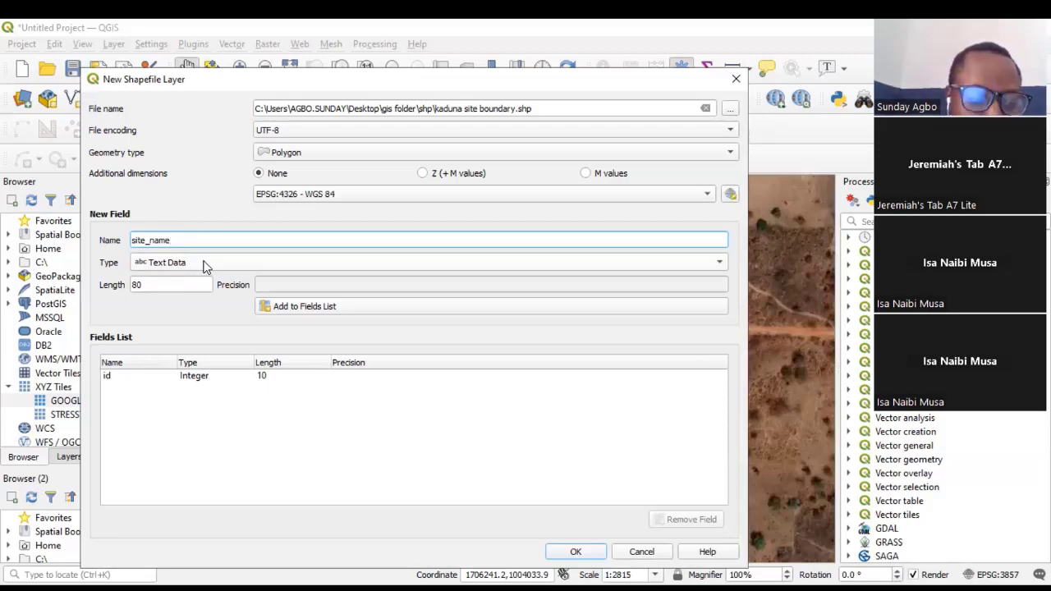
pyautogui.doubleClick(147, 284)
pyautogui.write('200')
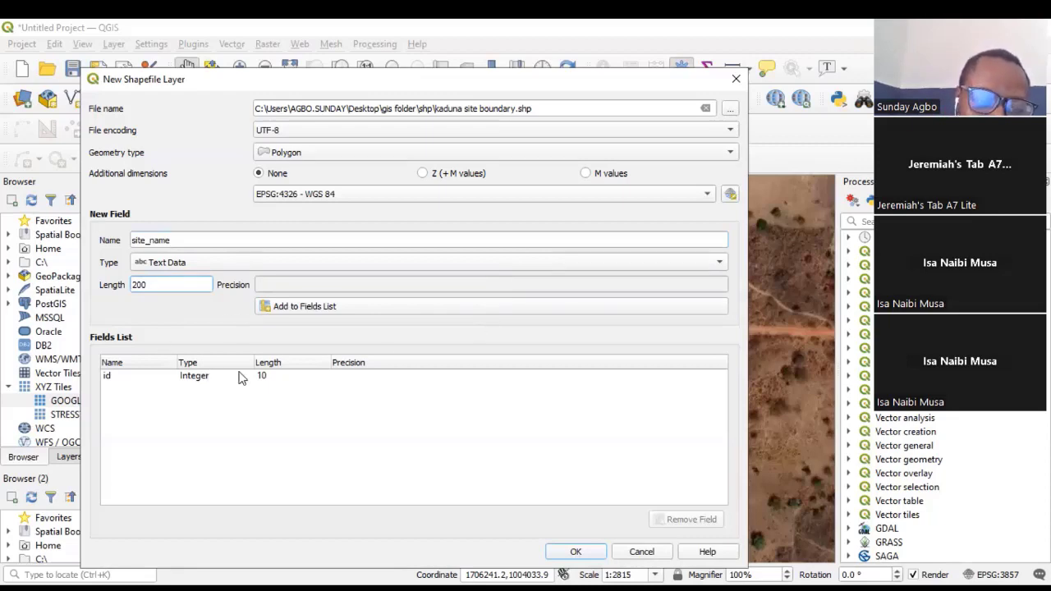
pyautogui.click(304, 307)
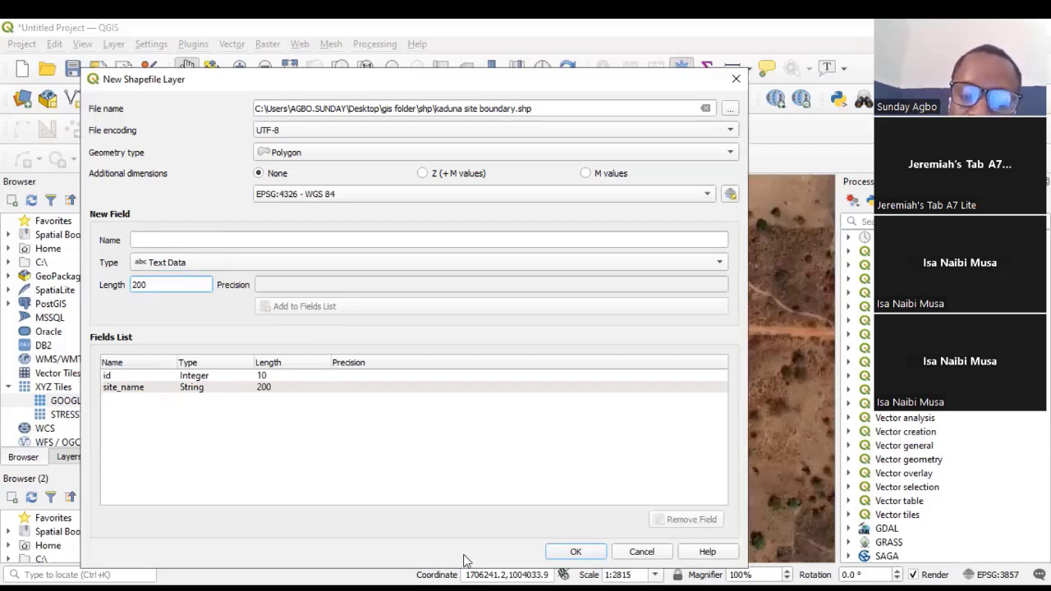
# - Create the shapefile and turn on editing for the kaduna site boundary layer
pyautogui.click(575, 551)
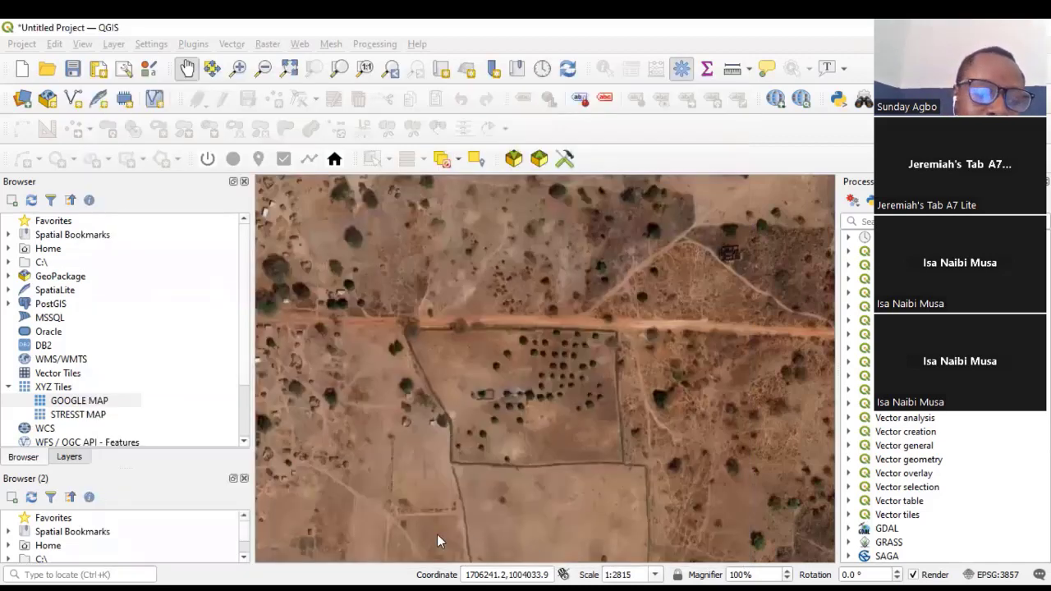
pyautogui.click(69, 457)
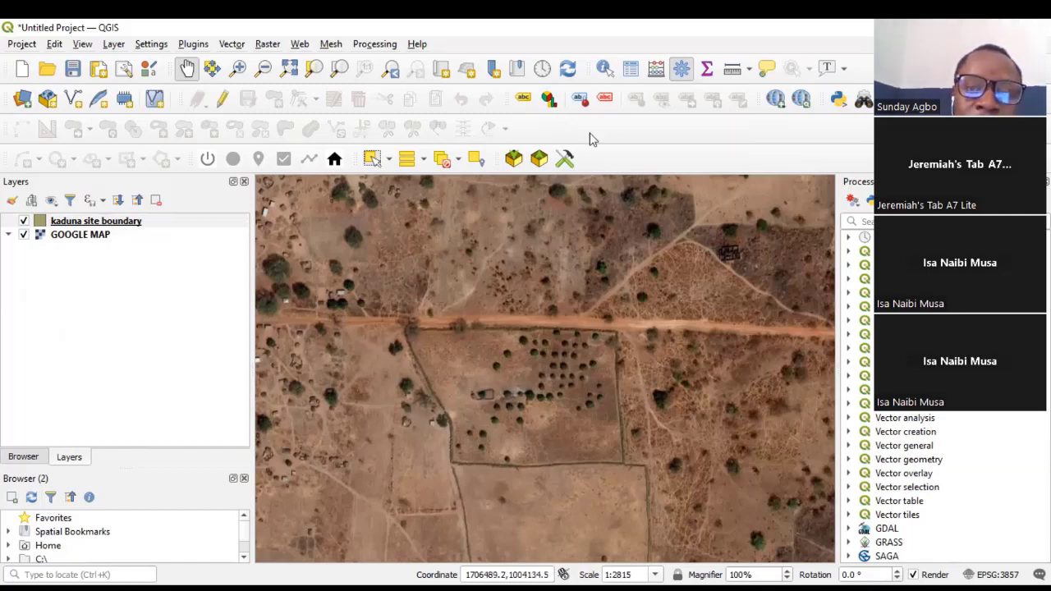
pyautogui.click(98, 223)
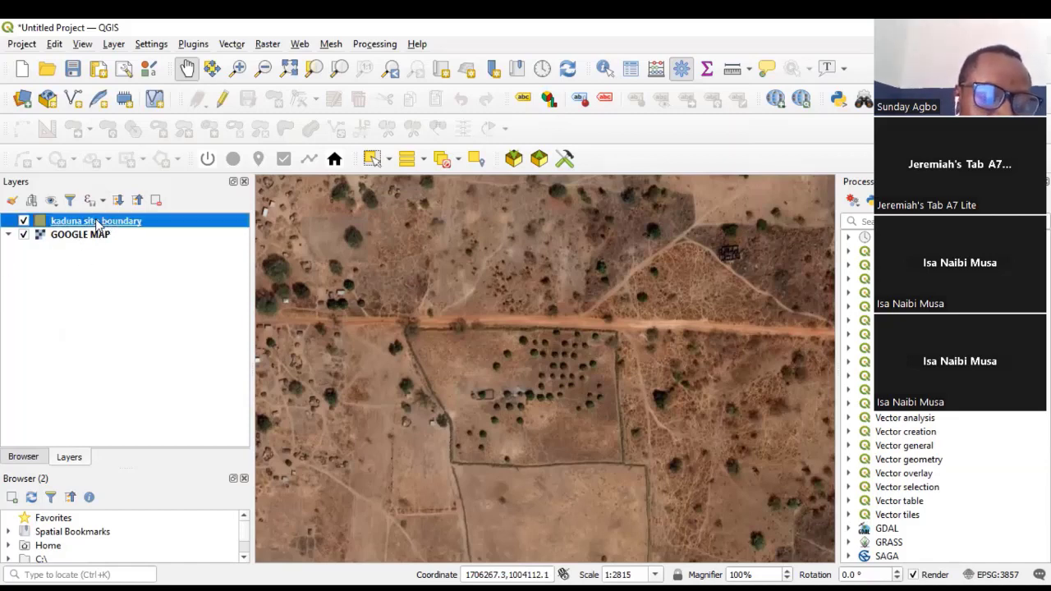
pyautogui.click(222, 99)
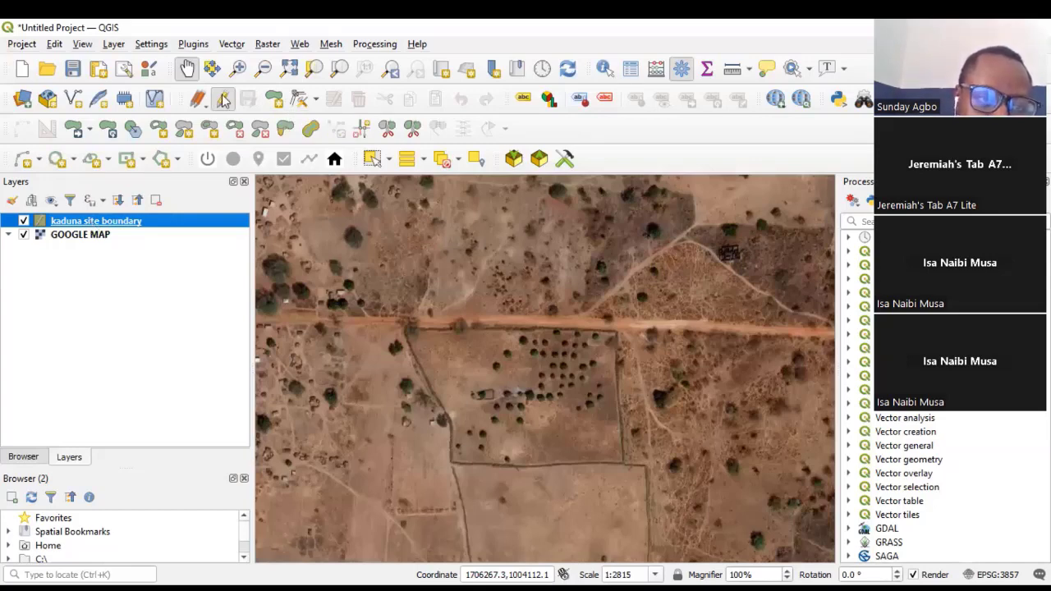
# - Digitize a polygon along the fence around the tree-planted site south of the dirt road and finish the shape
pyautogui.click(275, 99)
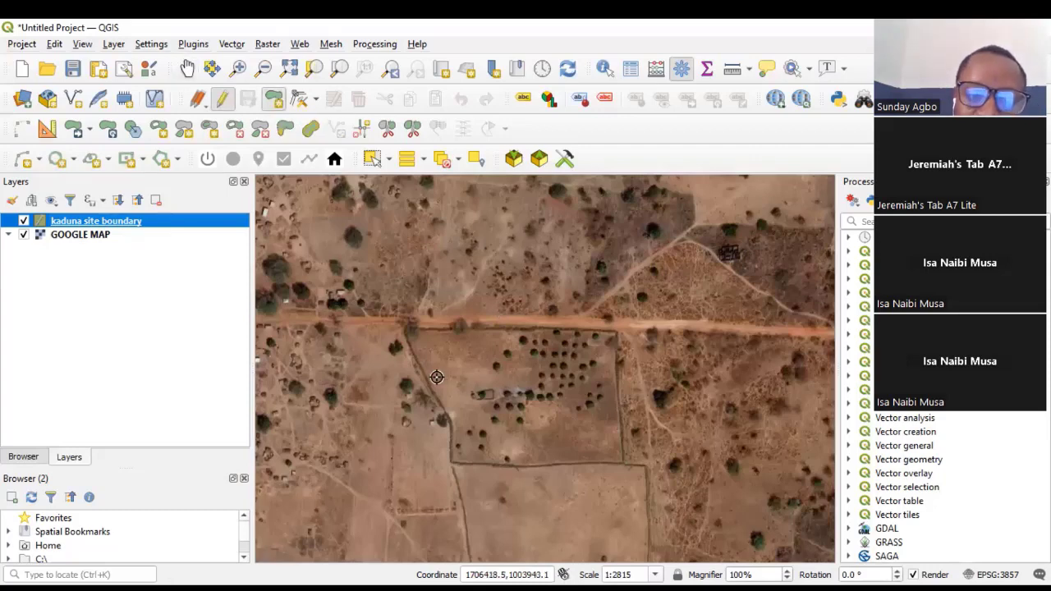
pyautogui.scroll(2, 377, 328)
pyautogui.scroll(-2, 381, 312)
pyautogui.scroll(1, 380, 312)
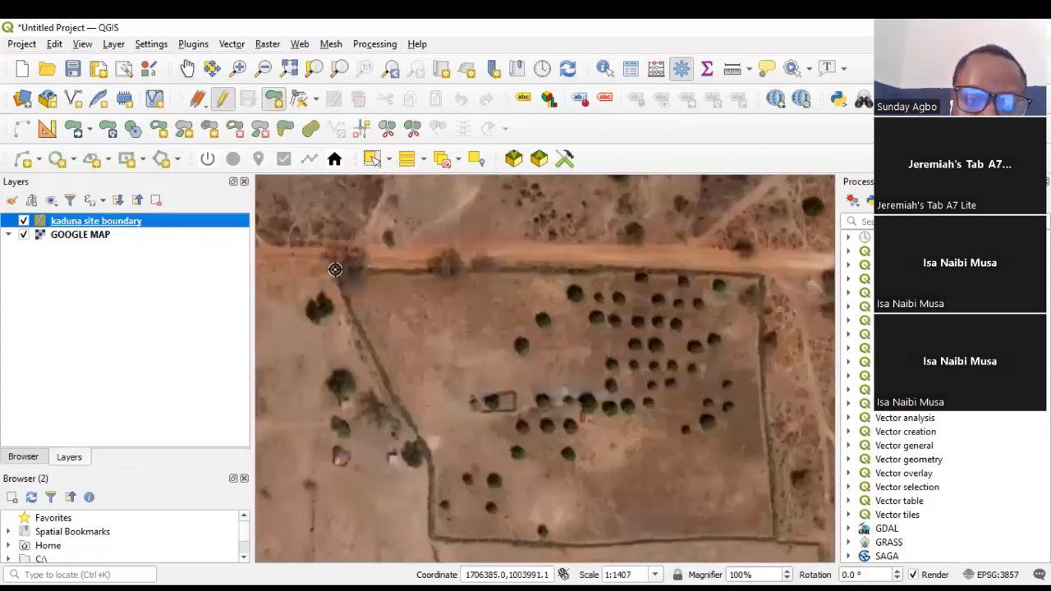
pyautogui.click(340, 273)
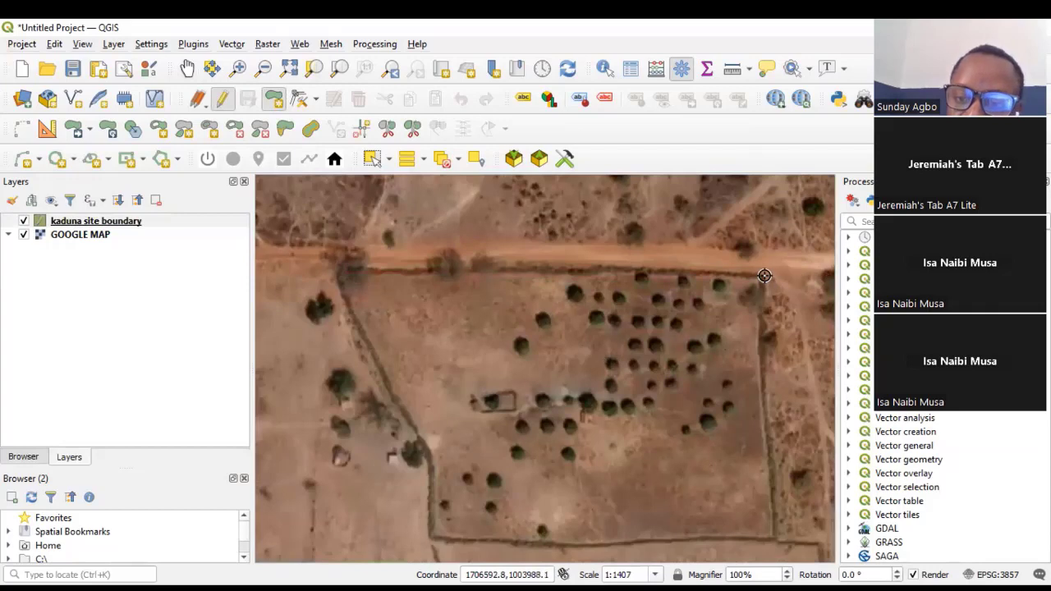
pyautogui.click(760, 277)
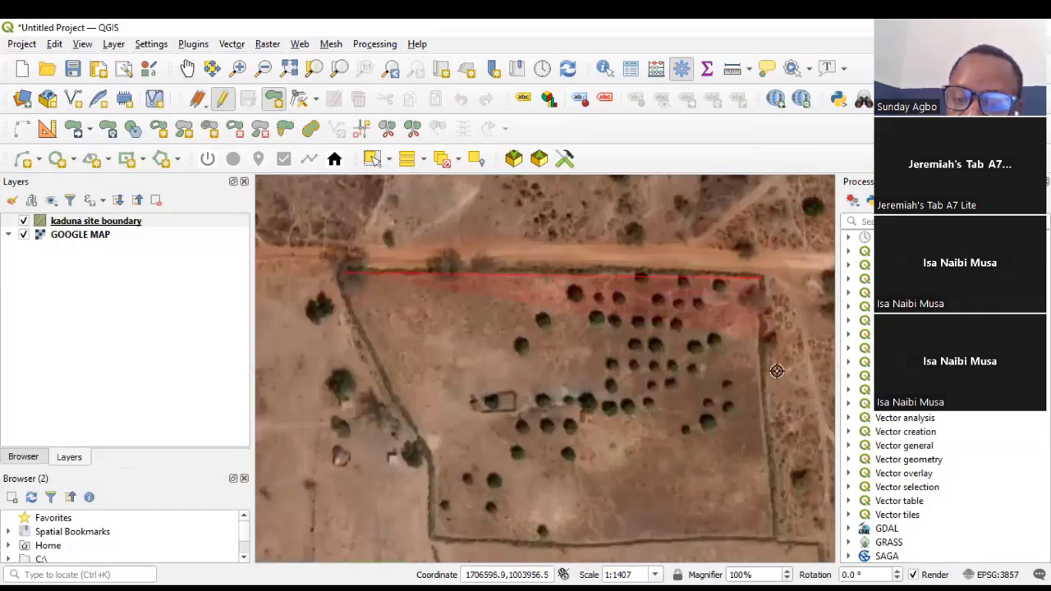
pyautogui.click(777, 537)
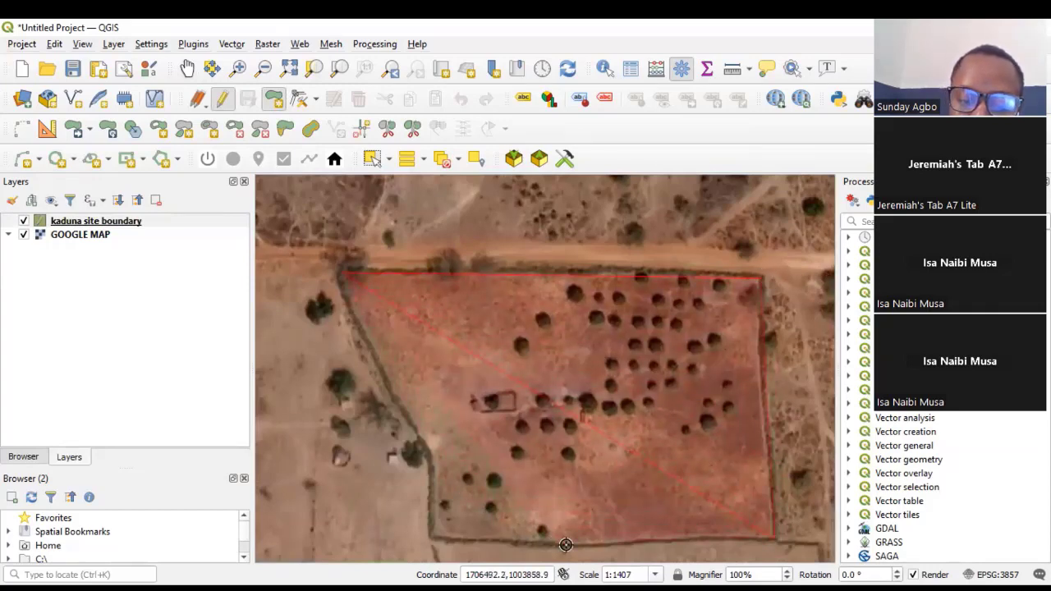
pyautogui.click(426, 537)
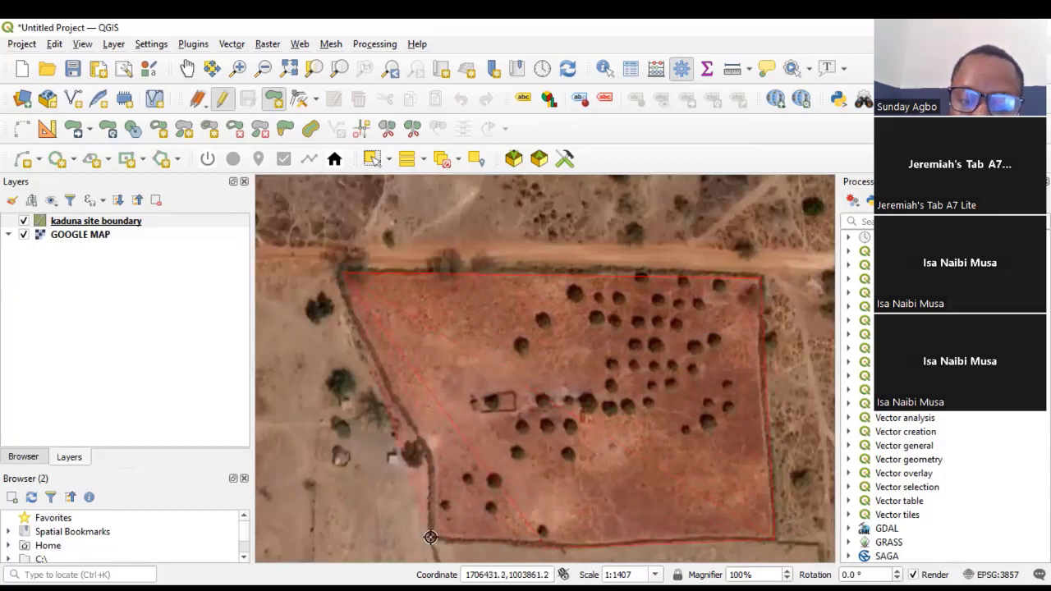
pyautogui.click(429, 459)
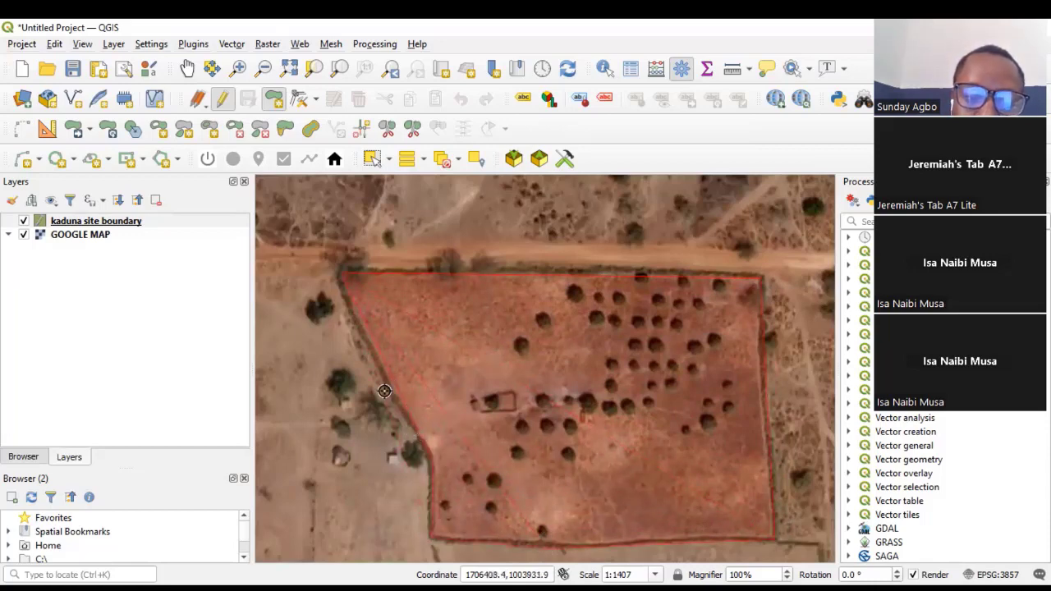
pyautogui.rightClick(389, 389)
pyautogui.scroll(-2, 408, 375)
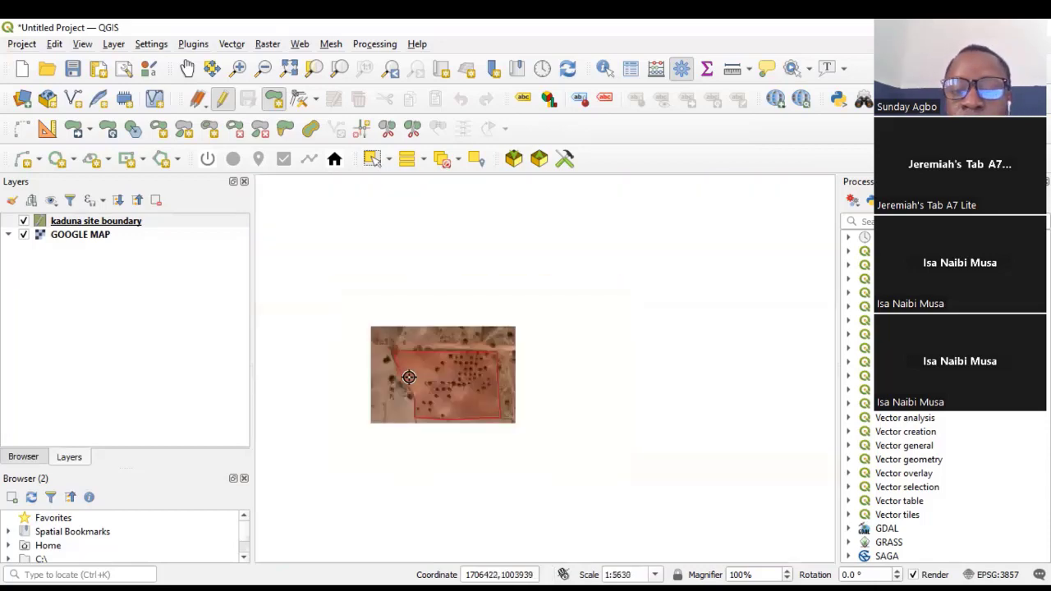
pyautogui.scroll(1, 409, 397)
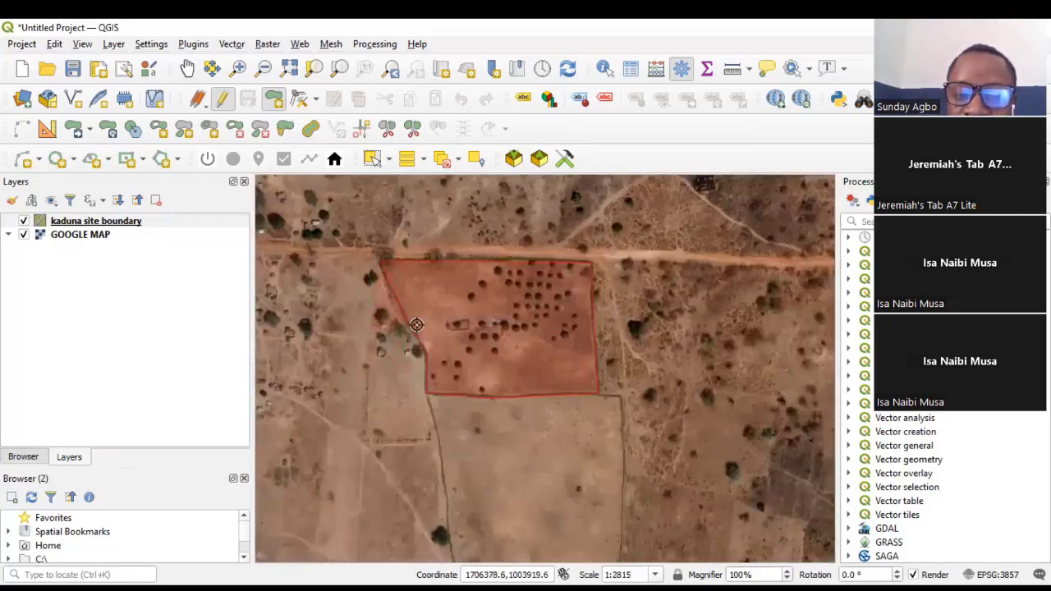
pyautogui.rightClick(489, 328)
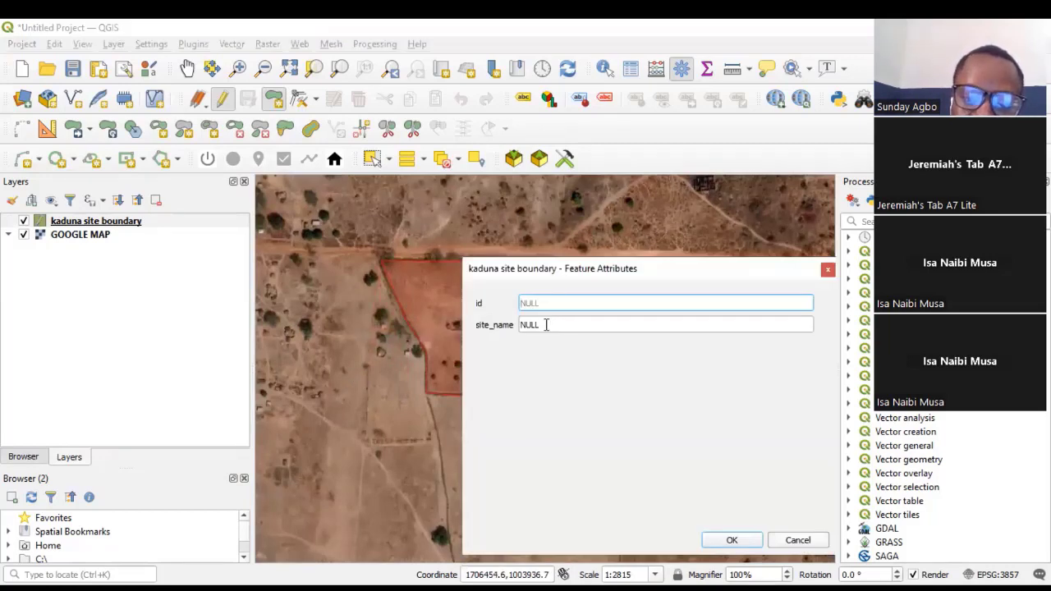
# - Set the new polygon's site_name attribute to proposed site in kaduna and save the feature attributes
pyautogui.click(545, 325)
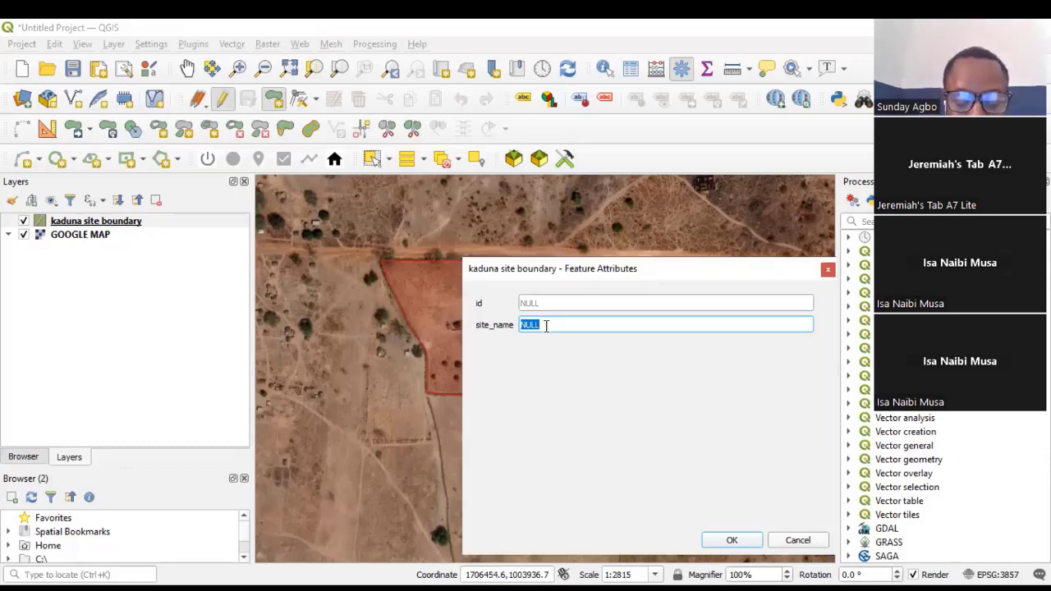
pyautogui.write('propos')
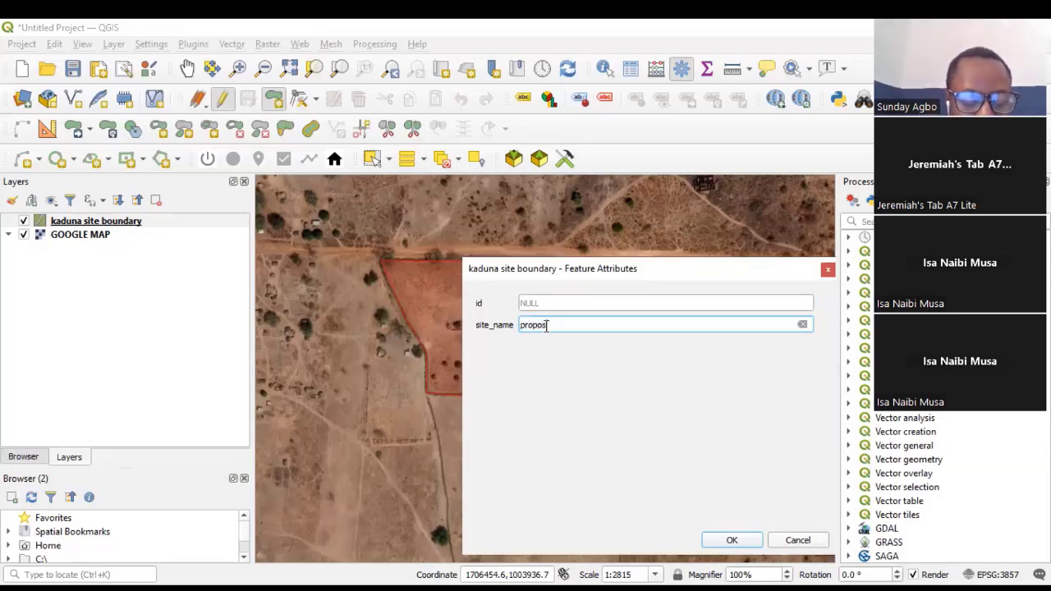
pyautogui.write('ed ')
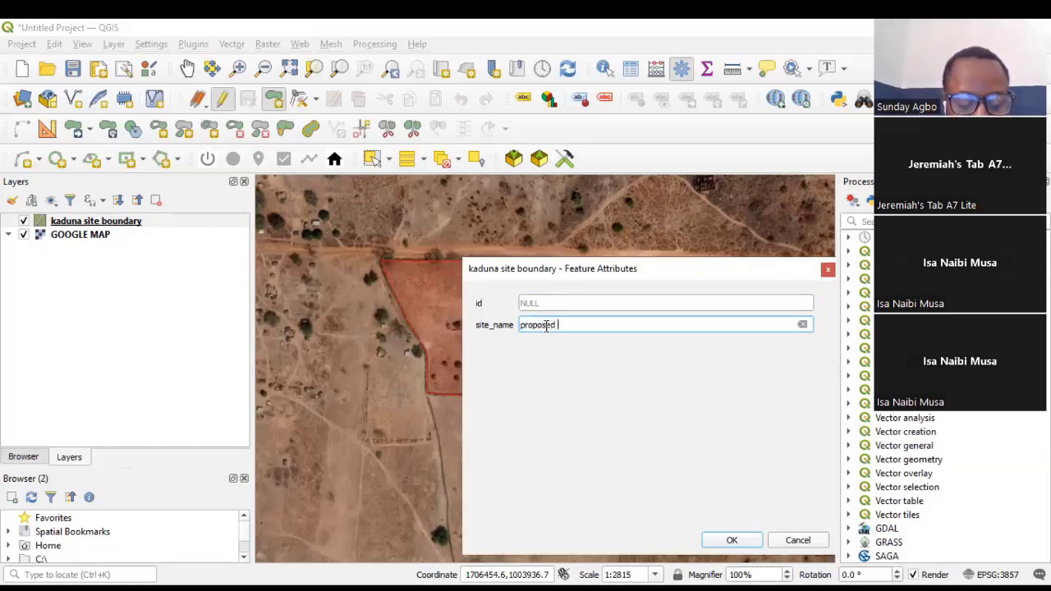
pyautogui.write('site i')
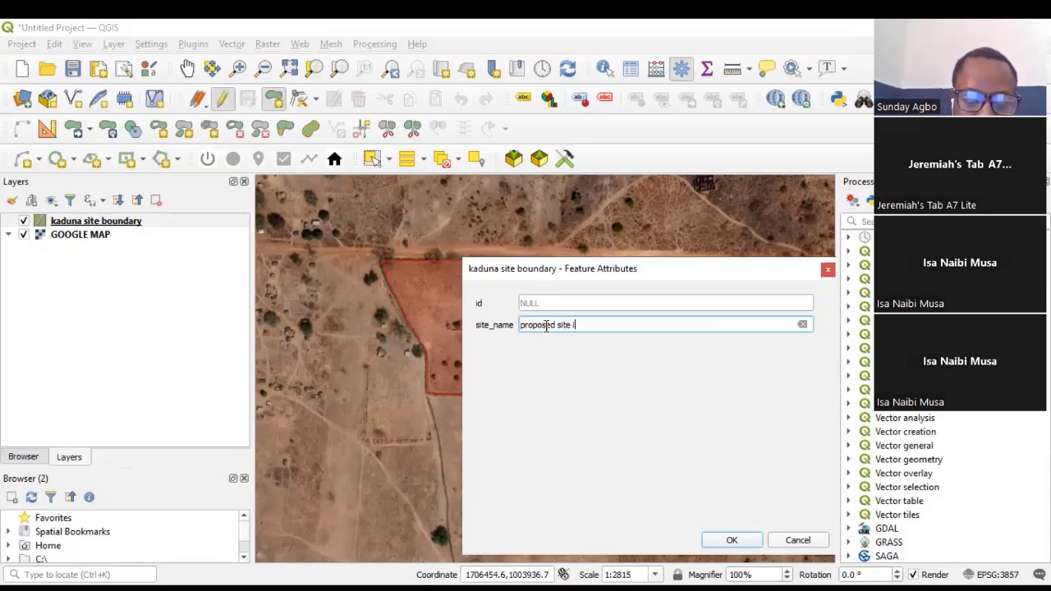
pyautogui.write('n kaduna')
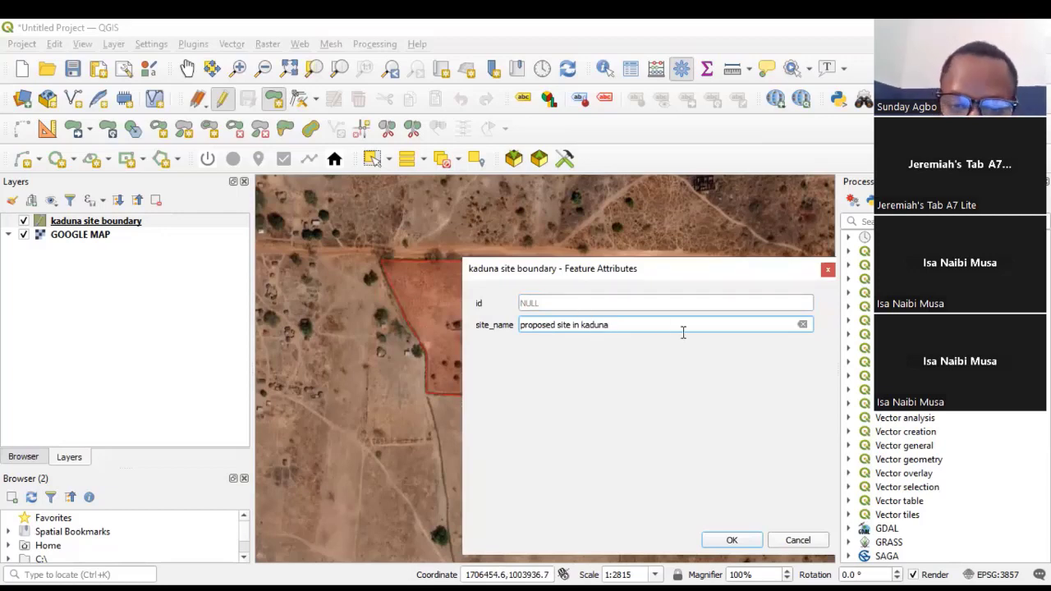
pyautogui.click(731, 542)
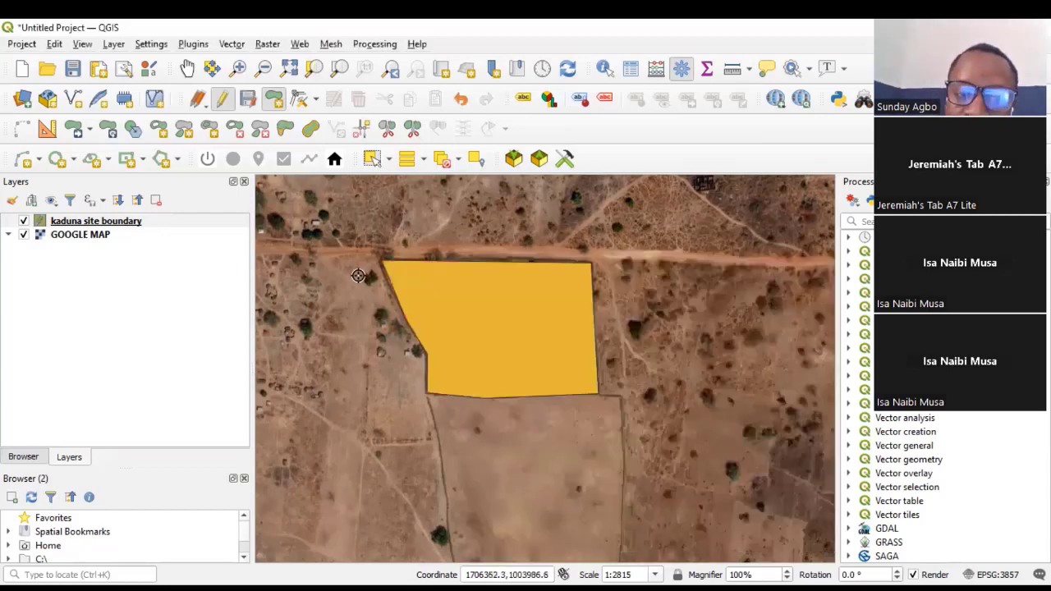
# - Give the kaduna site boundary layer's Simple Fill symbol a transparent fill color
pyautogui.scroll(5, 434, 357)
pyautogui.scroll(-4, 406, 343)
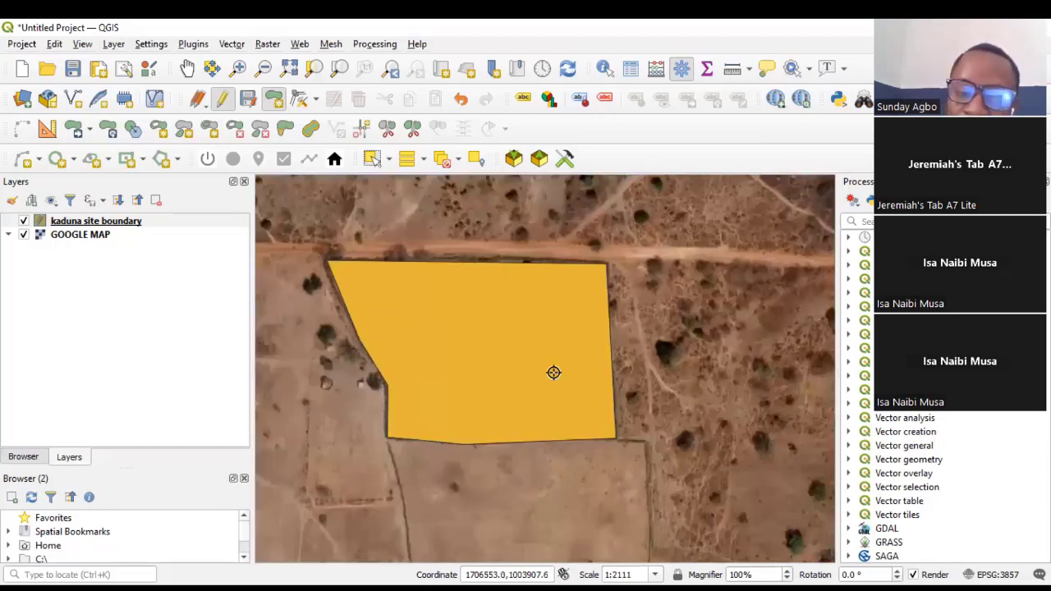
pyautogui.click(109, 224)
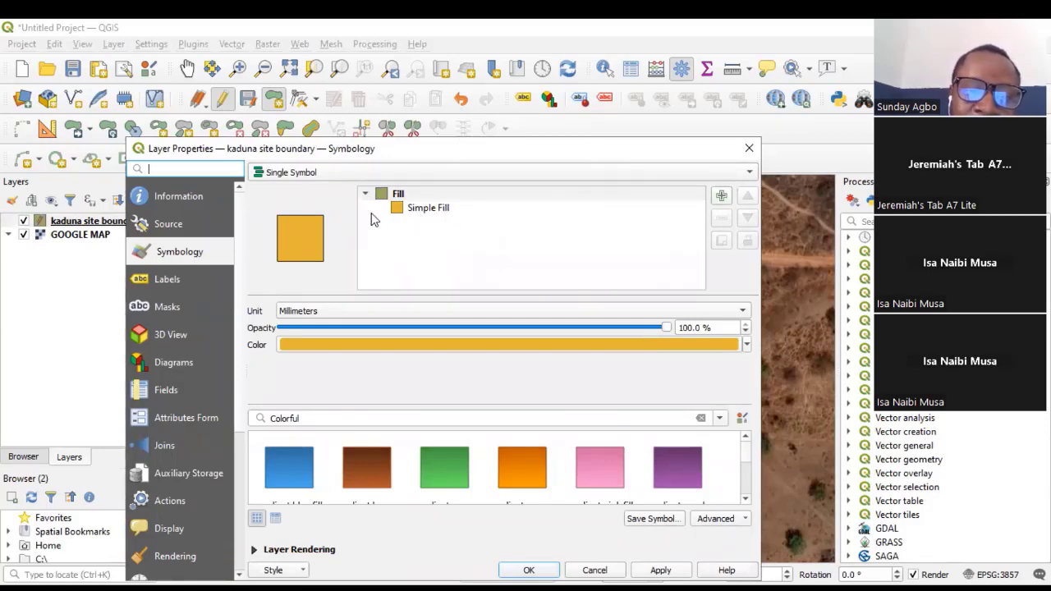
pyautogui.click(426, 209)
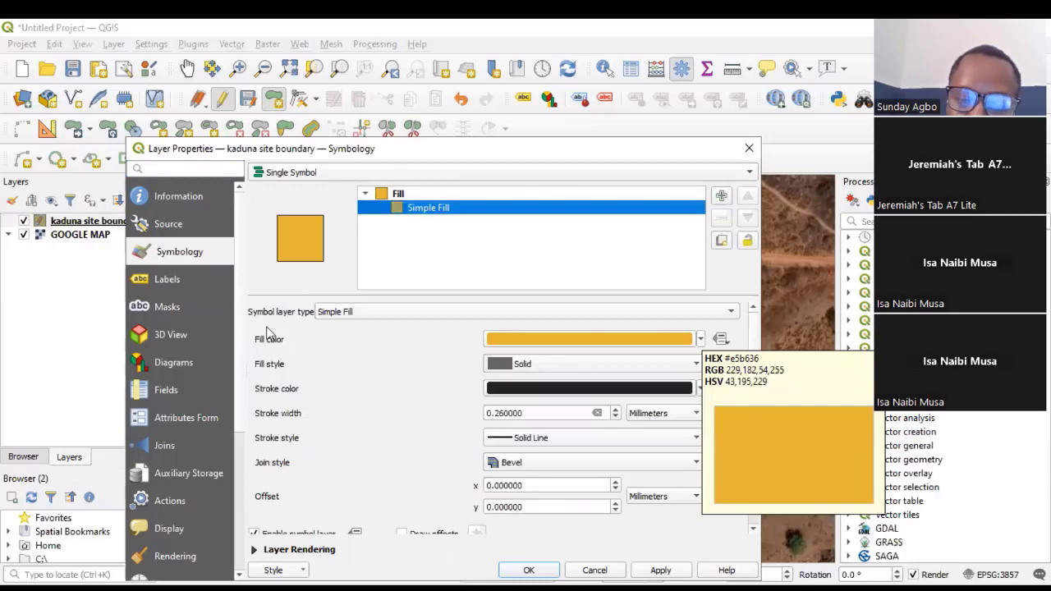
pyautogui.click(701, 339)
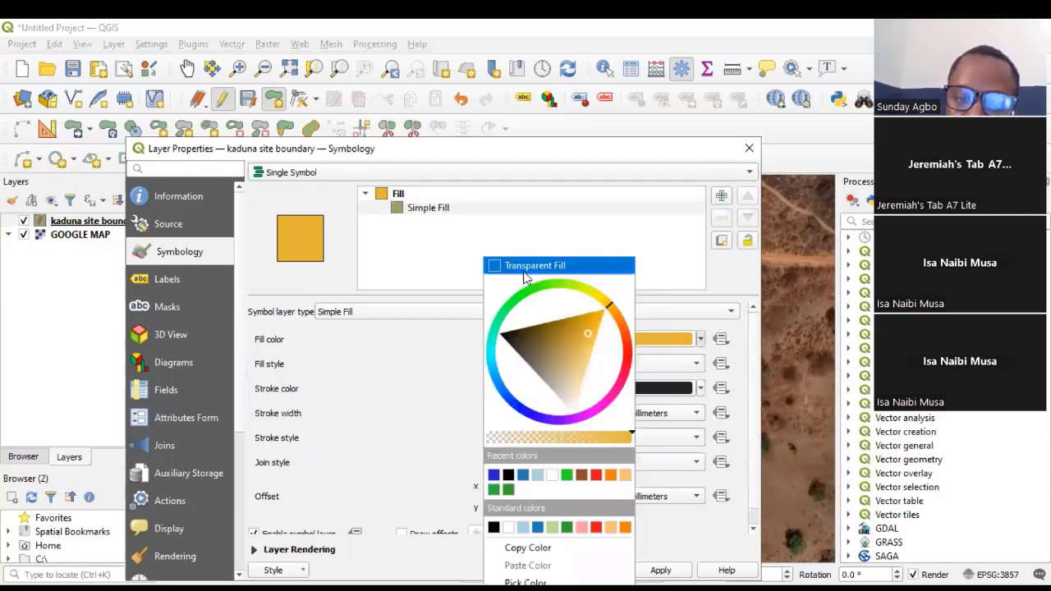
pyautogui.click(526, 266)
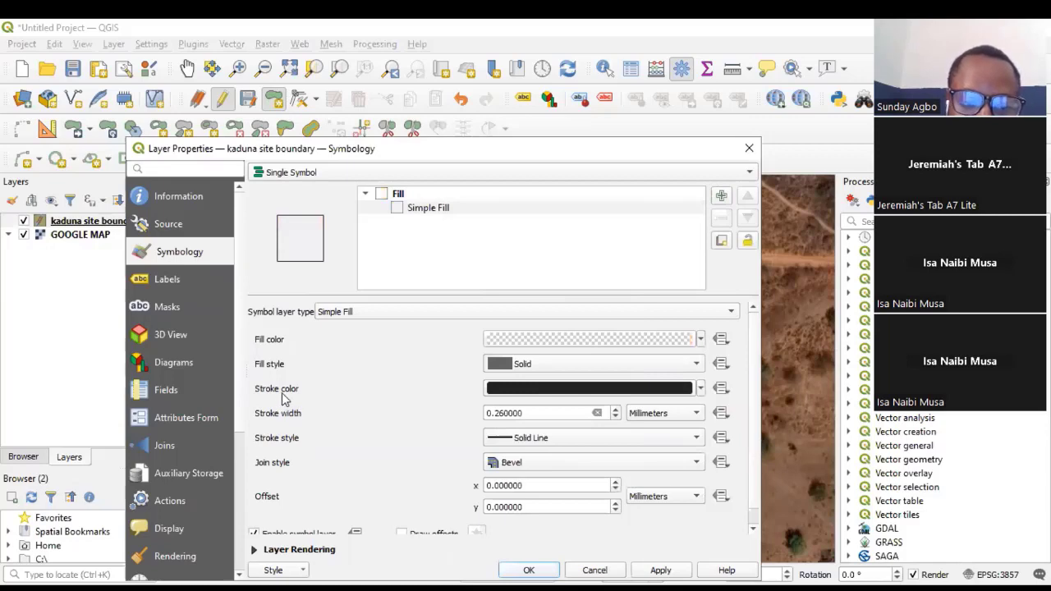
# - Set the boundary symbol's stroke color to blue and its stroke width to 0.66 mm, and apply the style
pyautogui.click(701, 389)
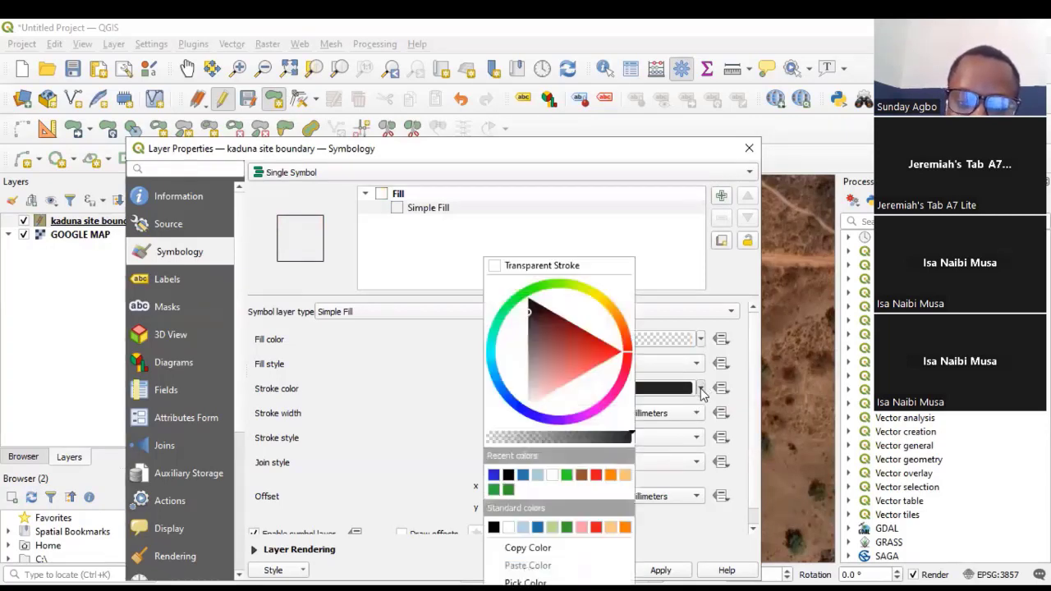
pyautogui.click(493, 475)
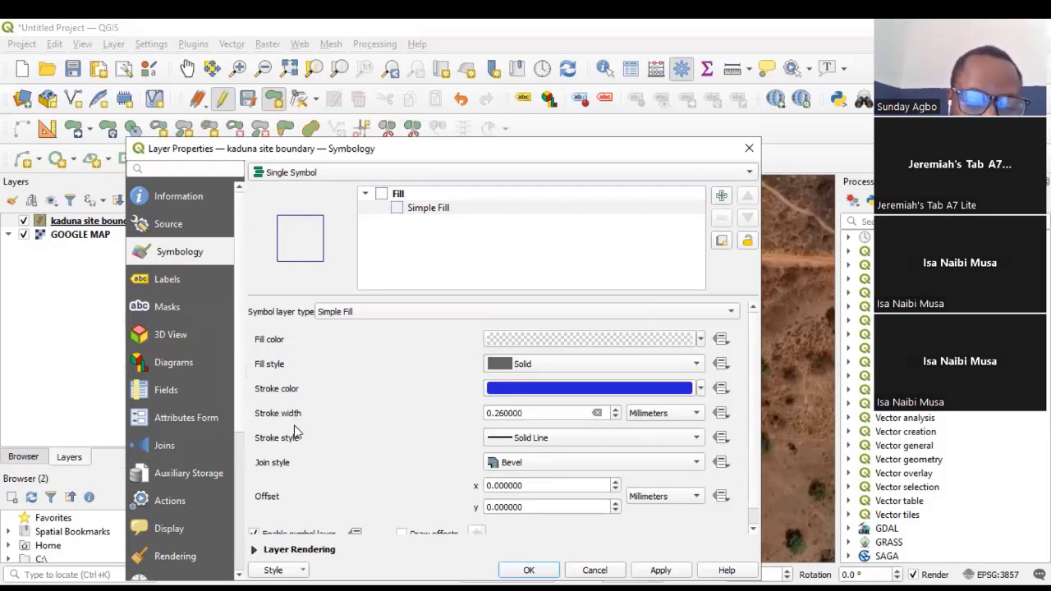
pyautogui.doubleClick(615, 409)
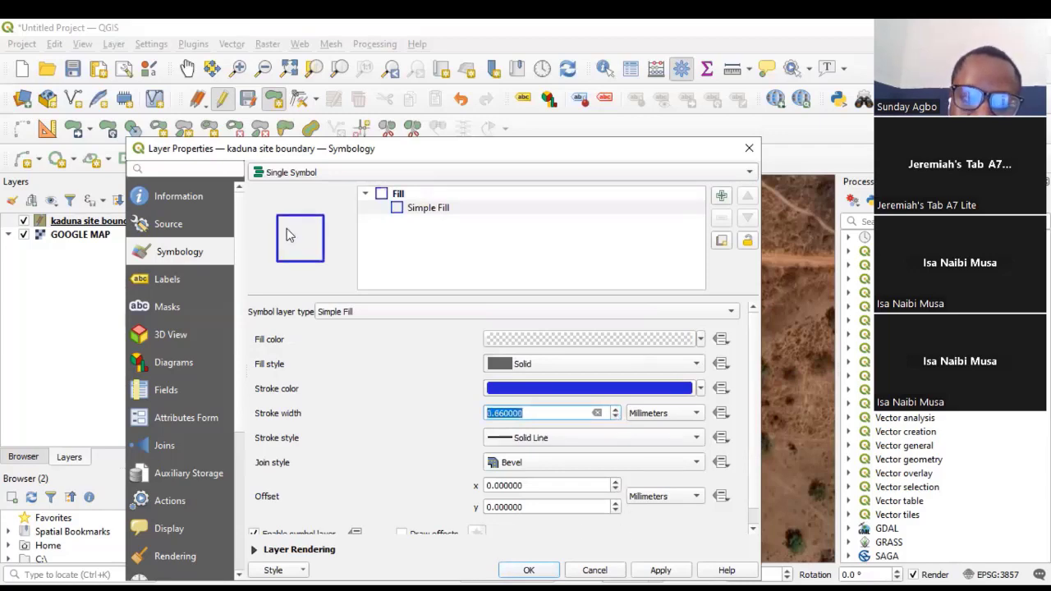
pyautogui.click(529, 570)
# - Examine the outlined site boundary against the fence, trees and structures in the satellite imagery at several scales
pyautogui.scroll(2, 409, 346)
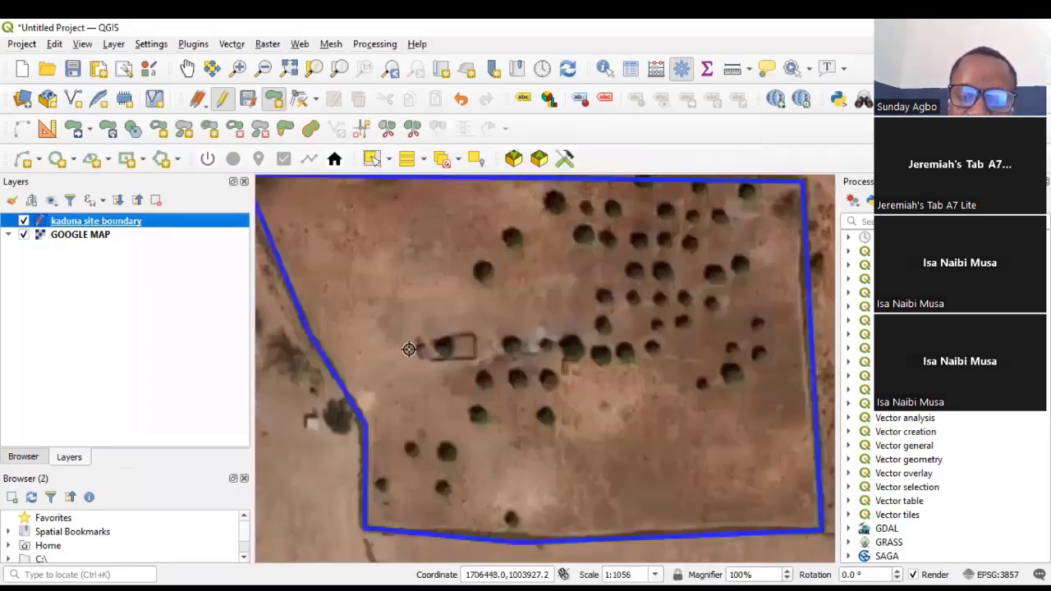
pyautogui.scroll(-2, 458, 404)
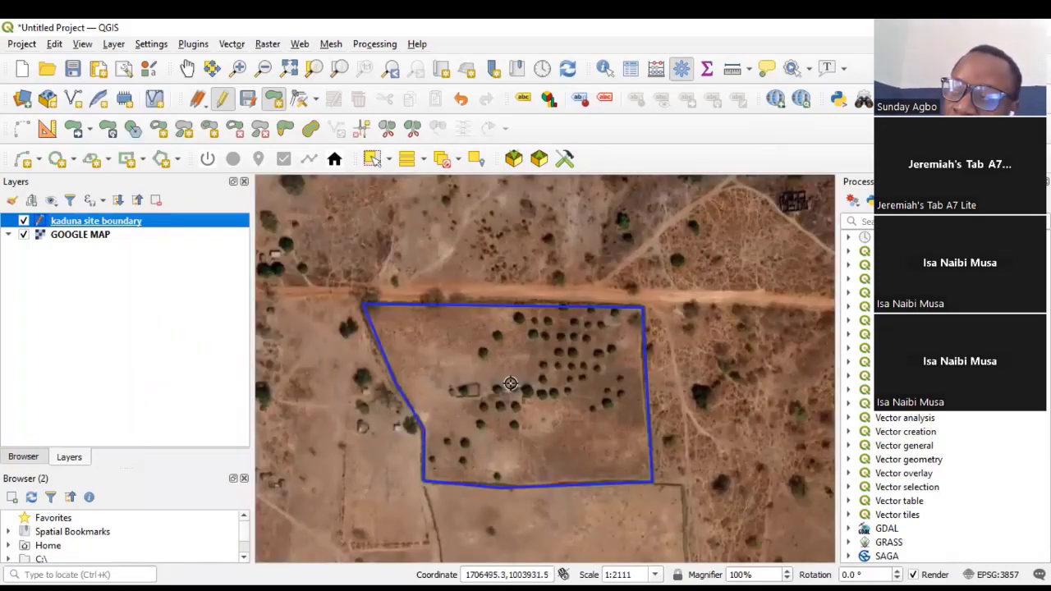
pyautogui.scroll(1, 499, 380)
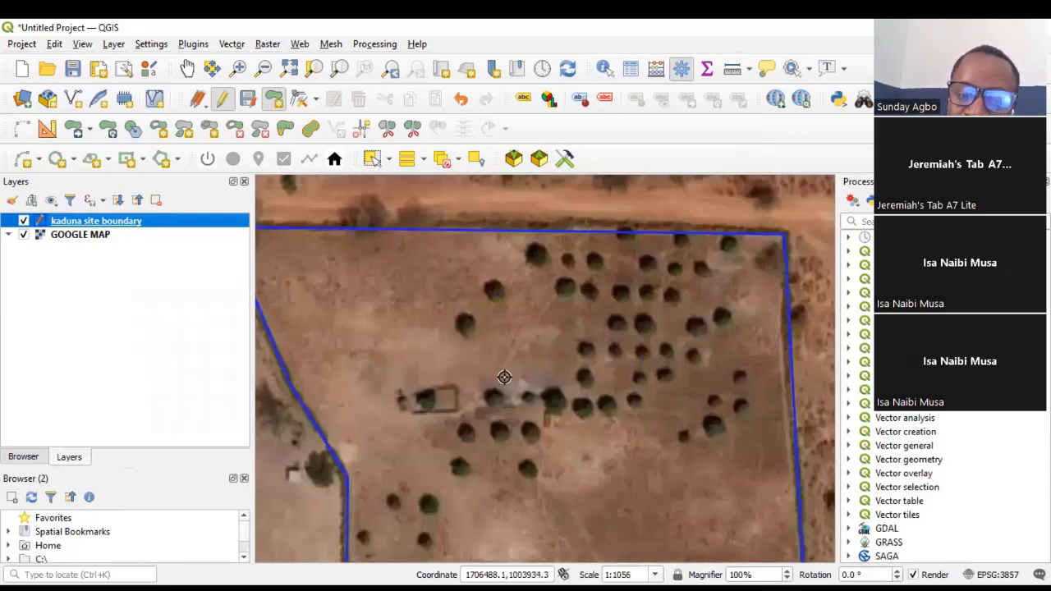
pyautogui.scroll(-2, 509, 380)
pyautogui.scroll(2, 529, 389)
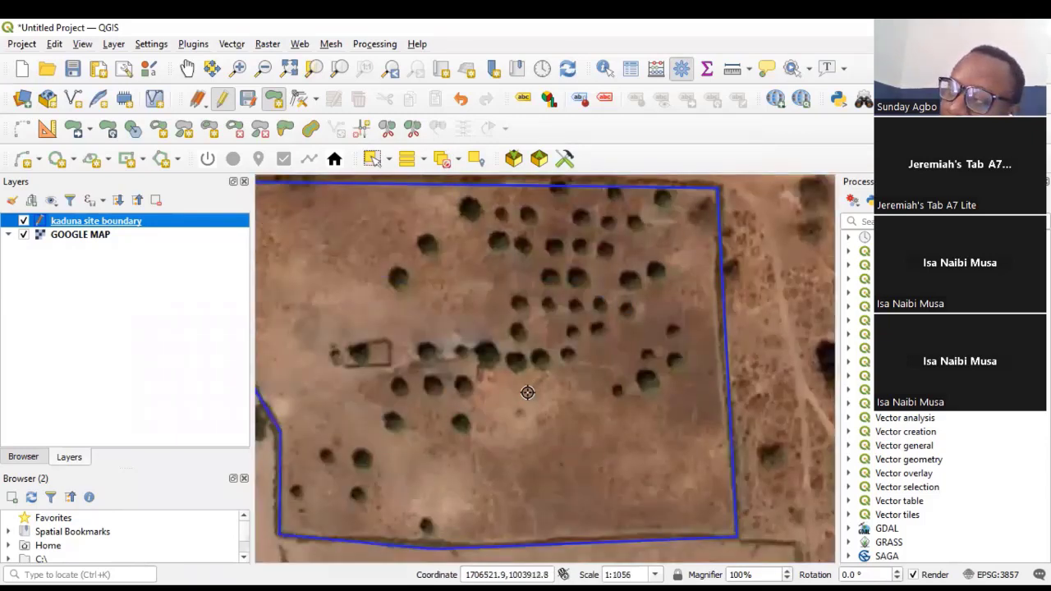
pyautogui.scroll(-2, 512, 403)
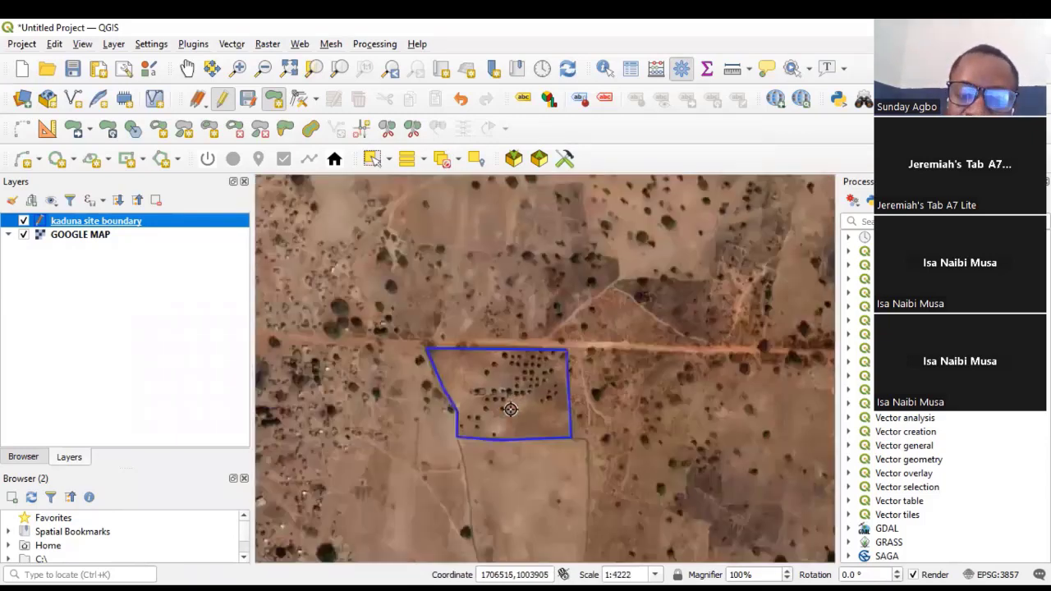
pyautogui.scroll(2, 460, 406)
pyautogui.scroll(-2, 485, 392)
pyautogui.scroll(2, 484, 376)
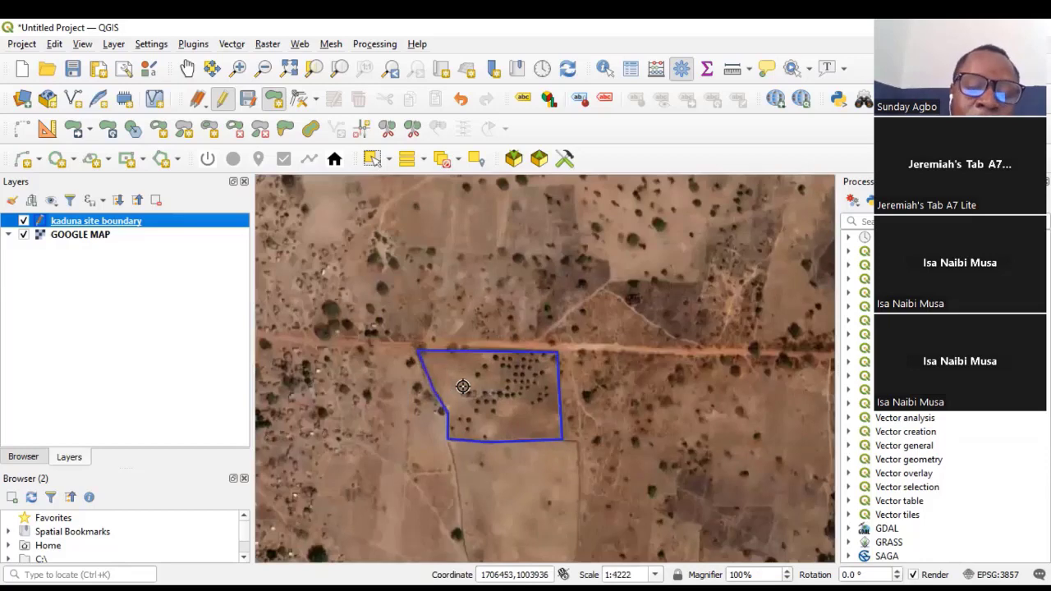
pyautogui.scroll(2, 456, 385)
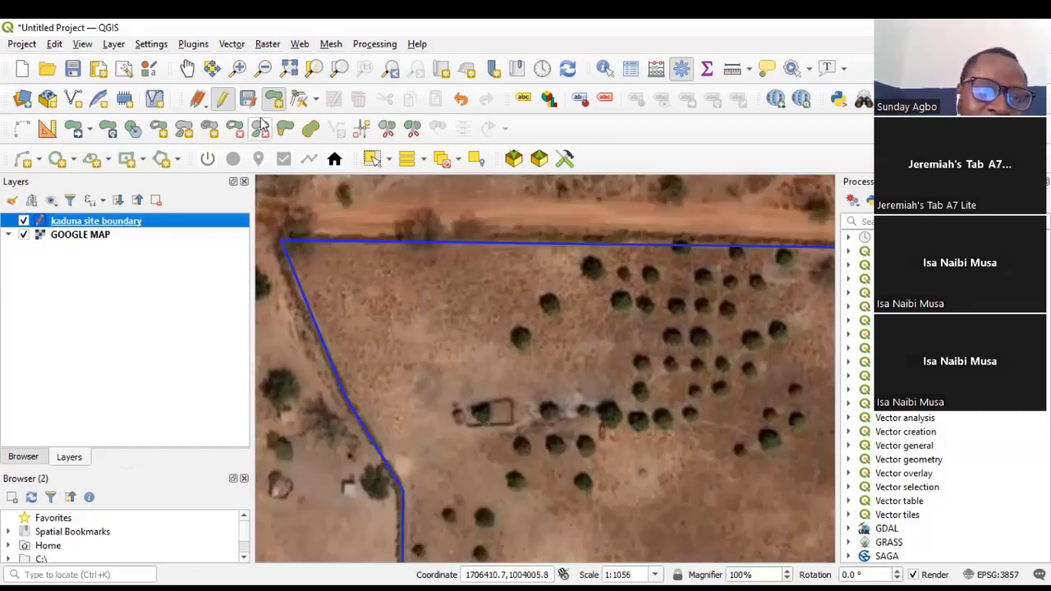
# - Set up a new shapefile layer named site facilities in the shp folder with Polygon geometry
pyautogui.click(114, 44)
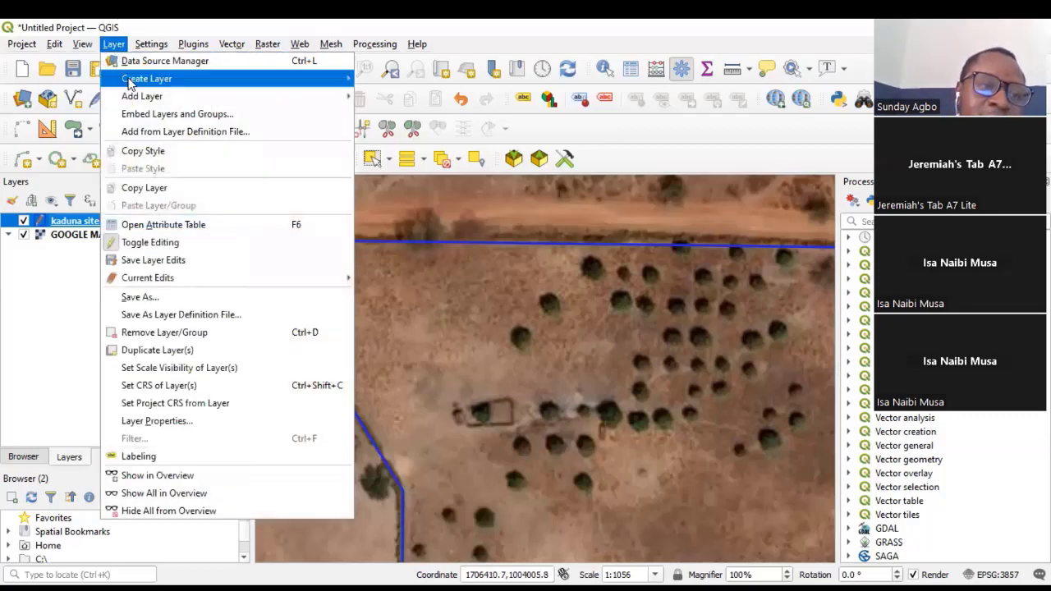
pyautogui.moveTo(136, 96)
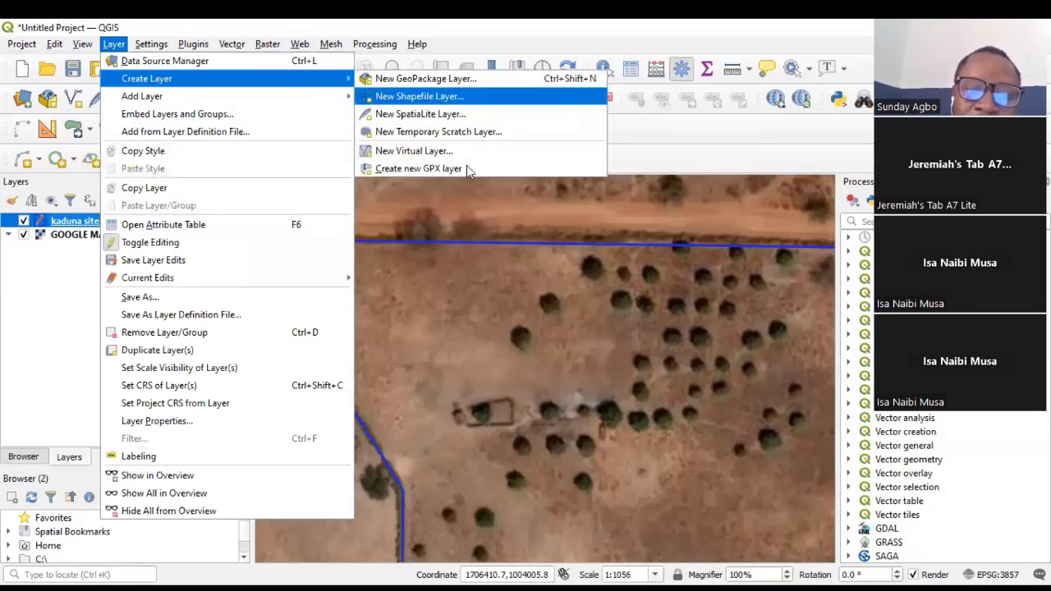
pyautogui.click(417, 96)
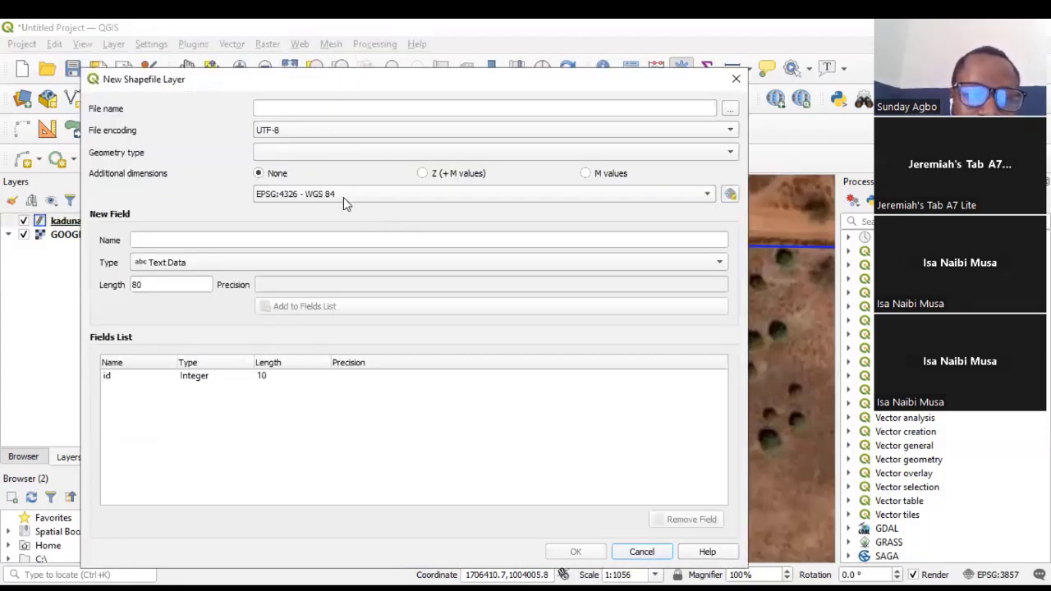
pyautogui.click(729, 110)
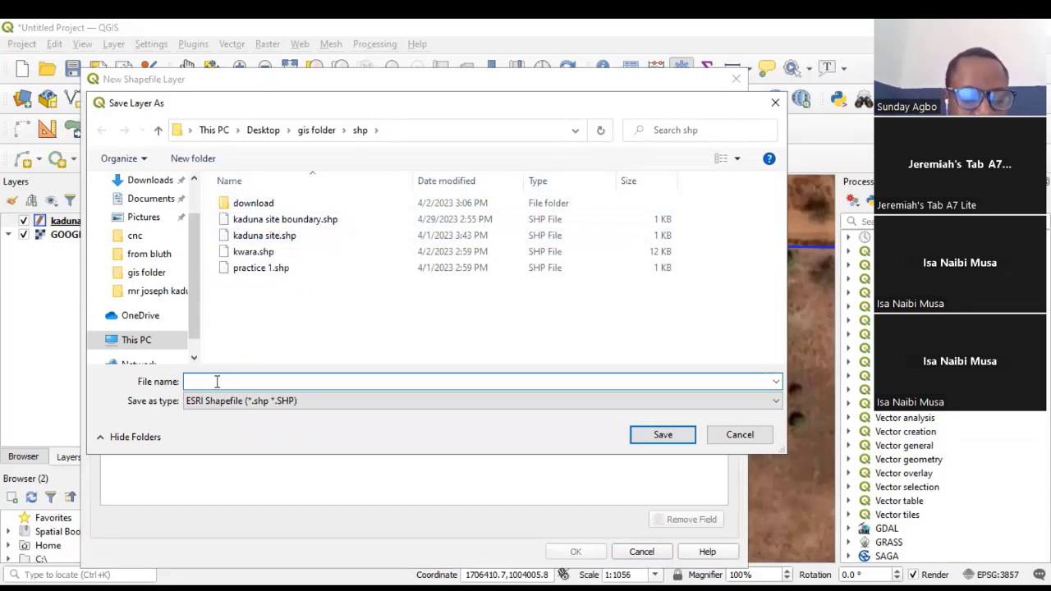
pyautogui.write('site facilities')
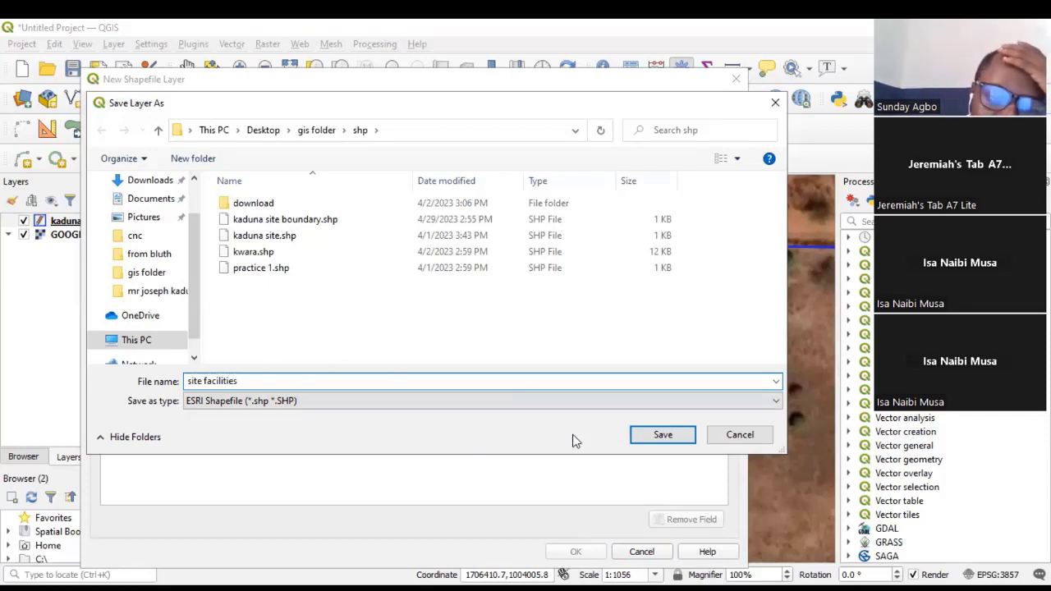
pyautogui.click(662, 434)
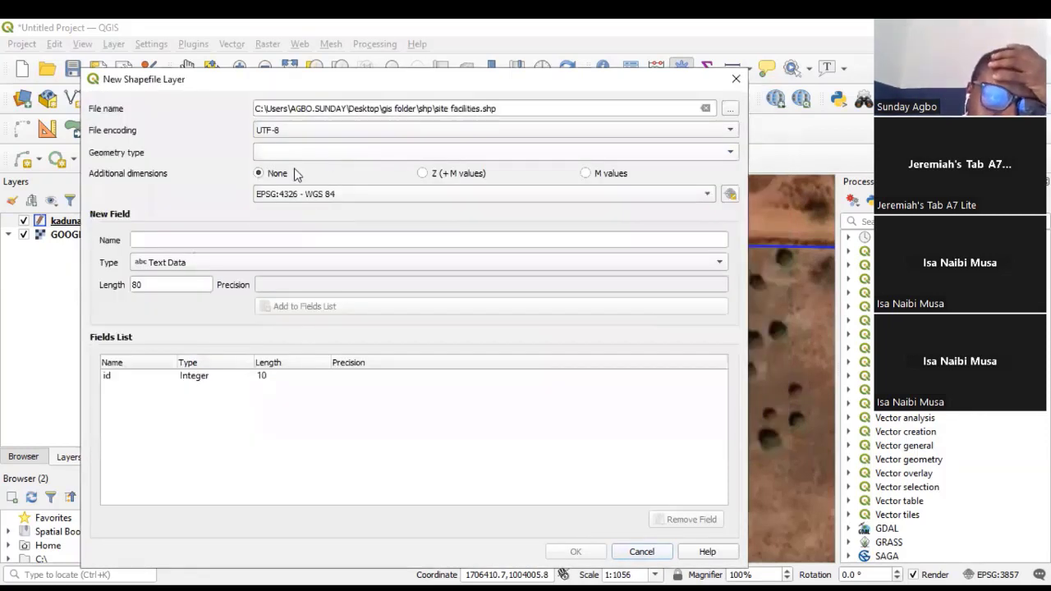
pyautogui.click(296, 153)
pyautogui.click(298, 220)
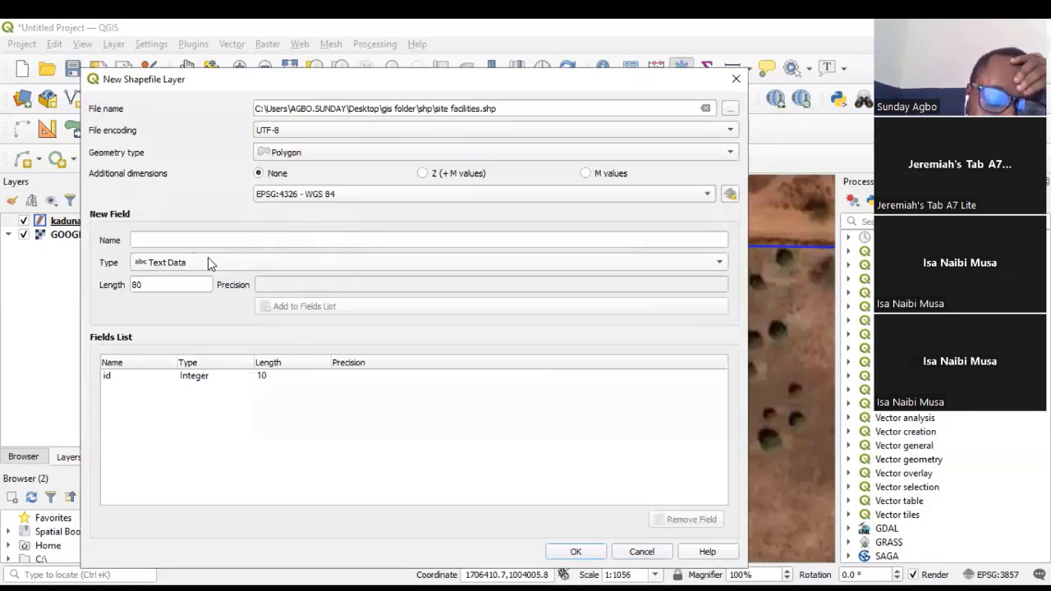
# - Add a text field named name_fac with a length of 200 and create the site facilities shapefile
pyautogui.click(152, 238)
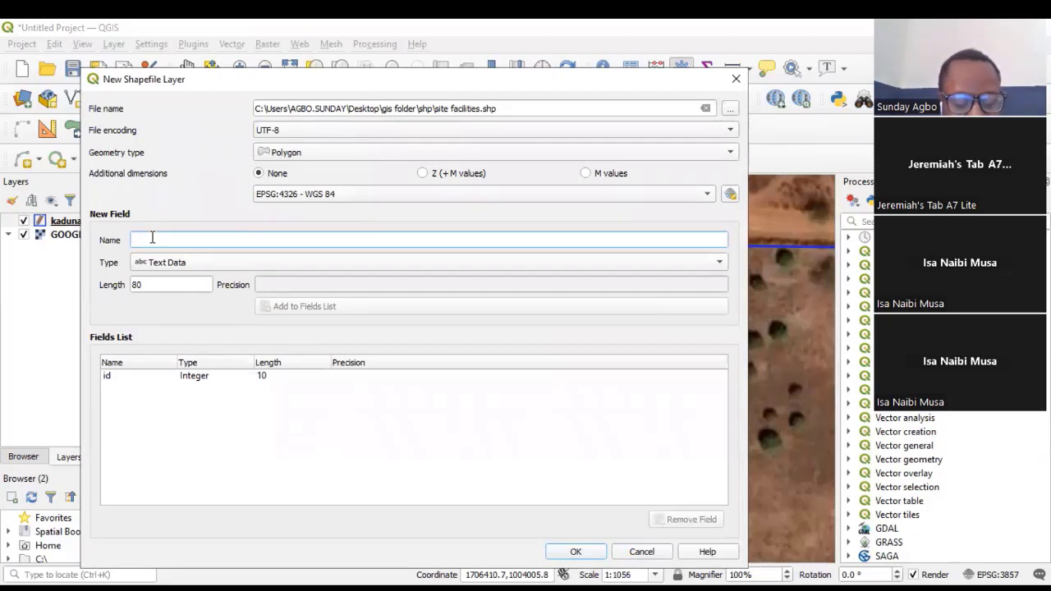
pyautogui.write('fa')
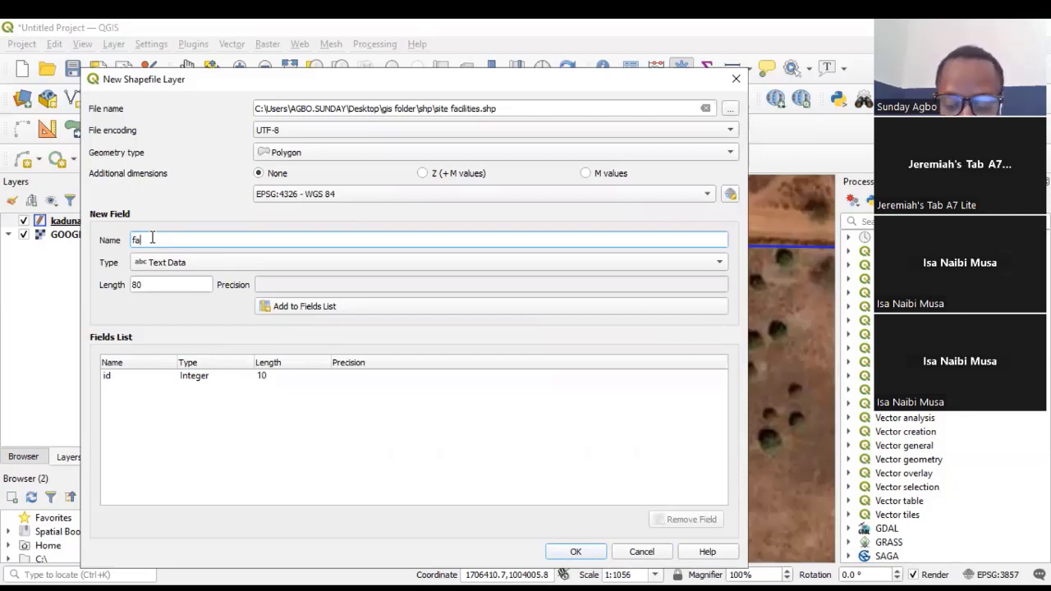
pyautogui.press('BackSpace')
pyautogui.press('BackSpace')
pyautogui.write('name_')
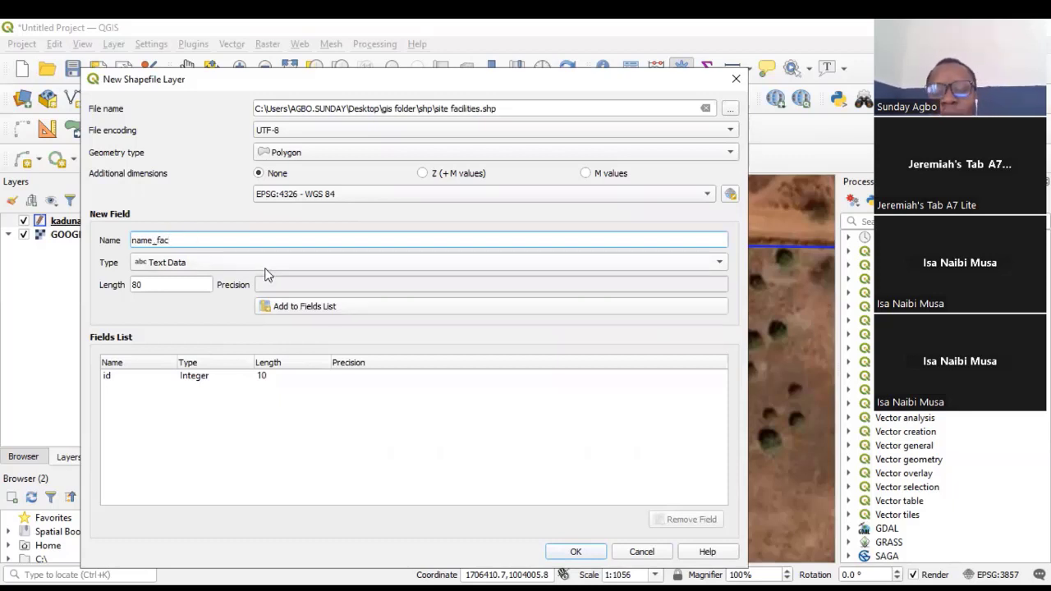
pyautogui.write('cc')
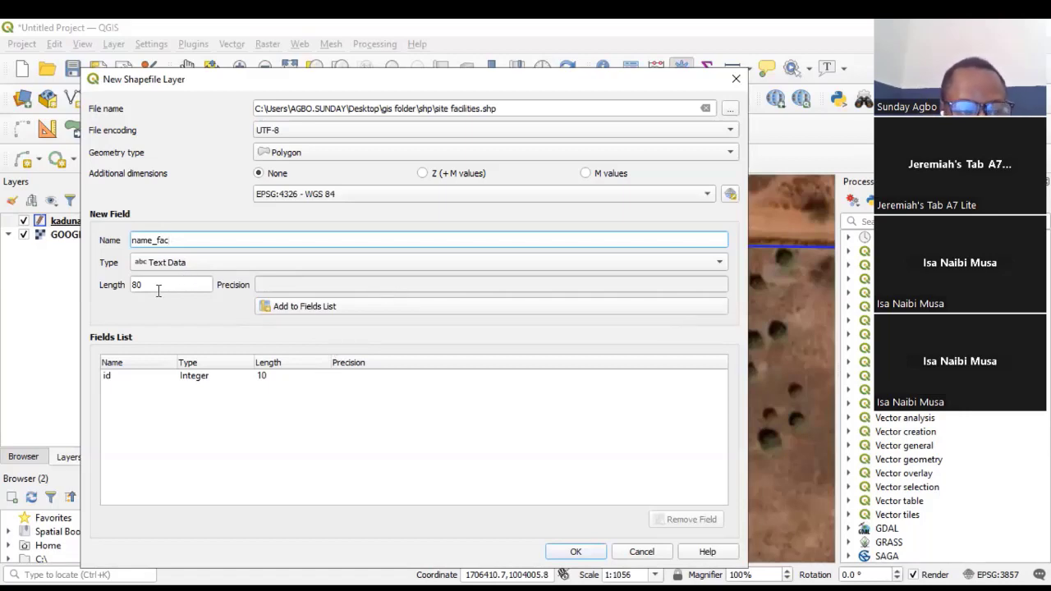
pyautogui.doubleClick(157, 288)
pyautogui.write('200')
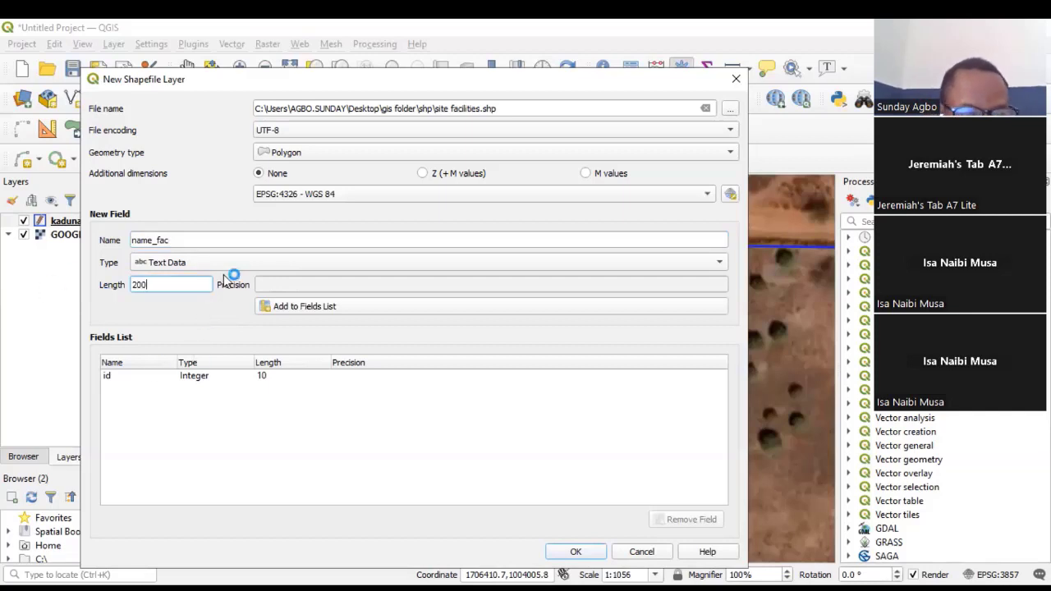
pyautogui.click(345, 309)
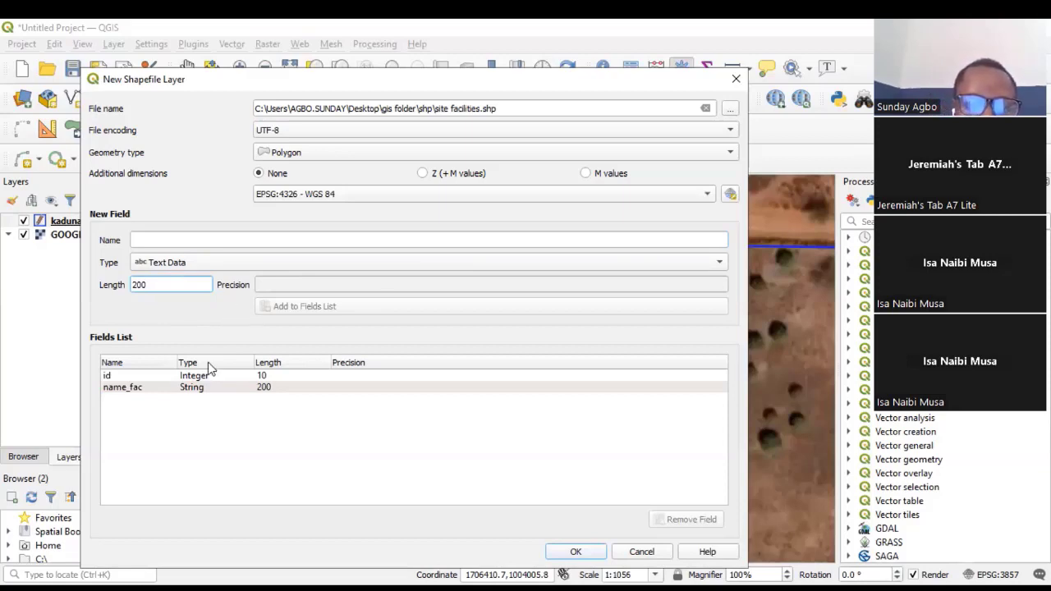
pyautogui.click(565, 552)
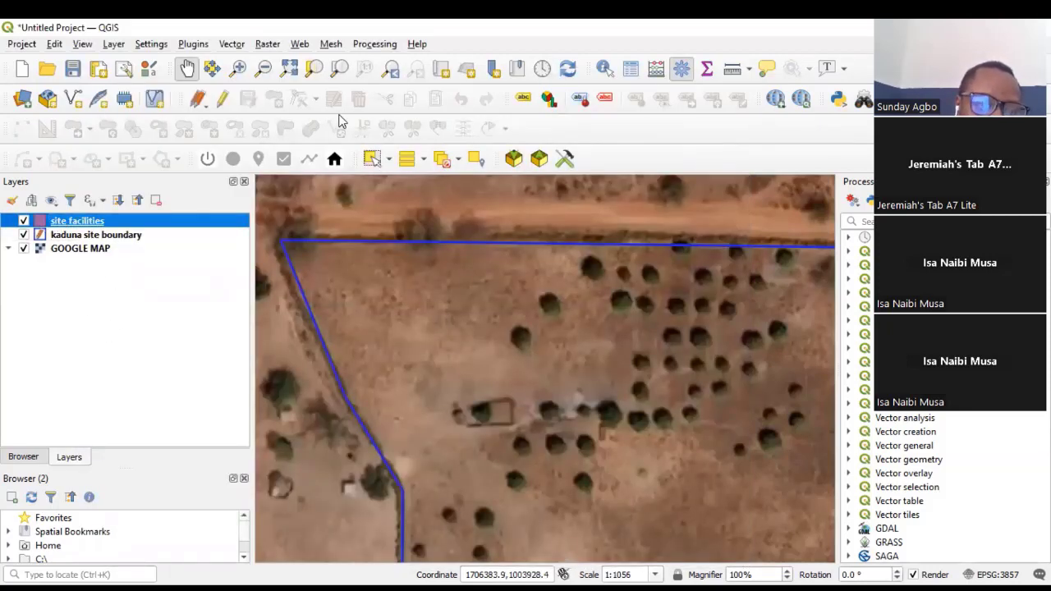
# - Enable editing on the site facilities layer and activate the Add Polygon Feature tool
pyautogui.click(223, 100)
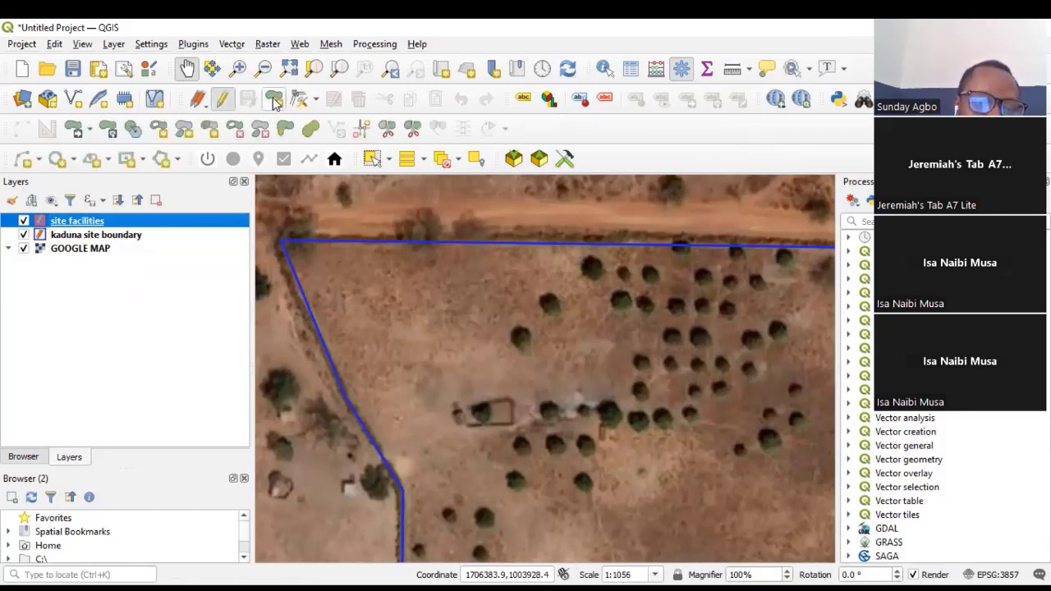
pyautogui.click(275, 100)
# - Examine the trees, the rectangular structure and the open ground inside the kaduna site boundary at several scales
pyautogui.scroll(-2, 413, 383)
pyautogui.scroll(2, 533, 435)
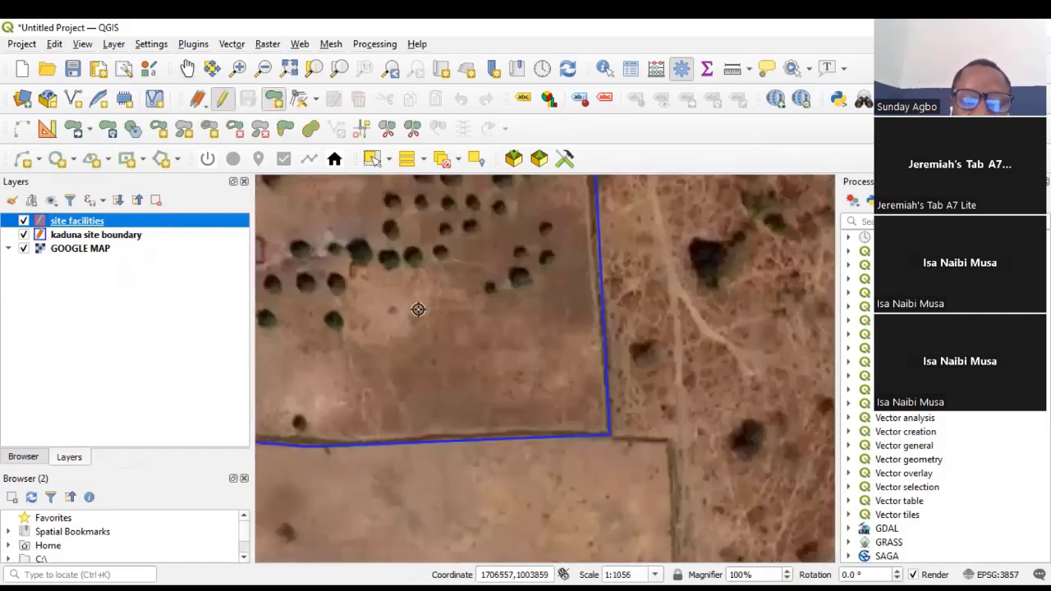
pyautogui.scroll(-2, 418, 309)
pyautogui.scroll(3, 574, 501)
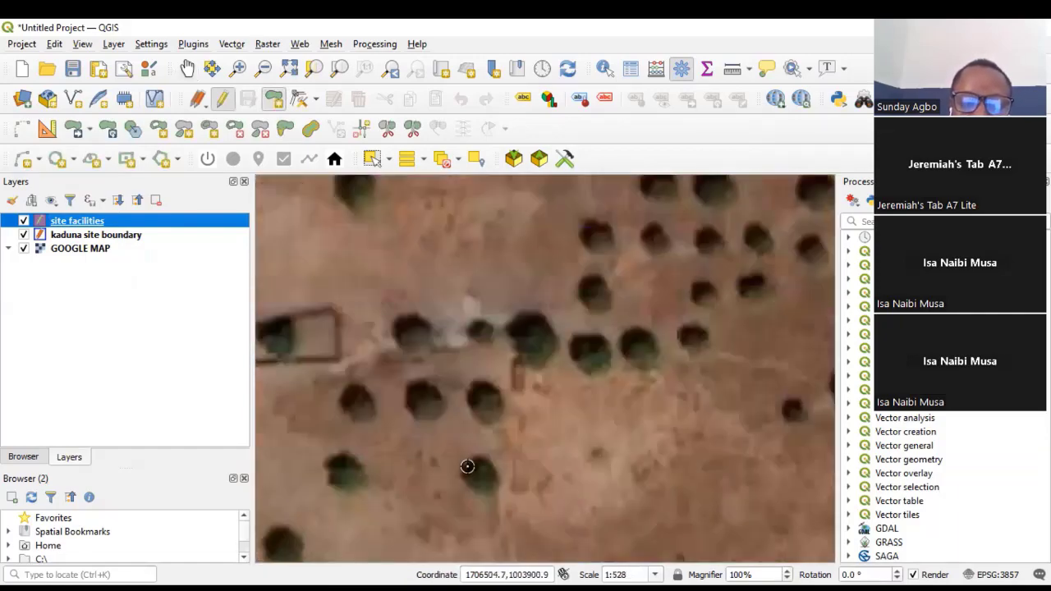
pyautogui.scroll(-1, 457, 428)
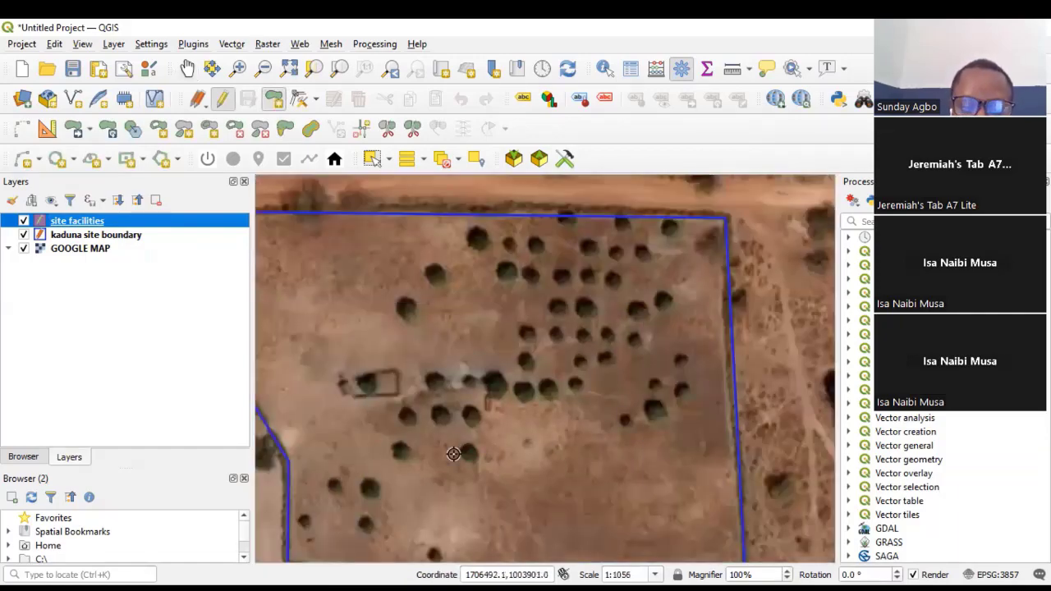
pyautogui.scroll(2, 386, 390)
pyautogui.scroll(-2, 471, 409)
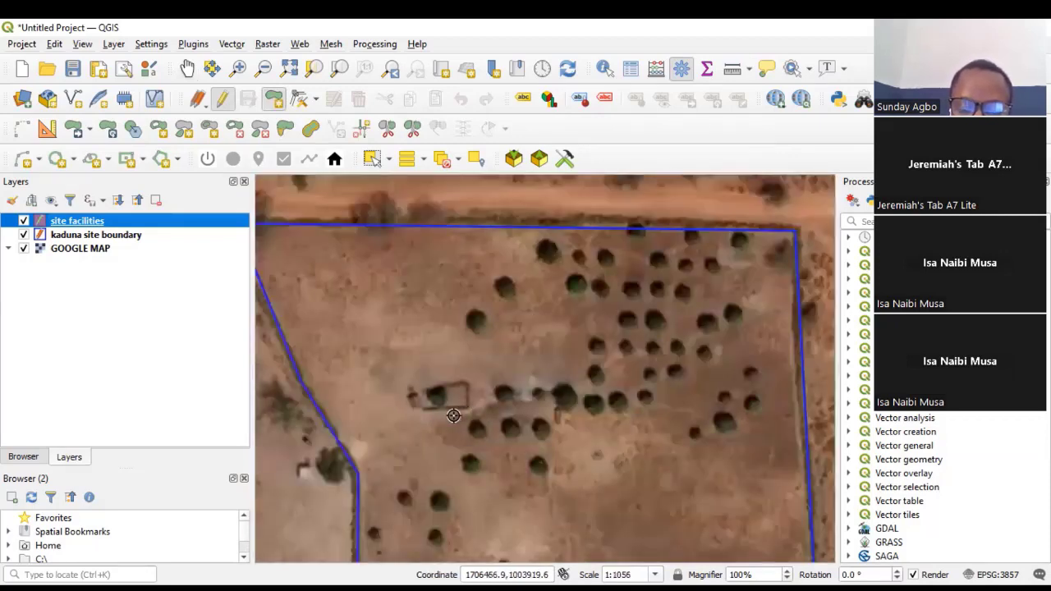
pyautogui.scroll(1, 467, 415)
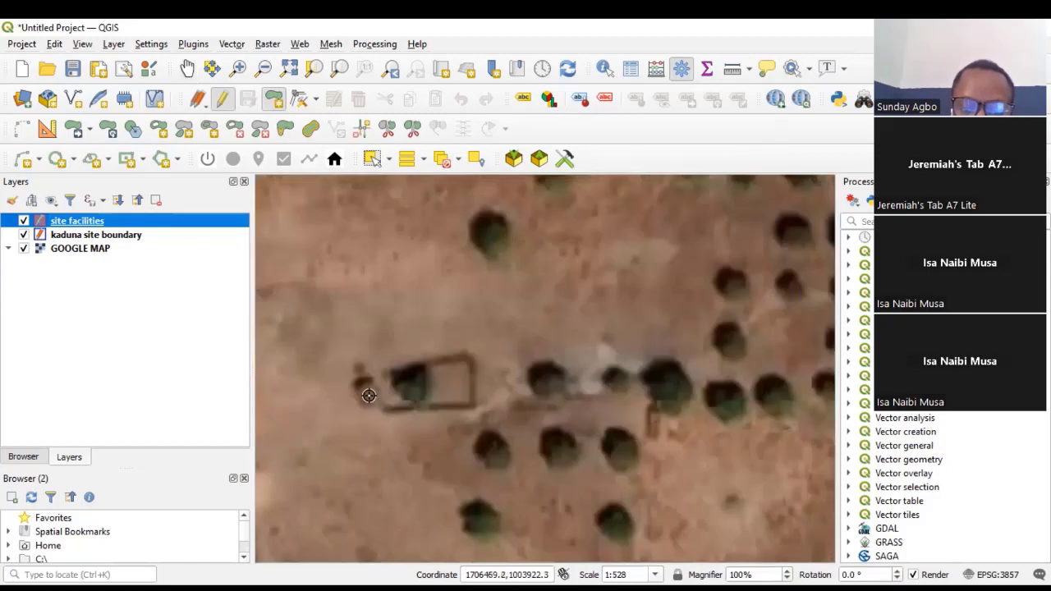
pyautogui.scroll(-2, 369, 395)
pyautogui.scroll(1, 397, 404)
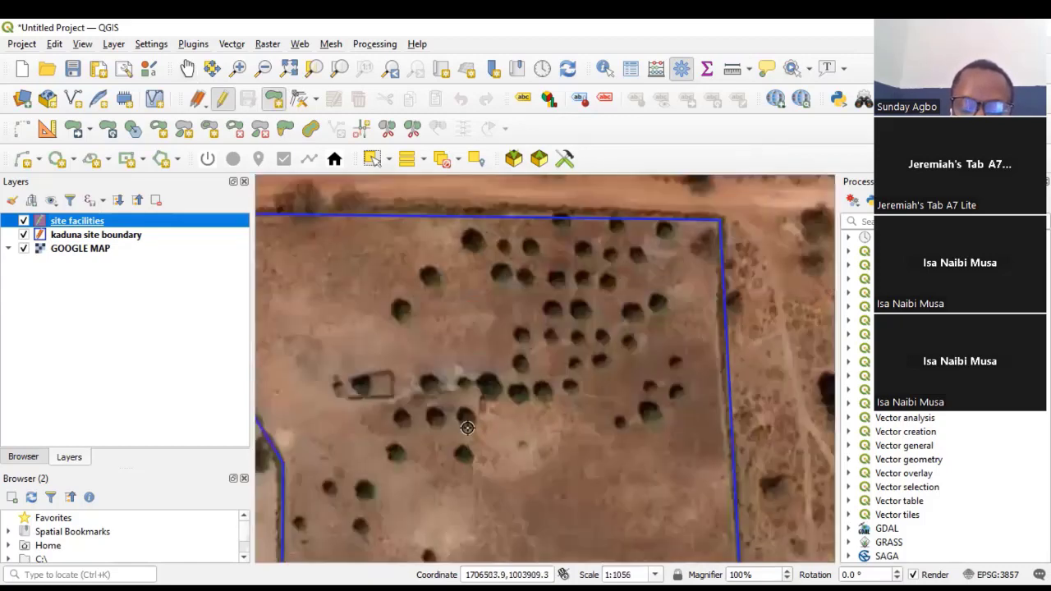
pyautogui.scroll(-1, 420, 431)
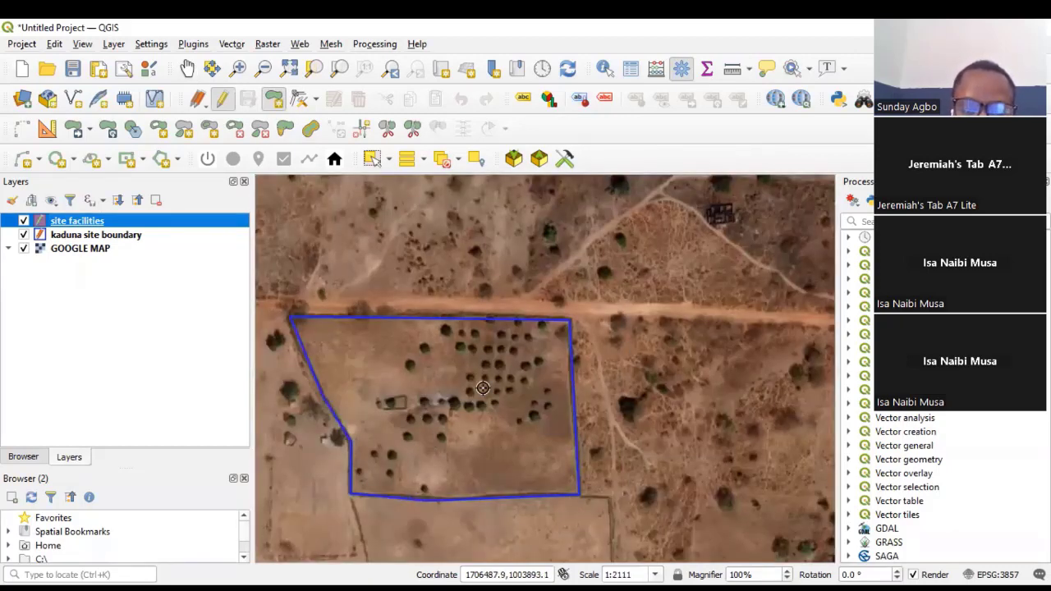
pyautogui.scroll(1, 427, 444)
pyautogui.scroll(-2, 426, 391)
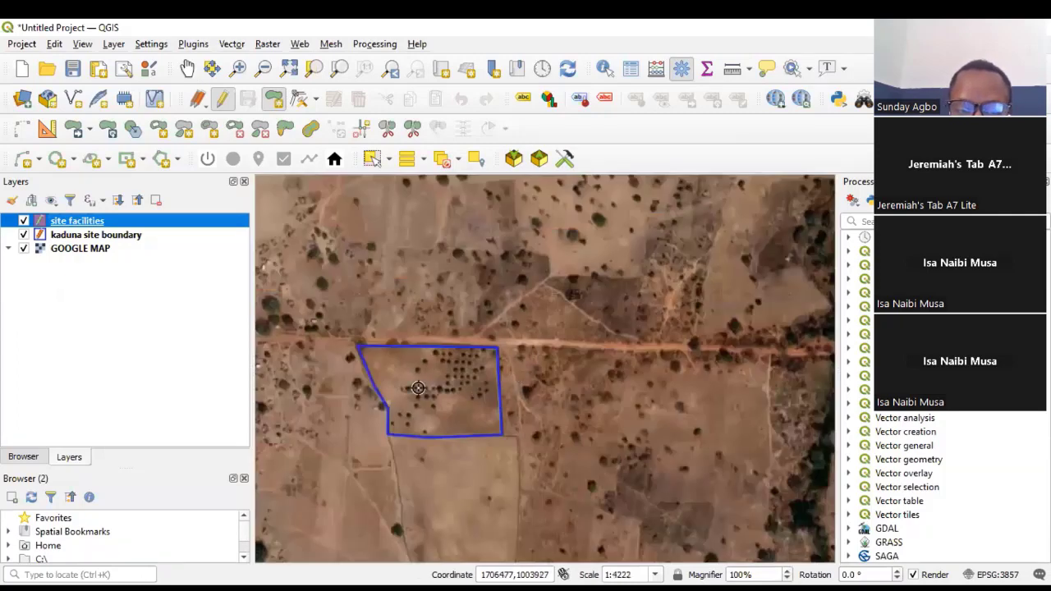
pyautogui.scroll(2, 427, 392)
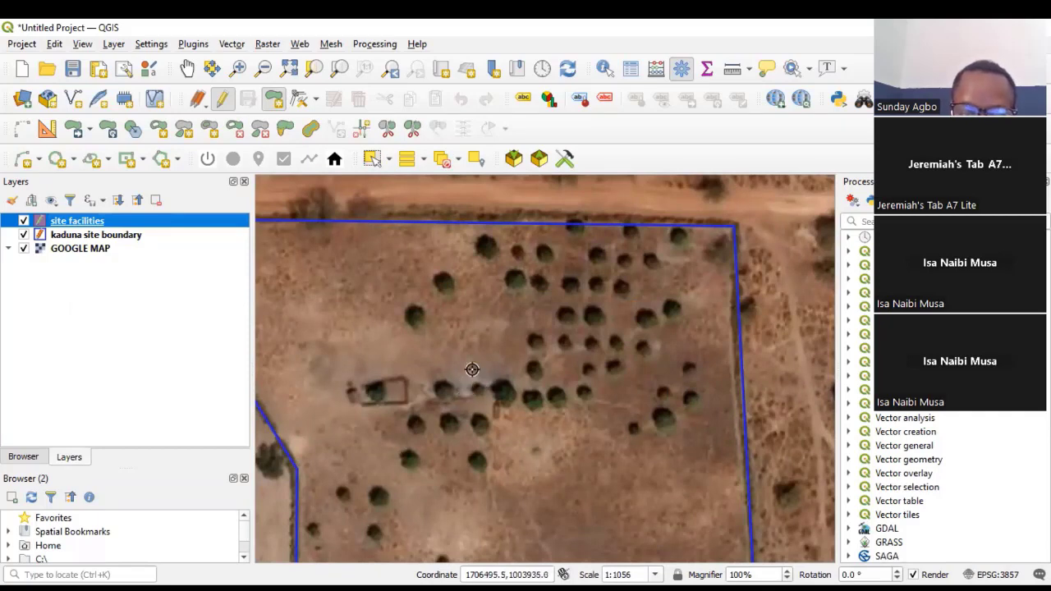
pyautogui.scroll(-1, 473, 388)
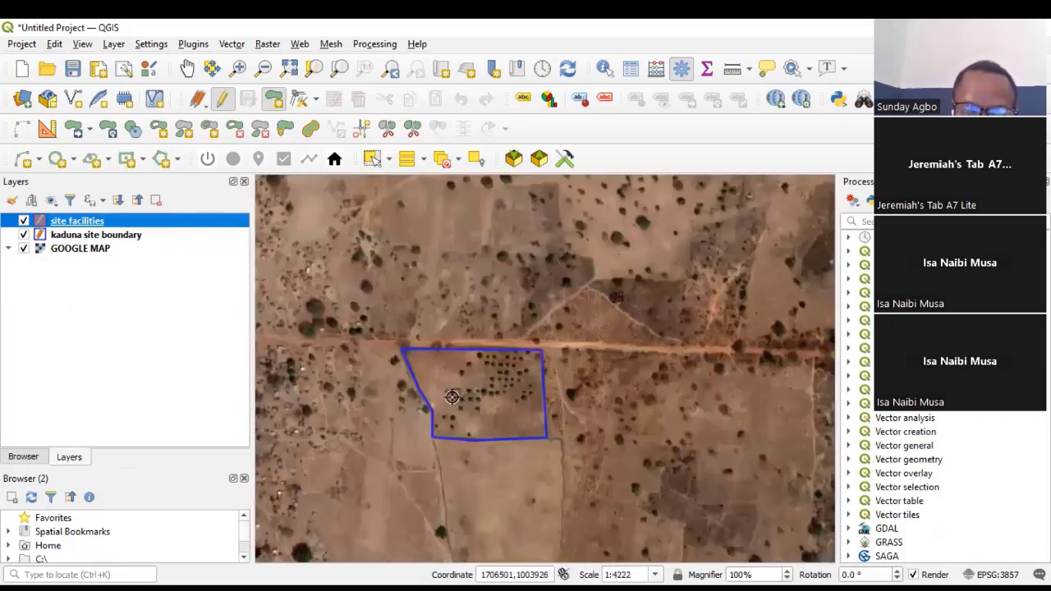
pyautogui.scroll(1, 486, 397)
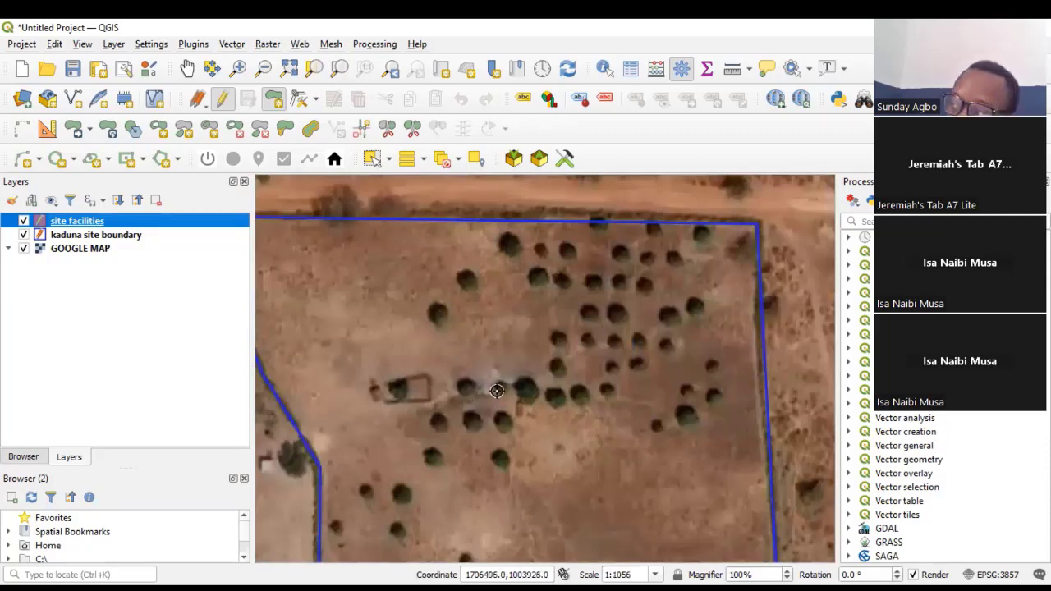
pyautogui.scroll(2, 489, 397)
pyautogui.scroll(-2, 489, 398)
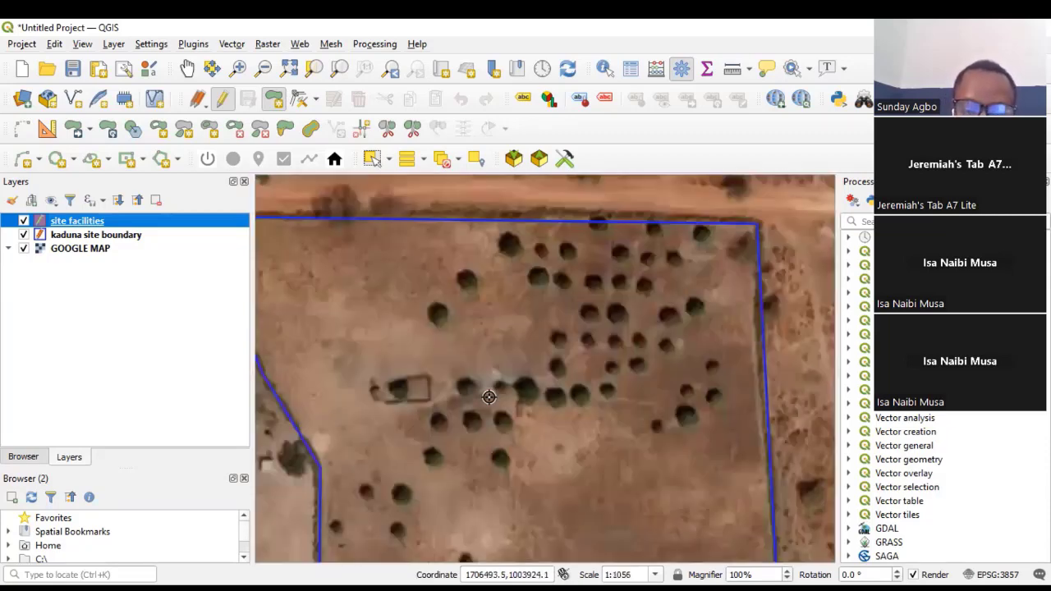
pyautogui.scroll(-2, 488, 398)
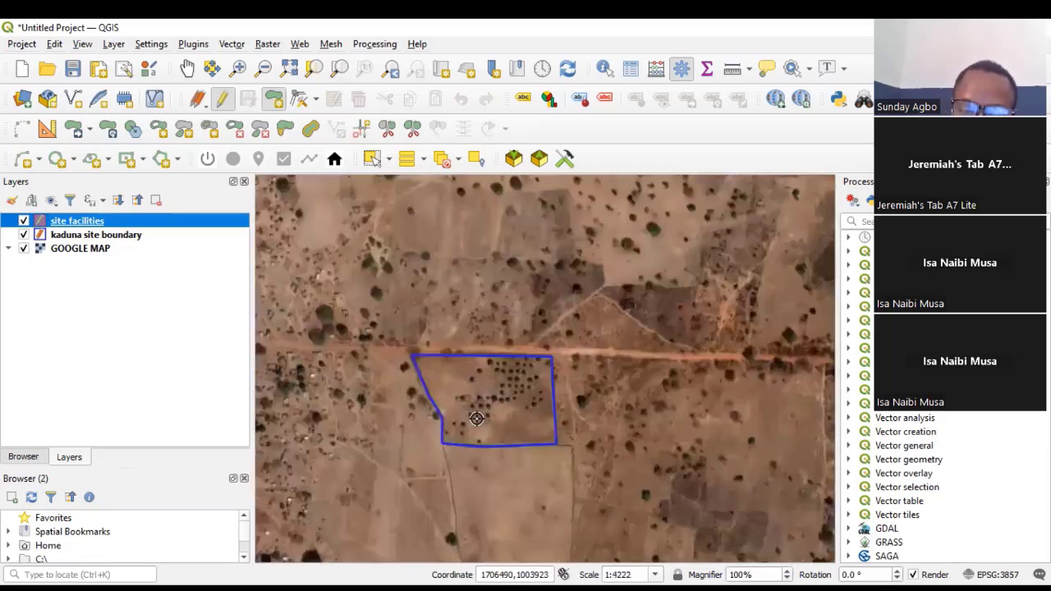
pyautogui.scroll(1, 476, 417)
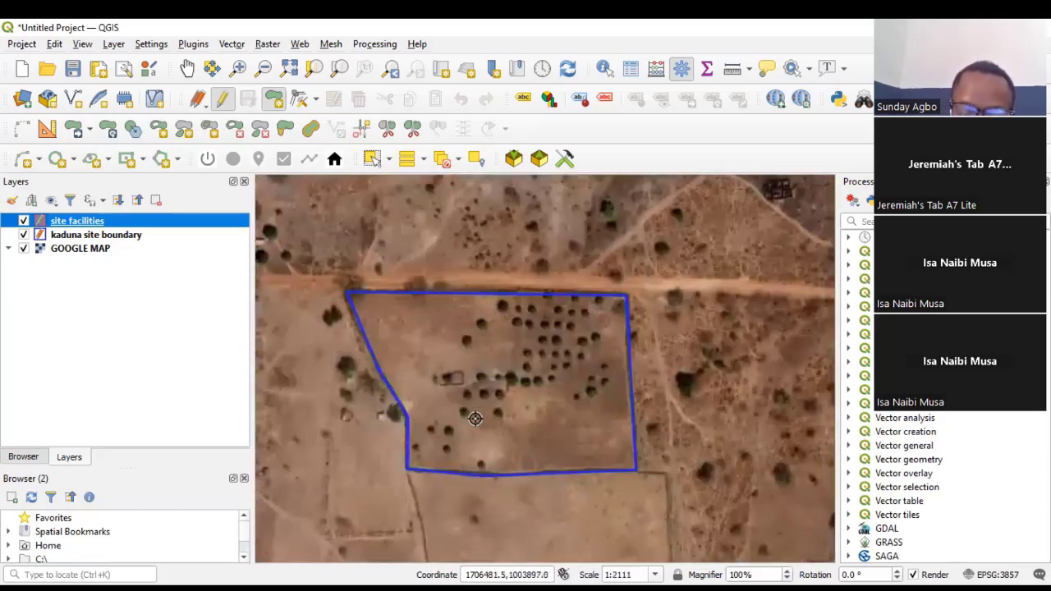
pyautogui.scroll(1, 469, 379)
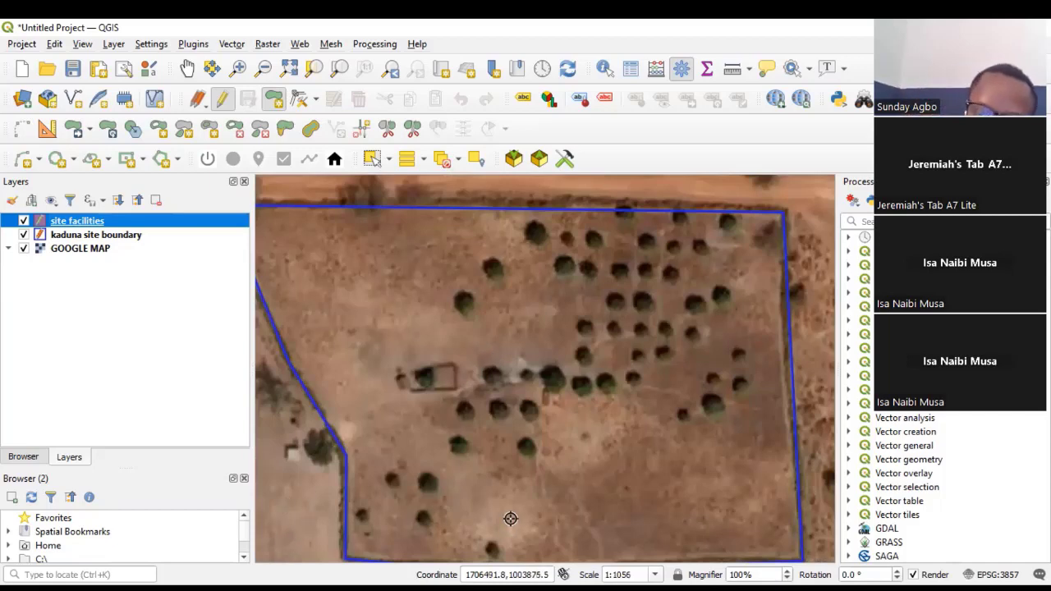
pyautogui.scroll(-2, 394, 487)
pyautogui.scroll(2, 342, 493)
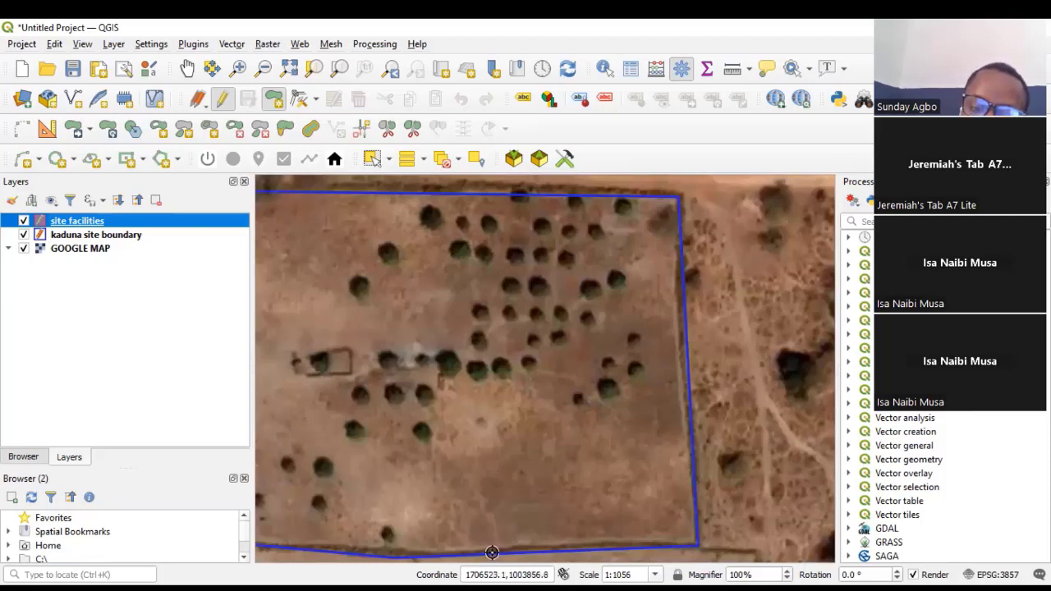
pyautogui.scroll(-2, 574, 420)
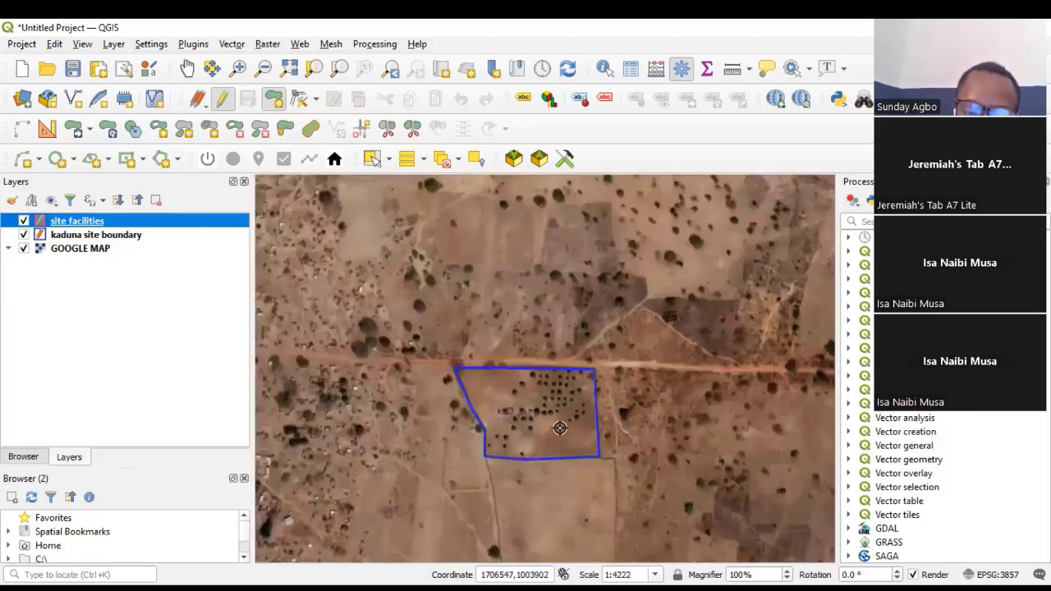
pyautogui.scroll(2, 520, 410)
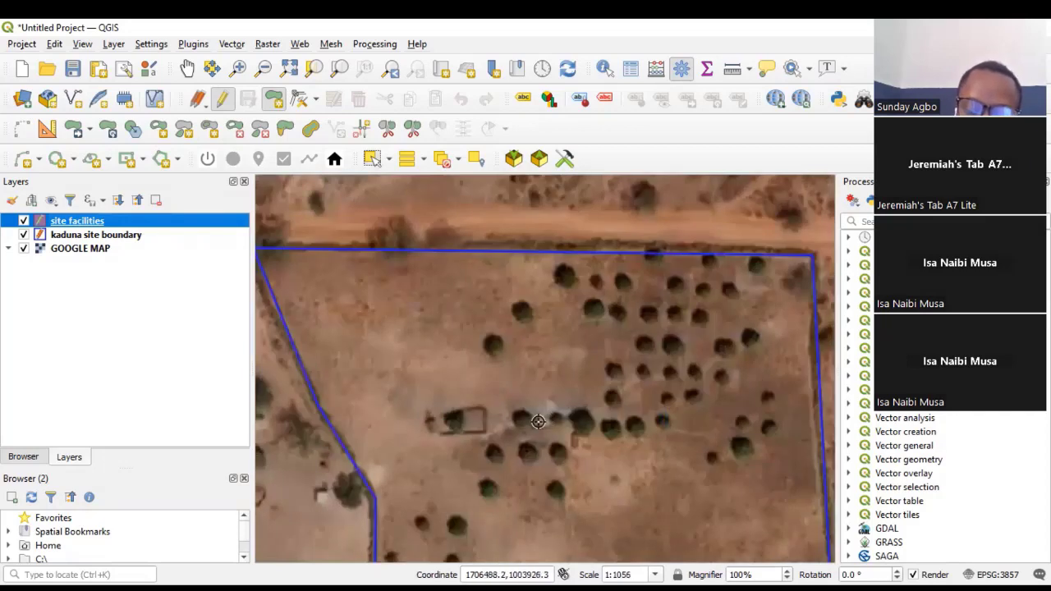
pyautogui.scroll(-2, 479, 440)
pyautogui.scroll(2, 511, 439)
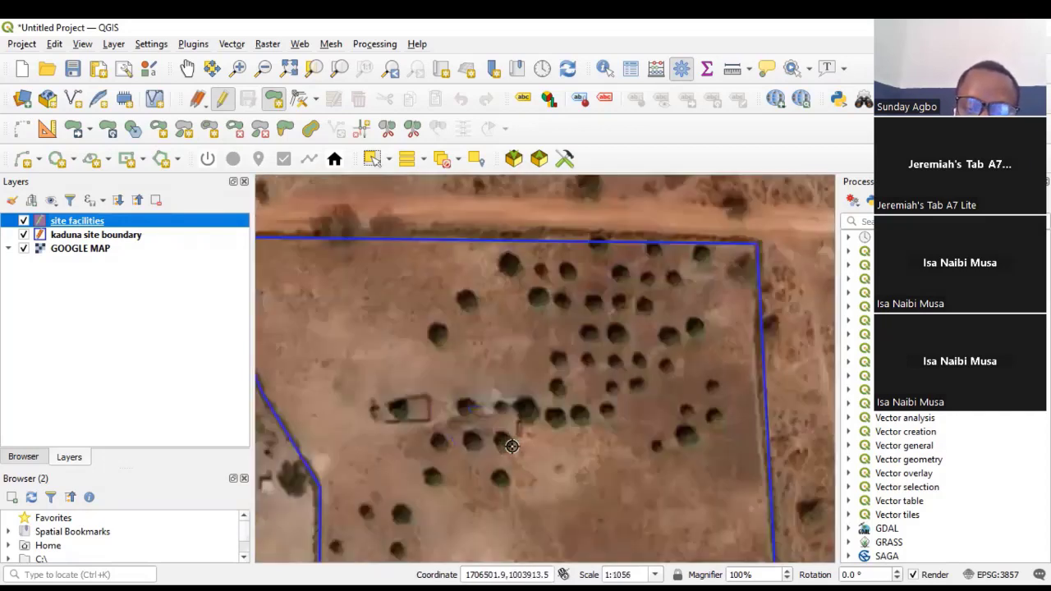
pyautogui.scroll(-1, 456, 382)
pyautogui.scroll(2, 460, 395)
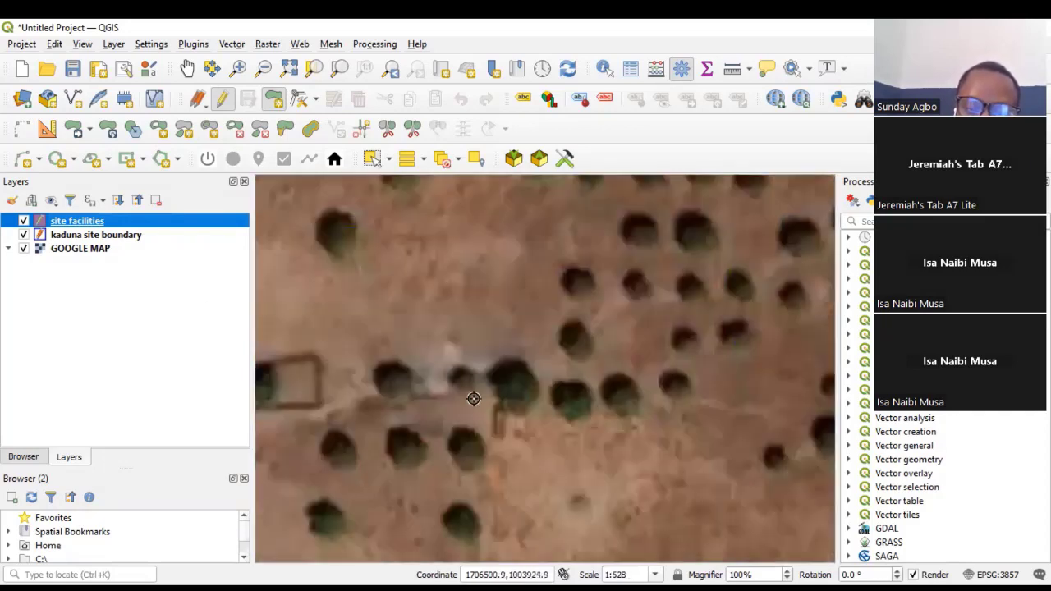
pyautogui.scroll(-2, 471, 396)
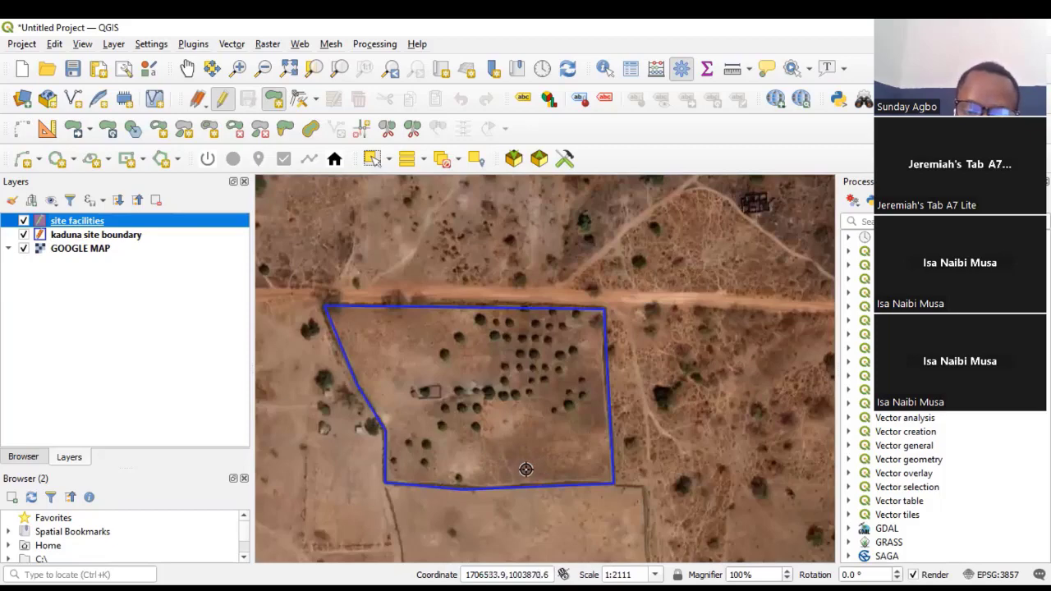
pyautogui.scroll(1, 544, 465)
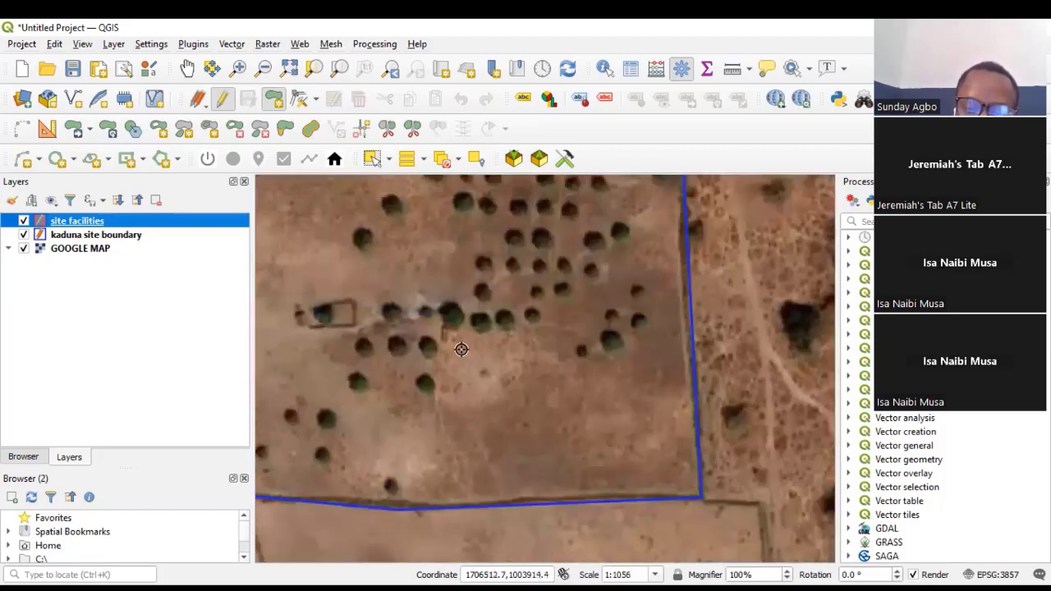
pyautogui.scroll(-2, 491, 412)
pyautogui.scroll(2, 484, 411)
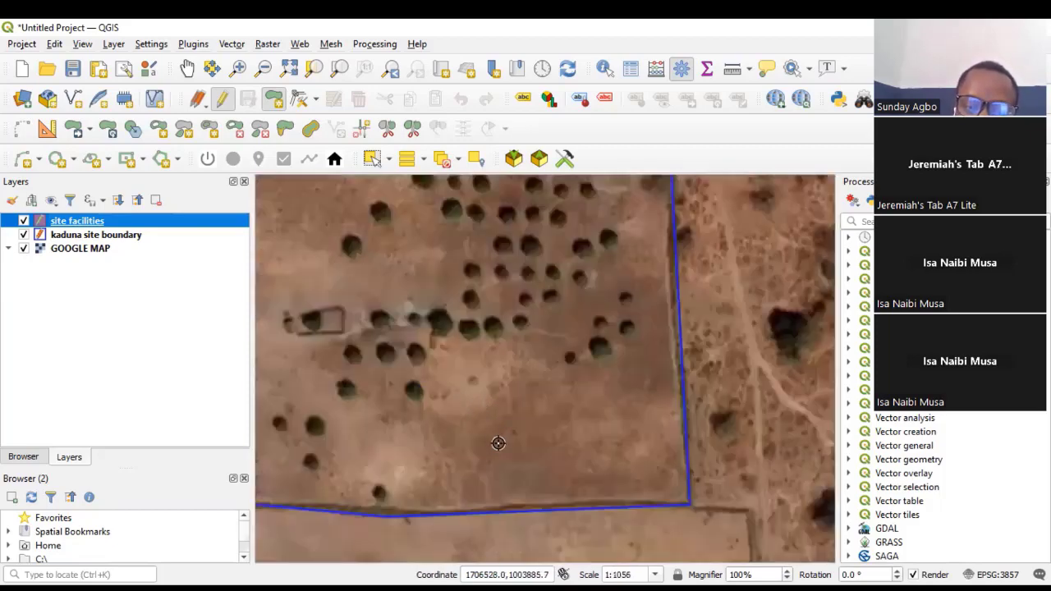
pyautogui.scroll(-2, 489, 423)
pyautogui.scroll(2, 472, 409)
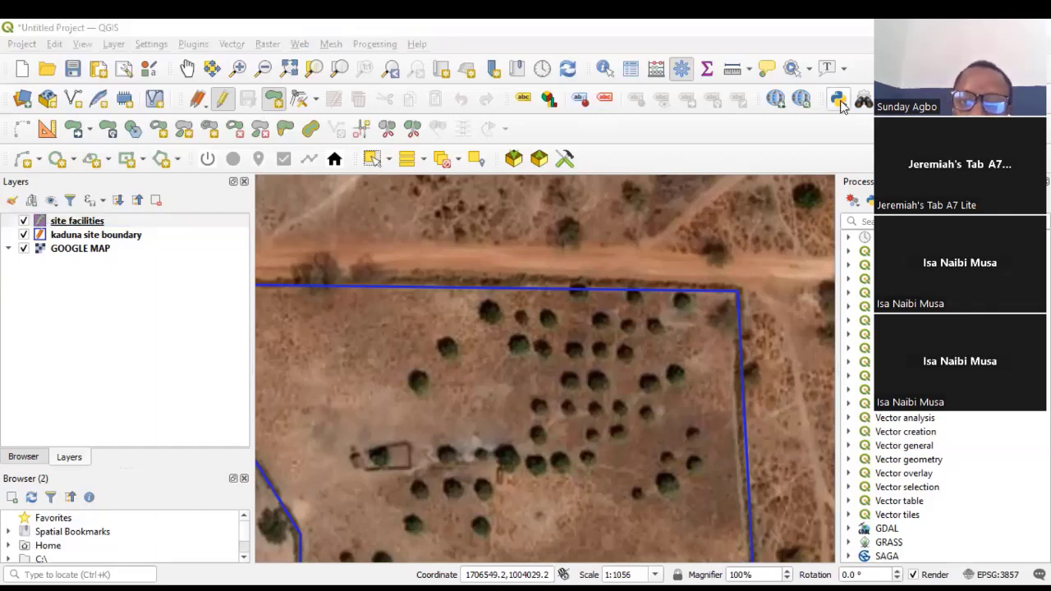
# - Start a line measurement in meters from a point on the northern edge of the kaduna site boundary
pyautogui.click(750, 72)
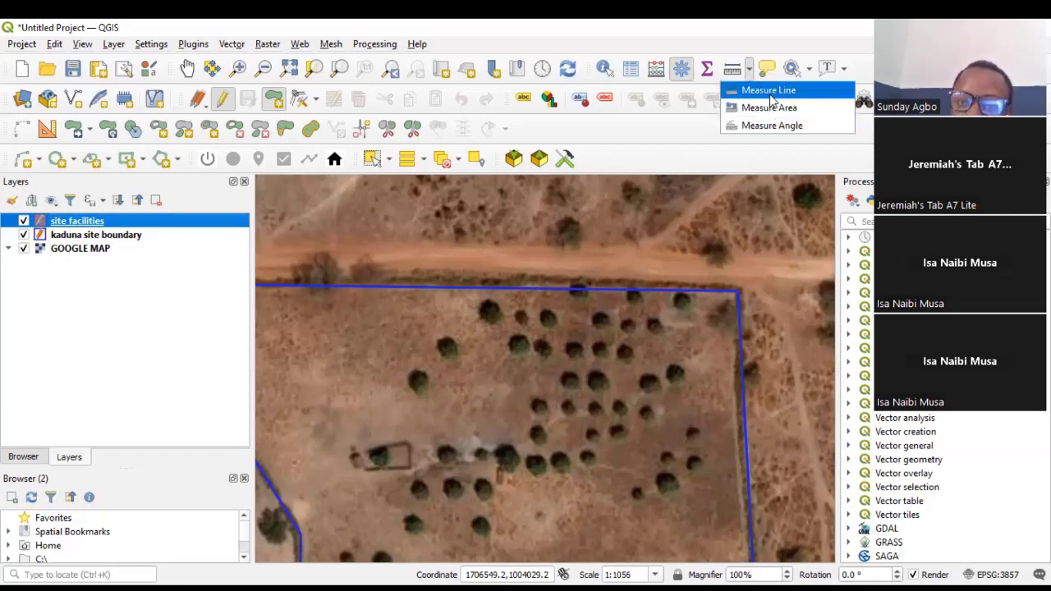
pyautogui.click(769, 92)
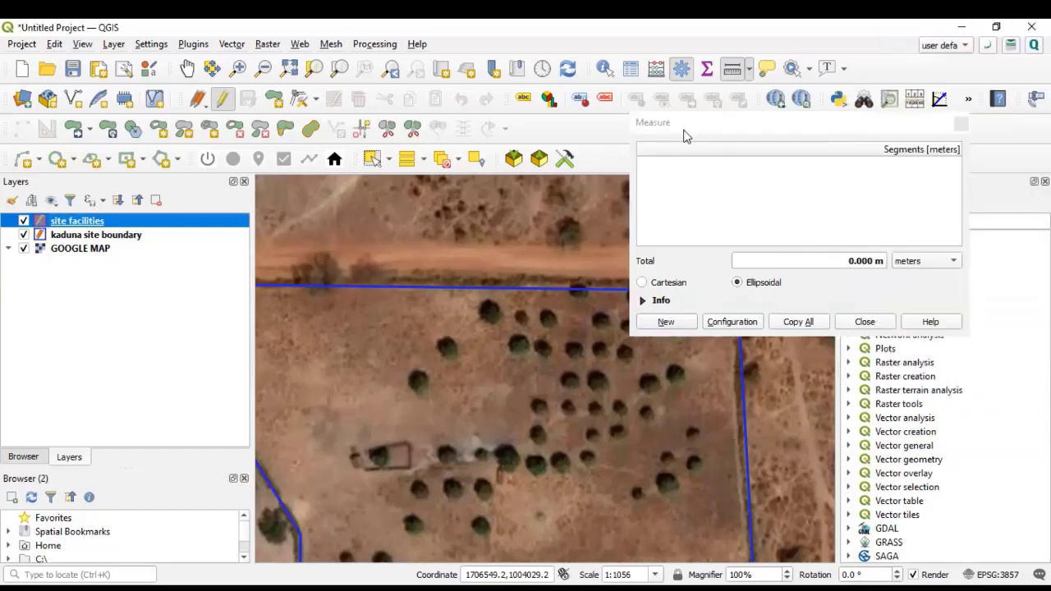
pyautogui.moveTo(685, 134); pyautogui.dragTo(636, 139)
pyautogui.scroll(-1, 824, 400)
pyautogui.scroll(1, 651, 378)
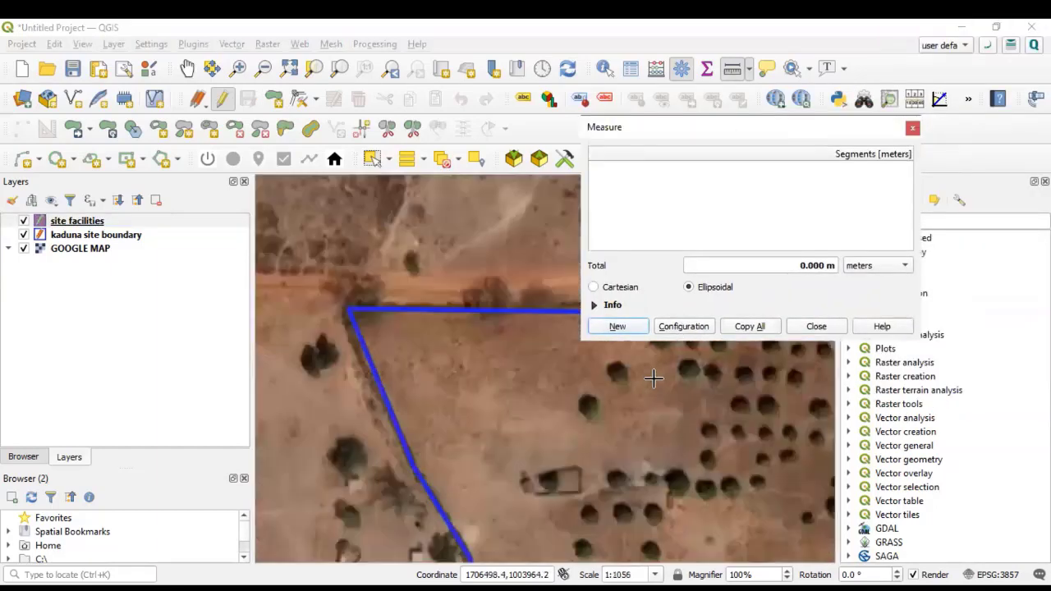
pyautogui.scroll(-1, 575, 460)
pyautogui.scroll(1, 606, 427)
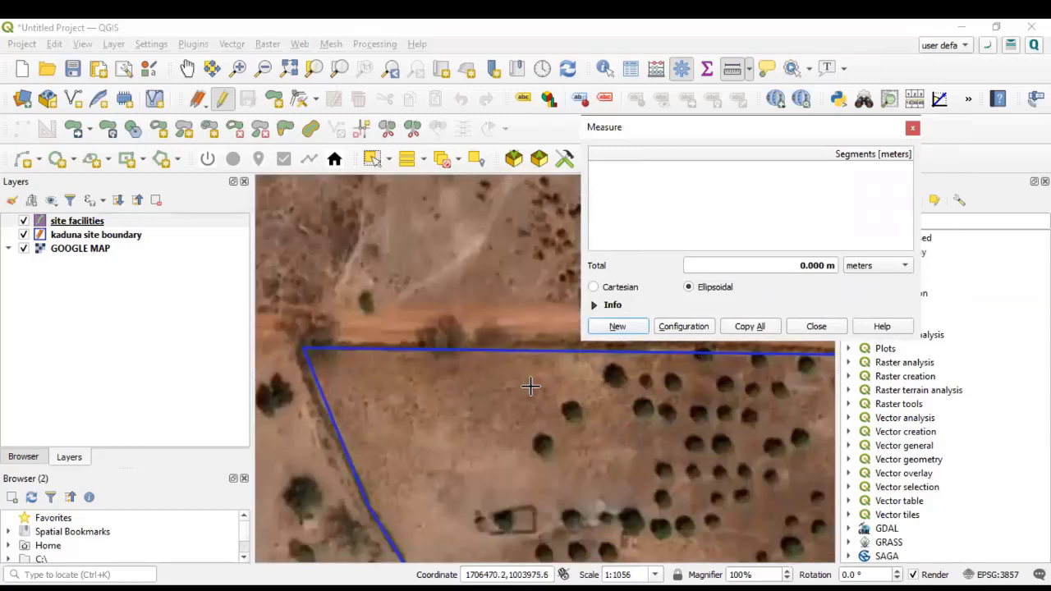
pyautogui.scroll(1, 565, 358)
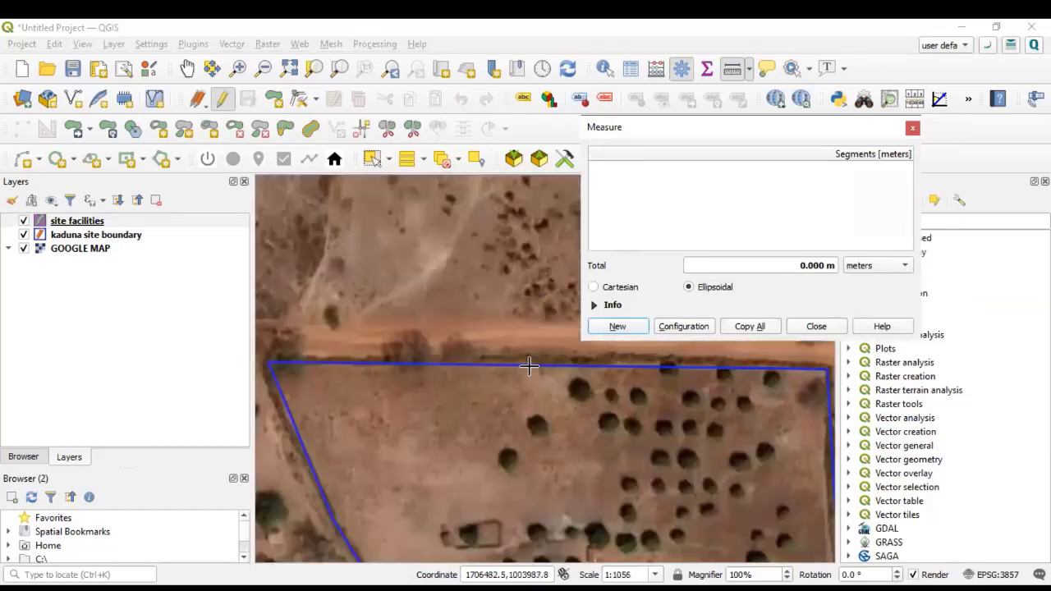
pyautogui.scroll(1, 532, 365)
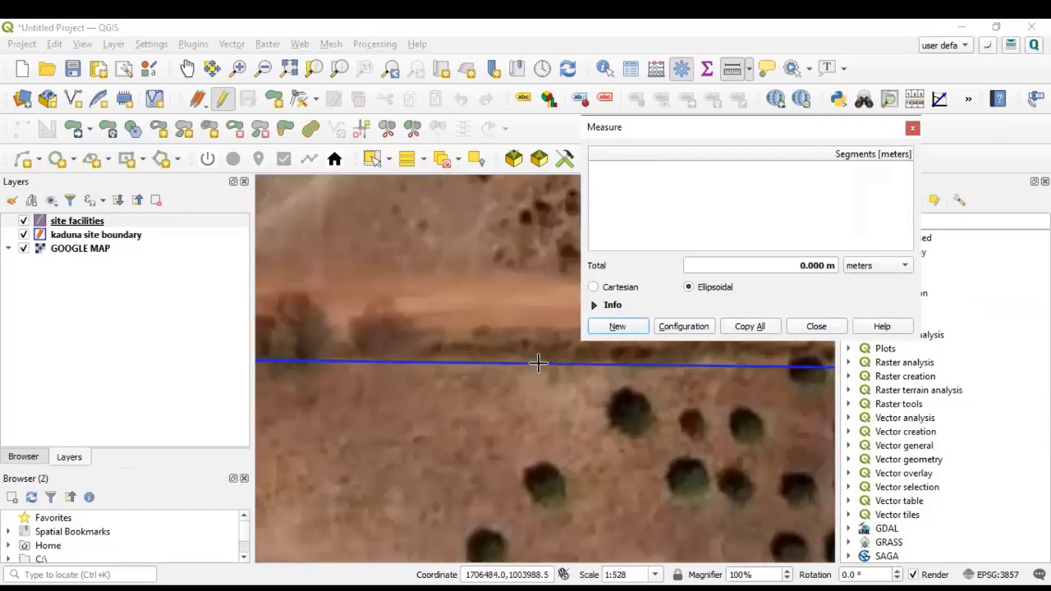
pyautogui.click(538, 363)
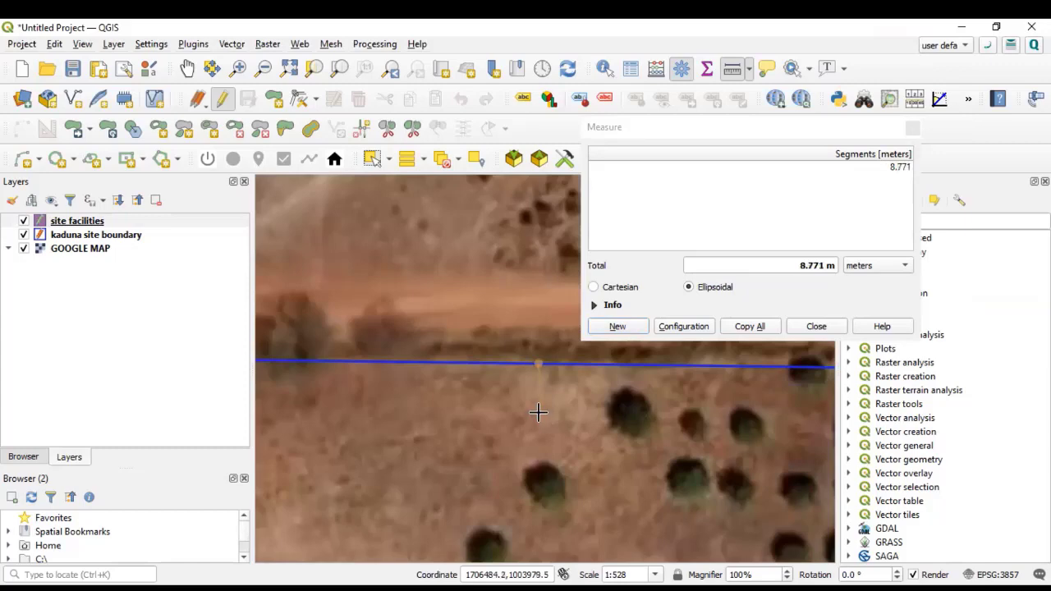
# - Measure a setback of about 10 m straight inward from the northern site boundary
pyautogui.scroll(1, 537, 411)
pyautogui.scroll(-1, 546, 407)
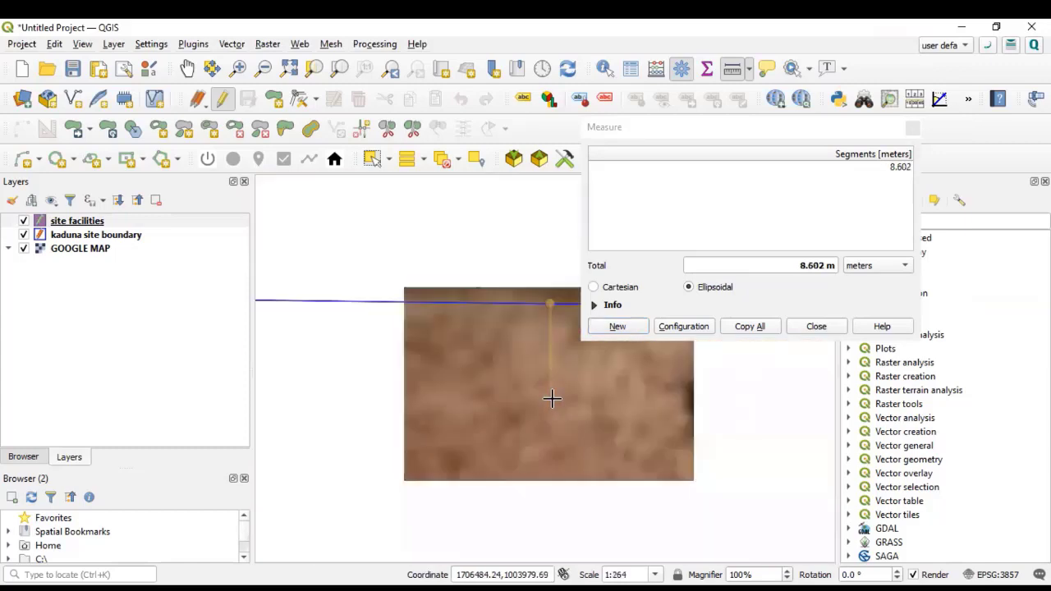
pyautogui.scroll(-1, 546, 408)
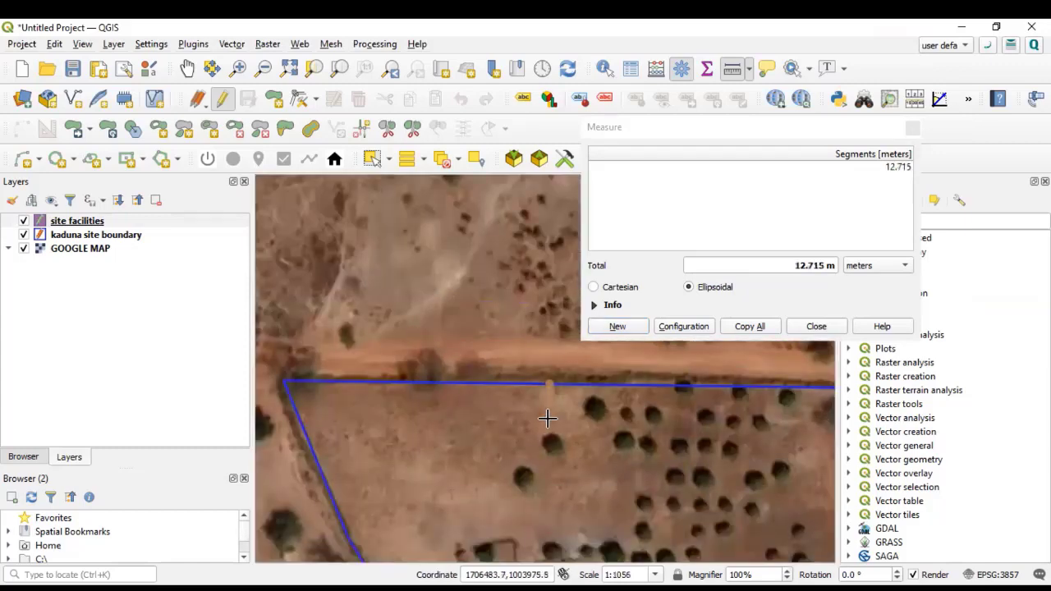
pyautogui.scroll(1, 546, 413)
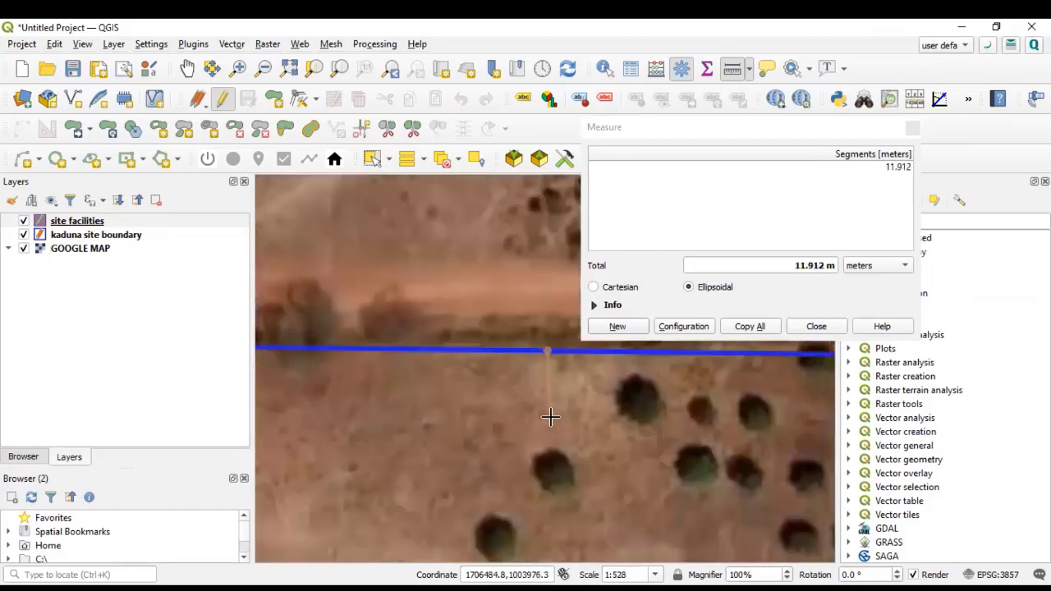
pyautogui.scroll(-1, 549, 417)
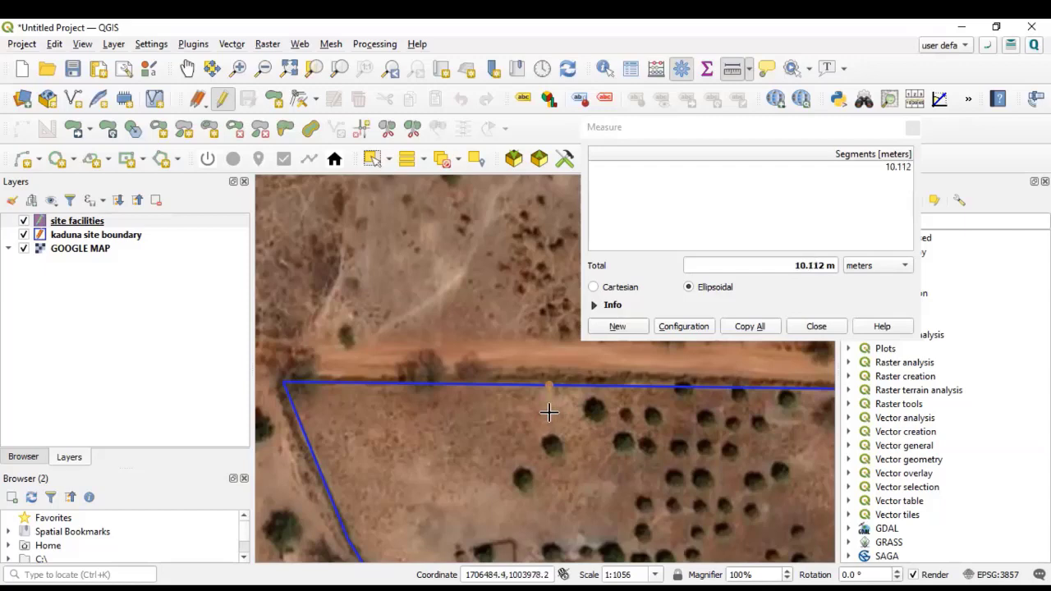
pyautogui.click(548, 412)
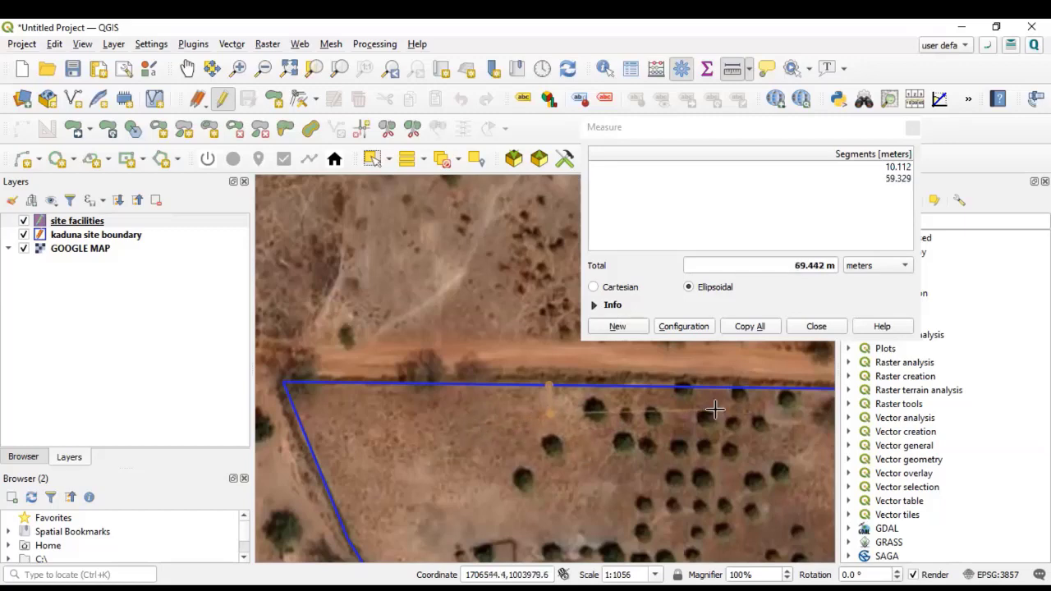
# - Continue the measurement around a rectangular building footprint about 51 m long and 21 m deep, closing it near the setback point
pyautogui.scroll(-2, 564, 435)
pyautogui.scroll(2, 563, 435)
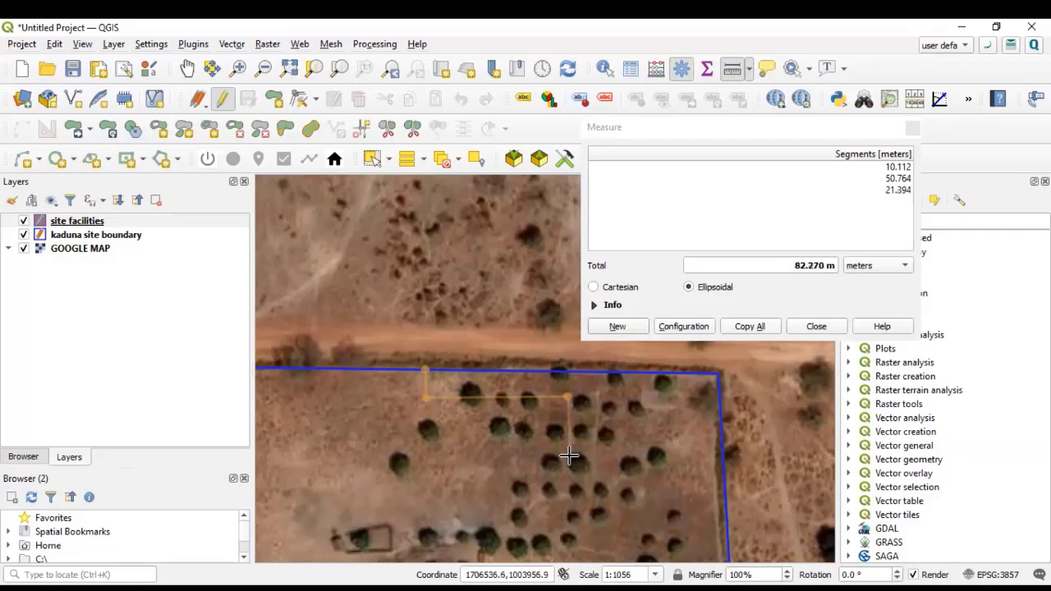
pyautogui.click(568, 456)
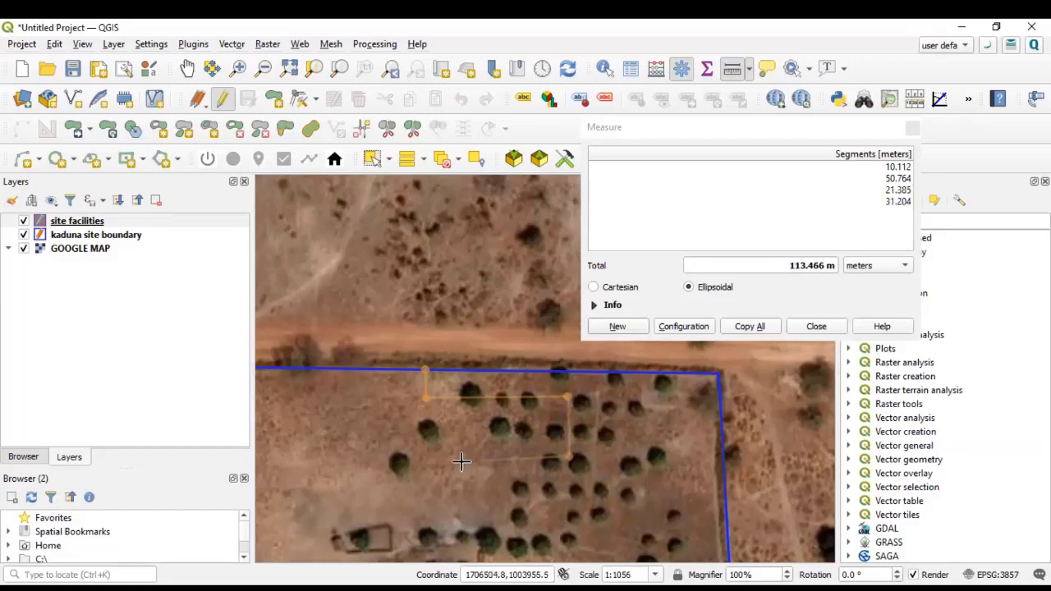
pyautogui.click(415, 465)
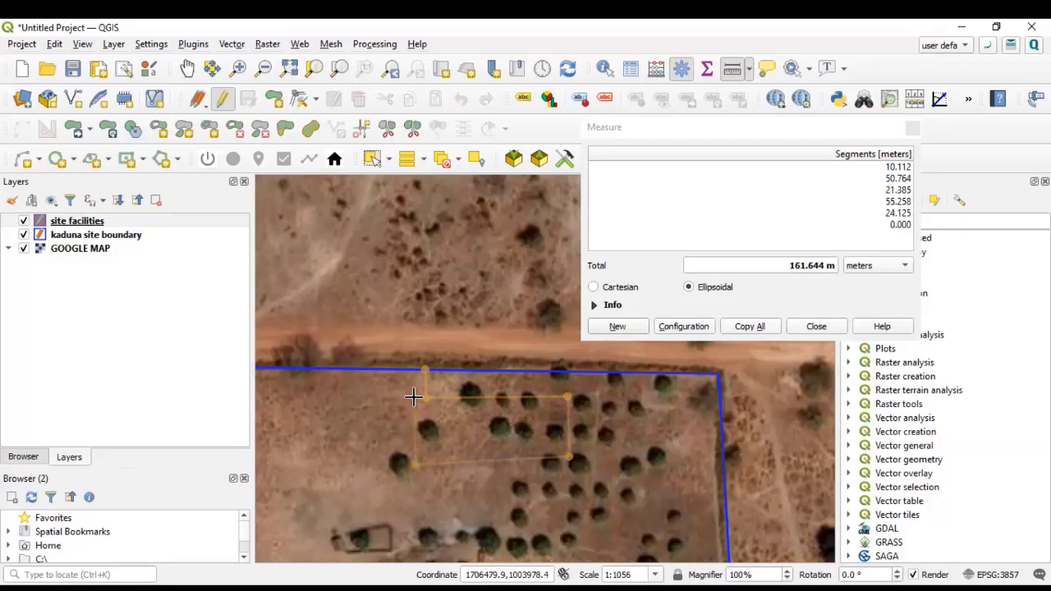
pyautogui.click(425, 397)
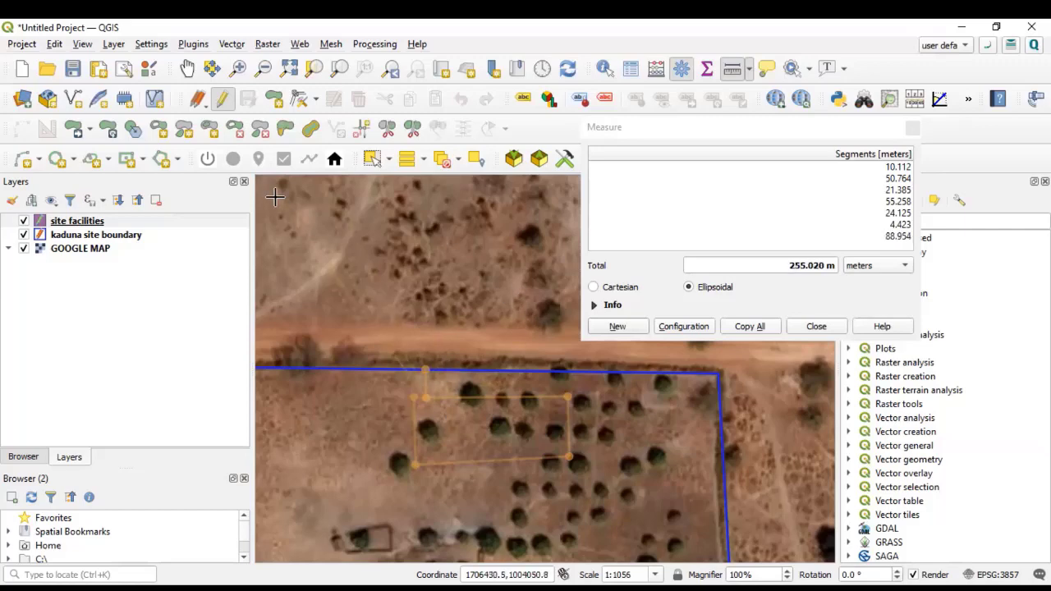
# - Draw a four-corner site facilities polygon over the measured footprint south of the northern boundary, with name_fac set to proposed building
pyautogui.click(273, 98)
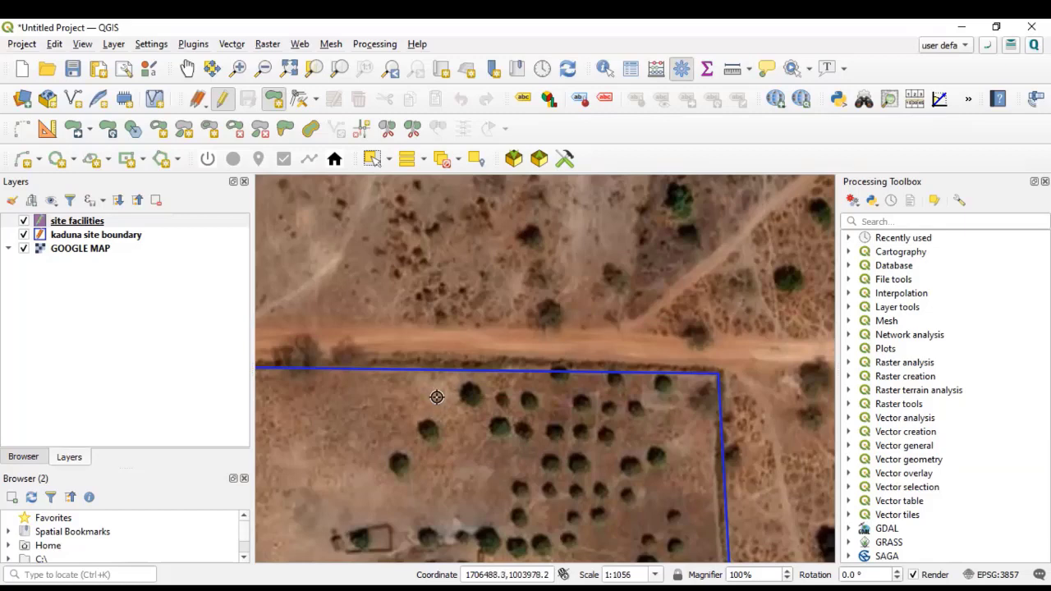
pyautogui.click(601, 402)
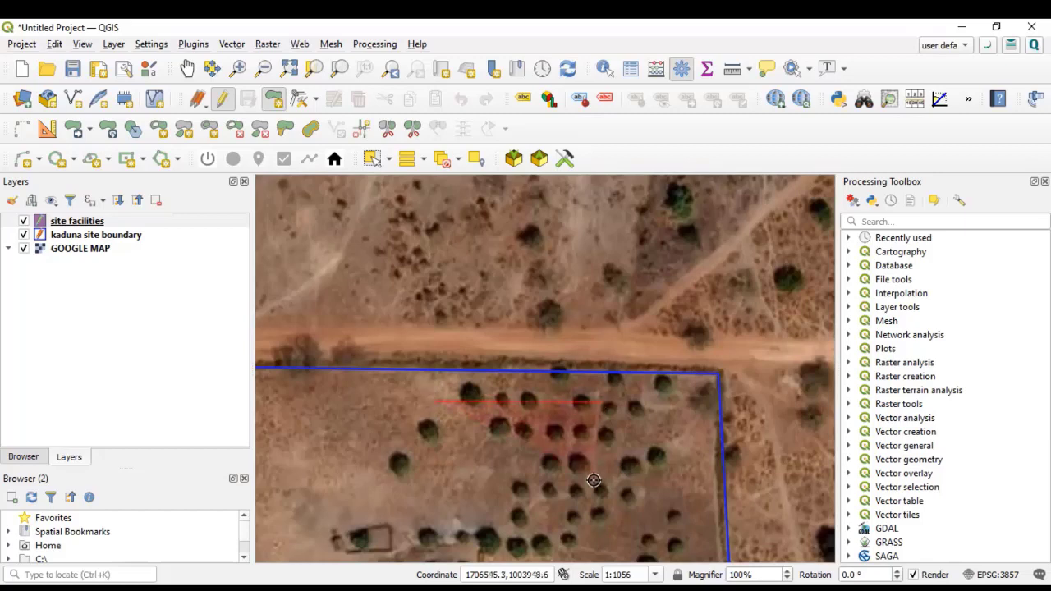
pyautogui.click(594, 479)
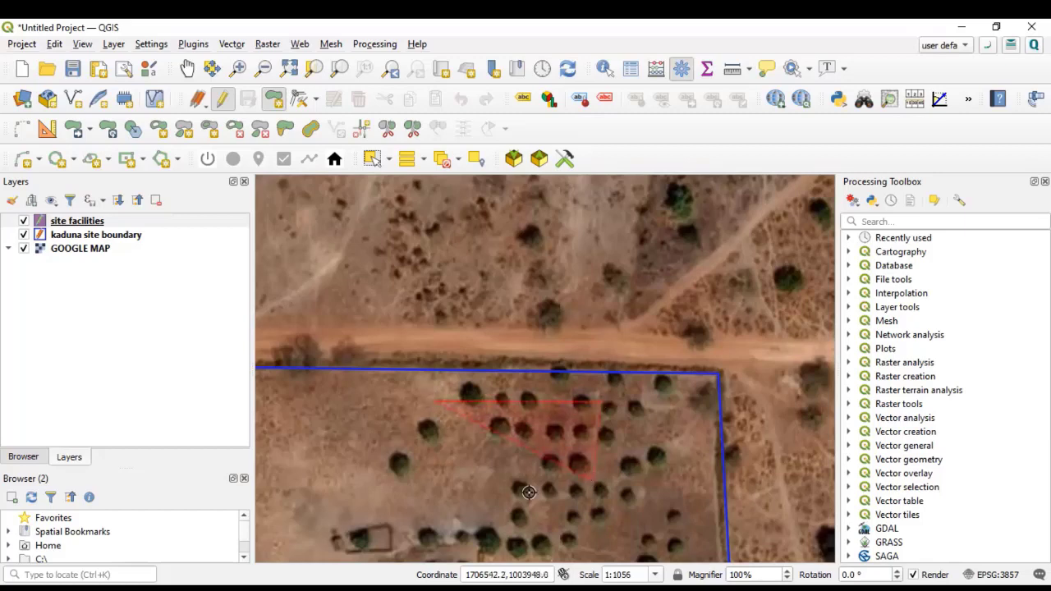
pyautogui.click(429, 472)
pyautogui.rightClick(429, 472)
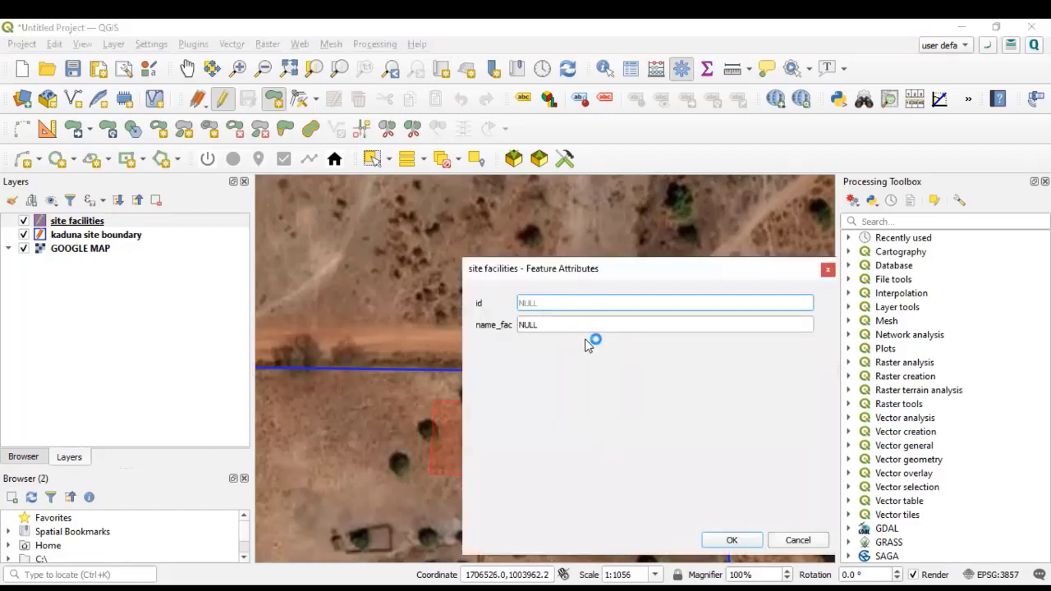
pyautogui.click(572, 320)
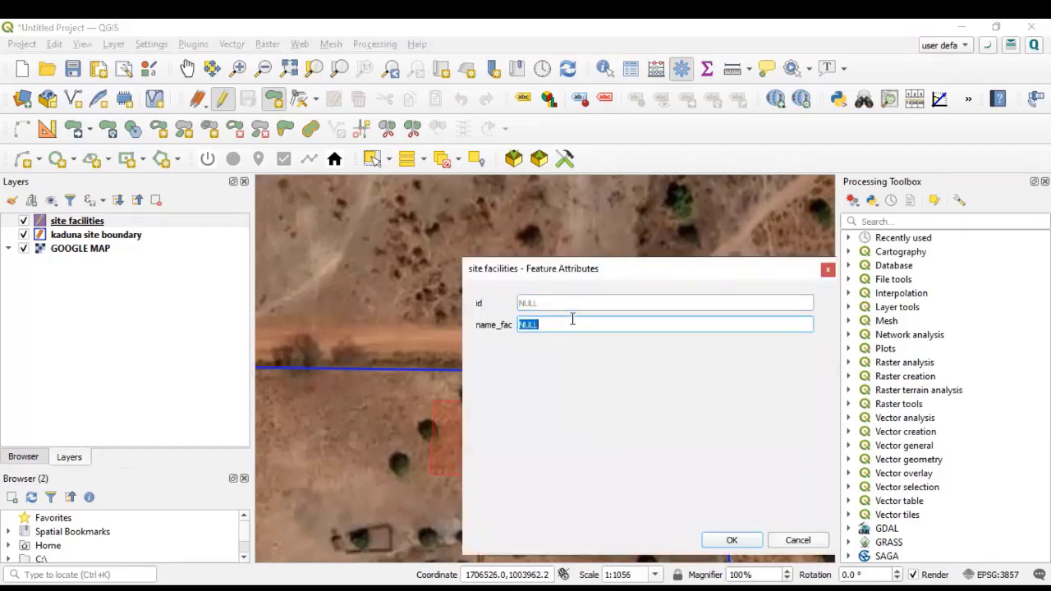
pyautogui.write('proposed building')
pyautogui.click(735, 543)
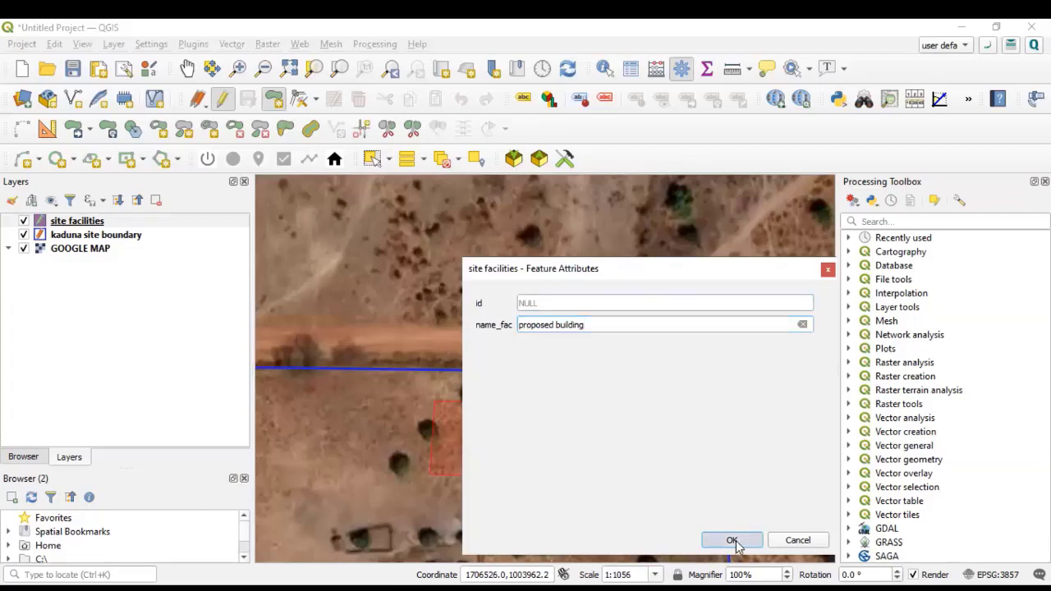
# - Examine the open ground around the proposed building and along the northern and southern site boundary at several scales
pyautogui.scroll(-2, 575, 440)
pyautogui.scroll(2, 547, 452)
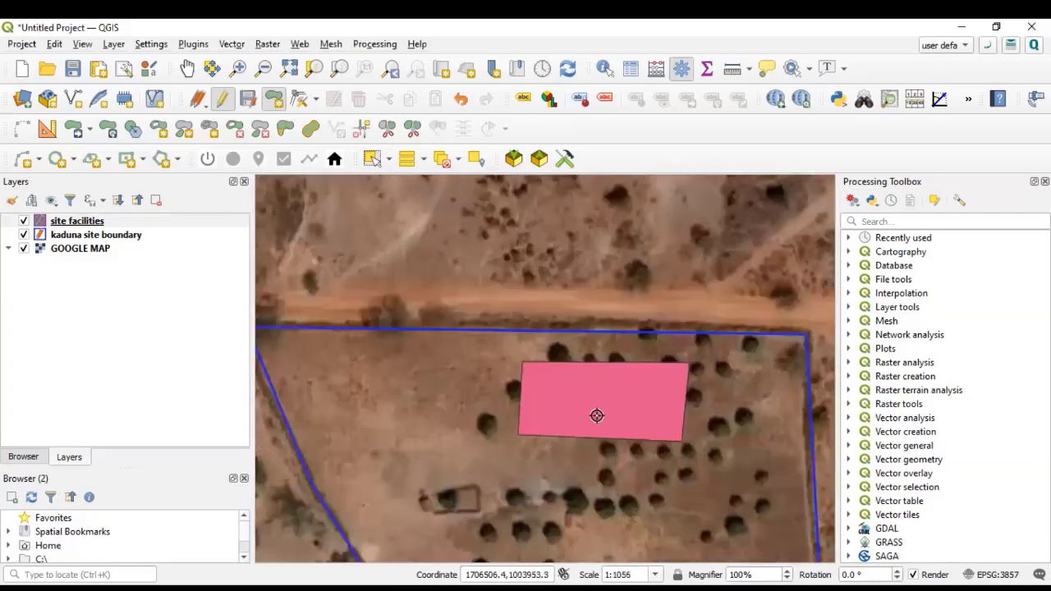
pyautogui.scroll(-2, 506, 392)
pyautogui.scroll(2, 505, 443)
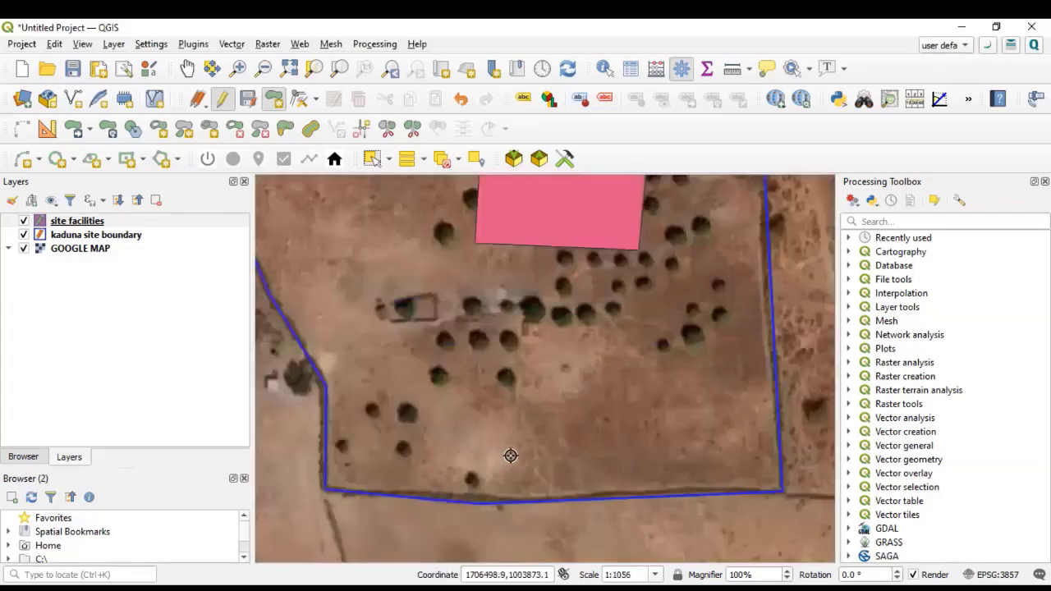
pyautogui.scroll(-2, 512, 457)
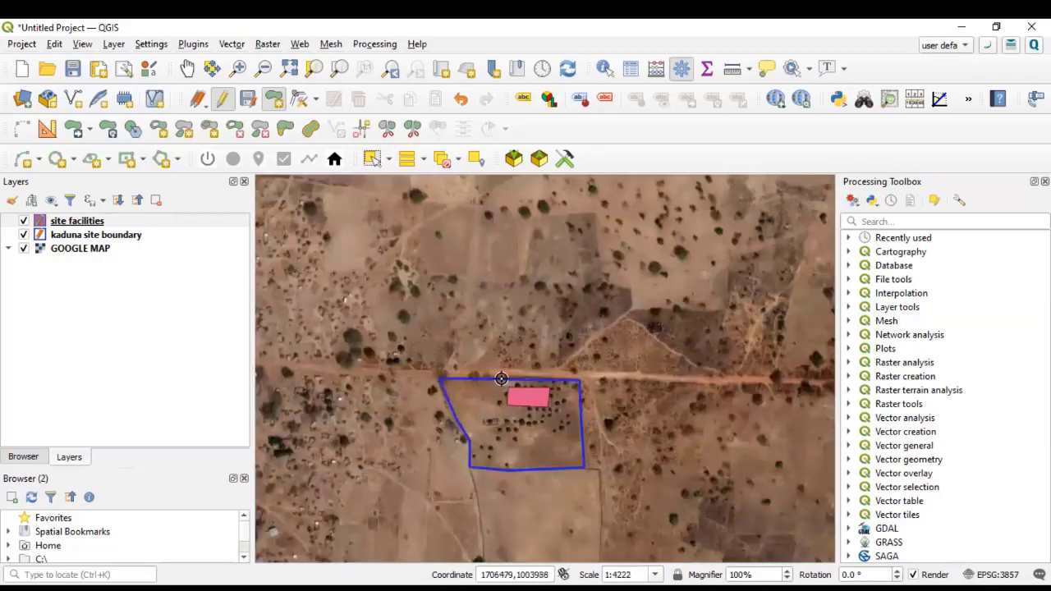
pyautogui.scroll(2, 501, 378)
pyautogui.scroll(-1, 504, 403)
pyautogui.scroll(1, 460, 403)
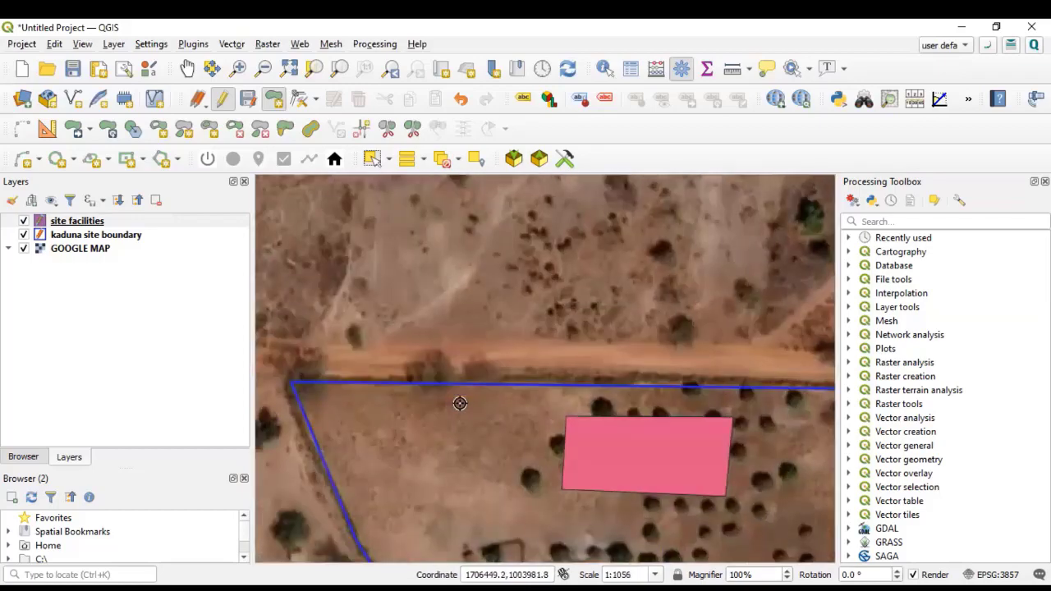
pyautogui.scroll(-1, 459, 403)
pyautogui.scroll(1, 350, 393)
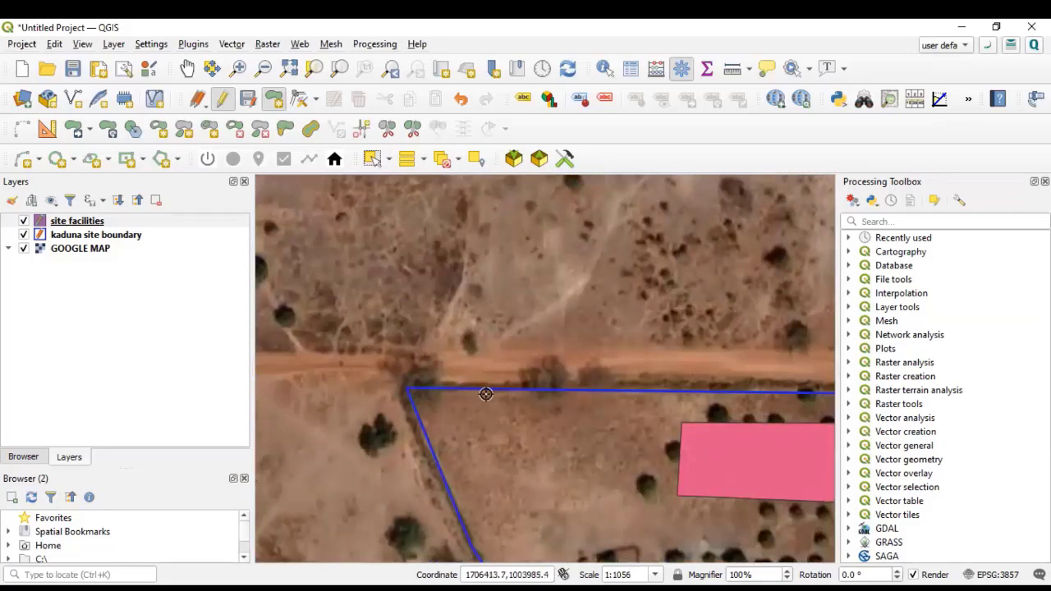
pyautogui.scroll(-2, 468, 427)
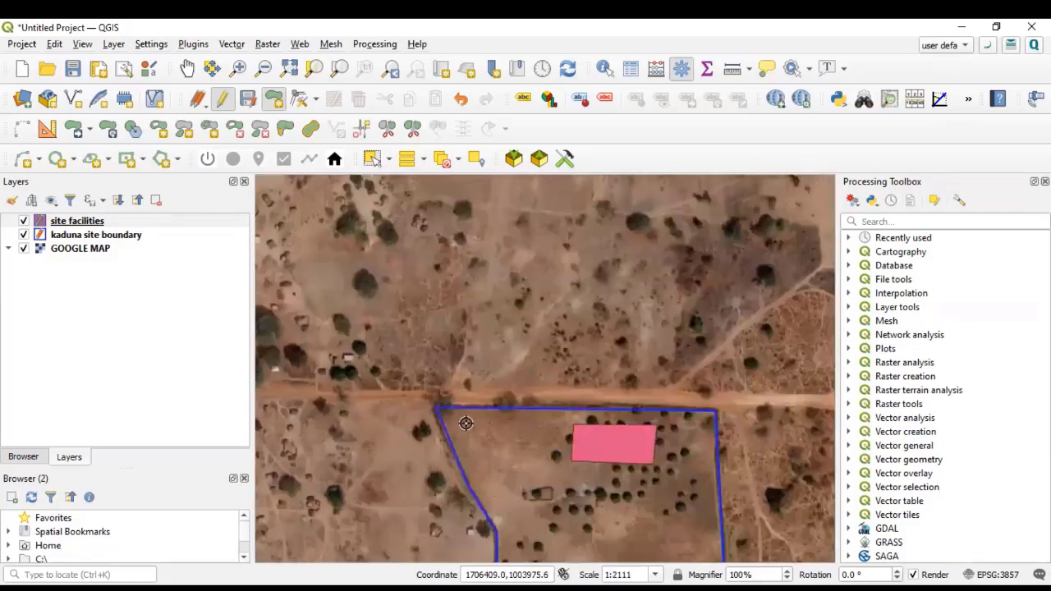
pyautogui.scroll(2, 469, 424)
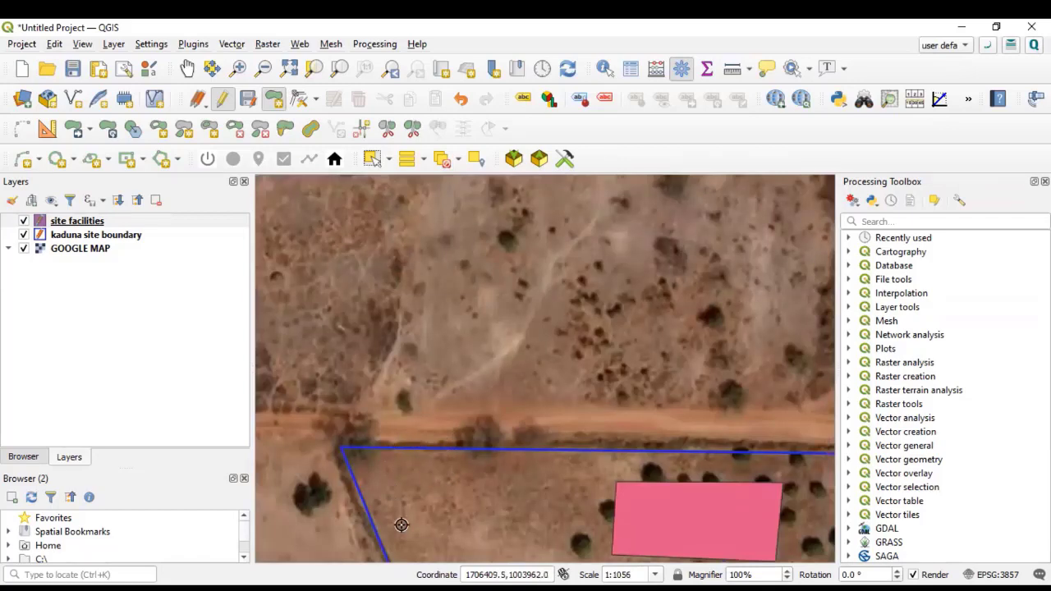
# - Draw a small four-corner site facilities polygon just inside the northwest corner of the site boundary, with name_fac set to security house
pyautogui.scroll(1, 377, 477)
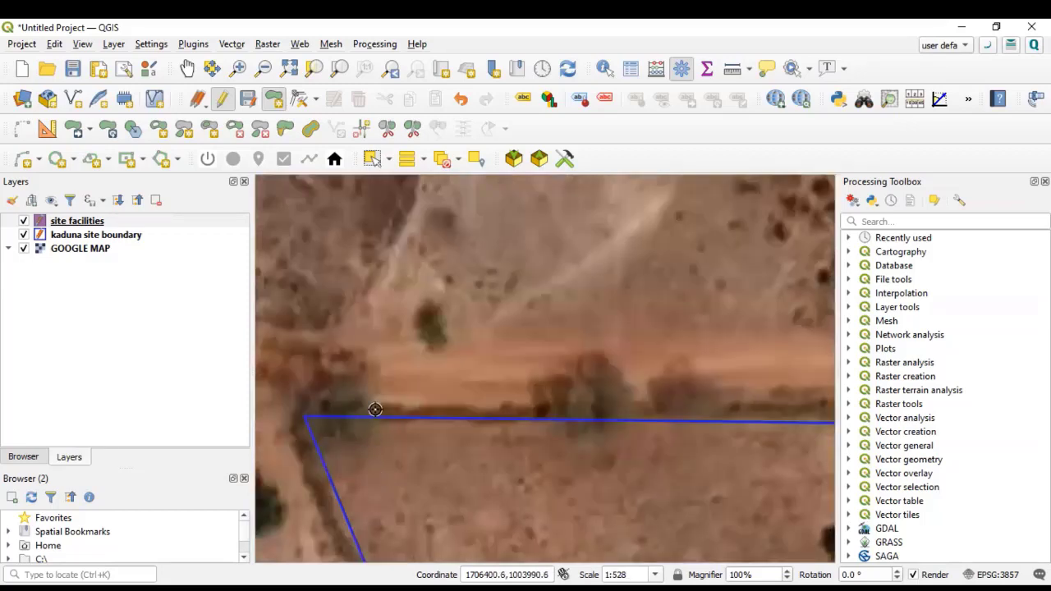
pyautogui.scroll(1, 371, 412)
pyautogui.scroll(-2, 404, 456)
pyautogui.scroll(1, 362, 467)
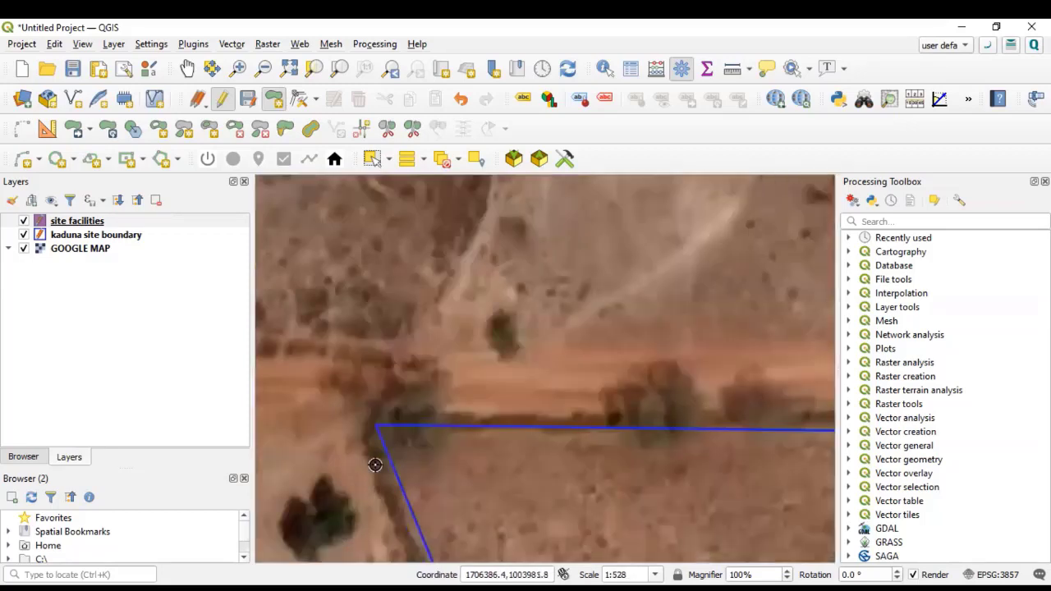
pyautogui.scroll(1, 413, 469)
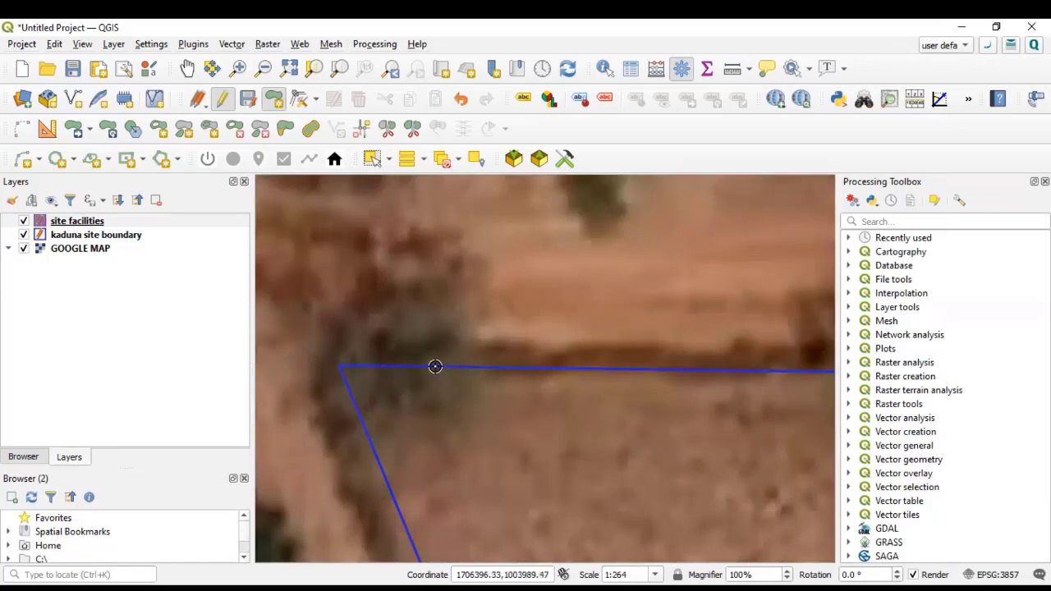
pyautogui.click(430, 442)
pyautogui.click(378, 438)
pyautogui.click(370, 366)
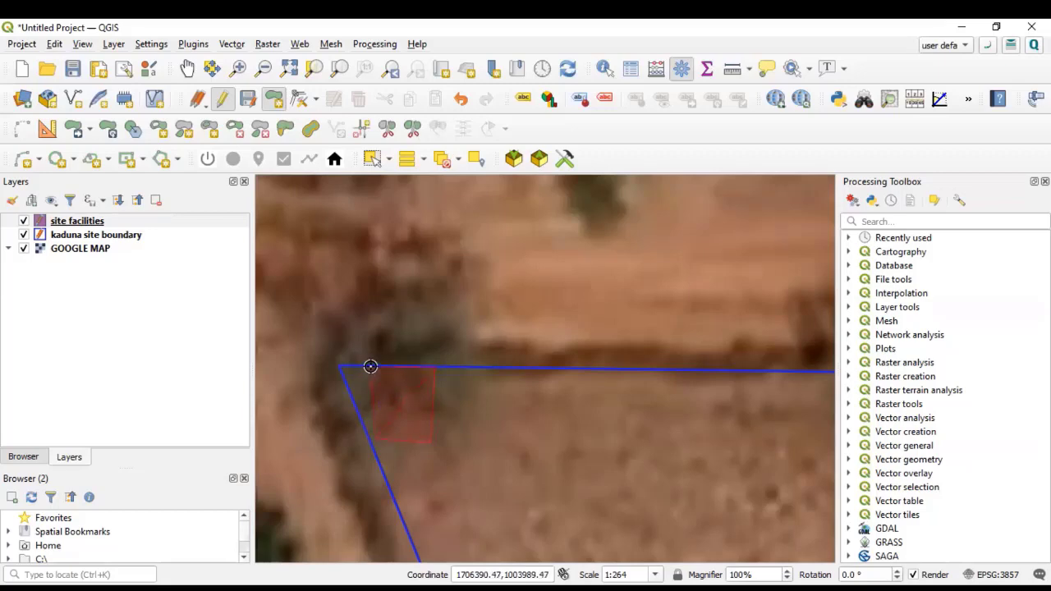
pyautogui.rightClick(414, 428)
pyautogui.click(590, 325)
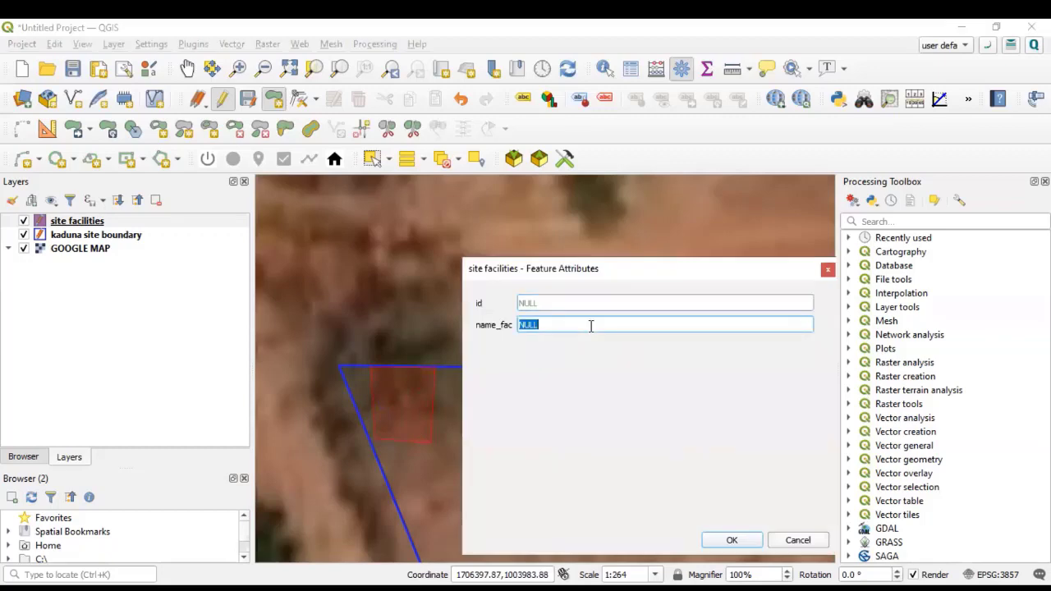
pyautogui.write('ce')
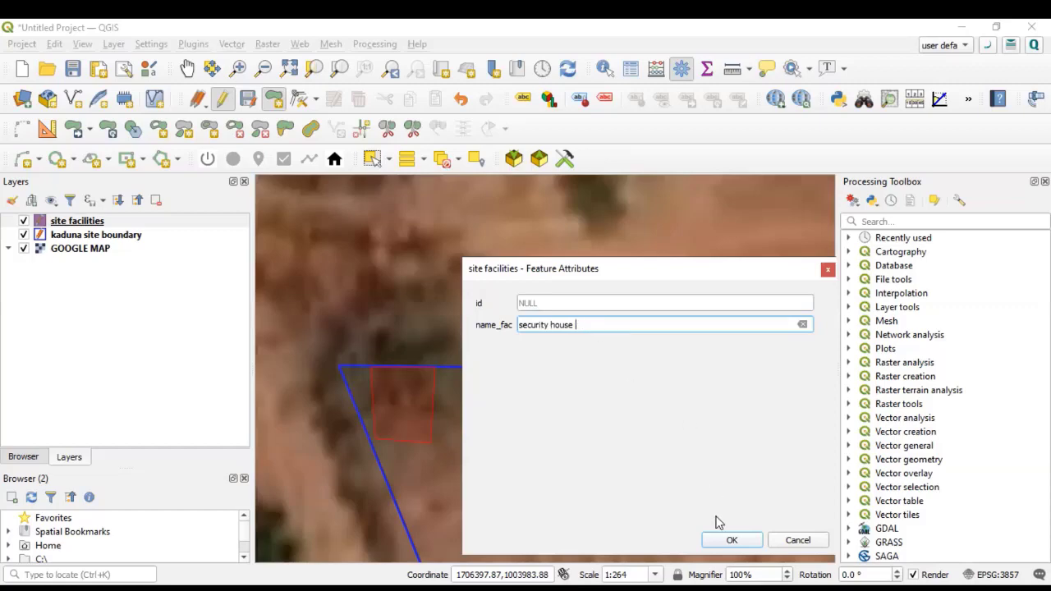
pyautogui.click(730, 541)
# - Examine the ground between the security house, the proposed building and the eastern site boundary at several scales
pyautogui.scroll(-4, 395, 423)
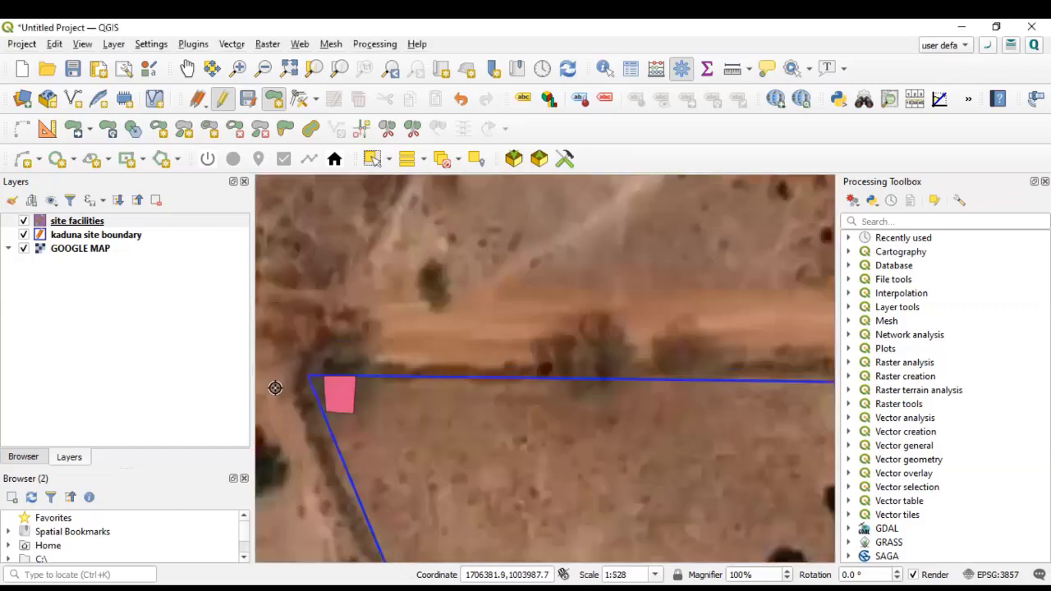
pyautogui.scroll(2, 457, 462)
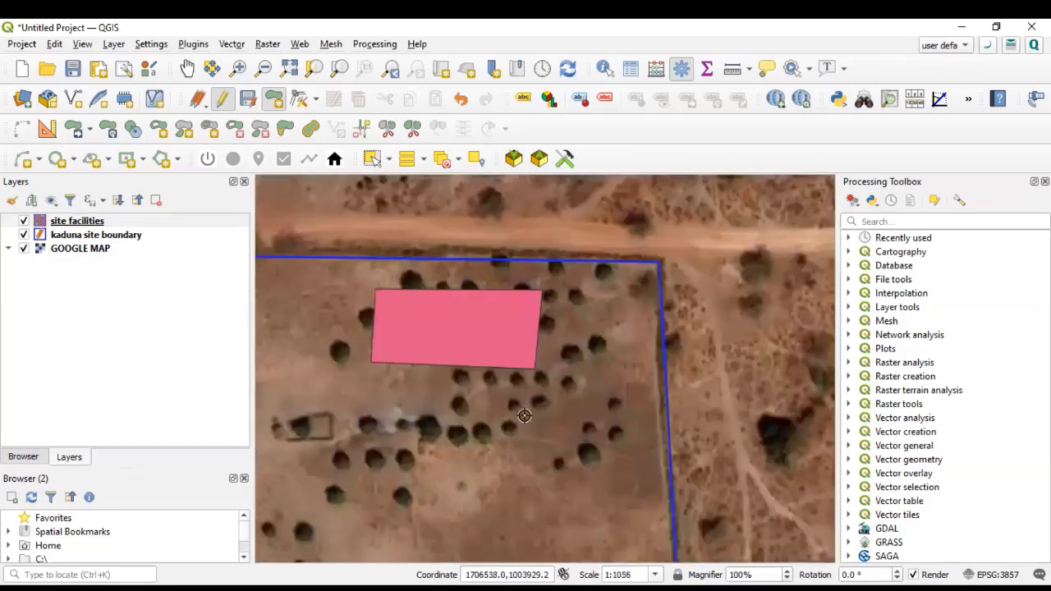
pyautogui.scroll(-2, 535, 414)
pyautogui.scroll(2, 534, 413)
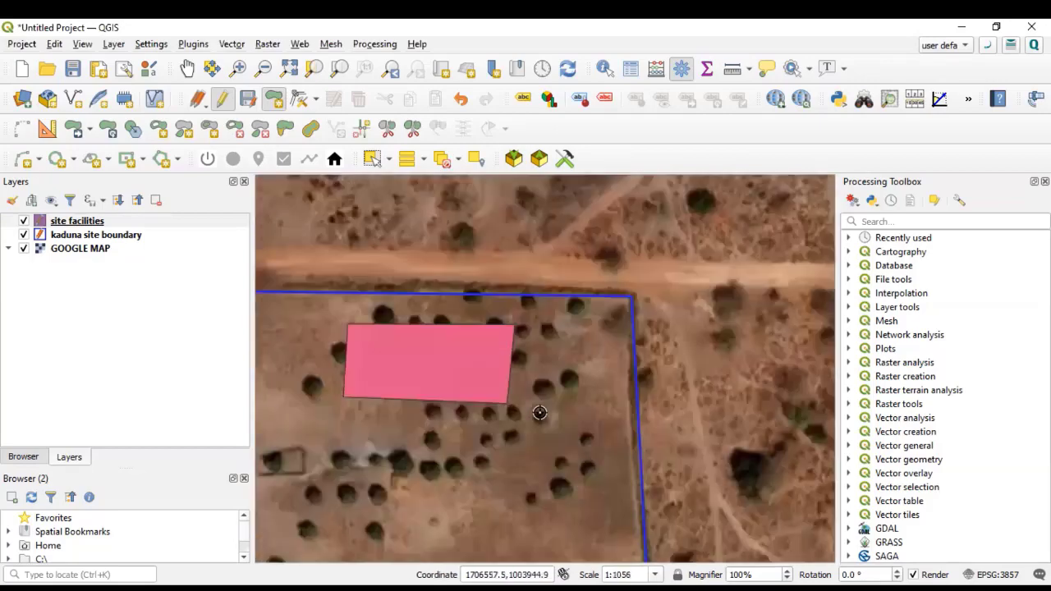
pyautogui.scroll(-2, 476, 378)
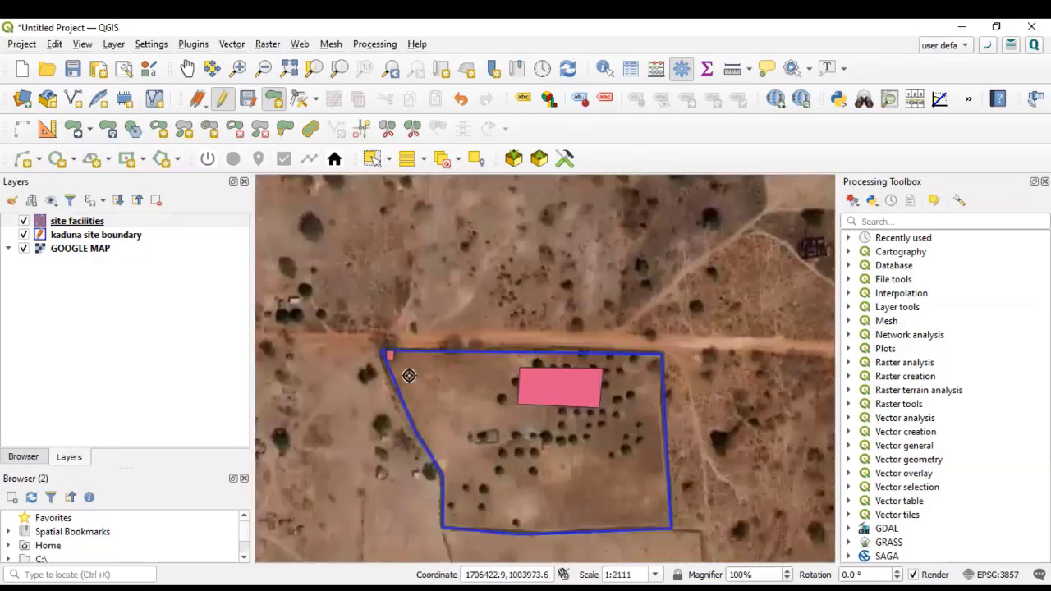
pyautogui.scroll(3, 420, 392)
pyautogui.scroll(-2, 428, 389)
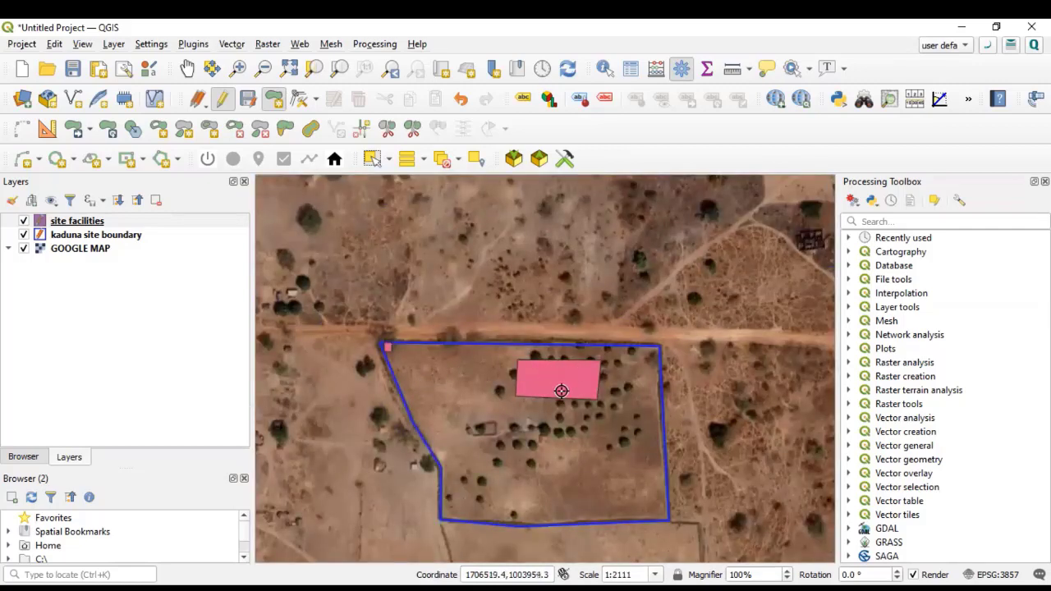
pyautogui.scroll(1, 657, 390)
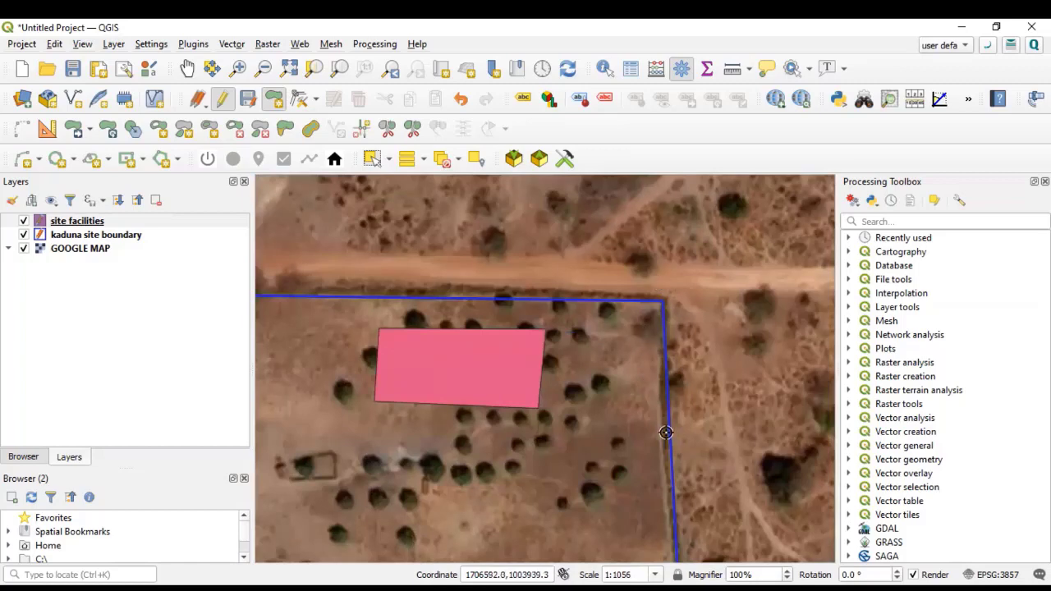
pyautogui.scroll(-1, 666, 424)
pyautogui.scroll(1, 572, 408)
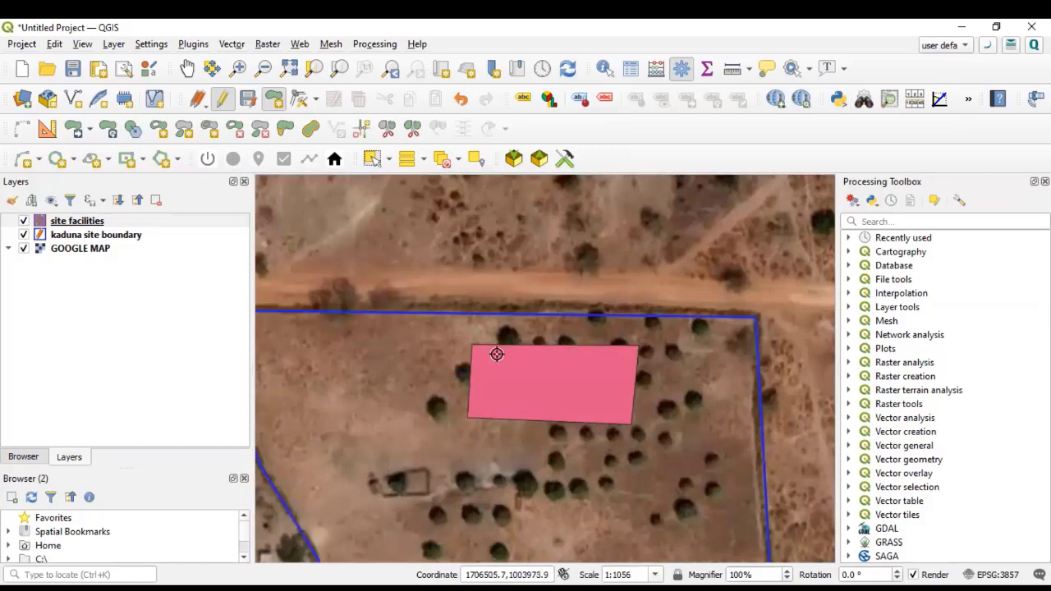
pyautogui.scroll(-2, 426, 346)
pyautogui.scroll(2, 393, 346)
pyautogui.scroll(-1, 442, 361)
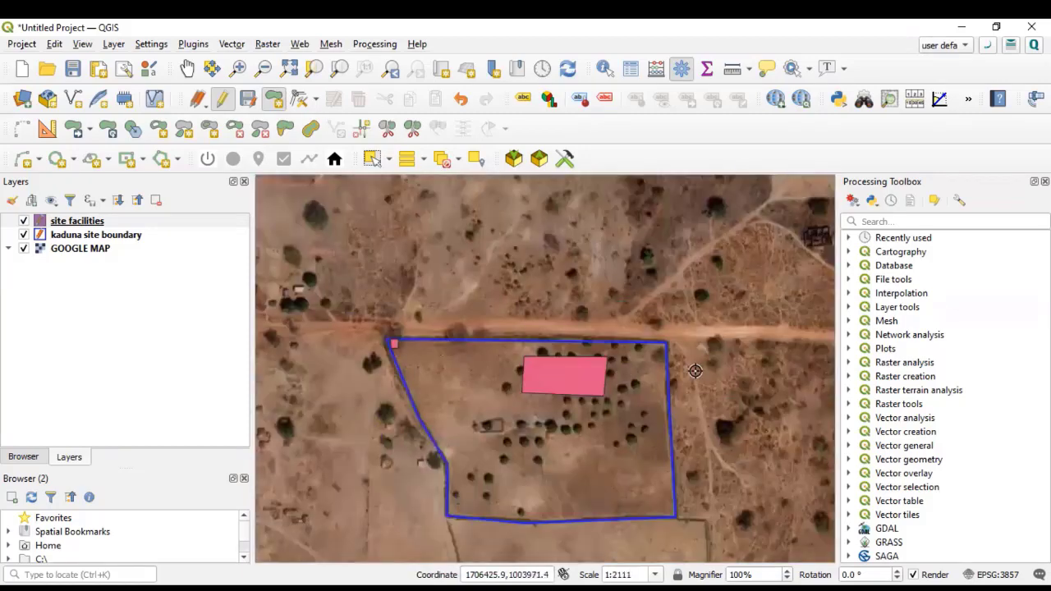
pyautogui.scroll(1, 667, 380)
pyautogui.scroll(-2, 669, 381)
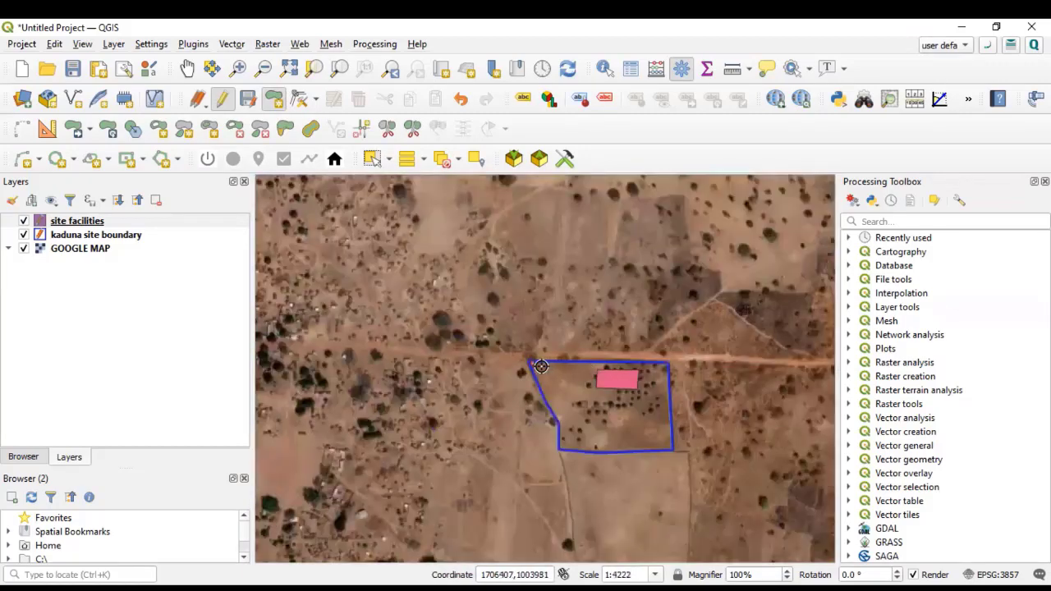
pyautogui.scroll(1, 541, 359)
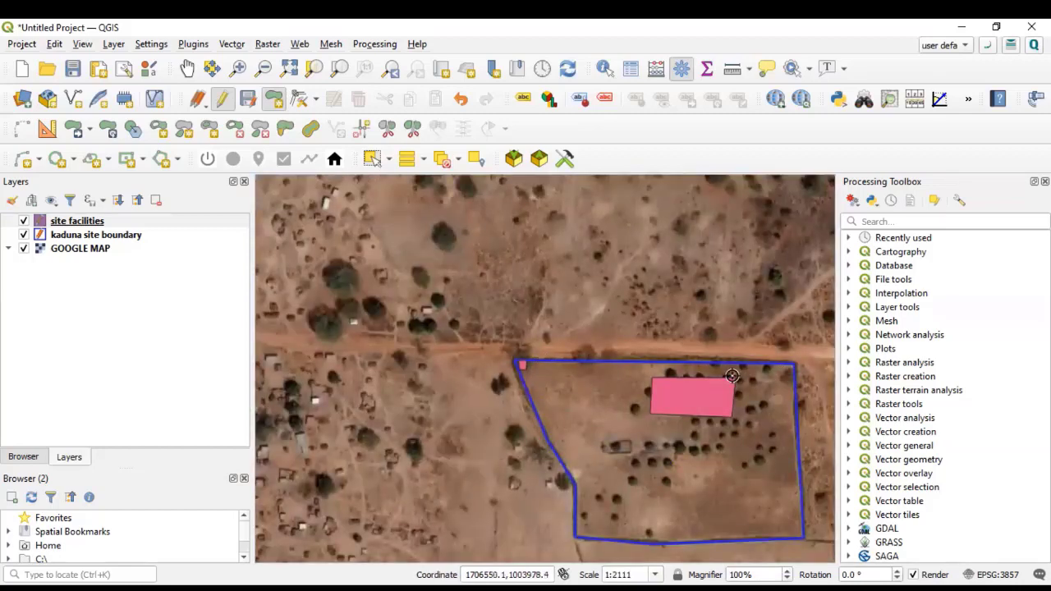
pyautogui.scroll(1, 727, 391)
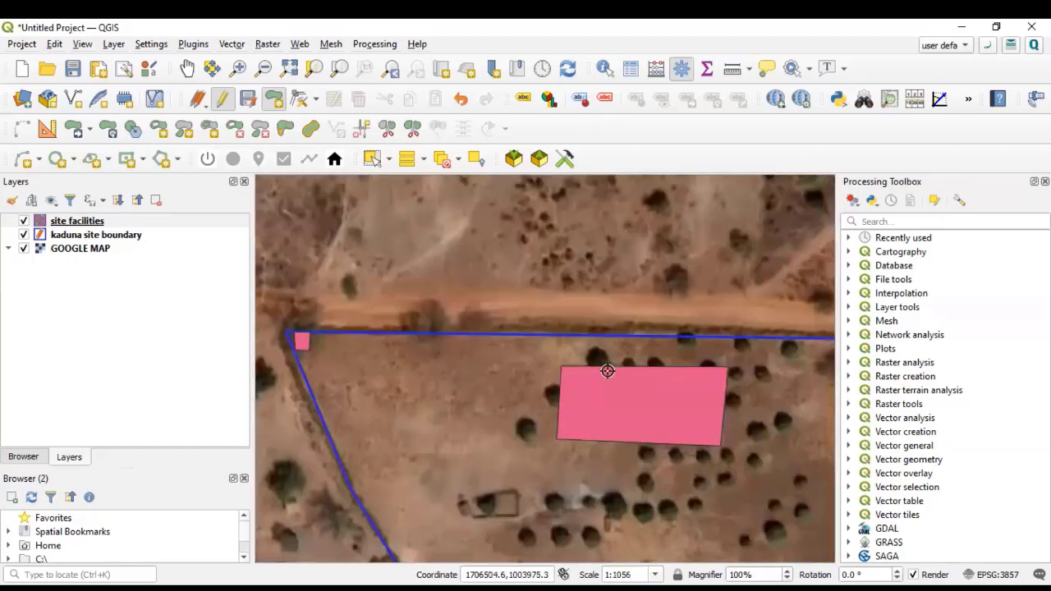
pyautogui.scroll(-2, 610, 369)
pyautogui.scroll(2, 515, 413)
pyautogui.scroll(-2, 573, 377)
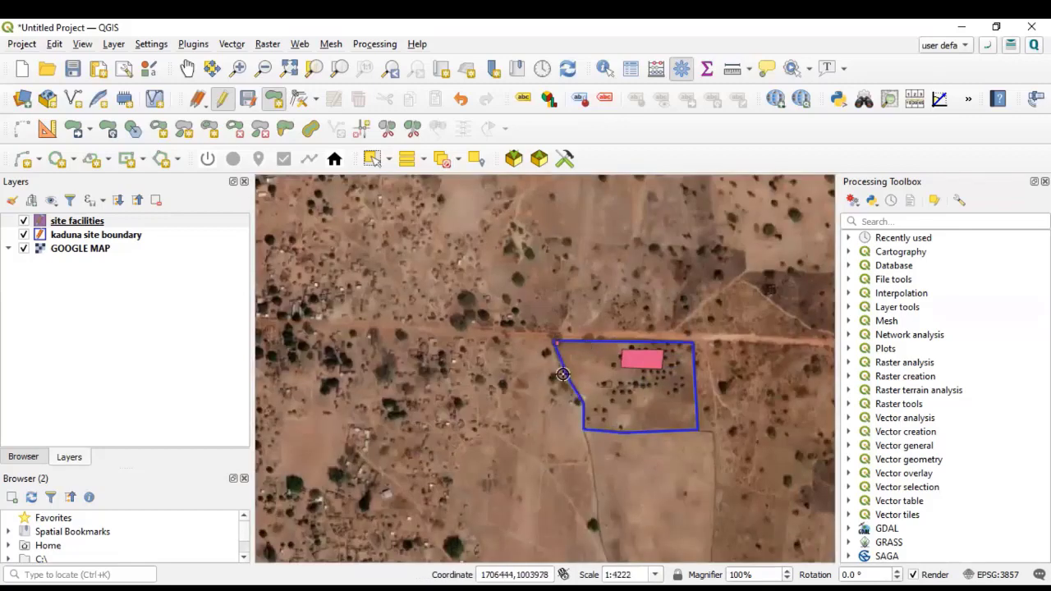
# - Draw a narrow four-corner site facilities polygon along the slanted western boundary south of the security house, with name_fac set to site office
pyautogui.scroll(2, 578, 358)
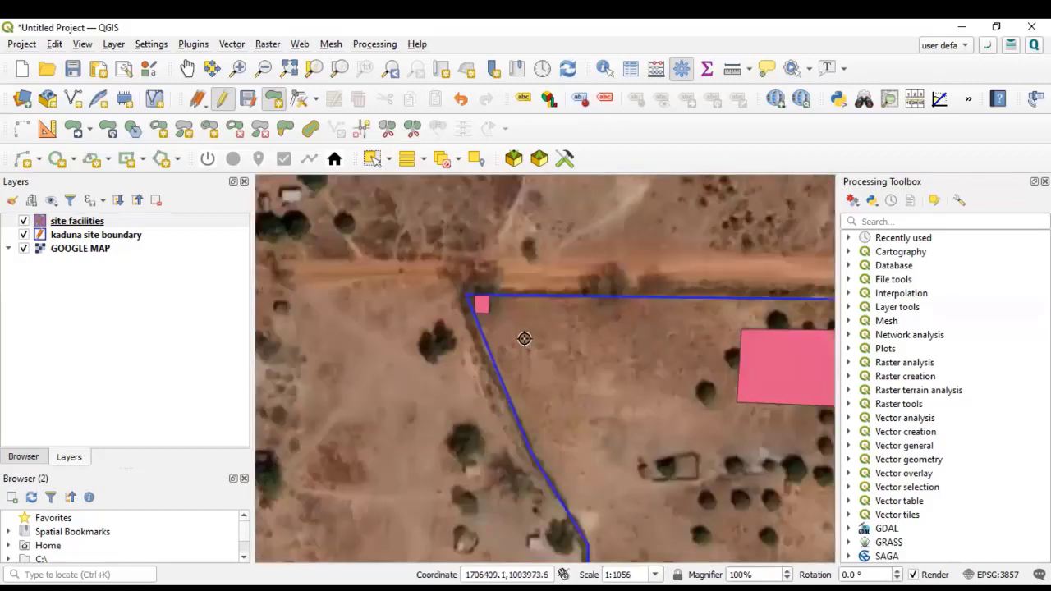
pyautogui.click(520, 340)
pyautogui.click(553, 433)
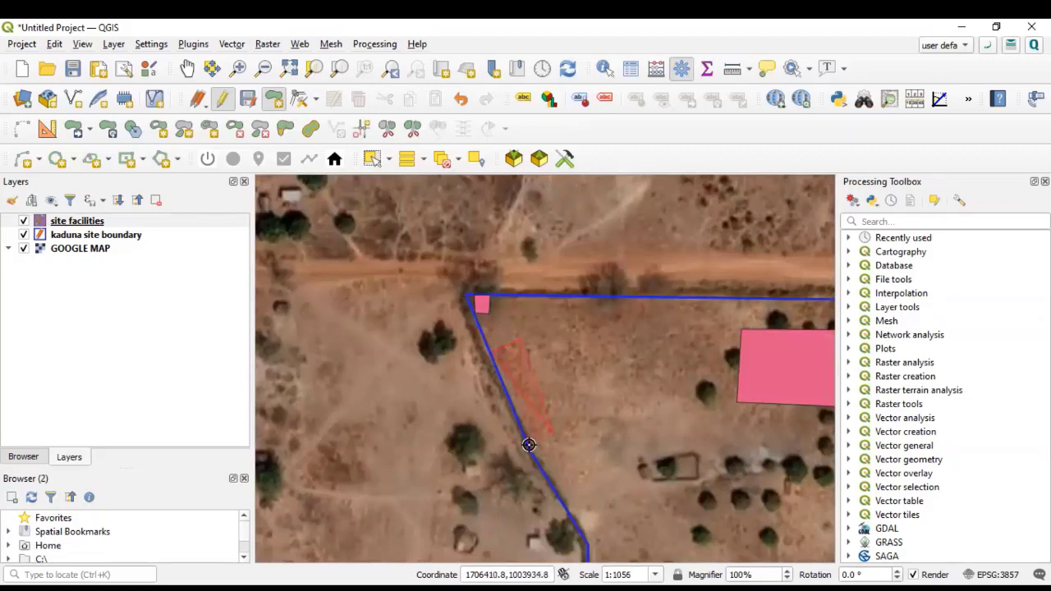
pyautogui.rightClick(529, 444)
pyautogui.click(543, 326)
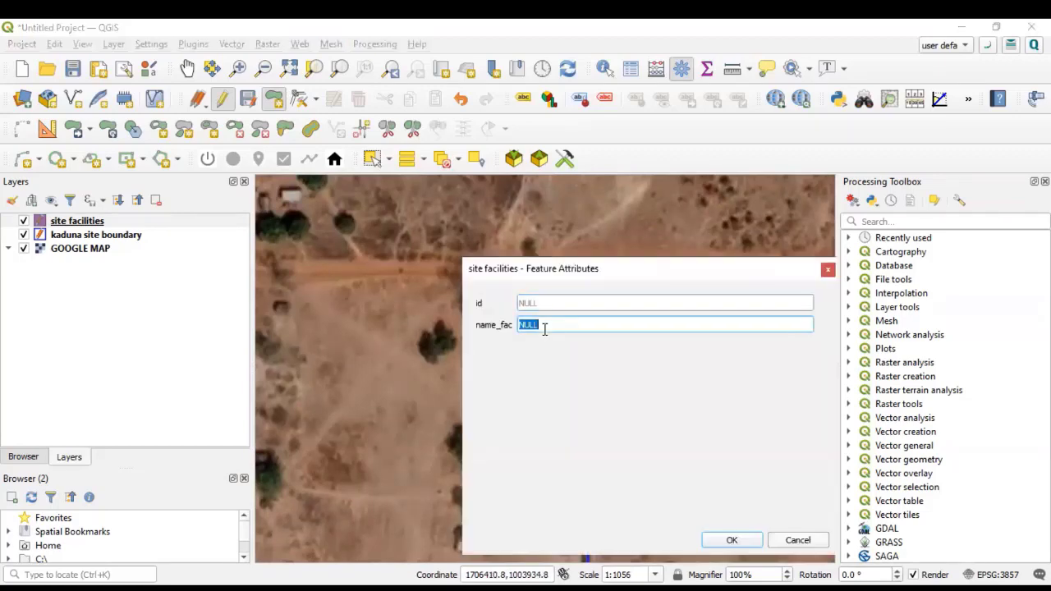
pyautogui.write('site office')
pyautogui.click(734, 540)
# - Examine the remaining open ground south and east of the proposed building and around the site office at several scales
pyautogui.scroll(-2, 550, 442)
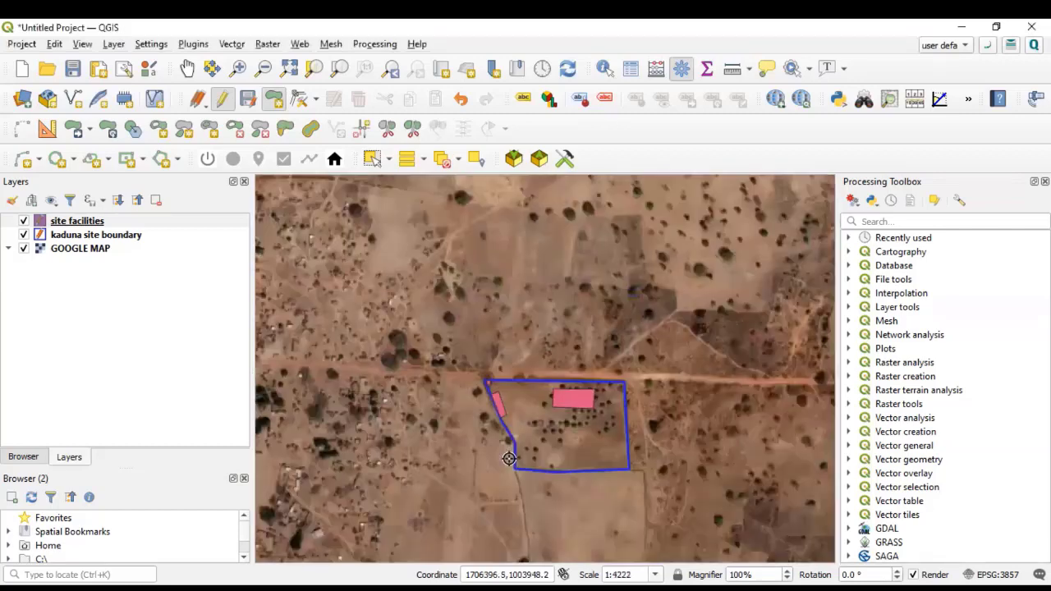
pyautogui.scroll(1, 550, 442)
pyautogui.moveTo(646, 441); pyautogui.dragTo(577, 440)
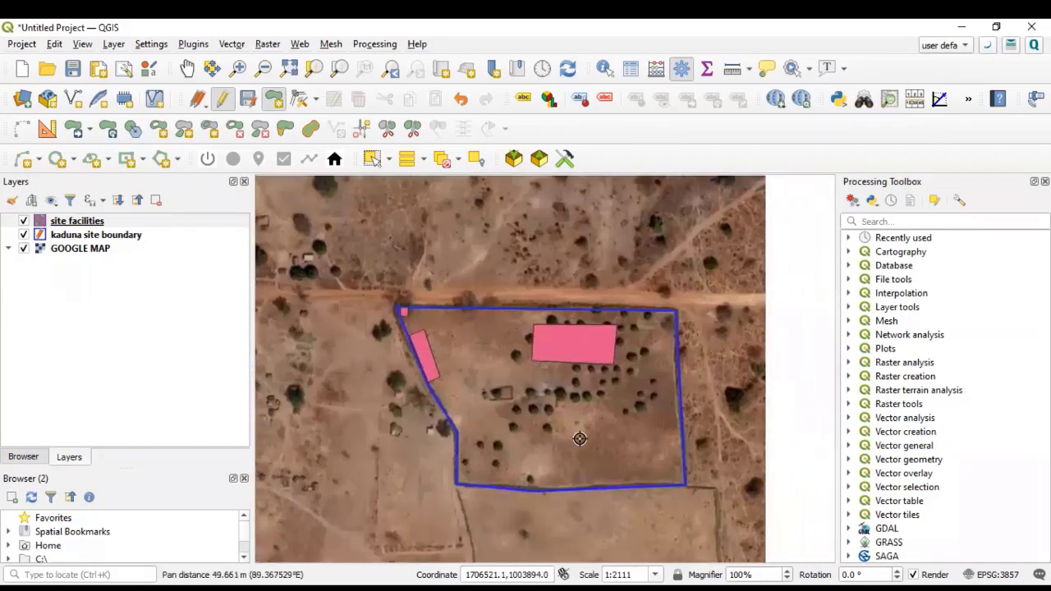
pyautogui.scroll(2, 644, 398)
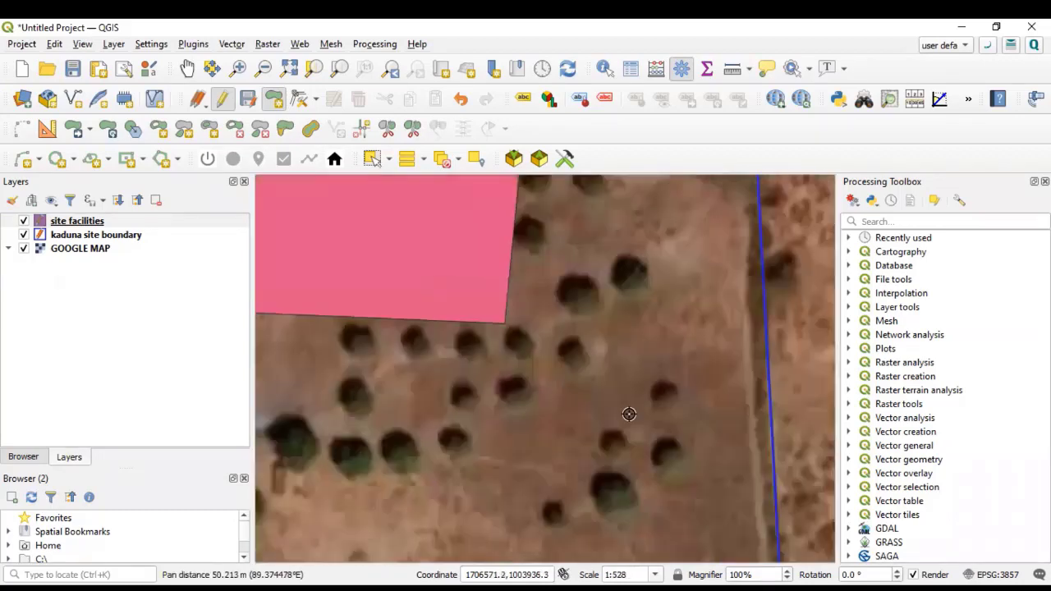
pyautogui.scroll(-2, 568, 425)
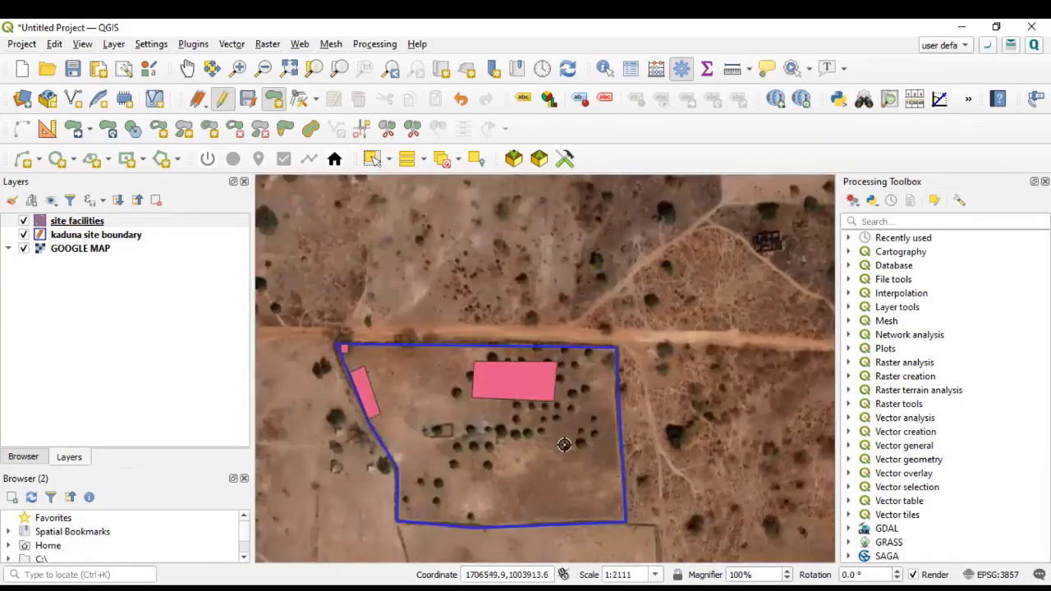
pyautogui.scroll(1, 573, 437)
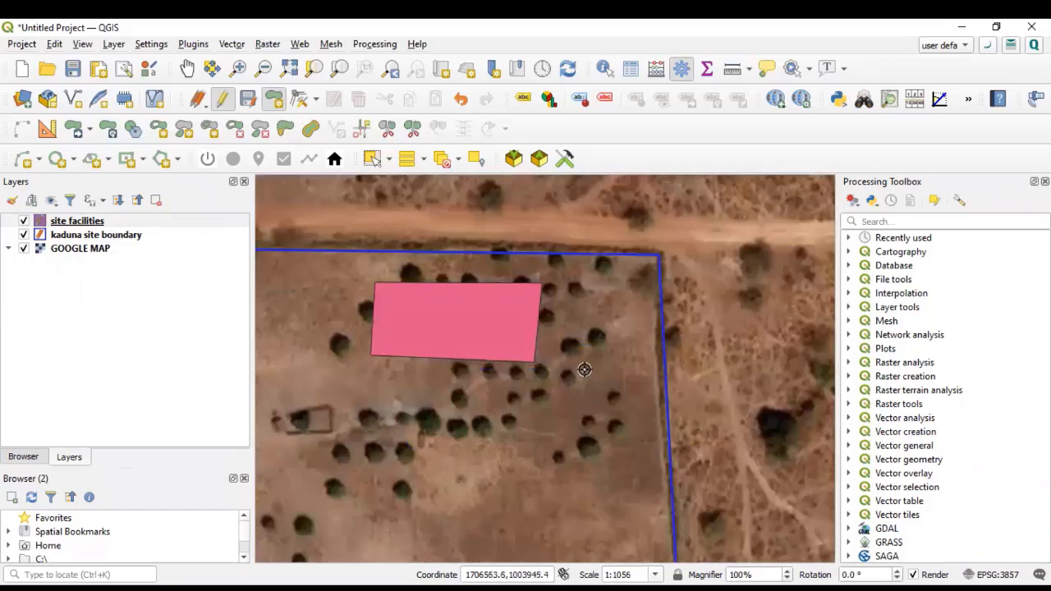
pyautogui.scroll(-1, 610, 371)
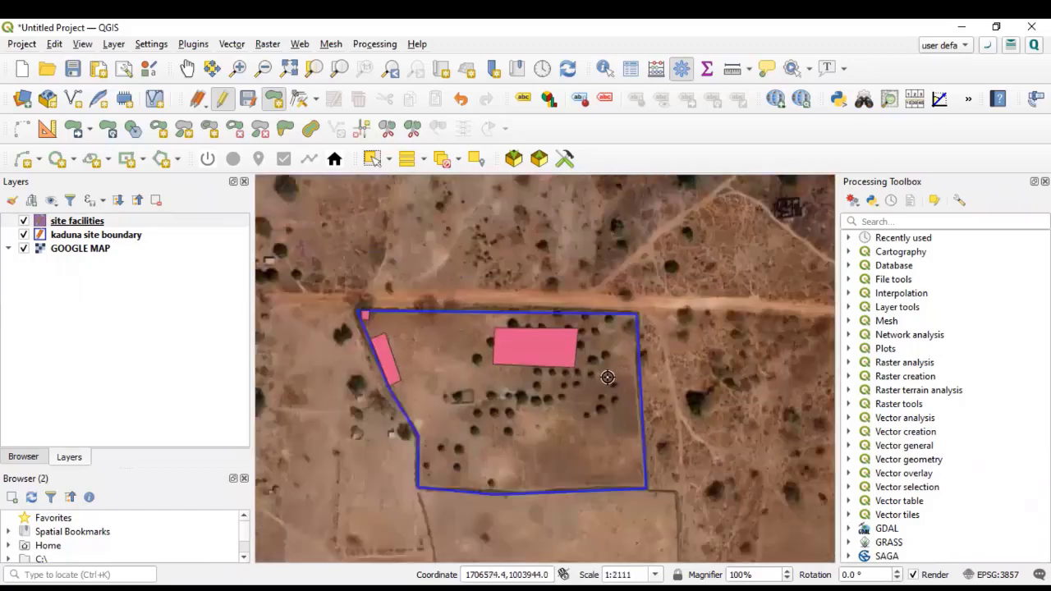
pyautogui.scroll(1, 361, 431)
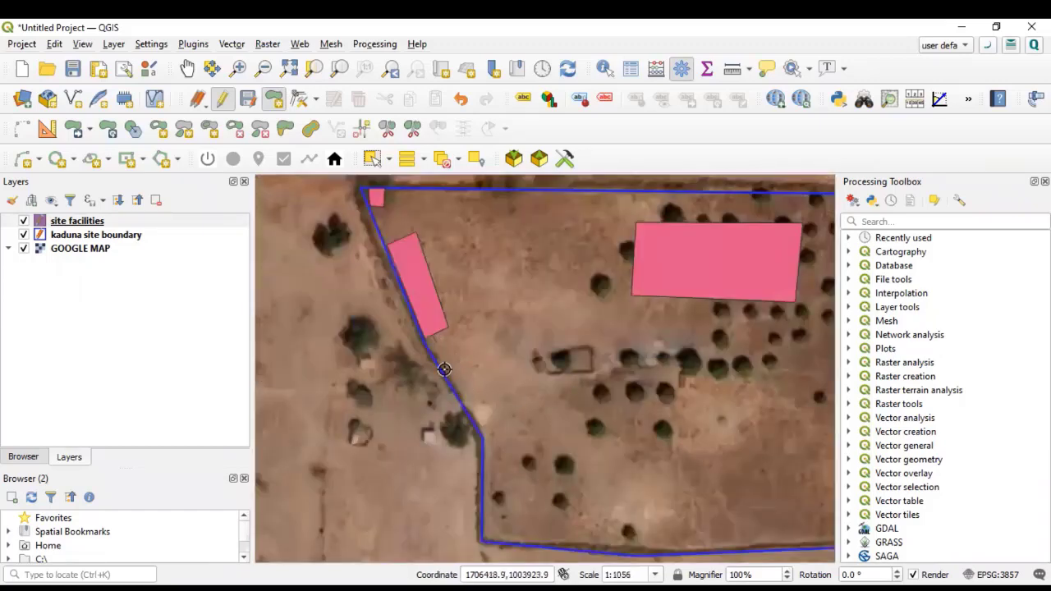
pyautogui.scroll(-2, 424, 378)
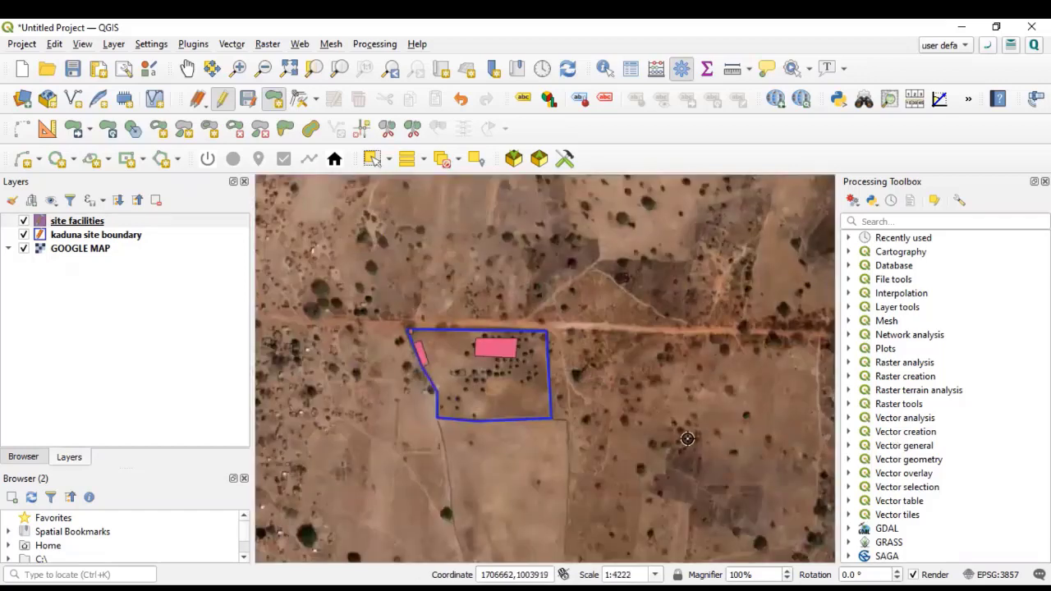
pyautogui.scroll(1, 472, 392)
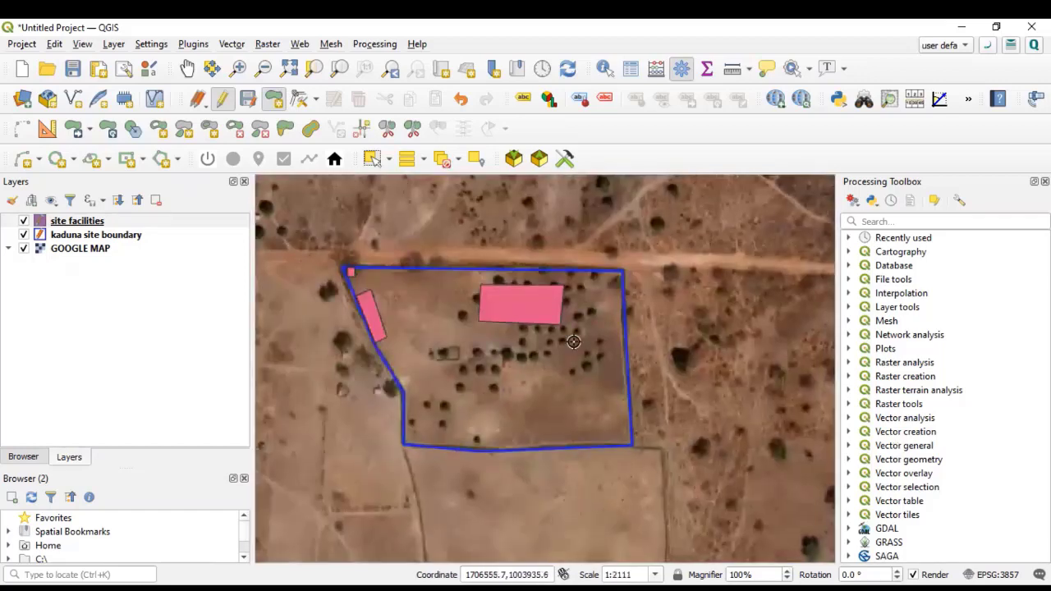
pyautogui.scroll(1, 574, 342)
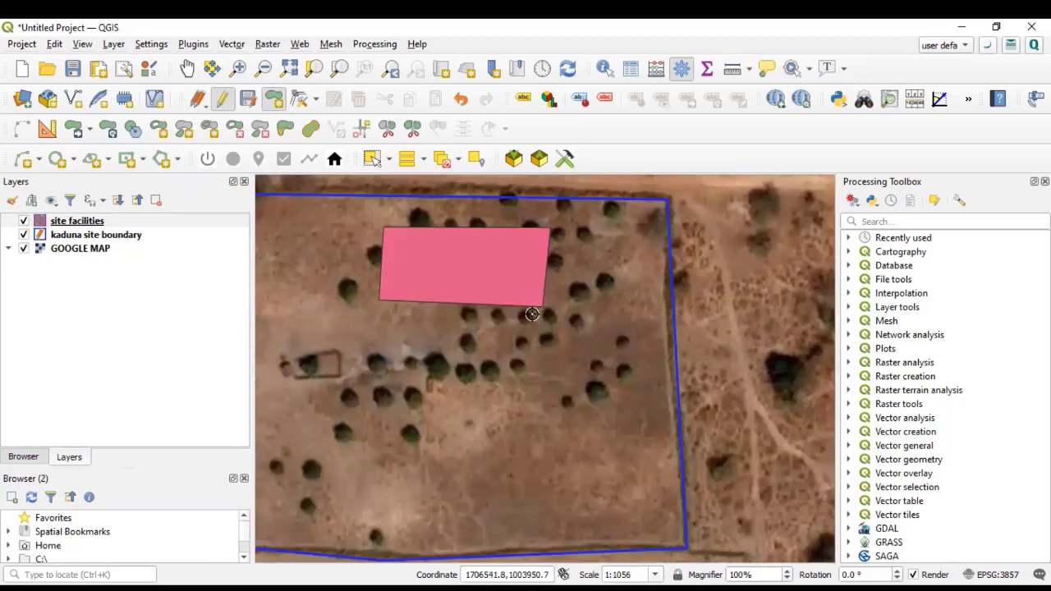
# - Draw a roughly square four-corner site facilities polygon southeast of the proposed building, with name_fac set to aggregate
pyautogui.scroll(2, 533, 319)
pyautogui.scroll(-2, 534, 329)
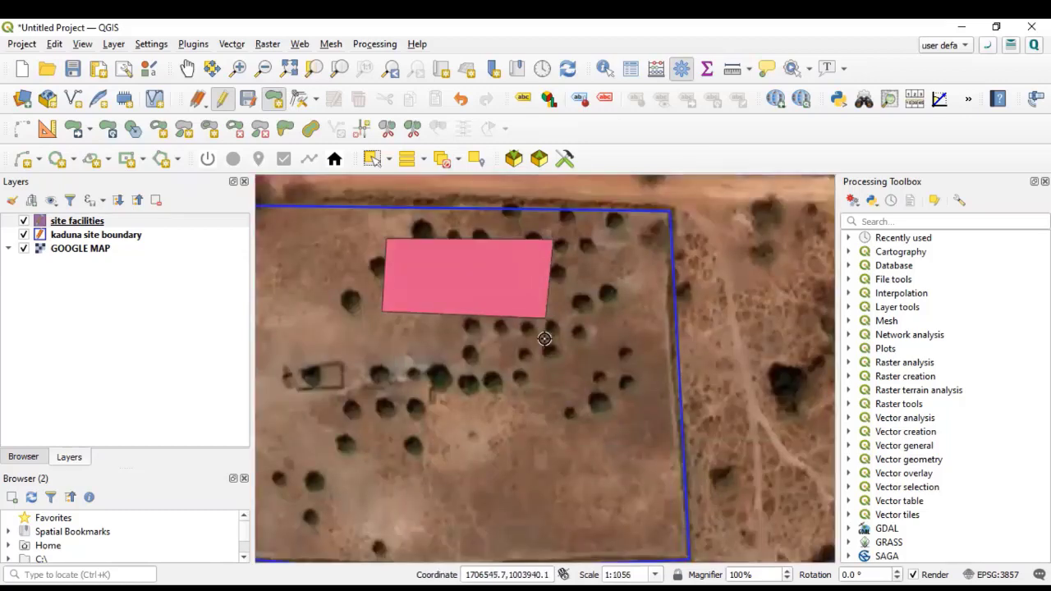
pyautogui.click(564, 339)
pyautogui.click(618, 336)
pyautogui.click(616, 392)
pyautogui.click(563, 389)
pyautogui.rightClick(564, 389)
pyautogui.click(561, 323)
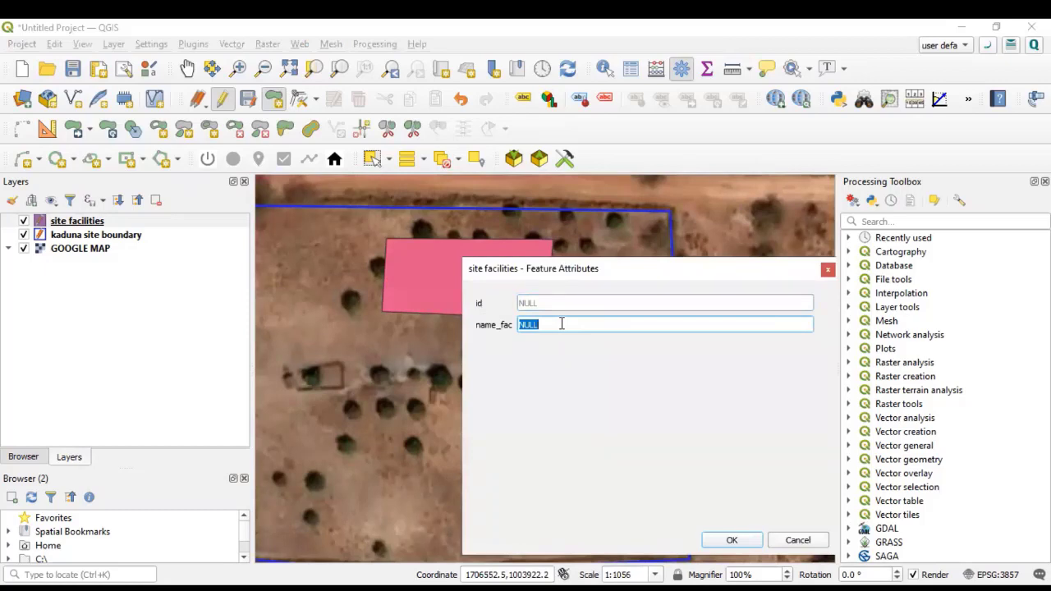
pyautogui.write('co')
pyautogui.write('ggregate')
pyautogui.click(732, 539)
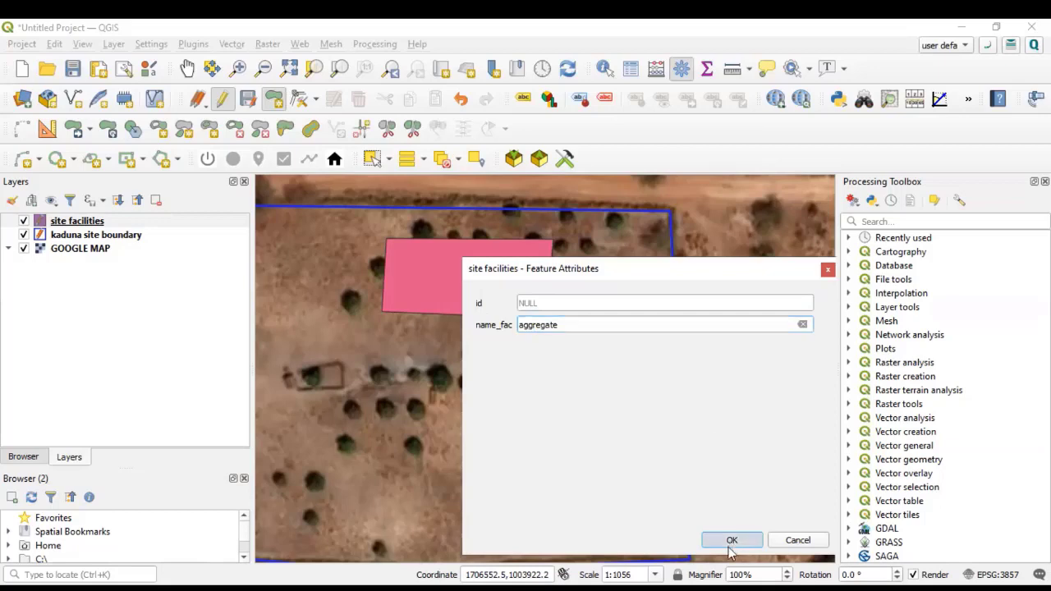
pyautogui.scroll(-2, 580, 439)
pyautogui.scroll(3, 566, 460)
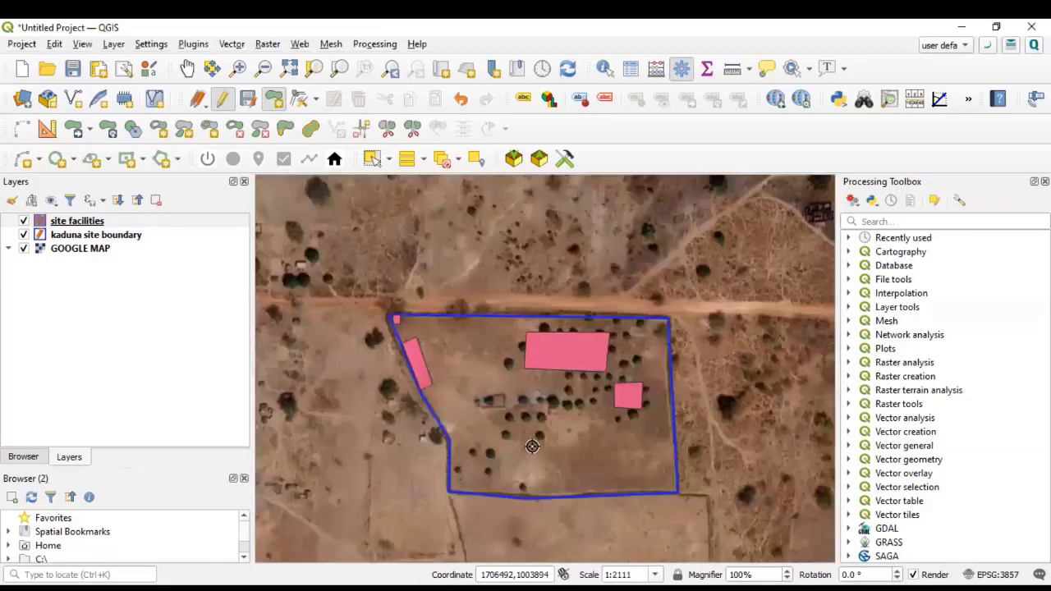
# - Draw a wide four-corner site facilities polygon in the open ground south of the proposed building, with name_fac set to crane
pyautogui.scroll(-2, 492, 421)
pyautogui.scroll(2, 488, 374)
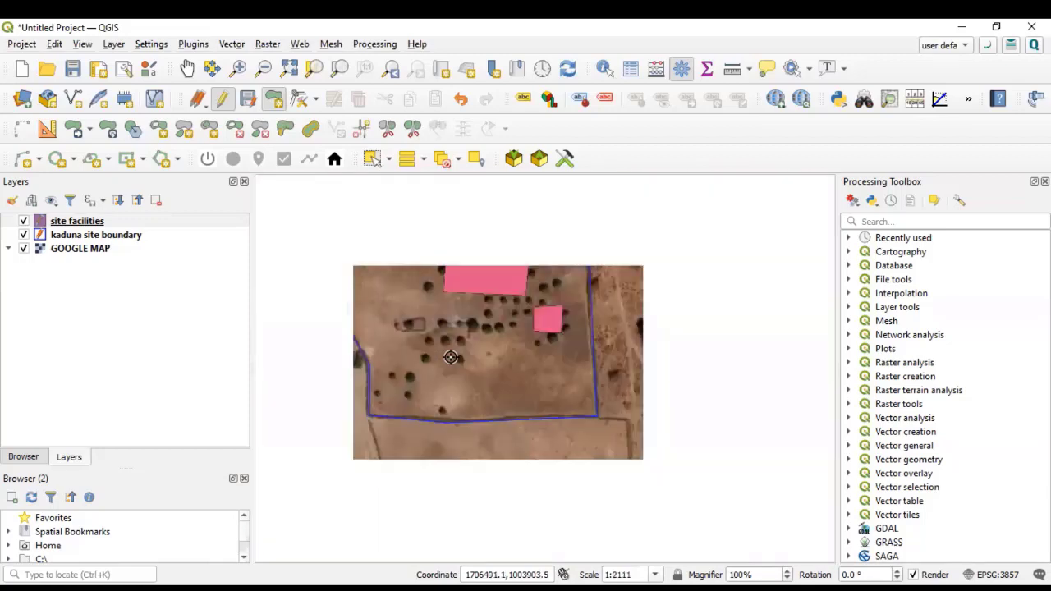
pyautogui.scroll(-2, 471, 350)
pyautogui.scroll(1, 457, 389)
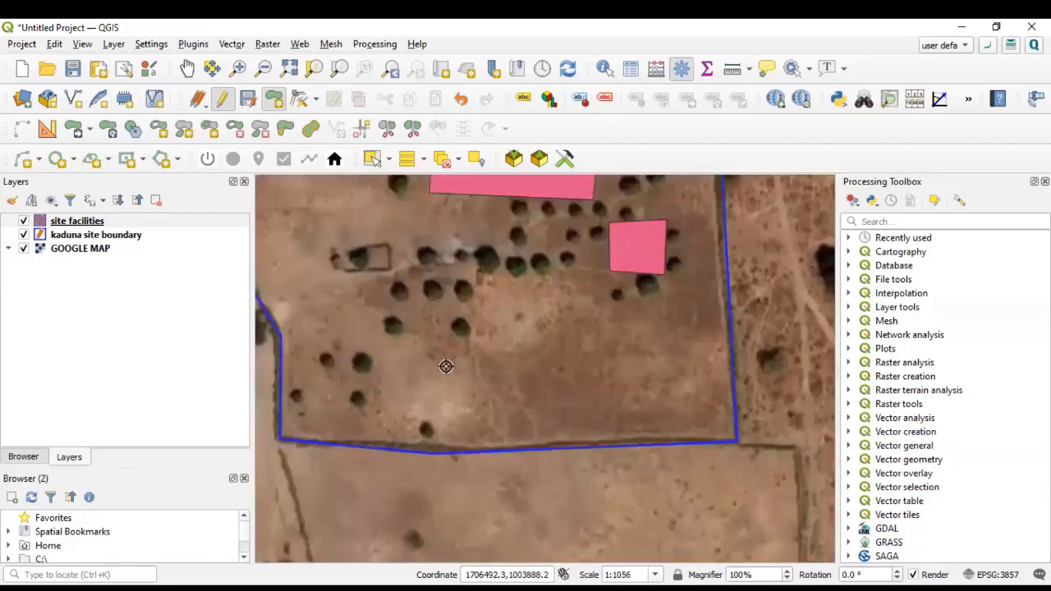
pyautogui.click(451, 360)
pyautogui.click(549, 363)
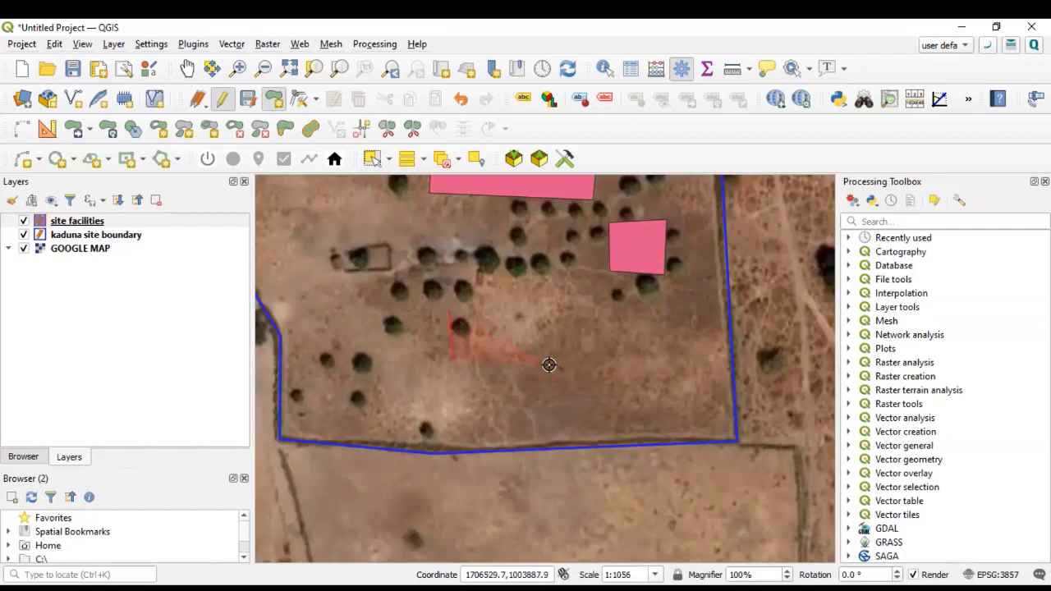
pyautogui.rightClick(535, 312)
pyautogui.write('crane')
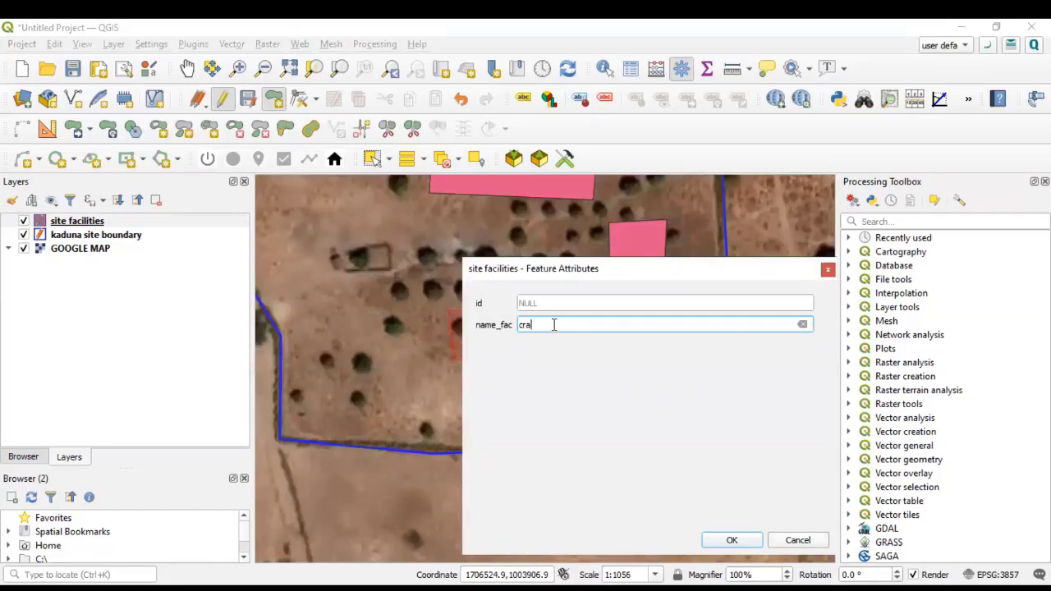
pyautogui.click(731, 540)
# - Draw a small four-corner site facilities polygon between the site office and the proposed building, with name_fac set to pr-fabrication
pyautogui.scroll(-1, 572, 469)
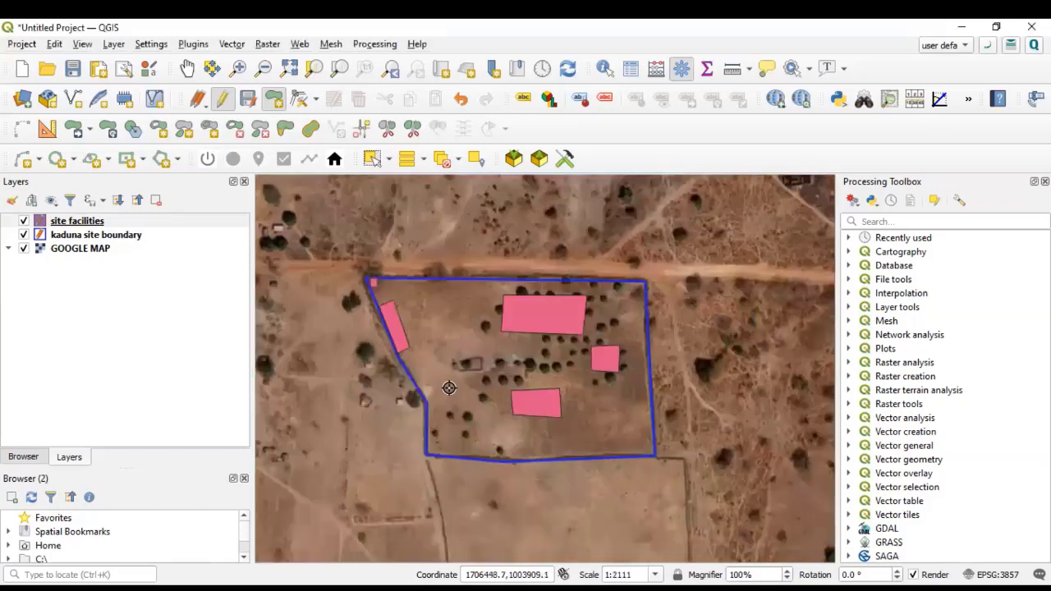
pyautogui.scroll(2, 437, 356)
pyautogui.scroll(-2, 471, 428)
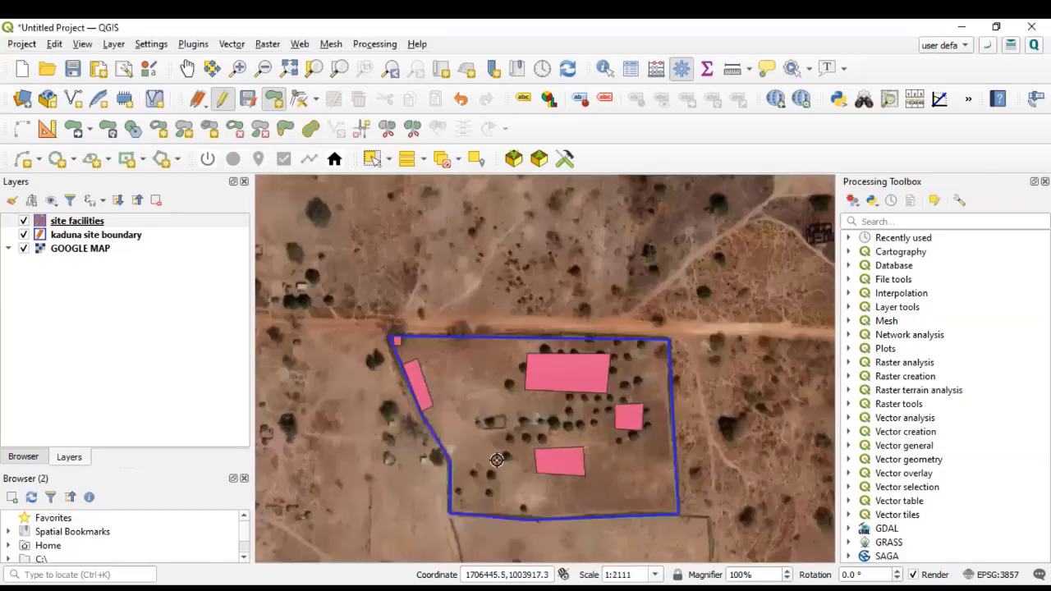
pyautogui.scroll(1, 493, 464)
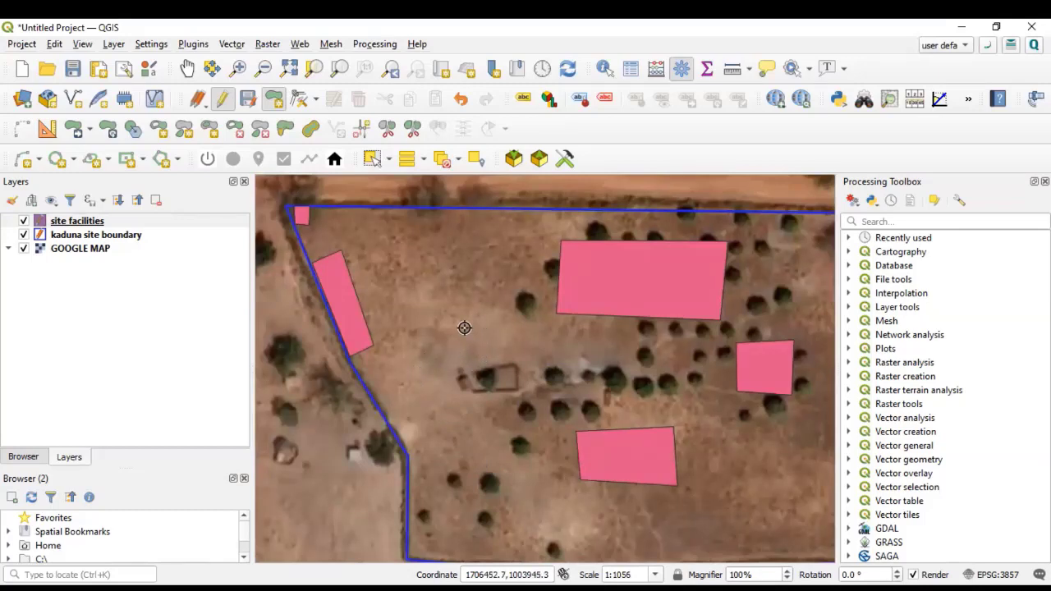
pyautogui.click(513, 316)
pyautogui.click(513, 359)
pyautogui.rightClick(462, 366)
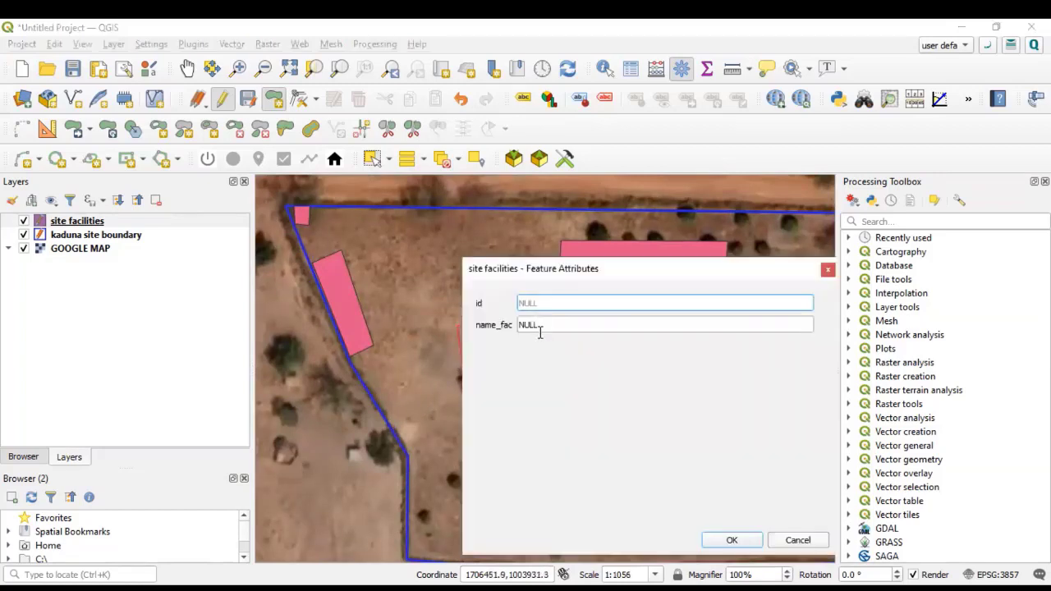
pyautogui.click(547, 325)
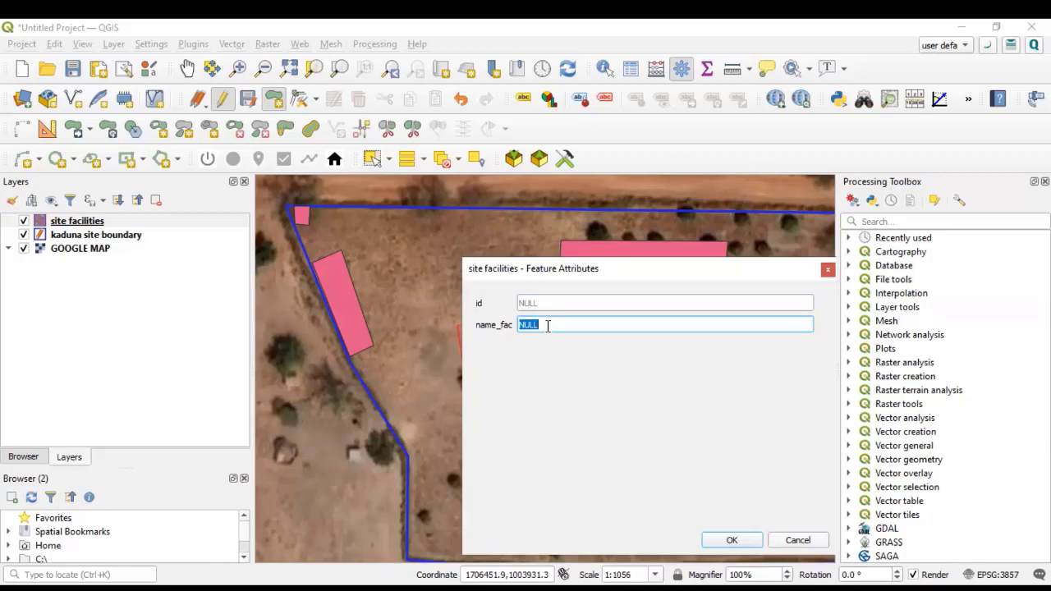
pyautogui.write('pr-fabrication')
pyautogui.click(731, 540)
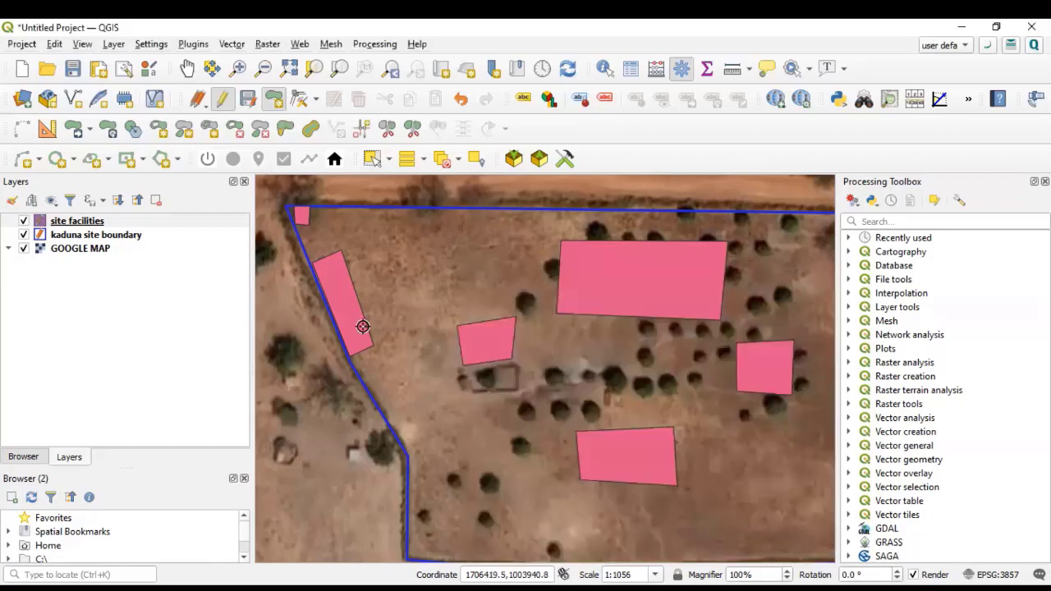
# - Draw a four-corner site facilities polygon along the slanted western boundary just south of the site office, with name_fac set to store
pyautogui.scroll(2, 376, 404)
pyautogui.scroll(-2, 358, 401)
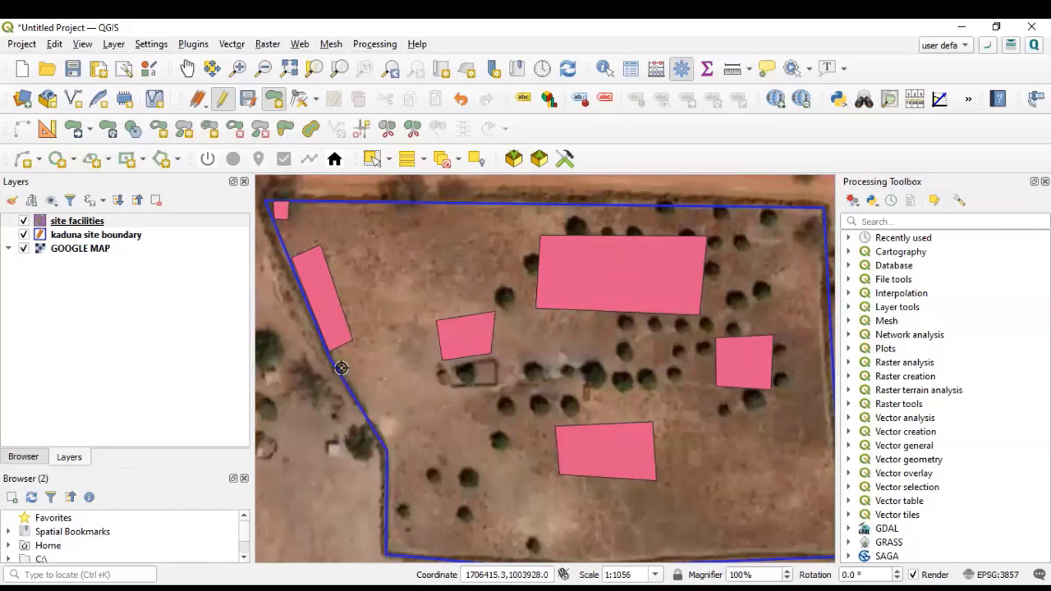
pyautogui.scroll(2, 337, 365)
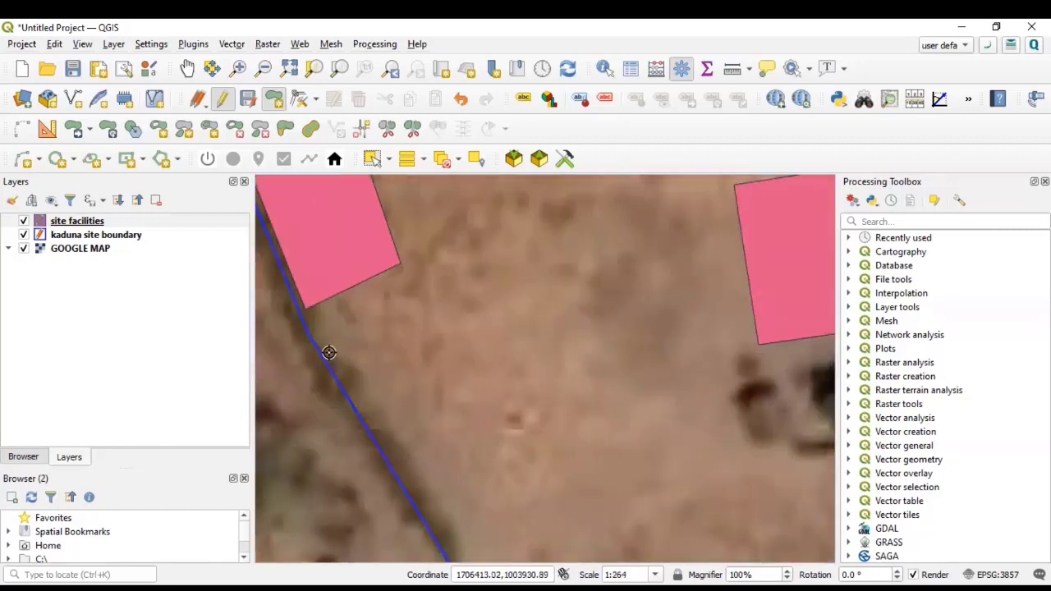
pyautogui.click(329, 352)
pyautogui.click(408, 317)
pyautogui.click(491, 465)
pyautogui.click(424, 511)
pyautogui.rightClick(553, 364)
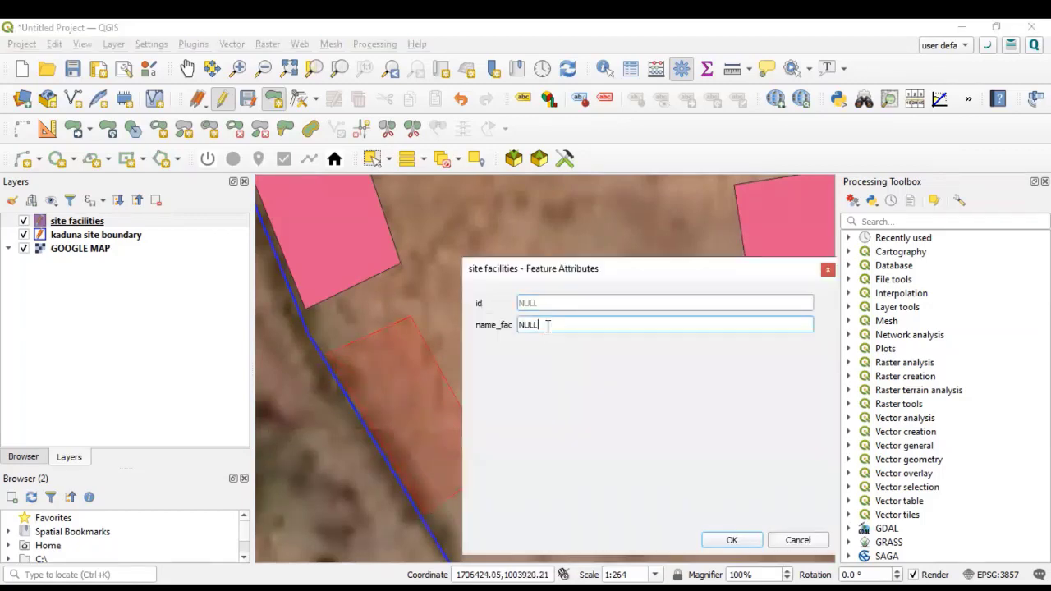
pyautogui.click(548, 326)
pyautogui.write('store')
pyautogui.click(735, 543)
# - Examine the layout of the facilities across the site, from the eastern boundary to the security house corner, at several scales
pyautogui.scroll(-3, 429, 358)
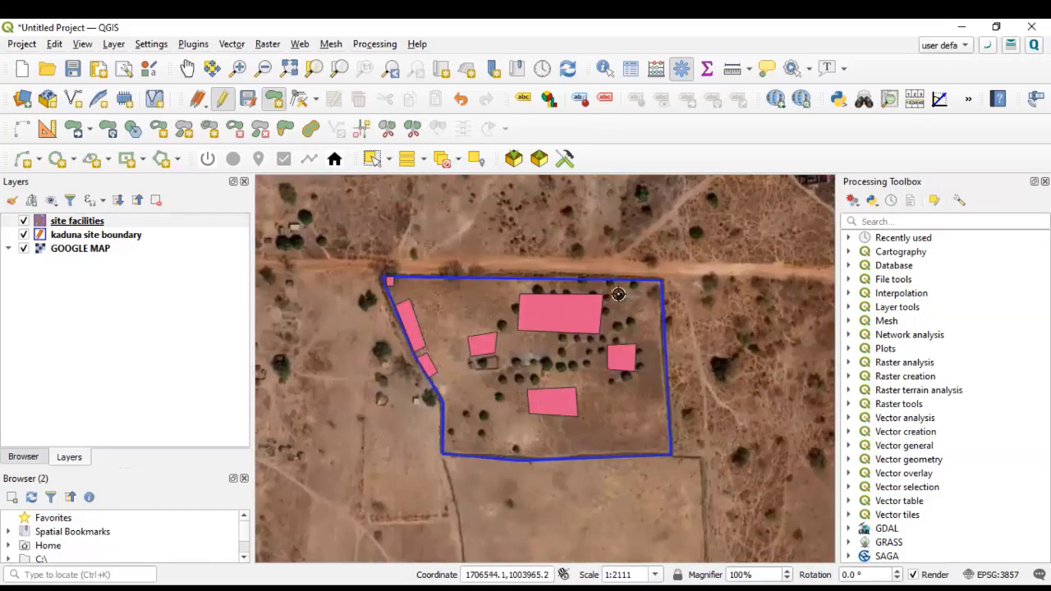
pyautogui.scroll(2, 481, 297)
pyautogui.scroll(-1, 469, 305)
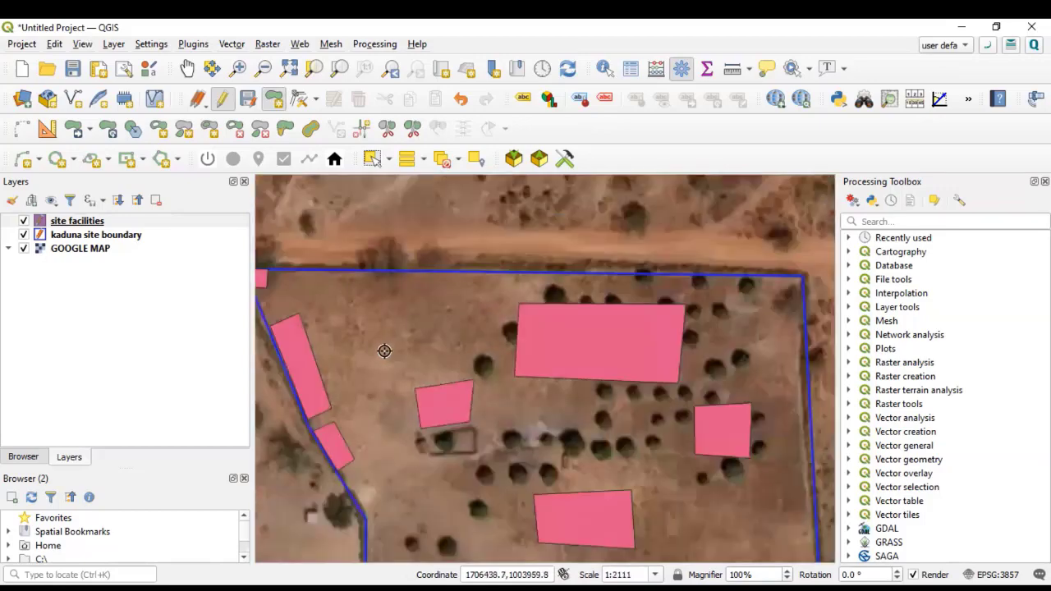
pyautogui.scroll(-1, 386, 352)
pyautogui.scroll(1, 633, 327)
pyautogui.scroll(-2, 634, 327)
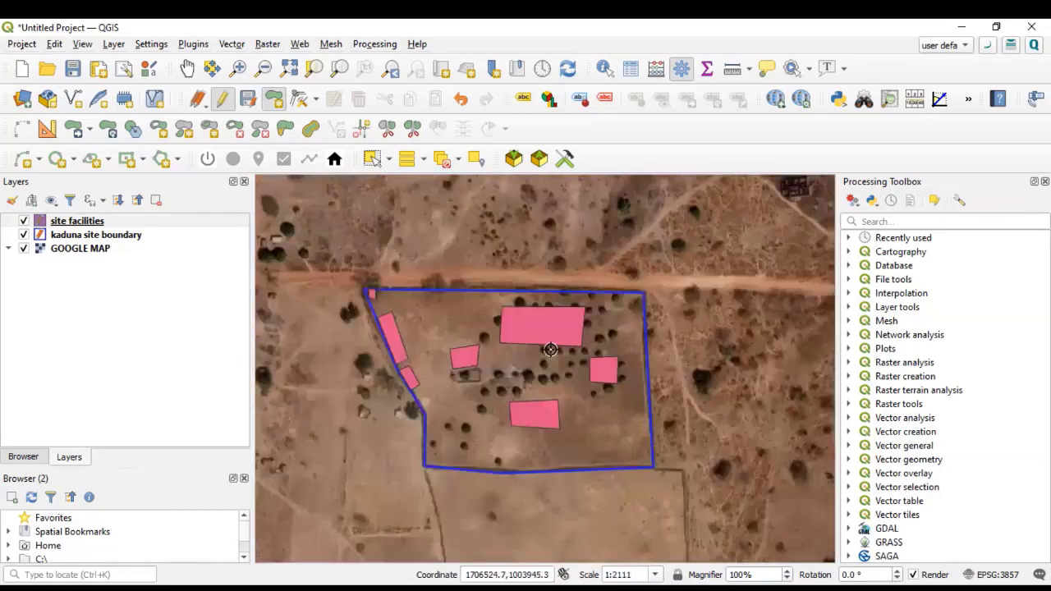
pyautogui.scroll(3, 353, 302)
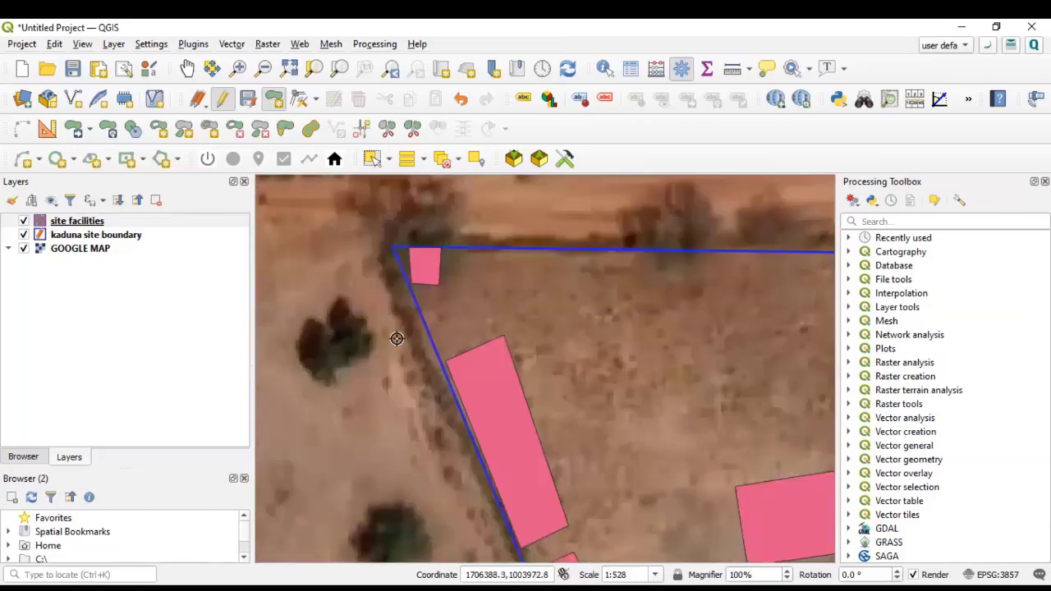
pyautogui.scroll(-1, 399, 339)
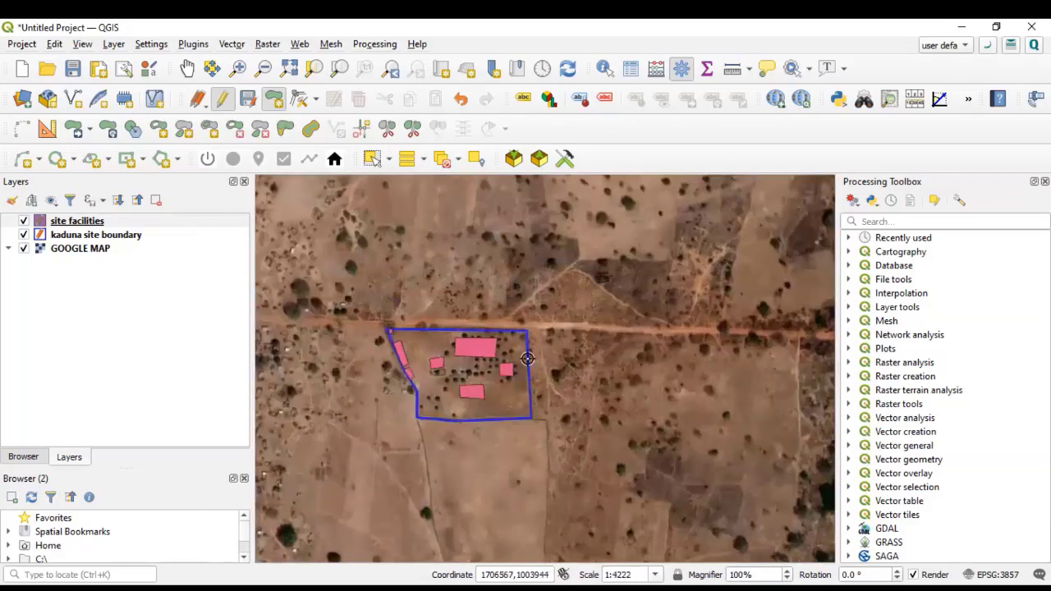
pyautogui.scroll(2, 510, 362)
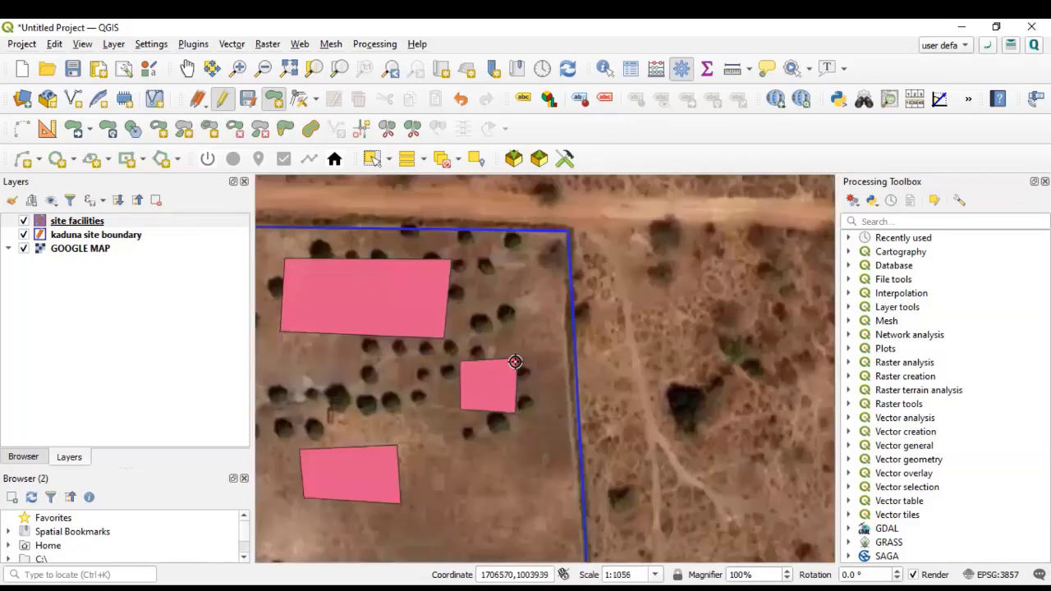
pyautogui.scroll(-1, 530, 363)
pyautogui.scroll(2, 275, 308)
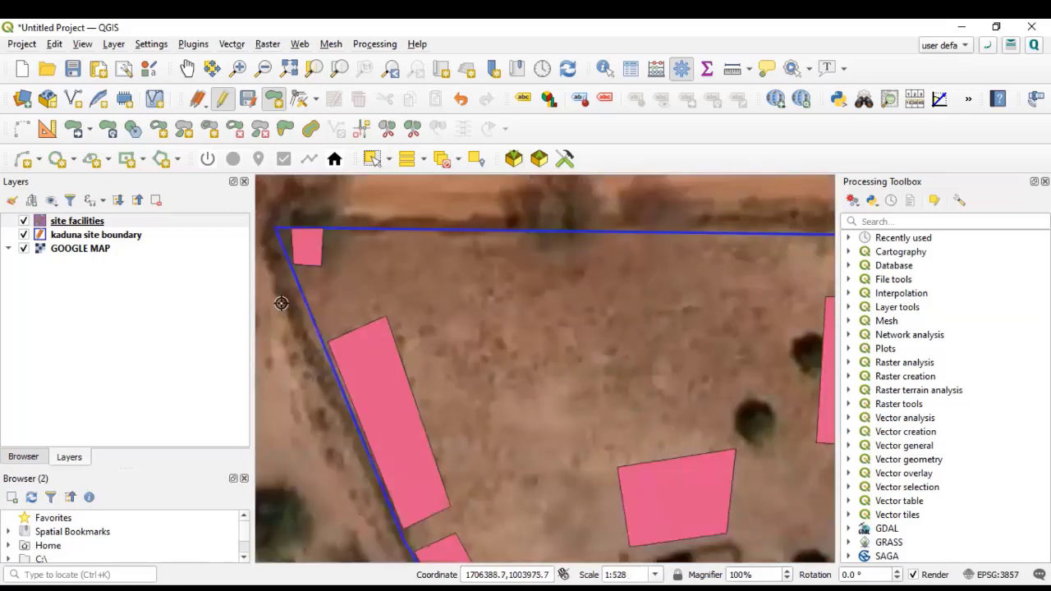
# - Clear the earlier distance measurement from the map
pyautogui.click(749, 69)
pyautogui.click(773, 92)
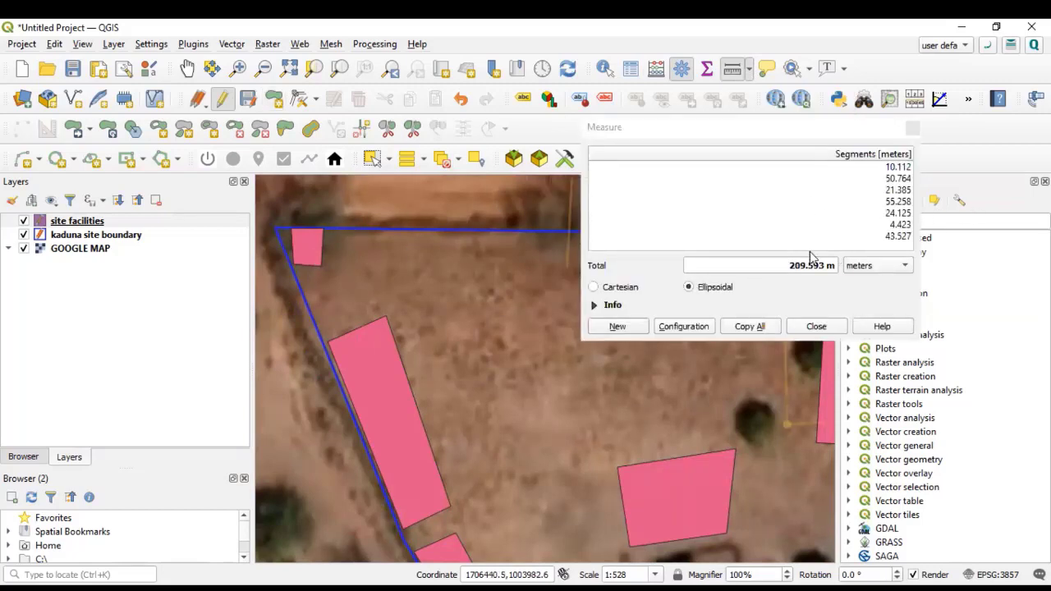
pyautogui.moveTo(793, 124); pyautogui.dragTo(683, 118)
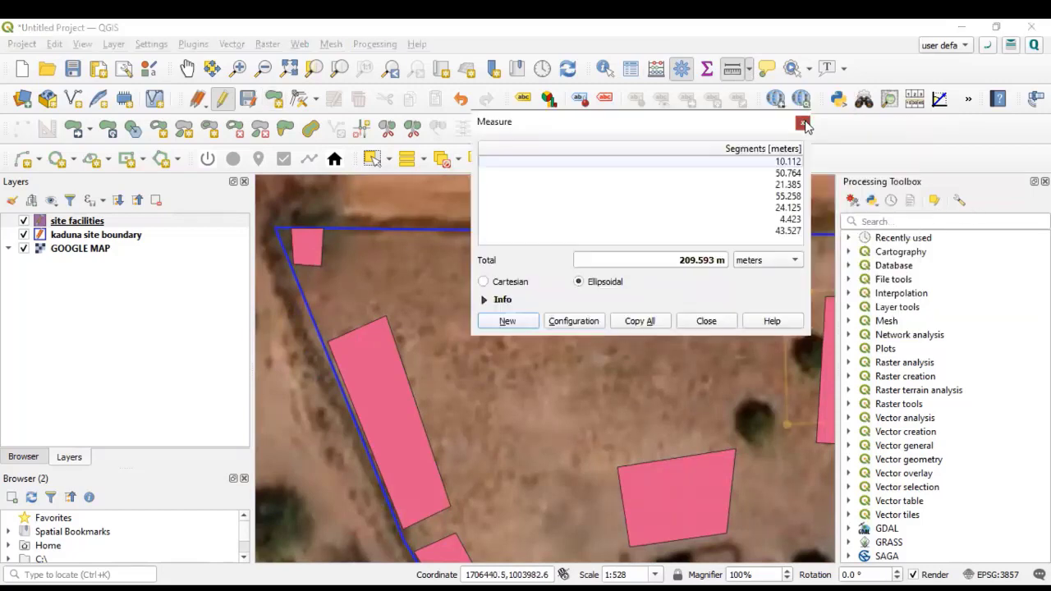
pyautogui.click(803, 123)
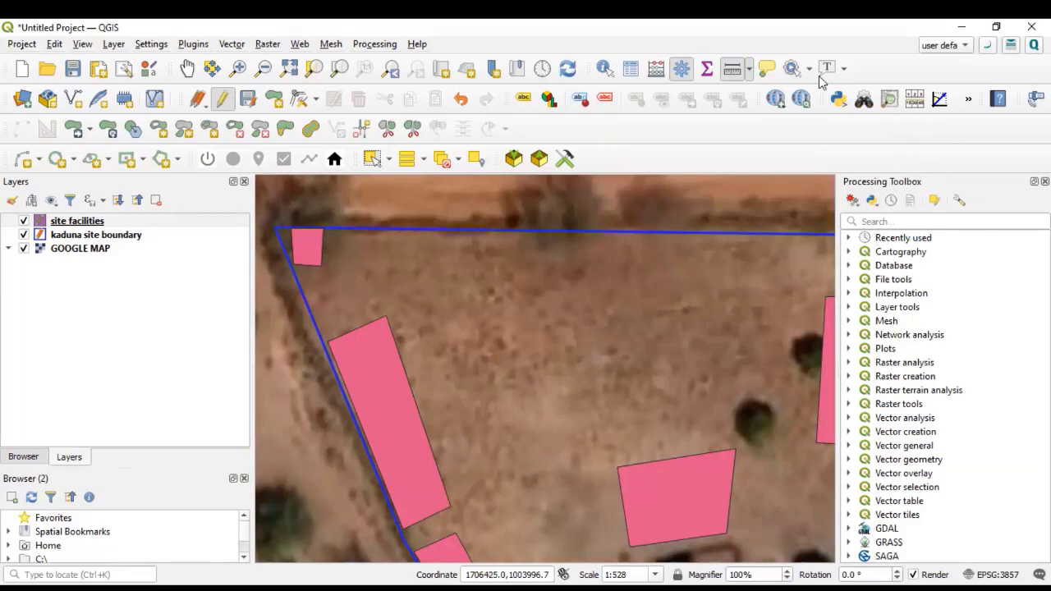
# - Measure the four sides of a small rectangular plot on the western boundary between the security house and the site office
pyautogui.click(750, 72)
pyautogui.click(756, 91)
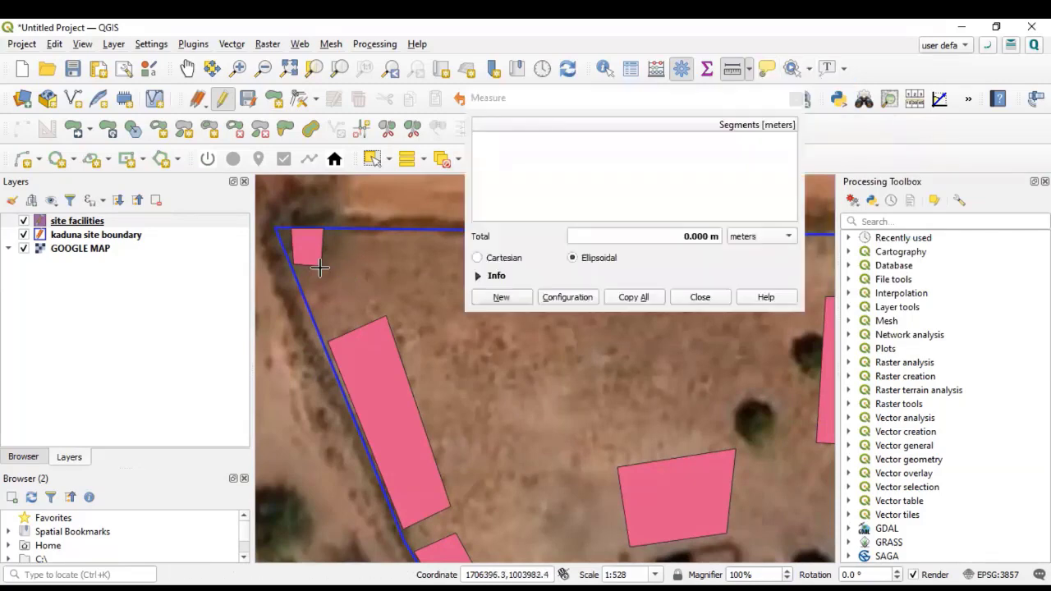
pyautogui.click(307, 264)
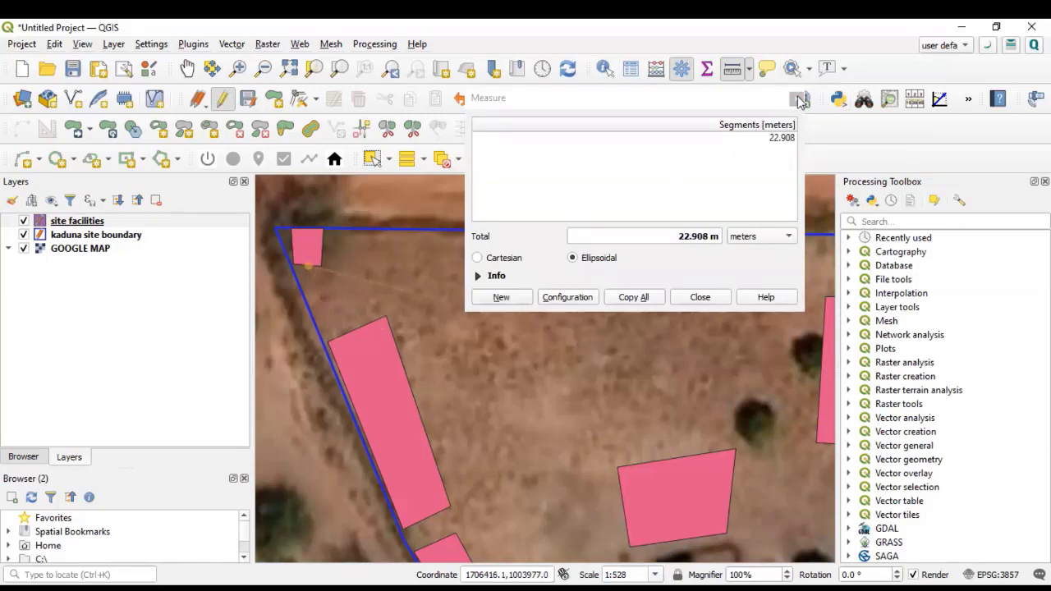
pyautogui.press('Escape')
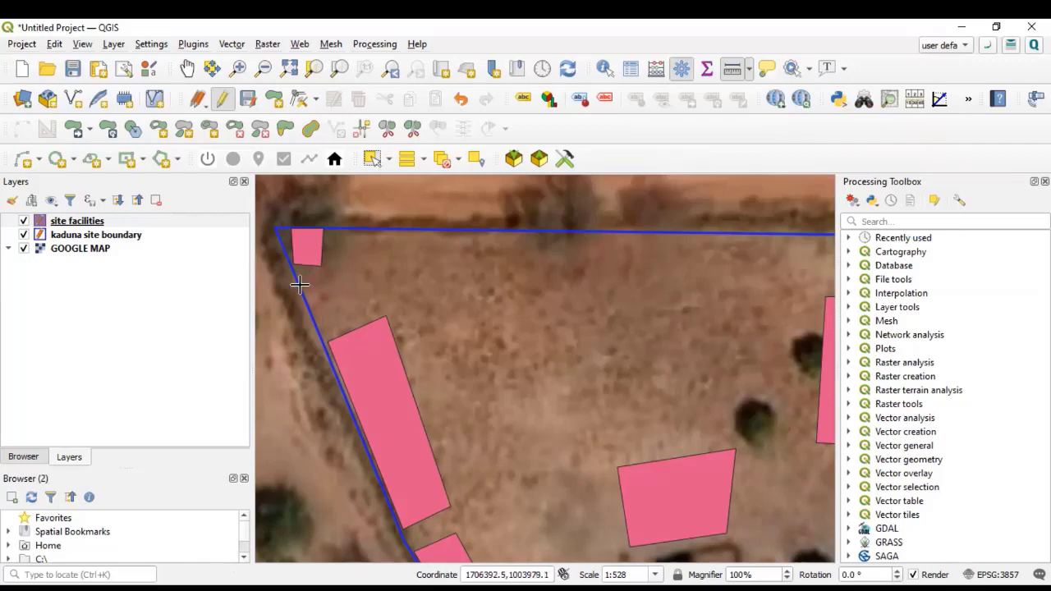
pyautogui.click(301, 288)
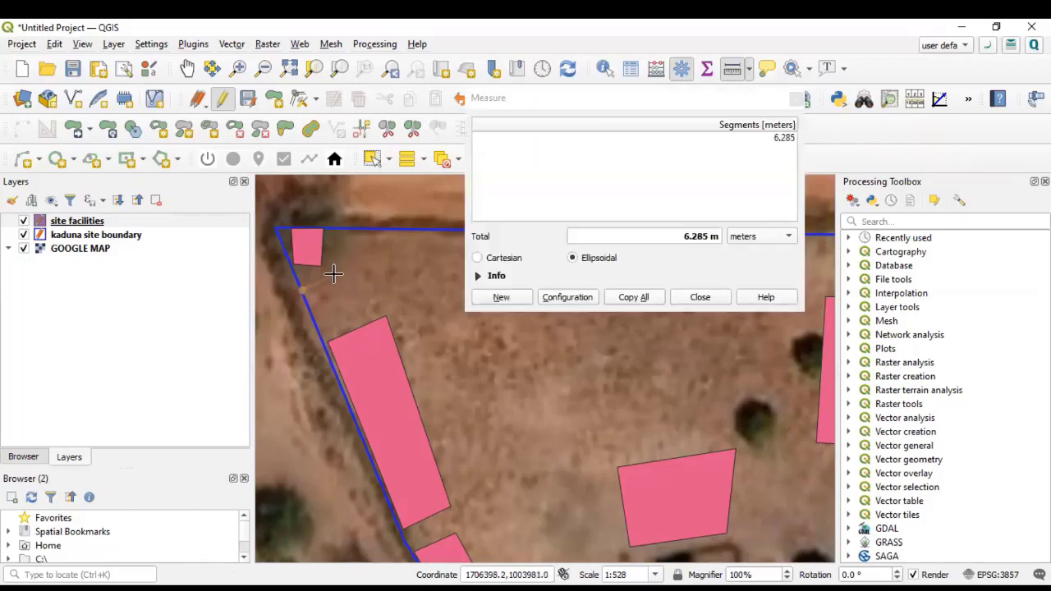
pyautogui.click(341, 274)
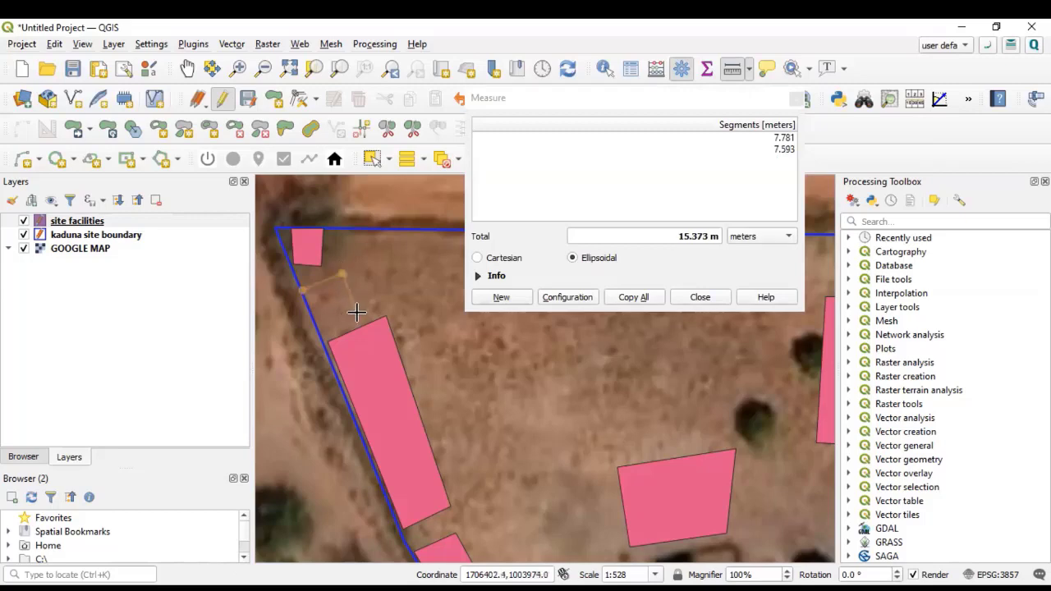
pyautogui.click(356, 306)
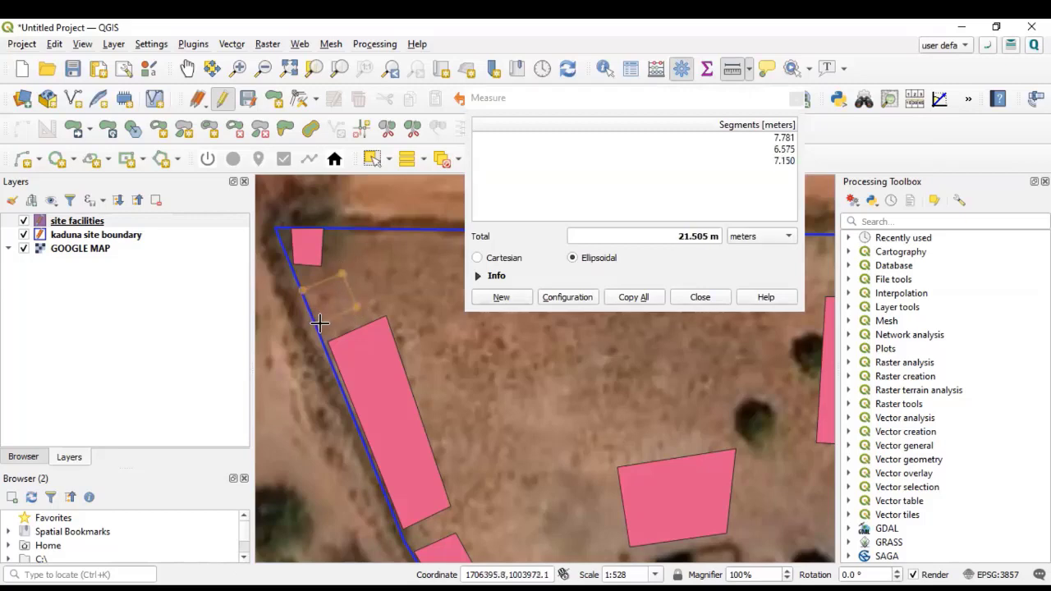
pyautogui.click(315, 325)
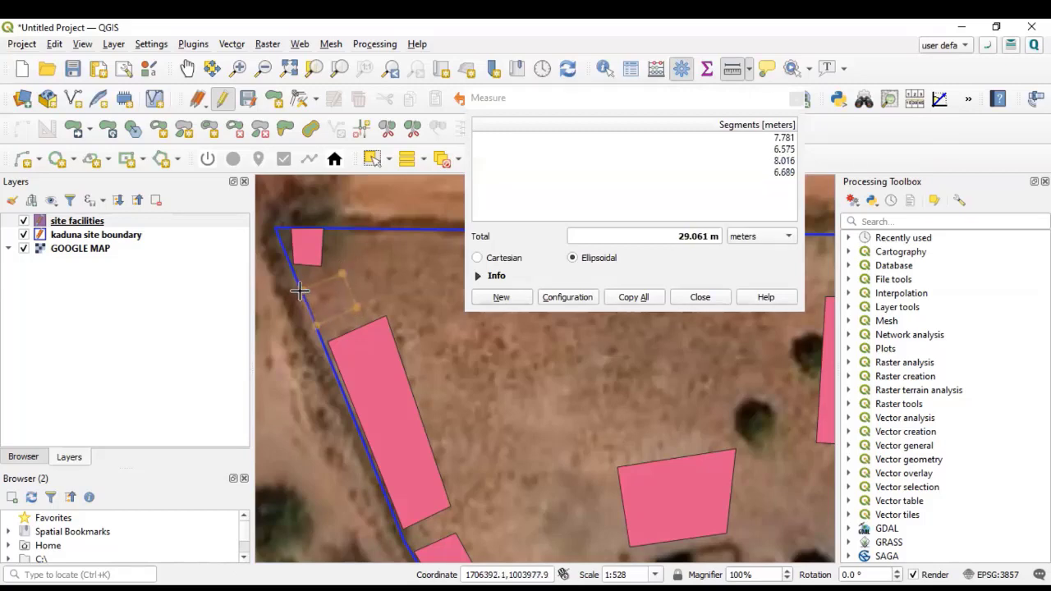
pyautogui.click(299, 291)
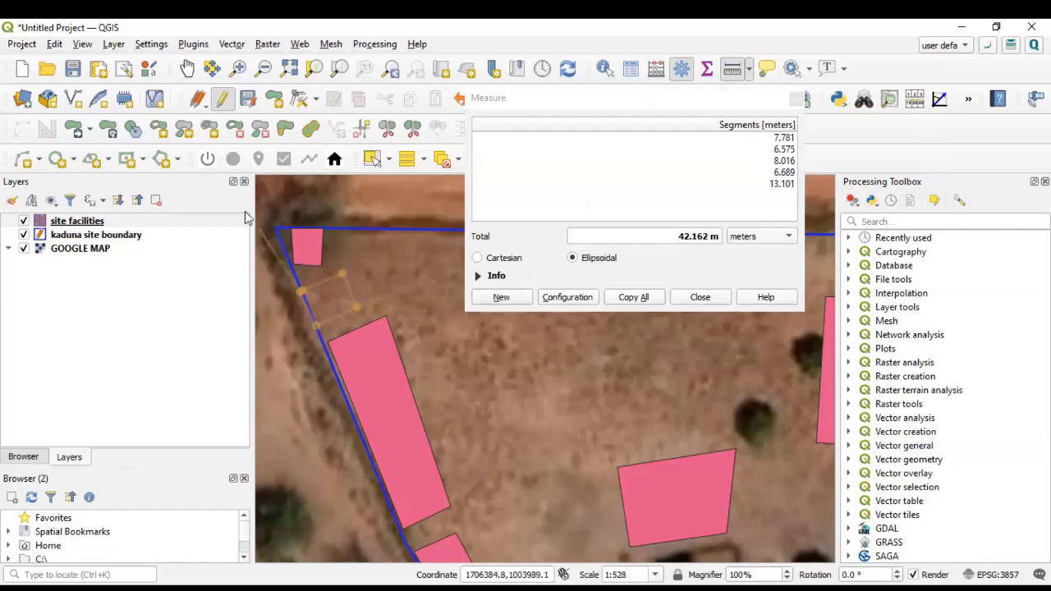
# - Draw a four-corner site facilities polygon, about 8 by 7 m, on the western boundary between the security house and the site office
pyautogui.click(274, 99)
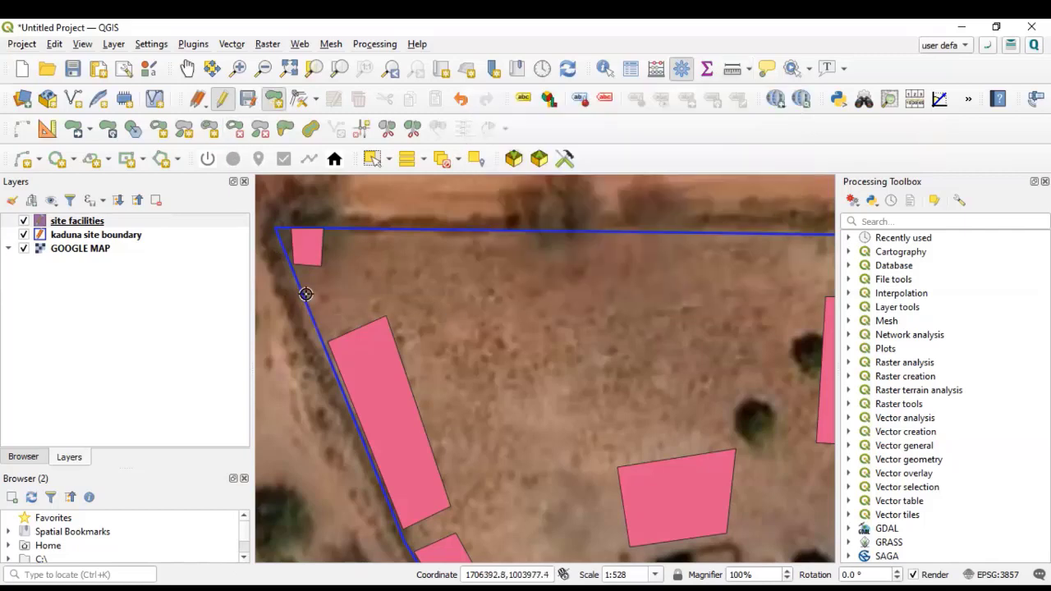
pyautogui.click(341, 277)
pyautogui.click(353, 310)
pyautogui.rightClick(319, 326)
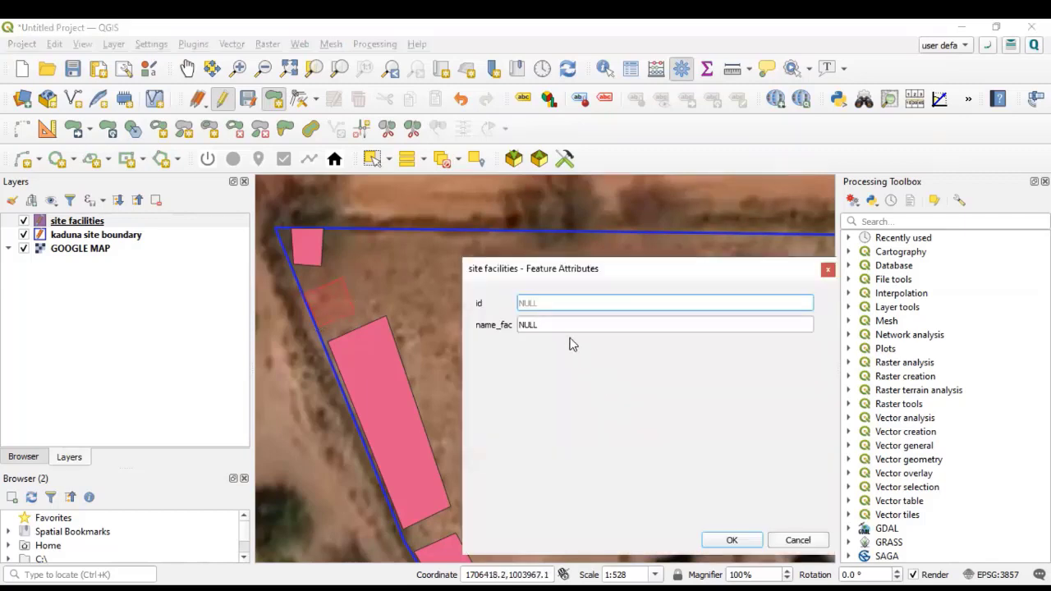
# - Set the new polygon's name_fac attribute to "water and power contro area" and save the feature
pyautogui.click(561, 324)
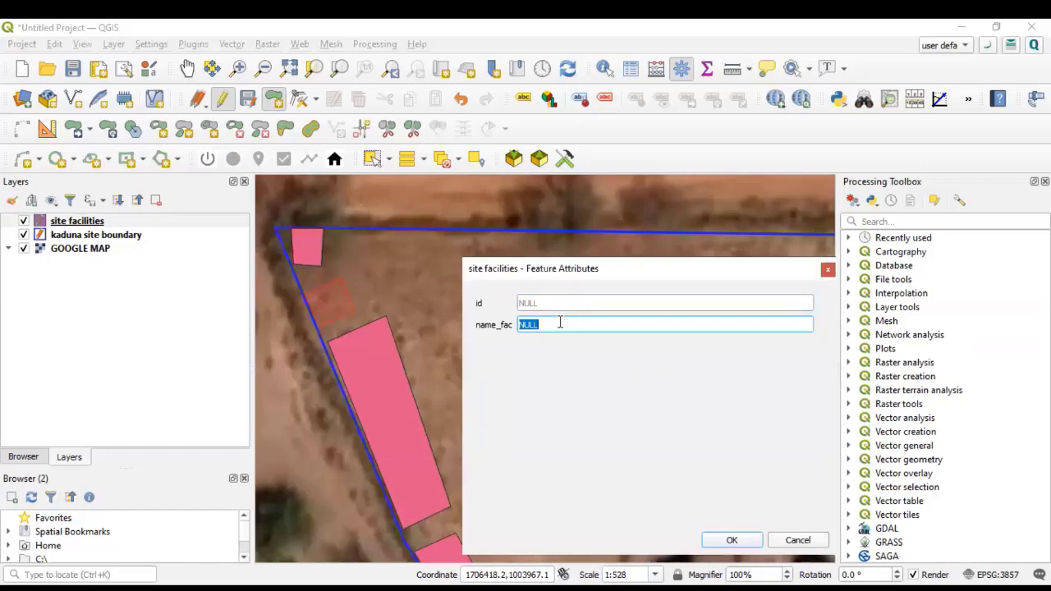
pyautogui.write('ater')
pyautogui.press('BackSpace')
pyautogui.press('BackSpace')
pyautogui.press('BackSpace')
pyautogui.press('BackSpace')
pyautogui.write('waterand')
pyautogui.press('BackSpace')
pyautogui.press('BackSpace')
pyautogui.press('BackSpace')
pyautogui.press('BackSpace')
pyautogui.write('and powe')
pyautogui.press('BackSpace')
pyautogui.press('BackSpace')
pyautogui.press('BackSpace')
pyautogui.write('ontro area')
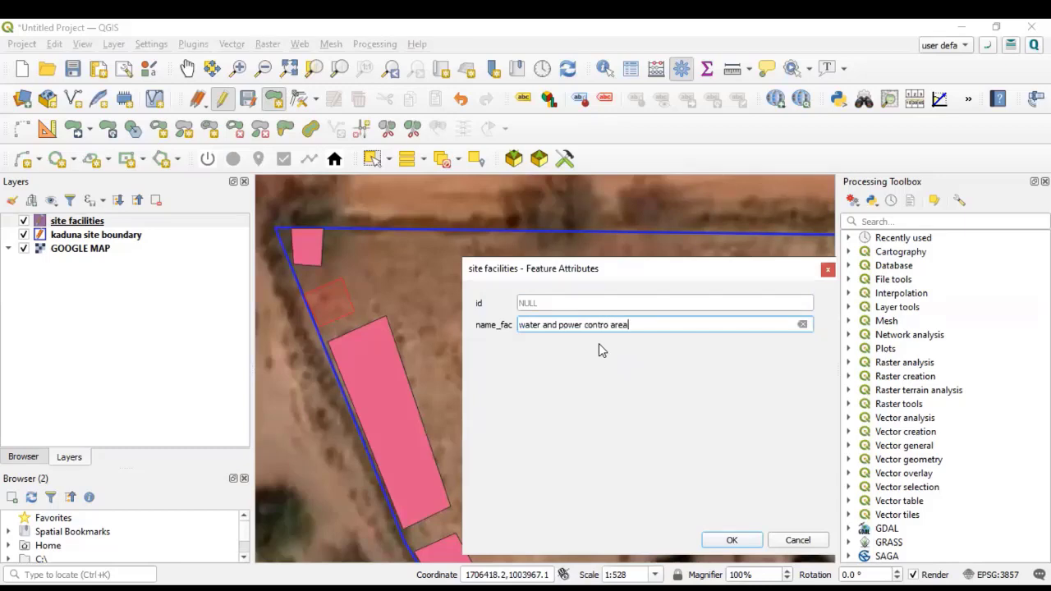
pyautogui.click(731, 539)
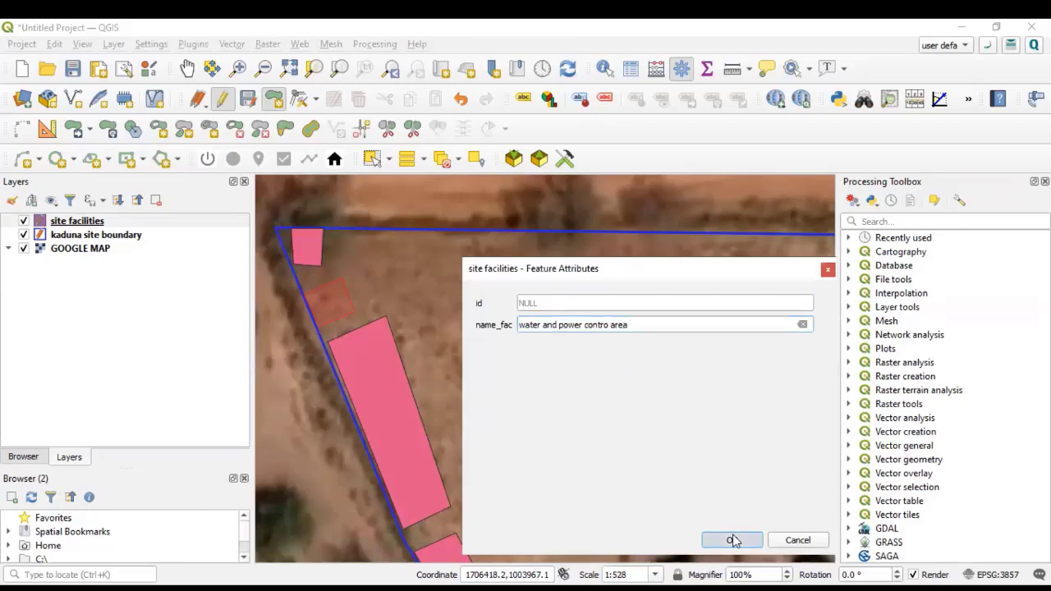
# - Draw a narrow four-corner site facilities polygon along the northern boundary, between the security house and the proposed building
pyautogui.scroll(-2, 502, 387)
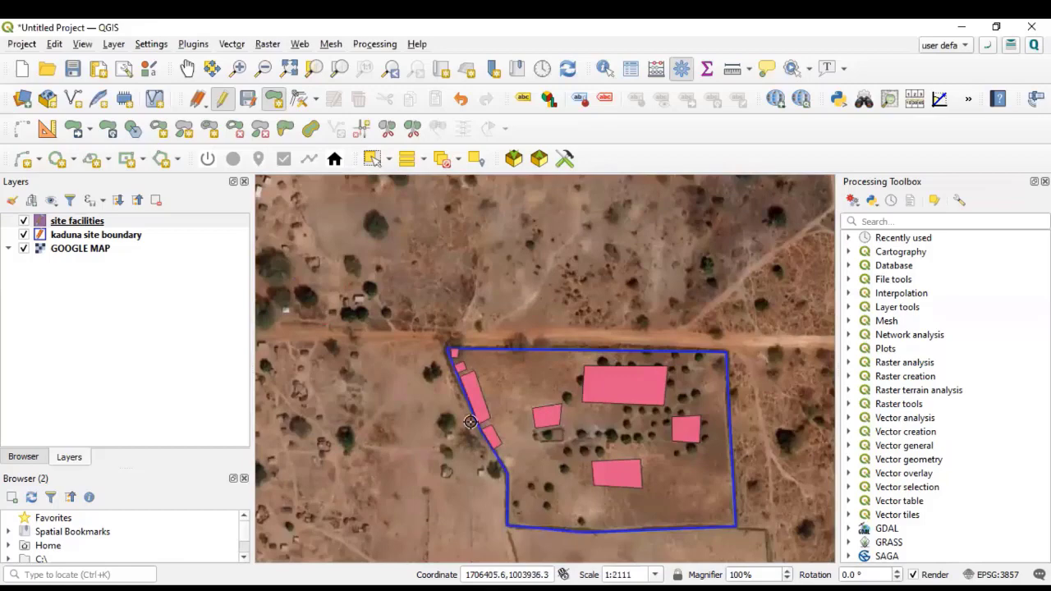
pyautogui.scroll(-2, 488, 453)
pyautogui.scroll(2, 488, 452)
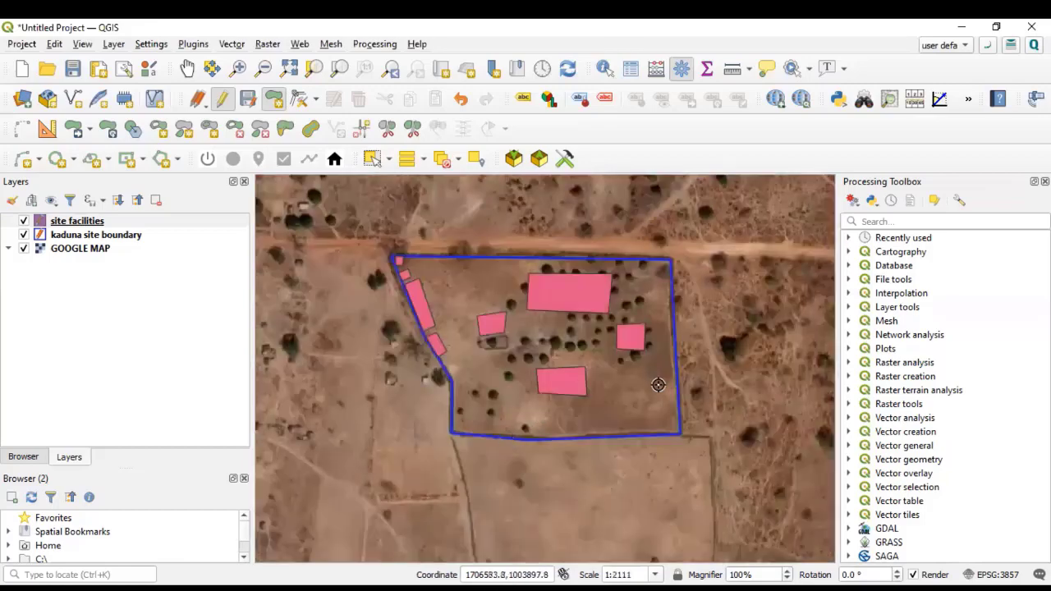
pyautogui.scroll(2, 632, 394)
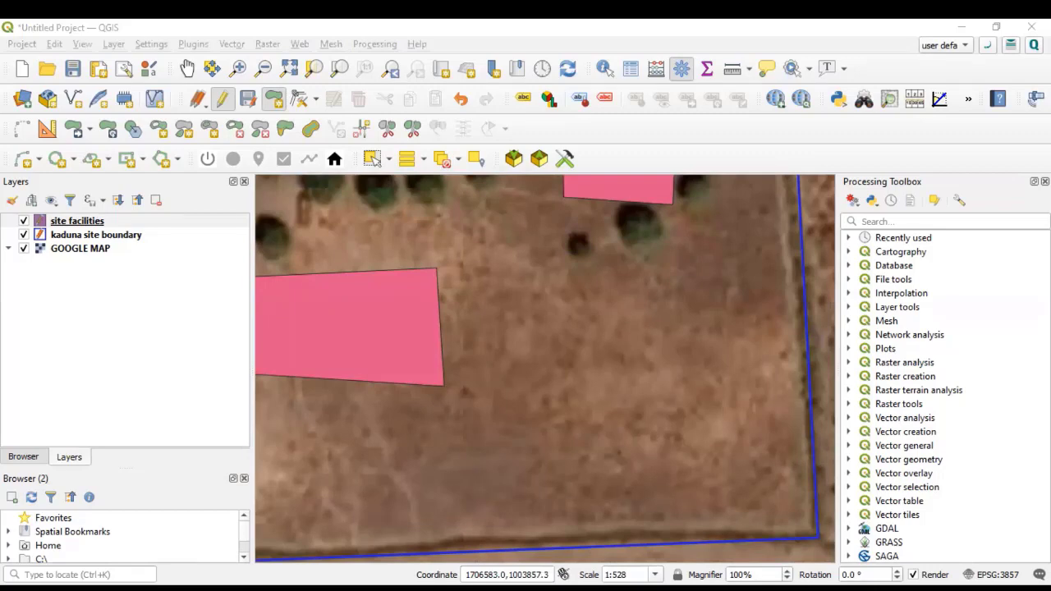
pyautogui.click(628, 455)
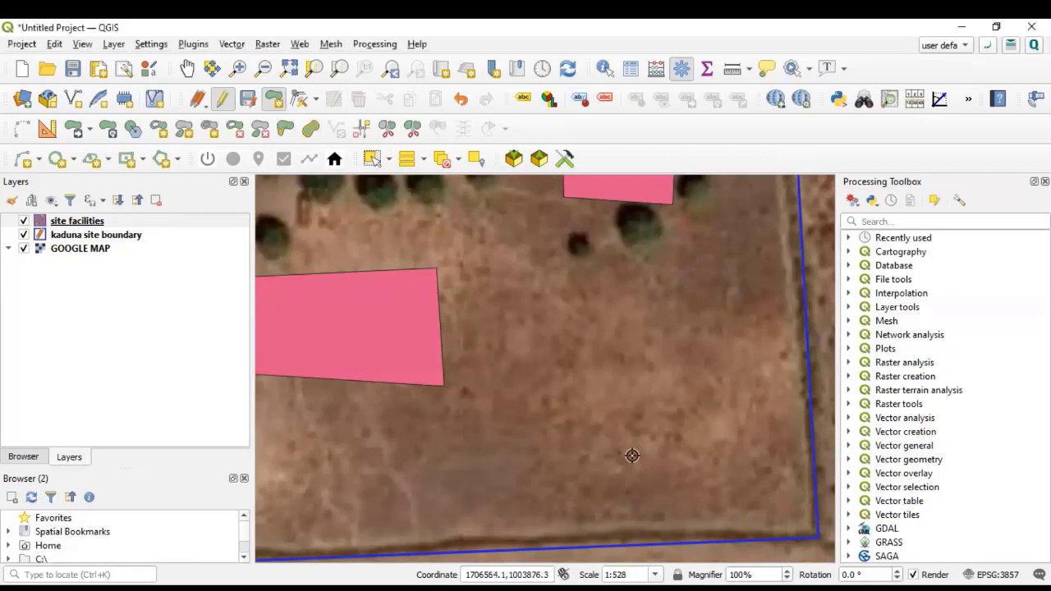
pyautogui.scroll(-3, 629, 455)
pyautogui.scroll(3, 452, 305)
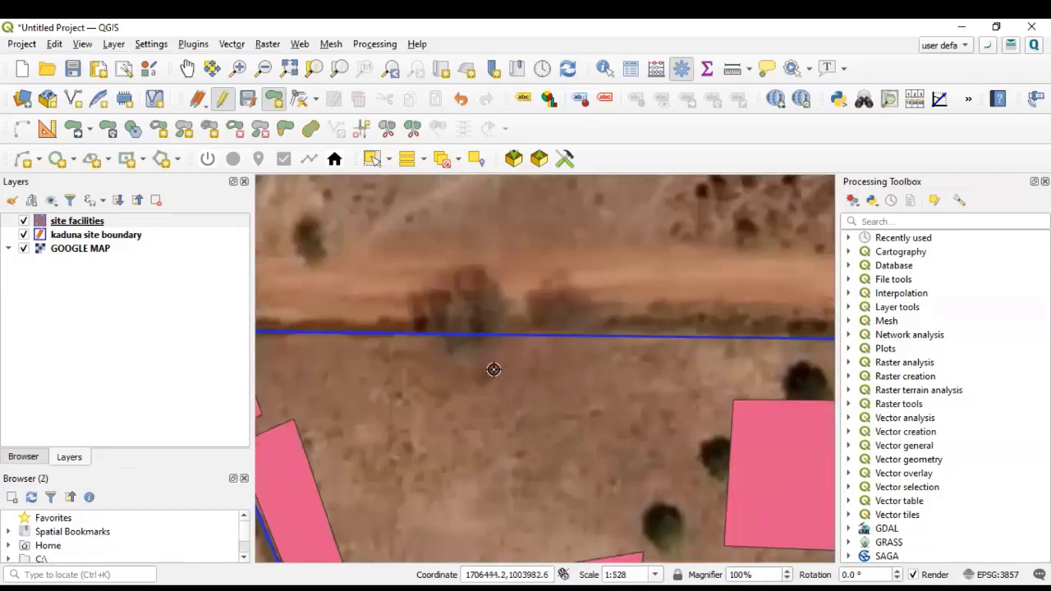
pyautogui.scroll(-3, 492, 368)
pyautogui.scroll(2, 453, 365)
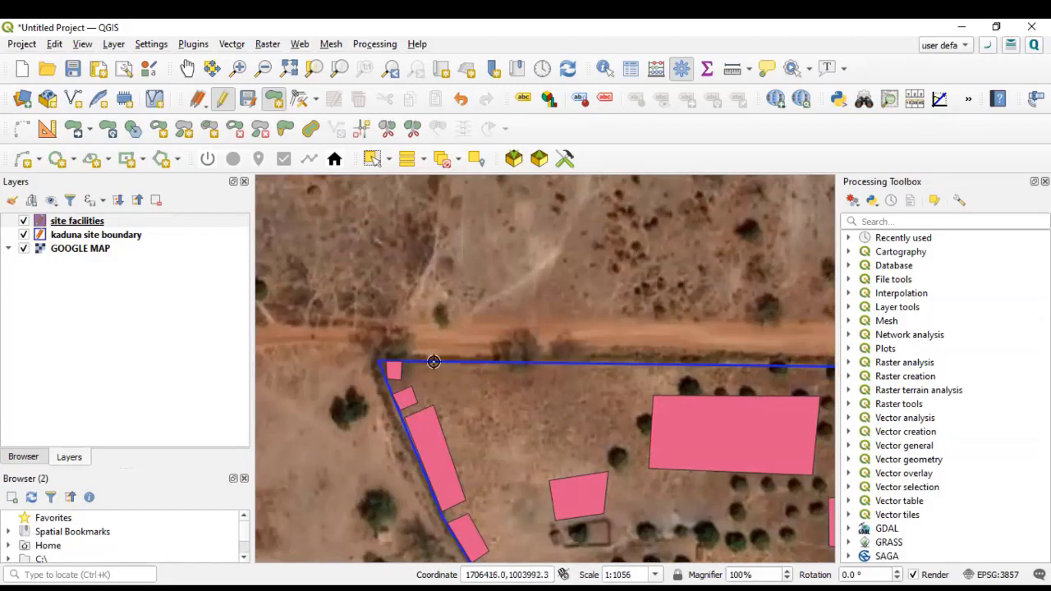
pyautogui.click(502, 371)
pyautogui.click(561, 382)
pyautogui.rightClick(561, 362)
# - Set the northern boundary polygon's name_fac attribute to "eating area" and save the feature
pyautogui.click(583, 325)
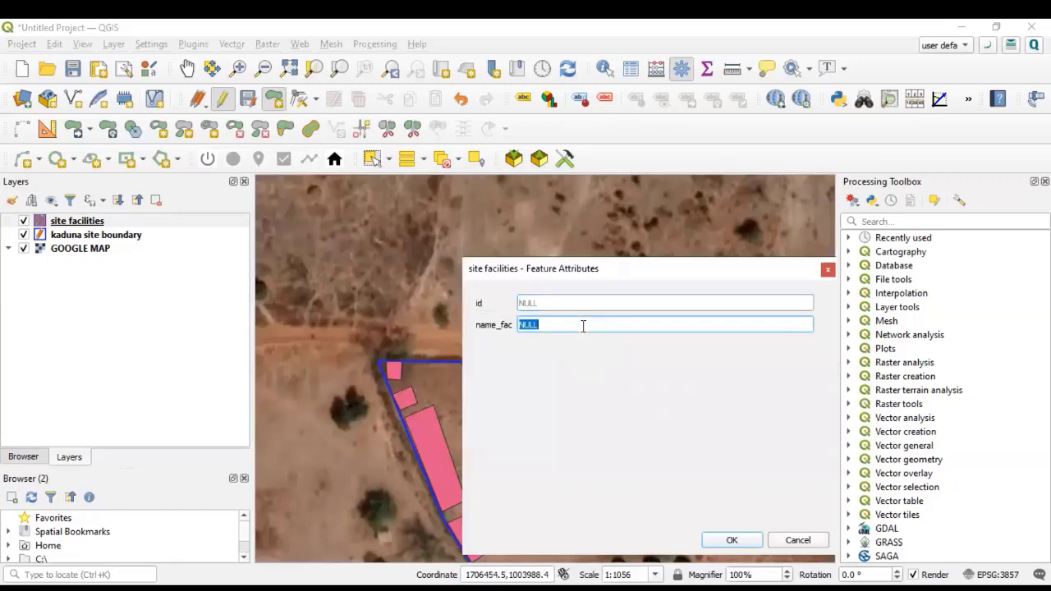
pyautogui.write('eating area')
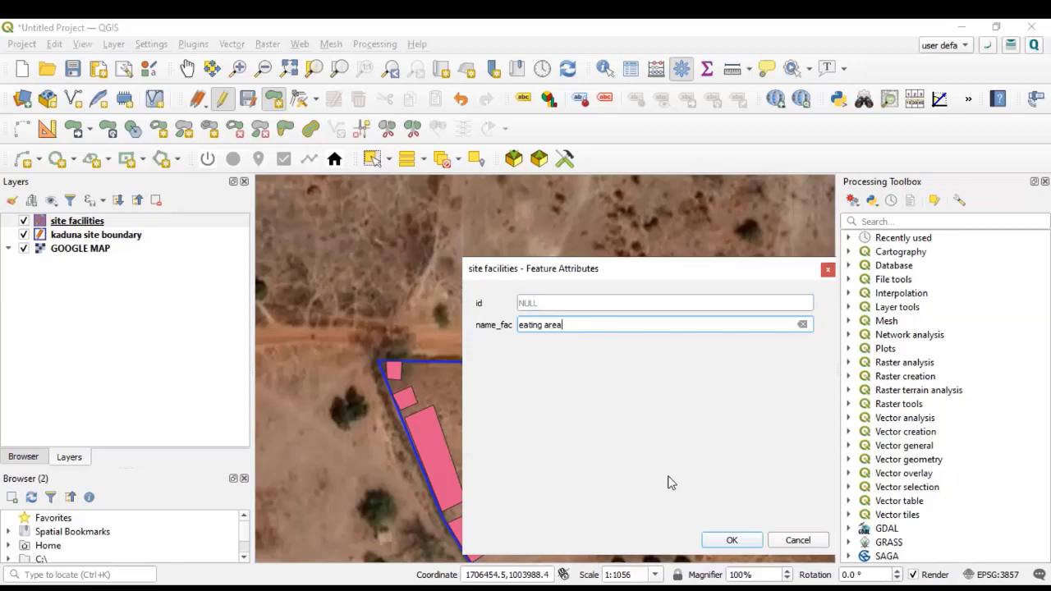
pyautogui.click(731, 540)
# - Review the arrangement of all drawn facility polygons within the kaduna site boundary at overview and close-up scales
pyautogui.scroll(-1, 400, 416)
pyautogui.scroll(-1, 400, 416)
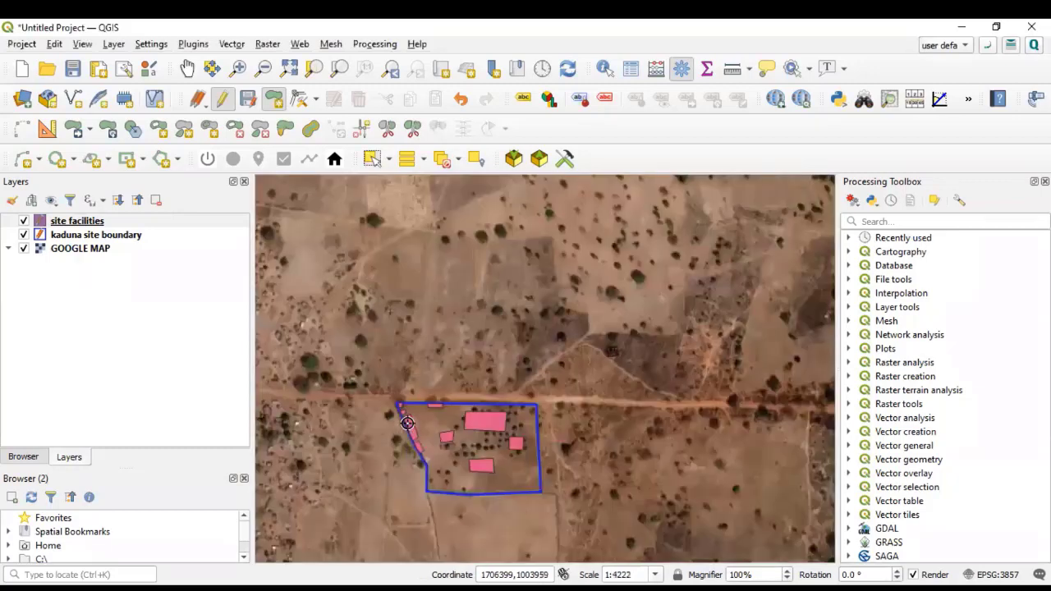
pyautogui.scroll(2, 526, 517)
pyautogui.scroll(-1, 576, 396)
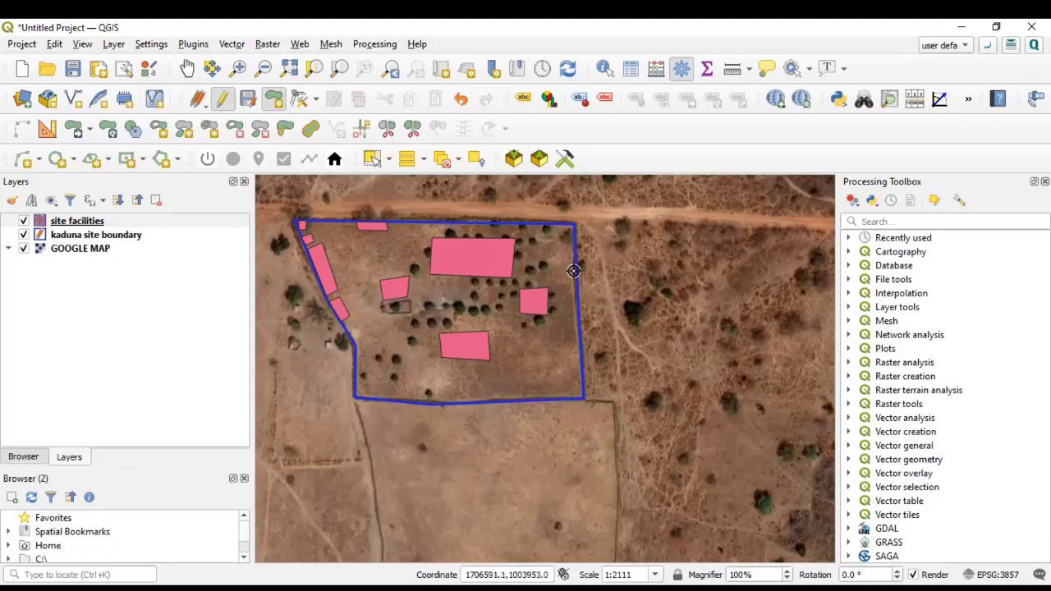
pyautogui.scroll(-2, 555, 328)
pyautogui.scroll(2, 546, 336)
pyautogui.scroll(1, 470, 326)
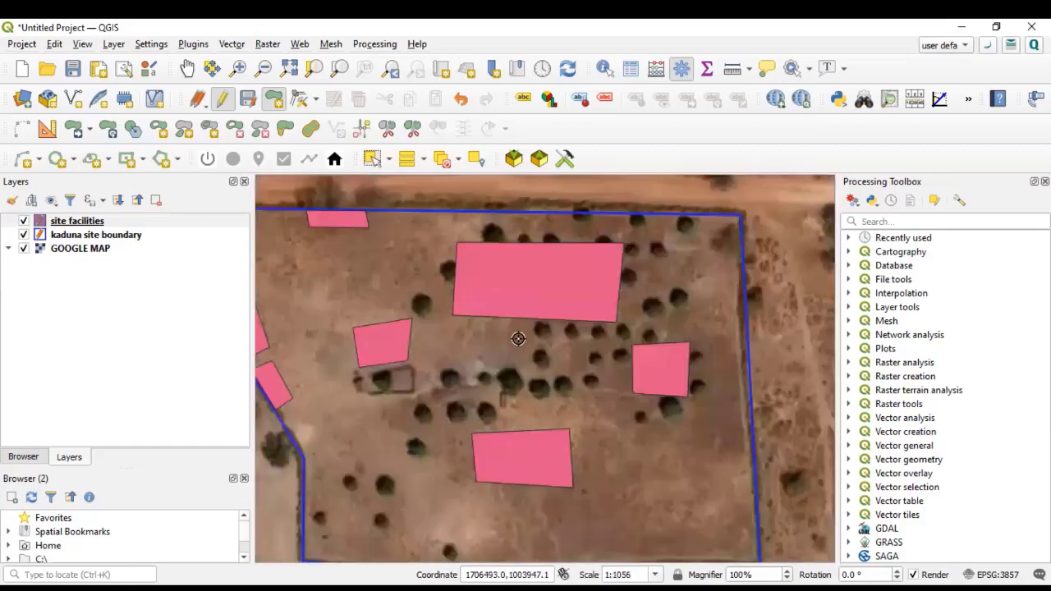
pyautogui.scroll(-2, 518, 335)
pyautogui.scroll(2, 537, 329)
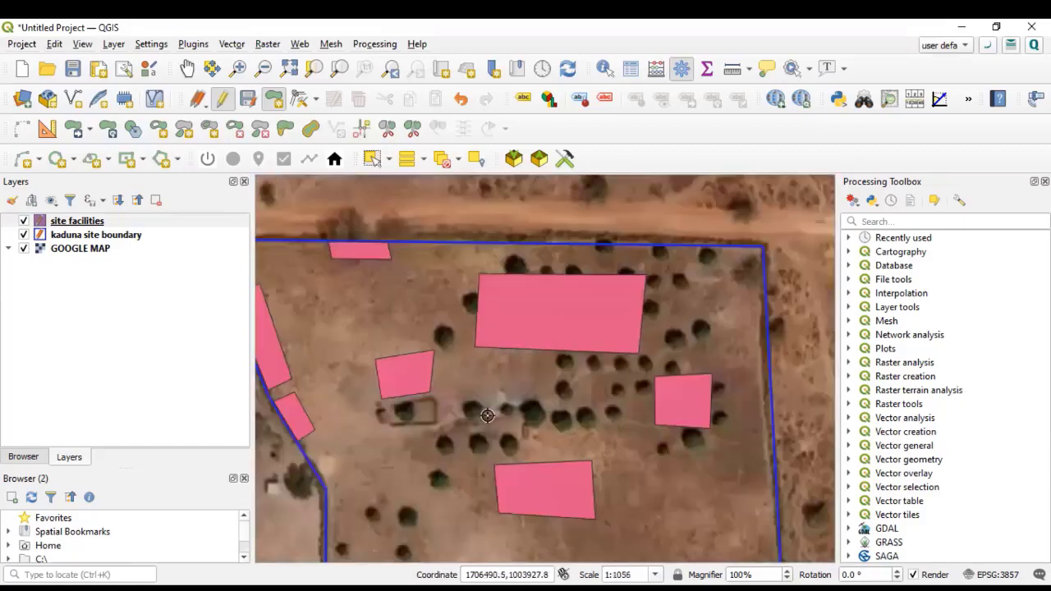
pyautogui.scroll(-1, 452, 398)
pyautogui.scroll(2, 376, 386)
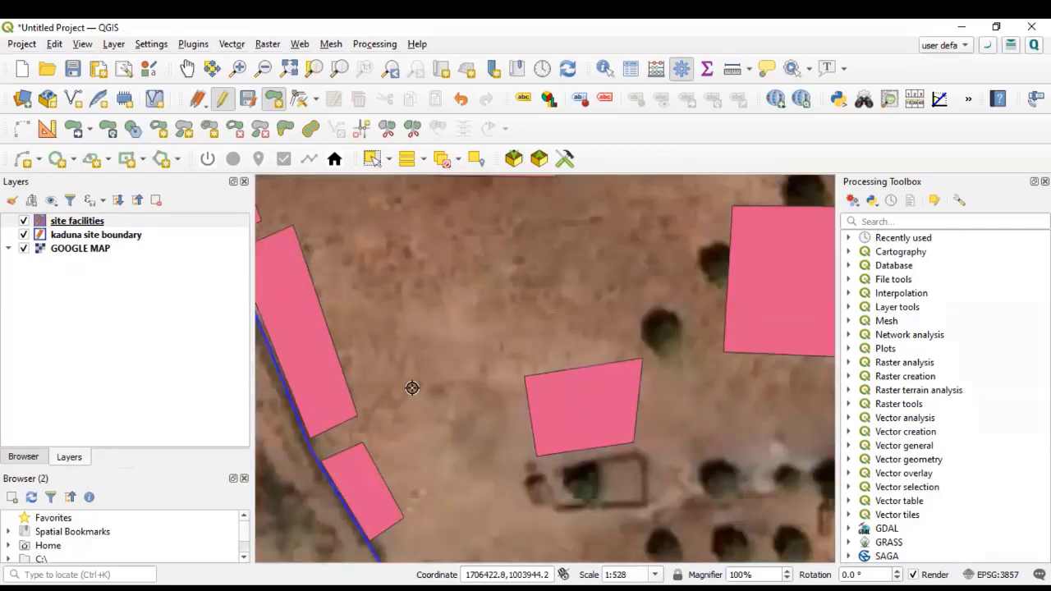
pyautogui.scroll(-1, 403, 401)
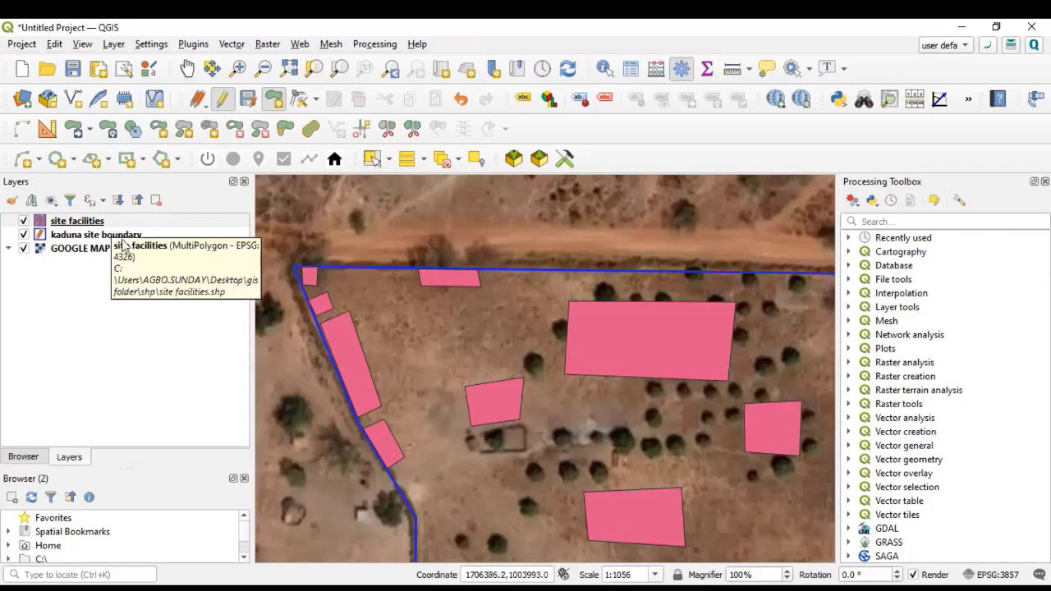
pyautogui.scroll(-1, 422, 387)
pyautogui.scroll(1, 422, 387)
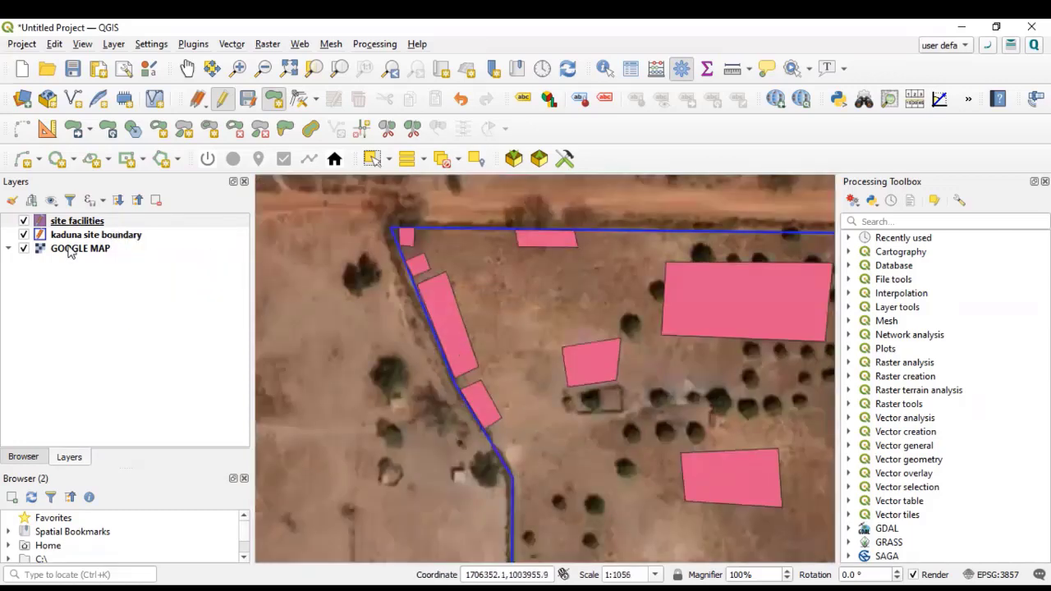
# - Enable Single Labels on the site facilities layer, using the name_fac field as the label value
pyautogui.click(79, 223)
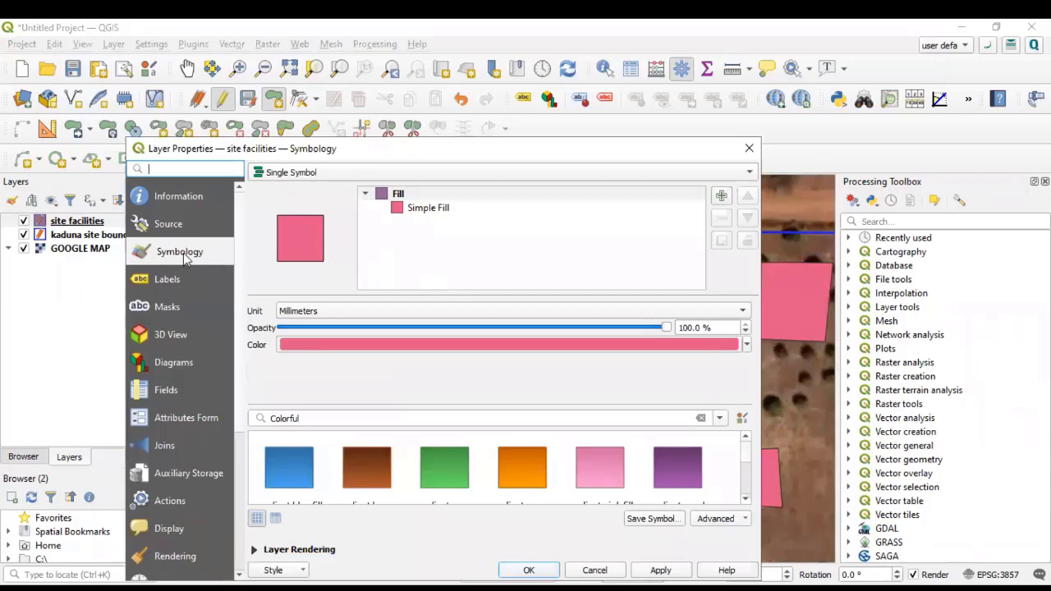
pyautogui.click(749, 148)
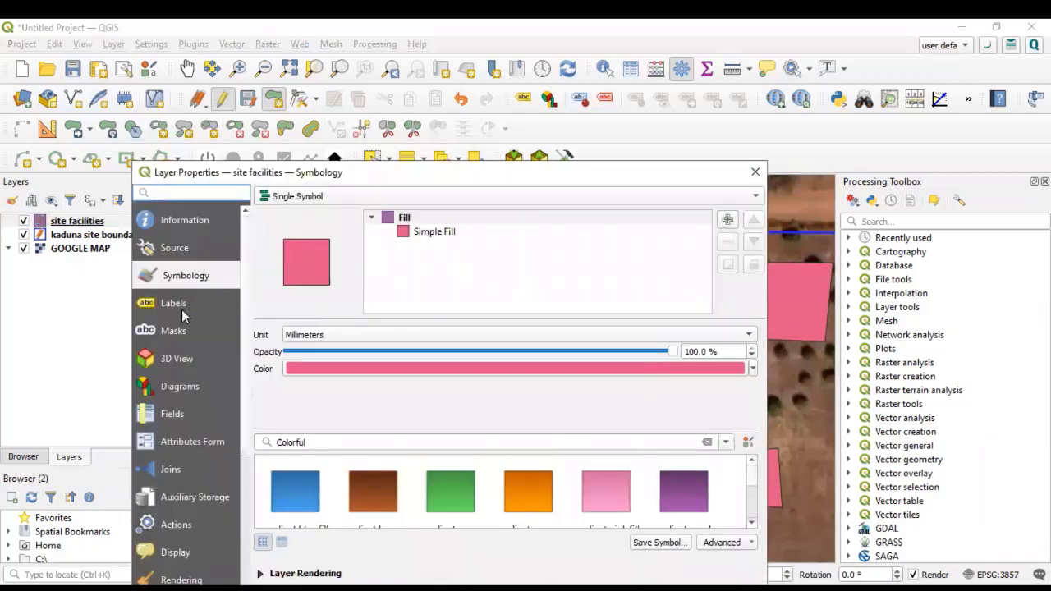
pyautogui.click(175, 304)
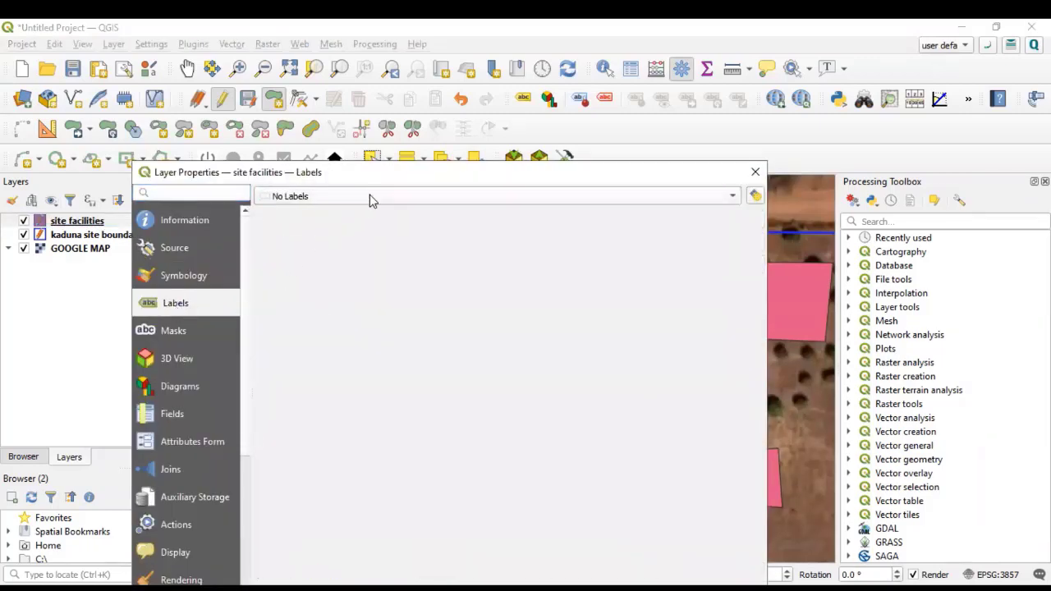
pyautogui.click(319, 199)
pyautogui.click(320, 214)
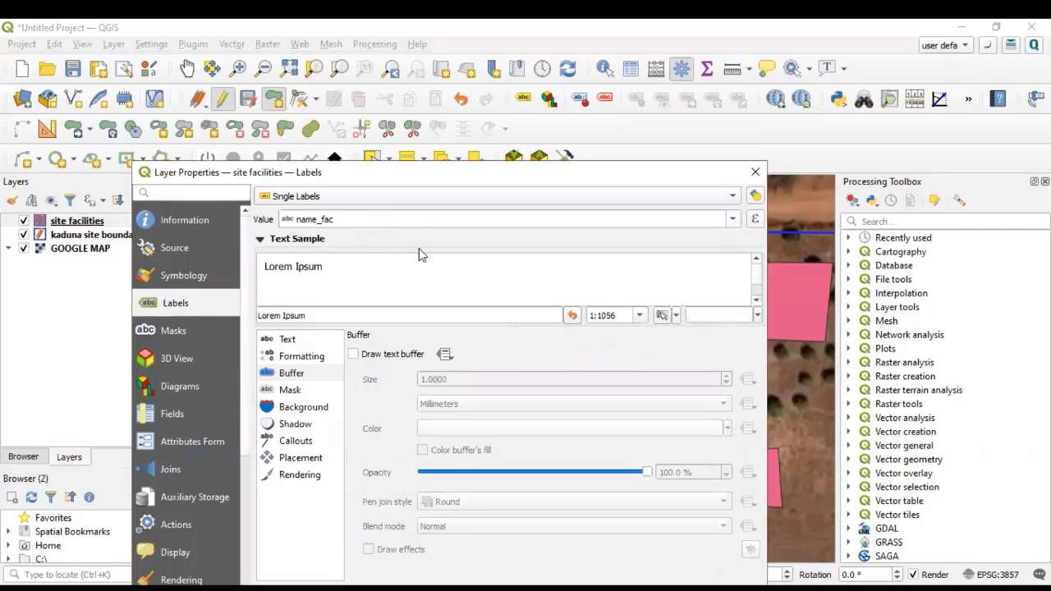
pyautogui.click(371, 220)
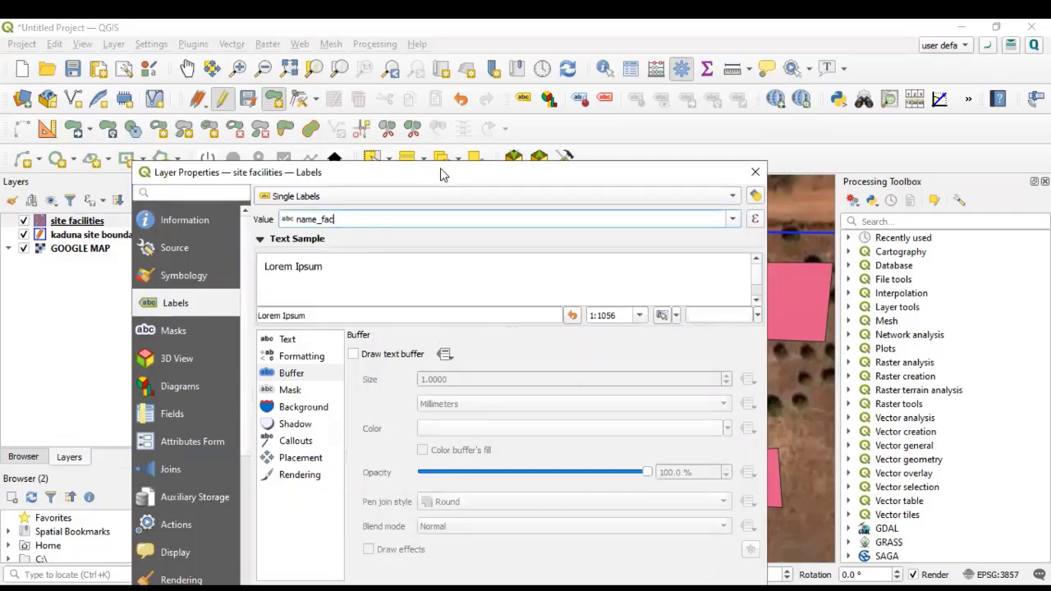
# - Set the site facilities label text size to 12 points and apply the label settings
pyautogui.moveTo(443, 174); pyautogui.dragTo(464, 95)
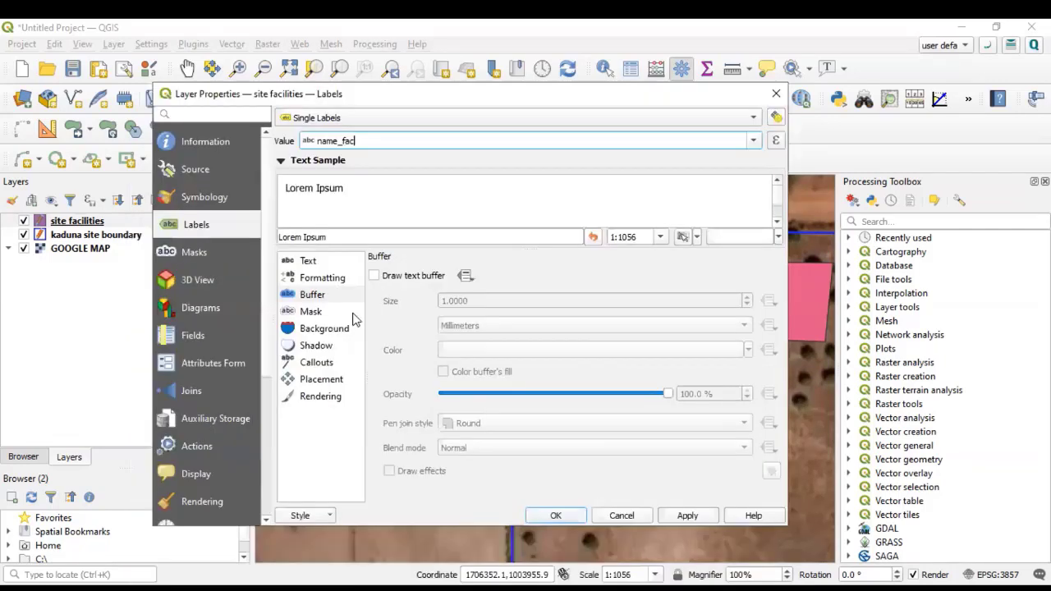
pyautogui.click(319, 262)
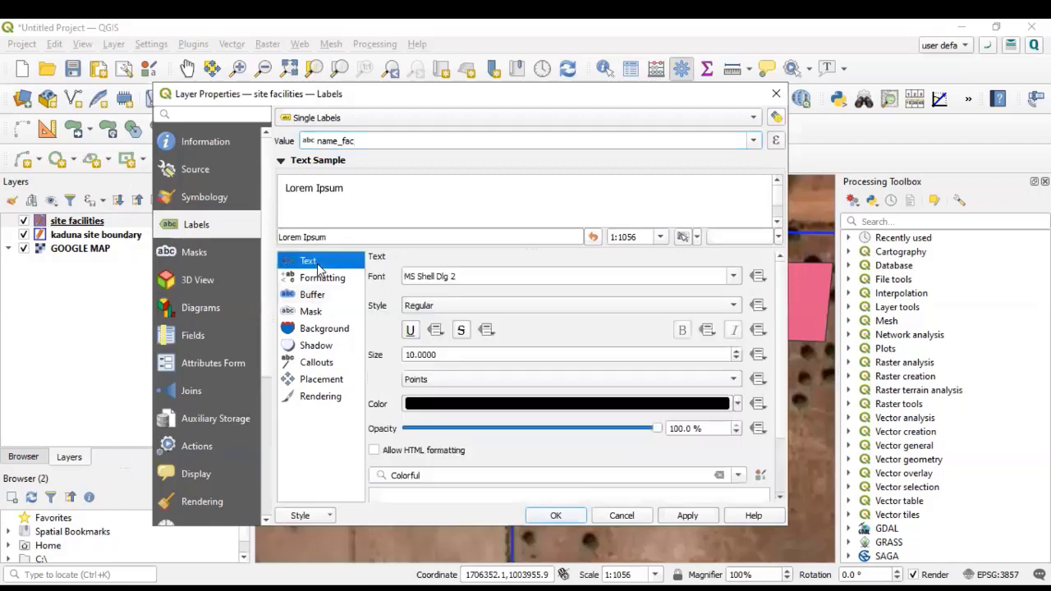
pyautogui.doubleClick(735, 351)
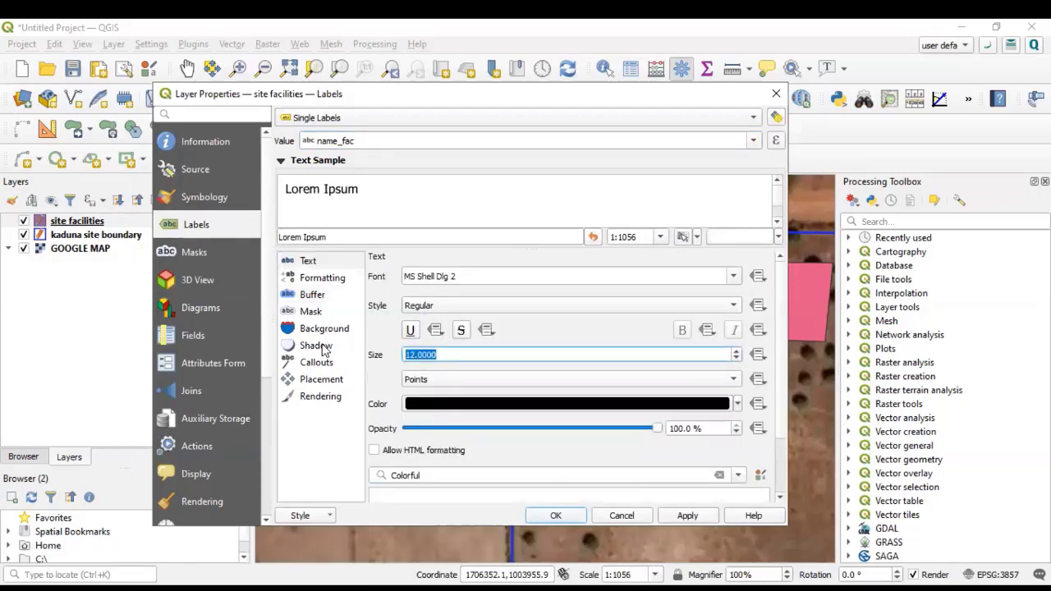
pyautogui.click(557, 515)
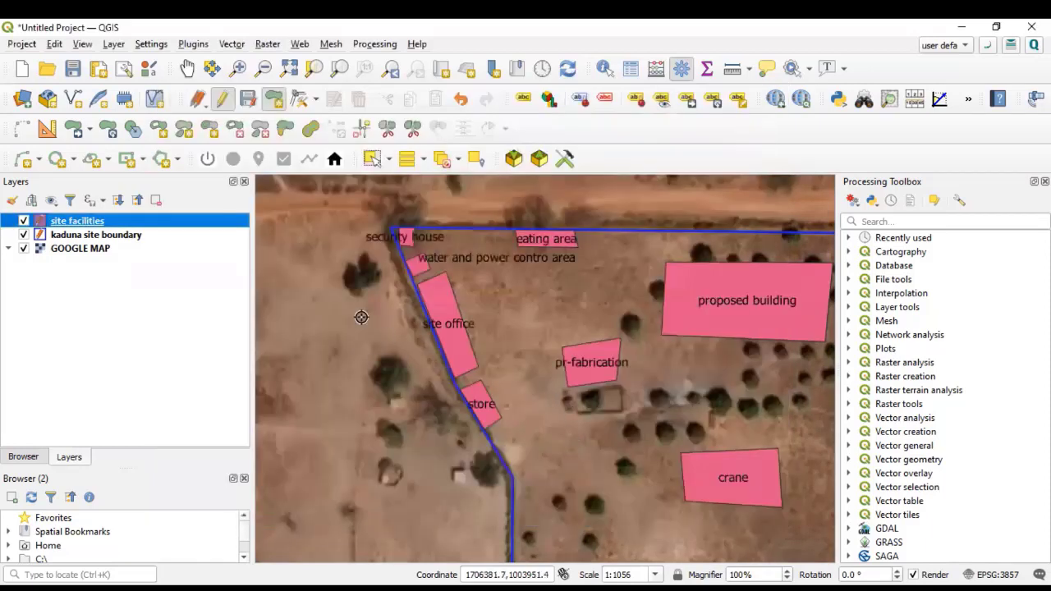
# - Inspect the placement and readability of the facility labels across the site, especially around the security house corner, at several scales
pyautogui.scroll(1, 436, 256)
pyautogui.scroll(-2, 320, 294)
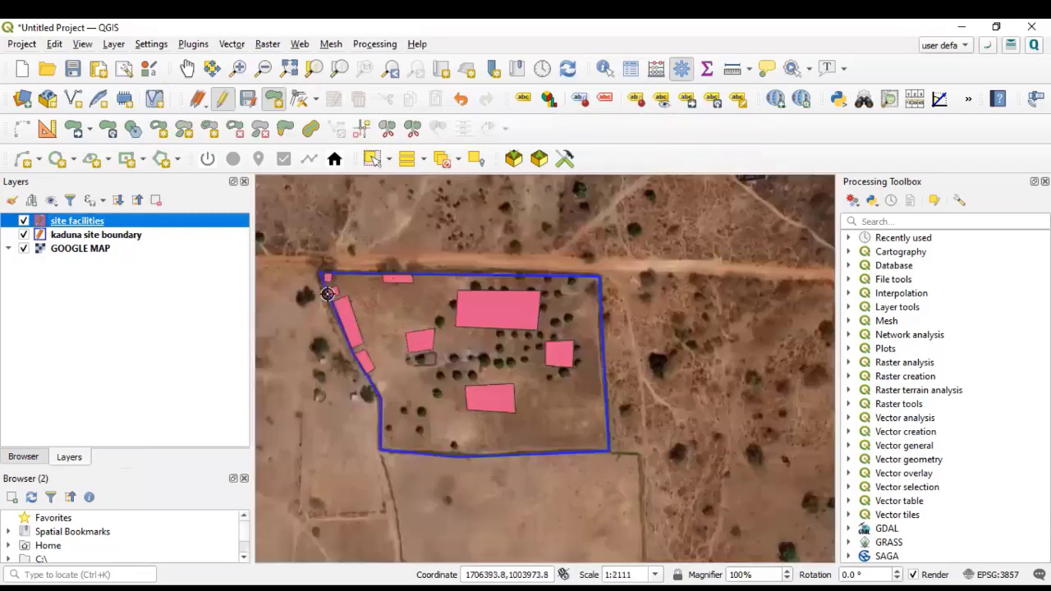
pyautogui.scroll(1, 327, 294)
pyautogui.scroll(1, 345, 294)
pyautogui.scroll(-1, 384, 300)
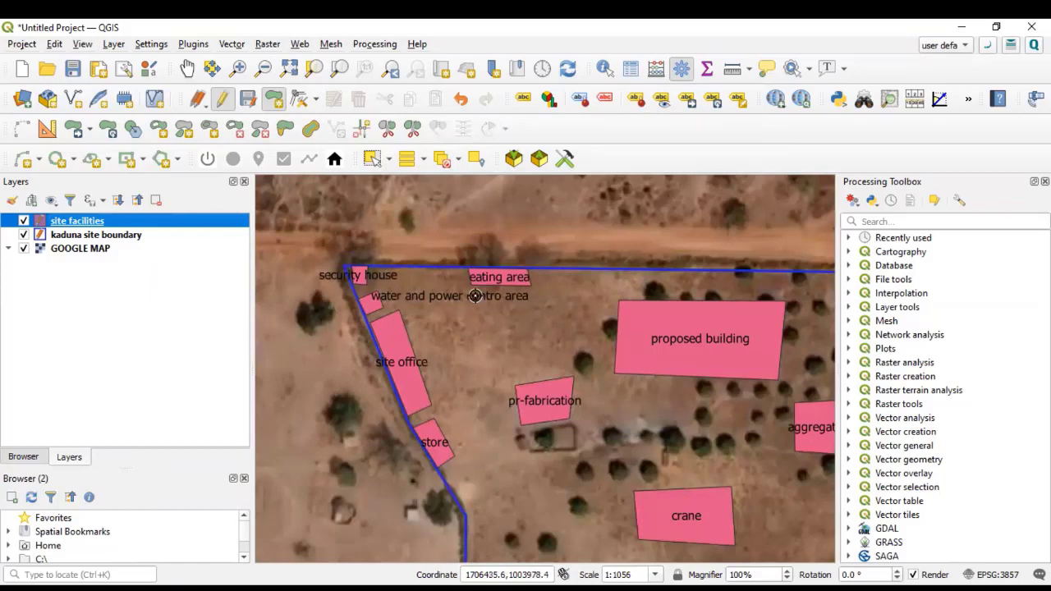
pyautogui.scroll(2, 476, 296)
pyautogui.scroll(-2, 411, 344)
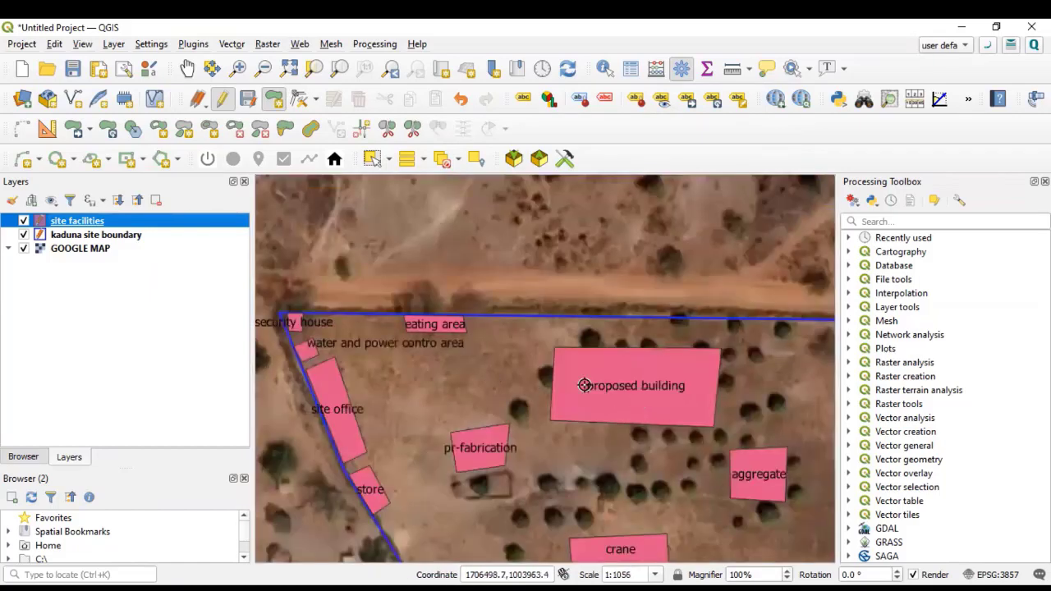
pyautogui.scroll(-2, 585, 385)
pyautogui.scroll(2, 607, 448)
pyautogui.scroll(-1, 554, 490)
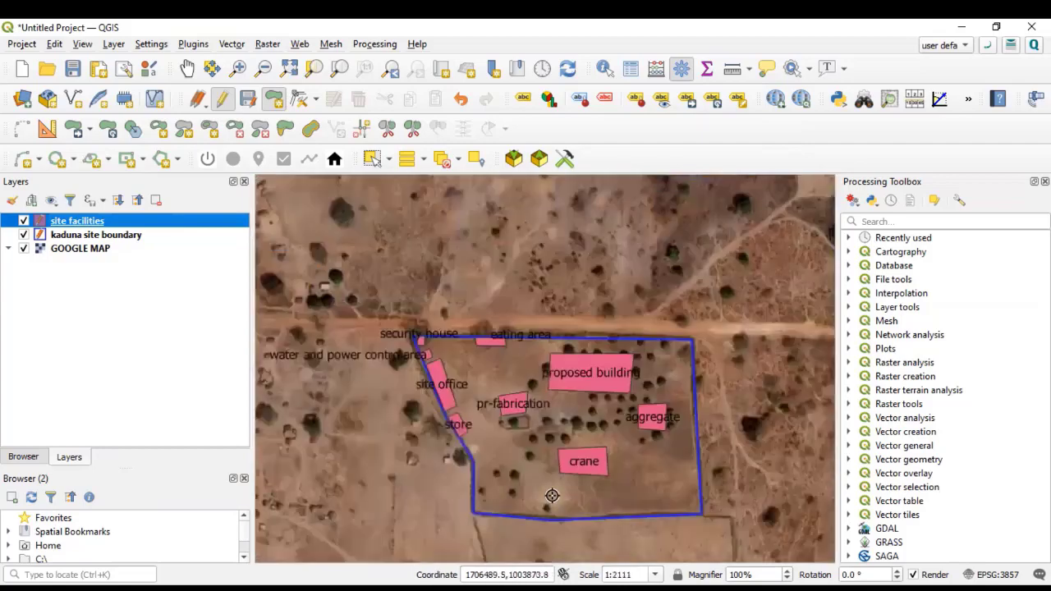
pyautogui.scroll(2, 409, 340)
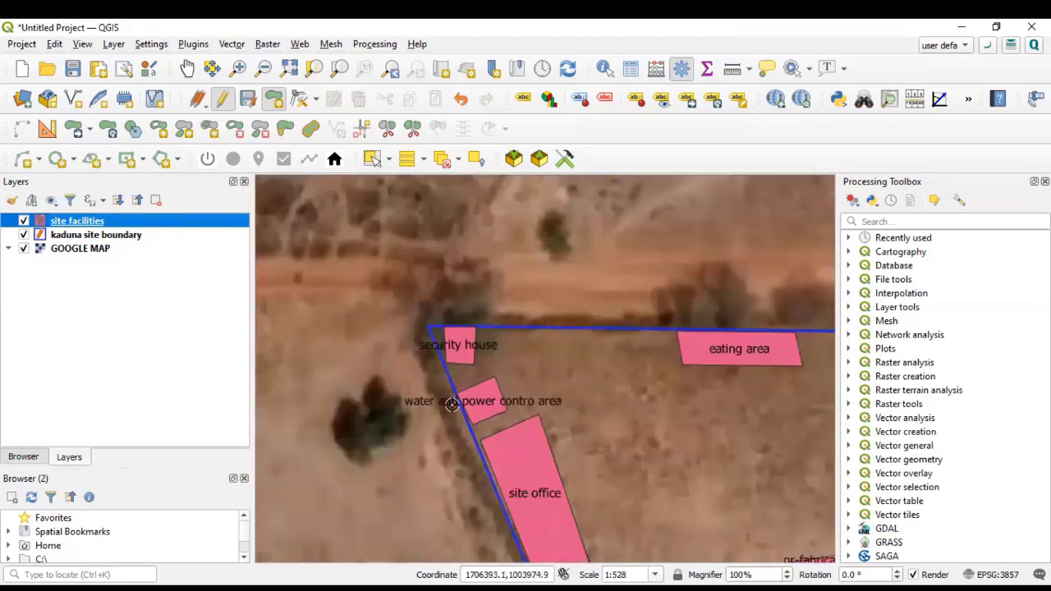
pyautogui.scroll(-2, 443, 406)
pyautogui.scroll(1, 447, 409)
pyautogui.scroll(1, 447, 410)
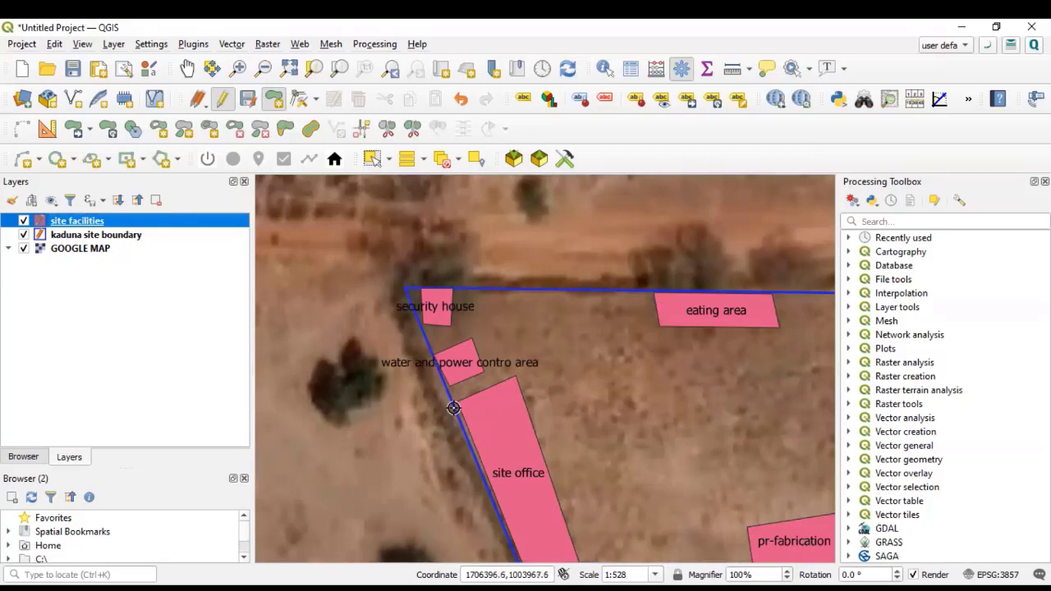
pyautogui.scroll(-2, 454, 408)
pyautogui.scroll(2, 468, 471)
pyautogui.scroll(-1, 452, 417)
pyautogui.scroll(-1, 451, 417)
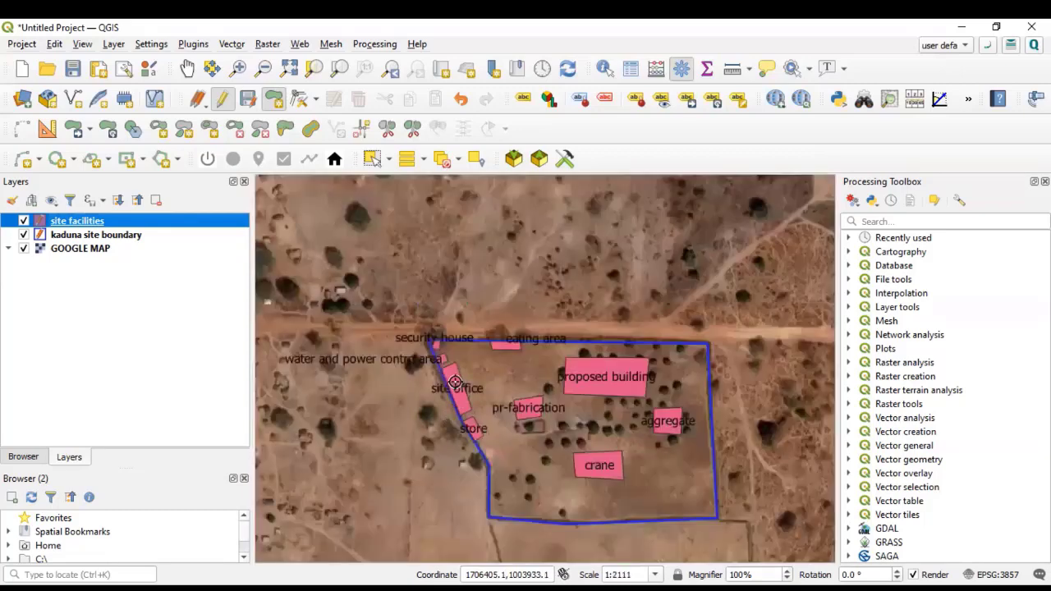
pyautogui.scroll(3, 383, 345)
pyautogui.scroll(-1, 444, 283)
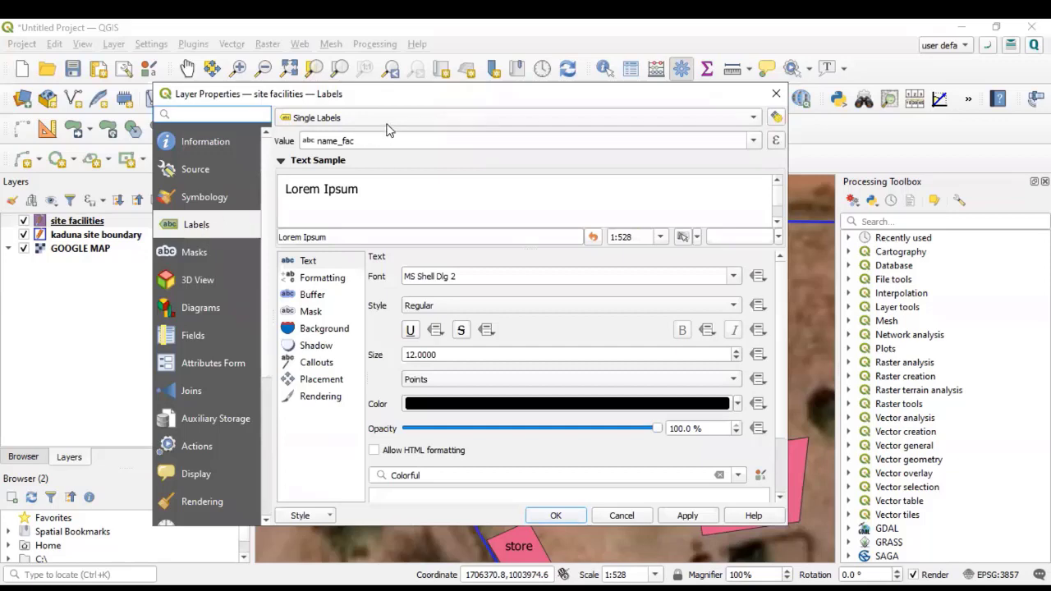
# - Switch the site facilities layer to No Labels and apply the change
pyautogui.click(339, 115)
pyautogui.click(321, 101)
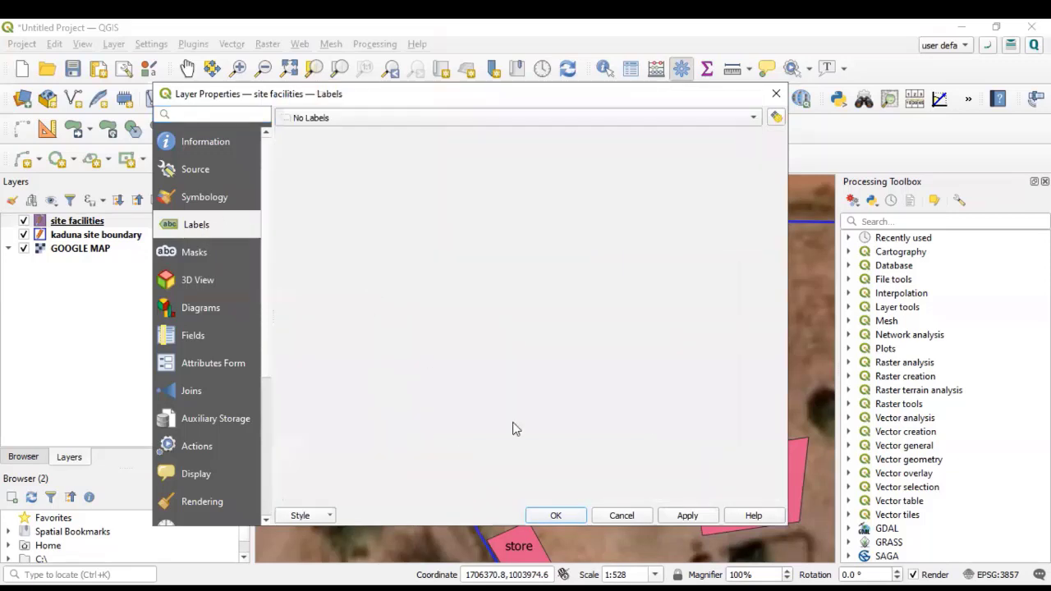
pyautogui.click(556, 515)
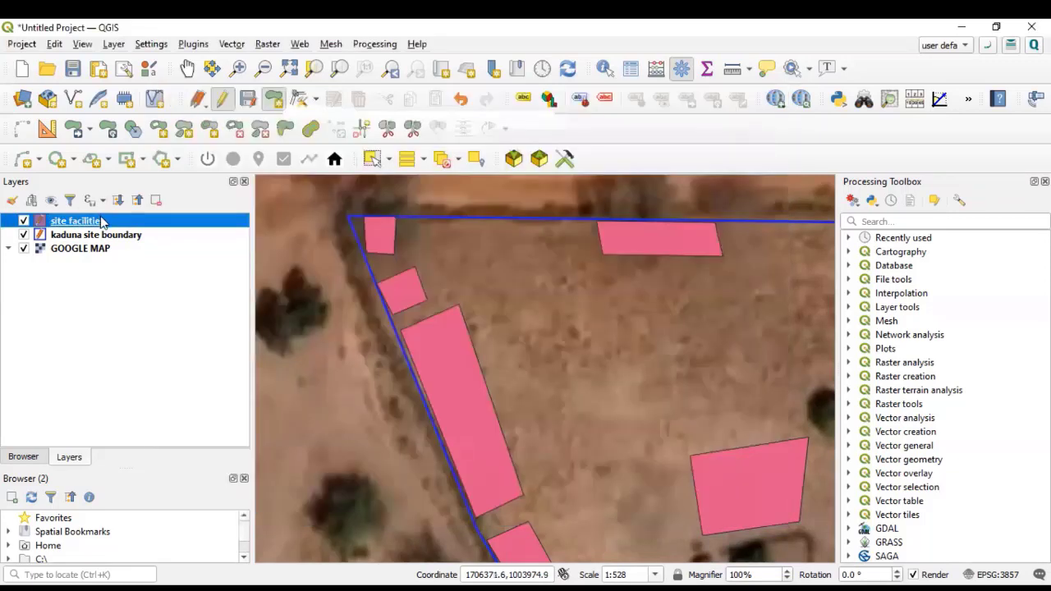
# - Style the site facilities layer as Categorized by the name_fac field, classifying all facility names with random colors
pyautogui.doubleClick(101, 222)
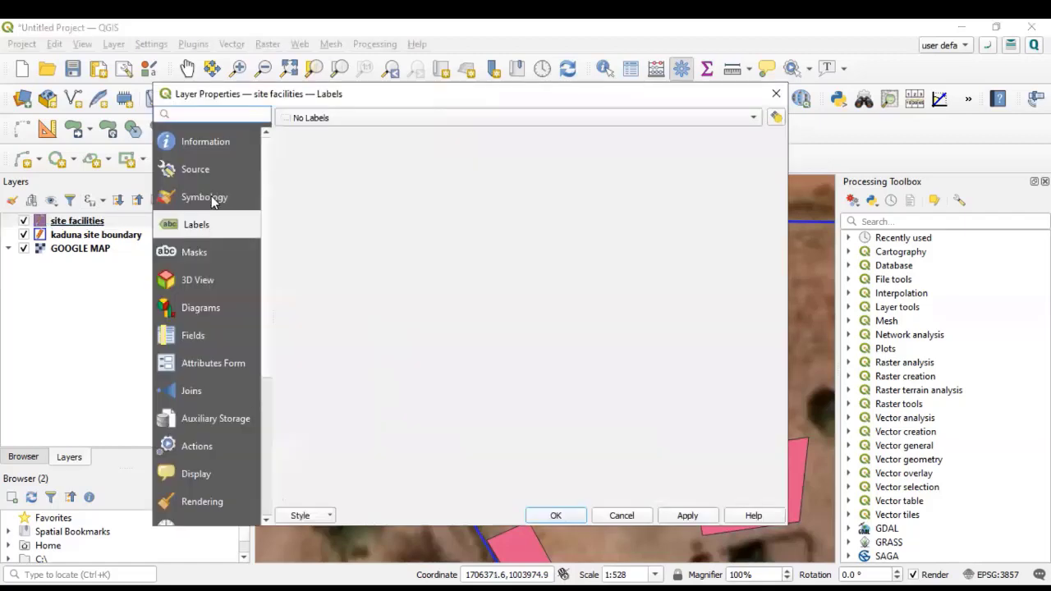
pyautogui.click(210, 198)
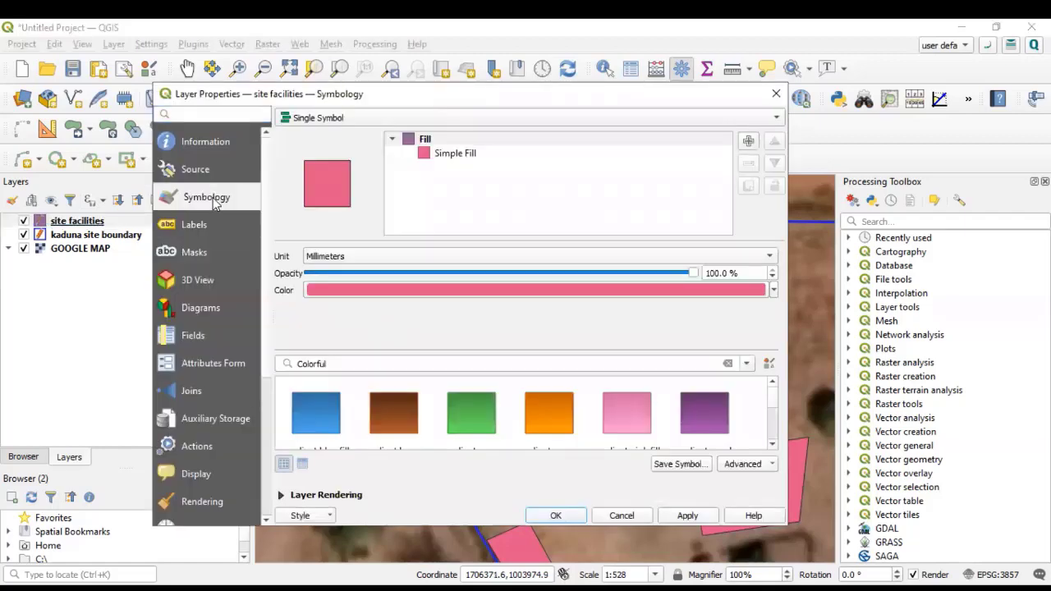
pyautogui.click(460, 117)
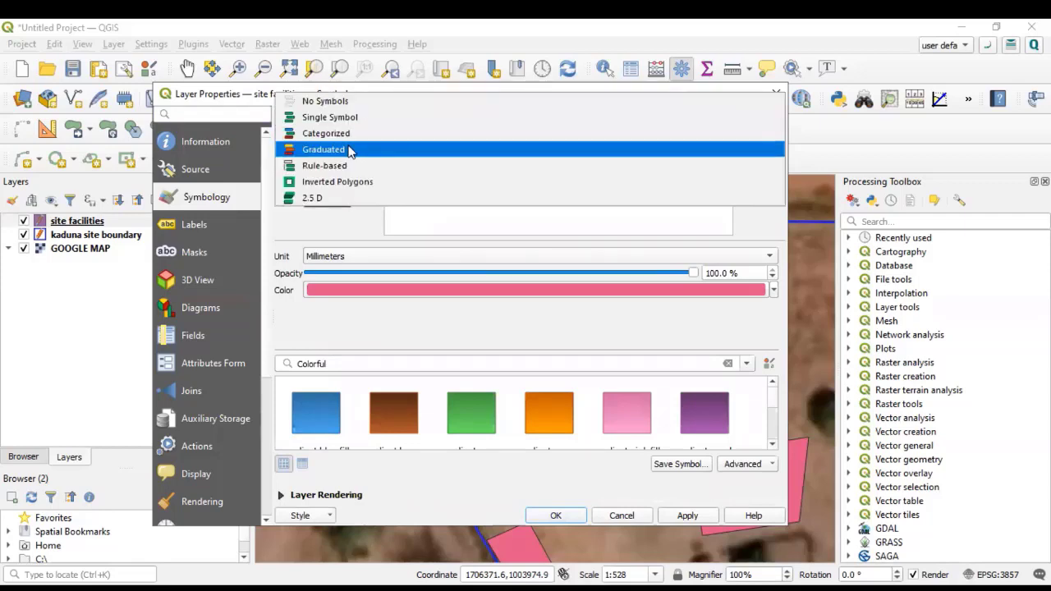
pyautogui.click(353, 134)
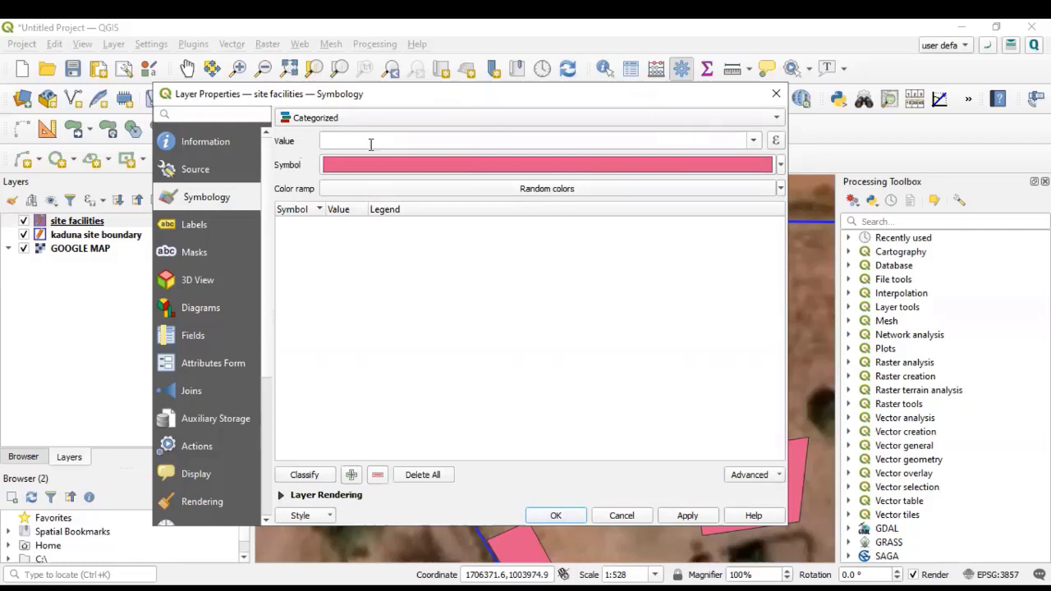
pyautogui.click(752, 144)
pyautogui.click(369, 178)
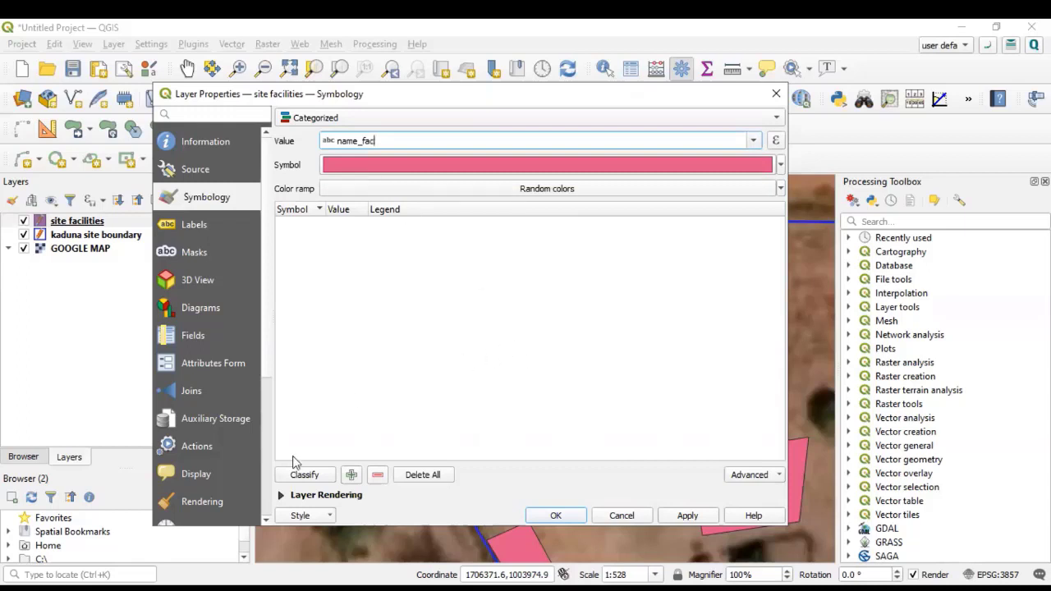
pyautogui.click(302, 475)
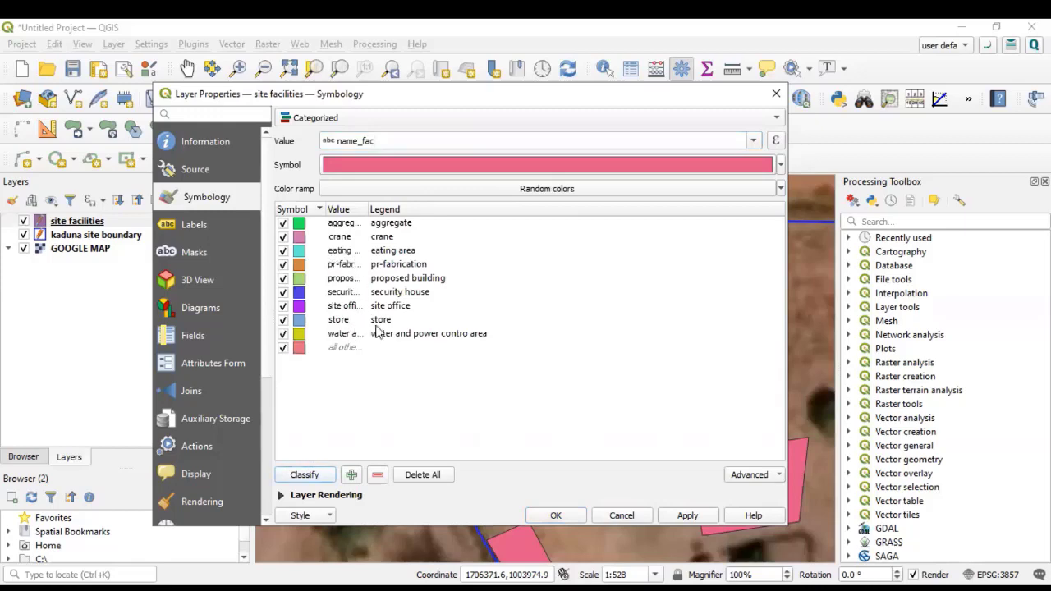
pyautogui.click(556, 515)
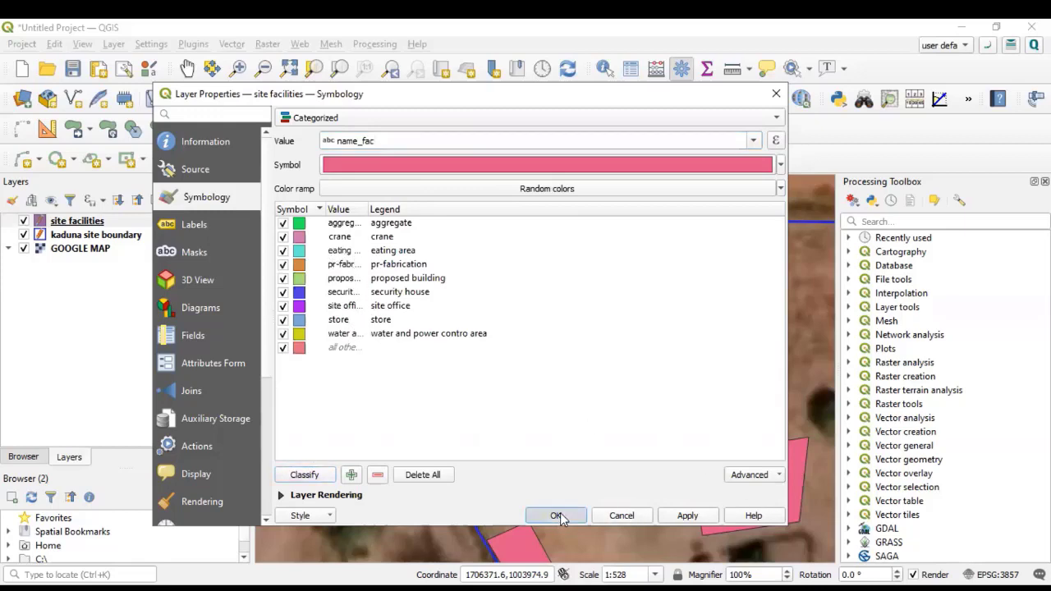
# - Examine the categorized facility colors across the kaduna site at overview and close-up scales, including the facilities along the slanted western boundary
pyautogui.scroll(-2, 444, 362)
pyautogui.scroll(1, 655, 458)
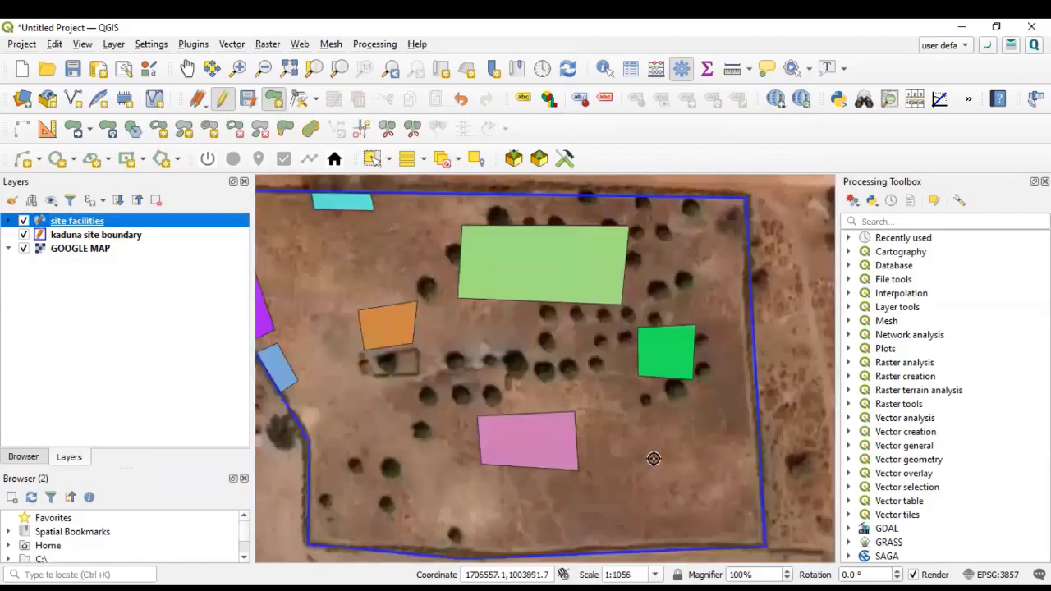
pyautogui.scroll(-1, 529, 446)
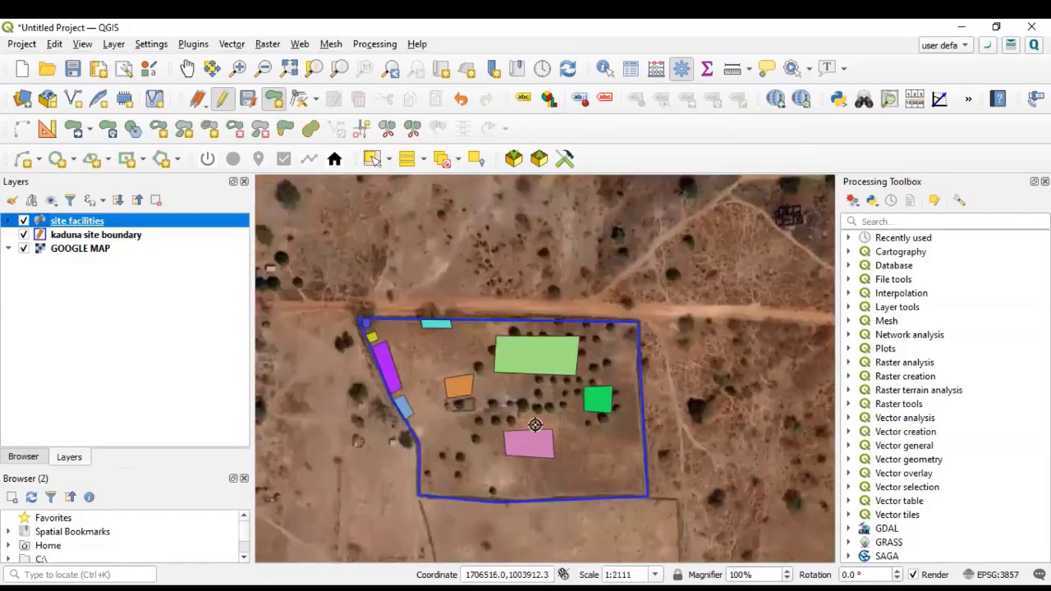
pyautogui.scroll(1, 532, 429)
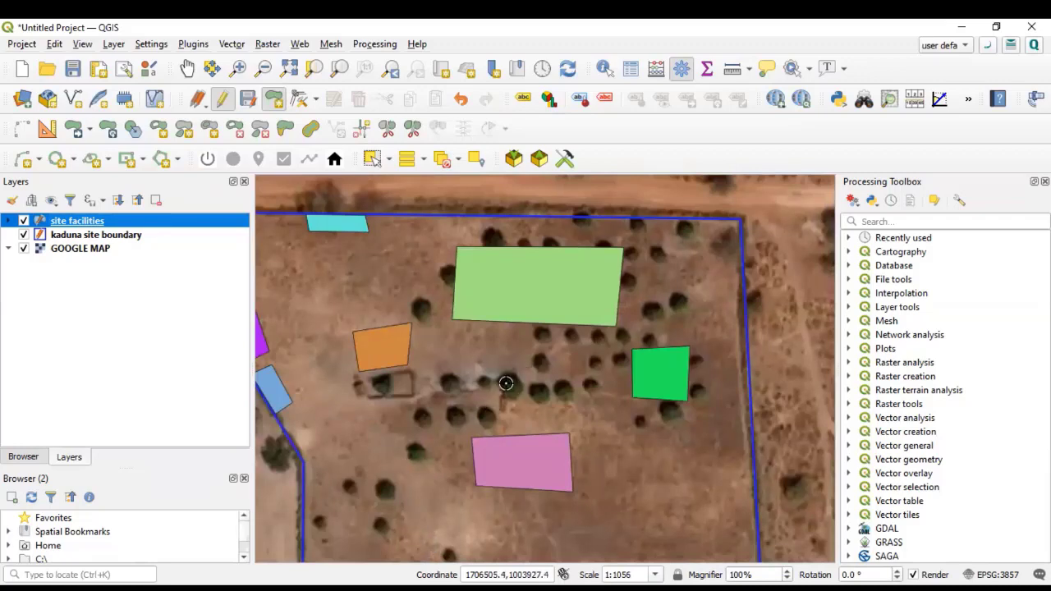
pyautogui.scroll(-1, 503, 387)
pyautogui.scroll(1, 367, 359)
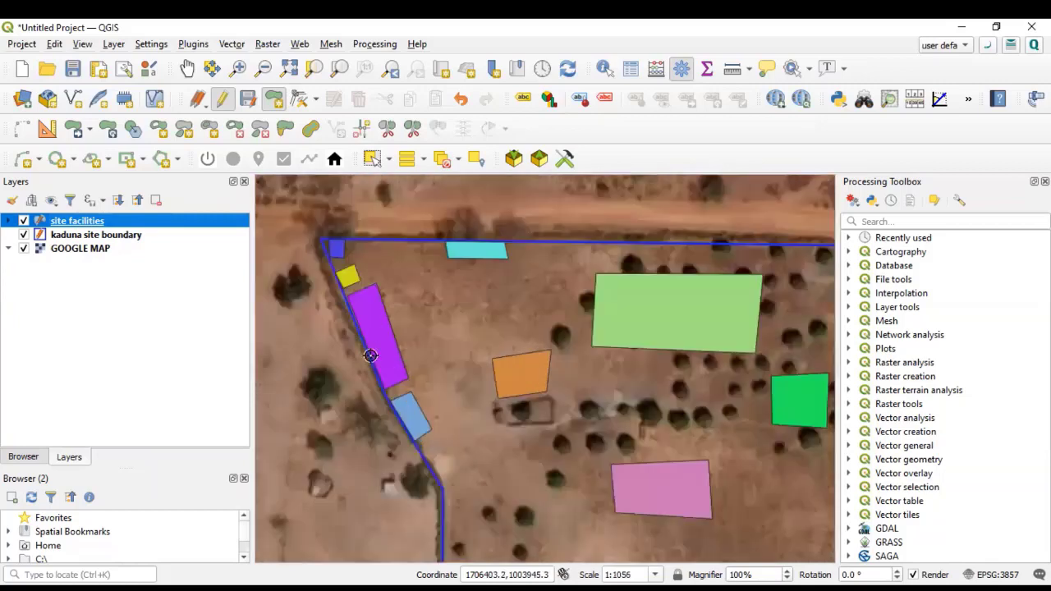
pyautogui.scroll(1, 344, 268)
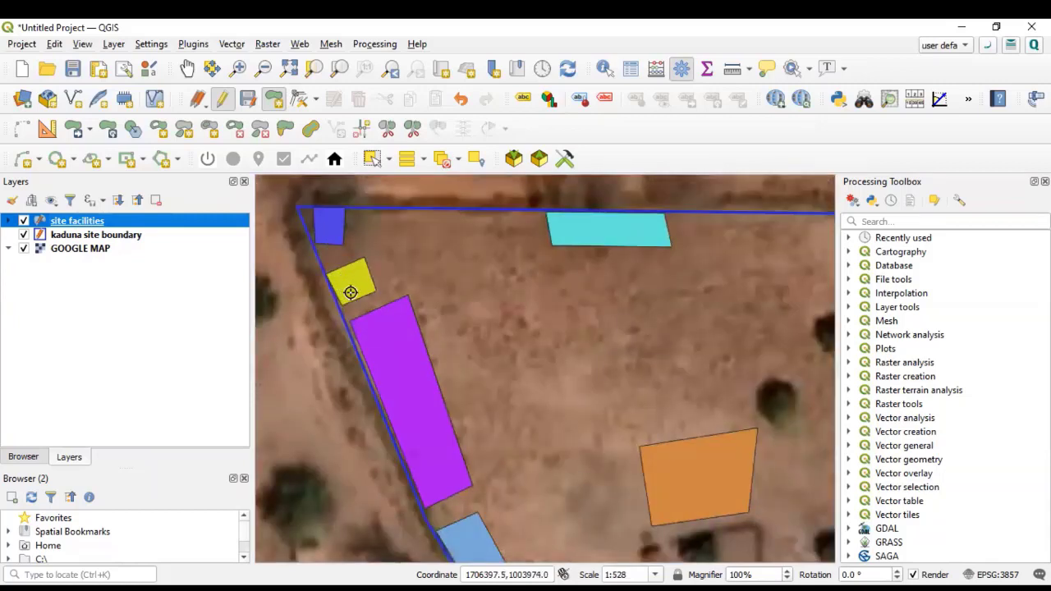
pyautogui.scroll(-2, 353, 295)
pyautogui.scroll(2, 376, 345)
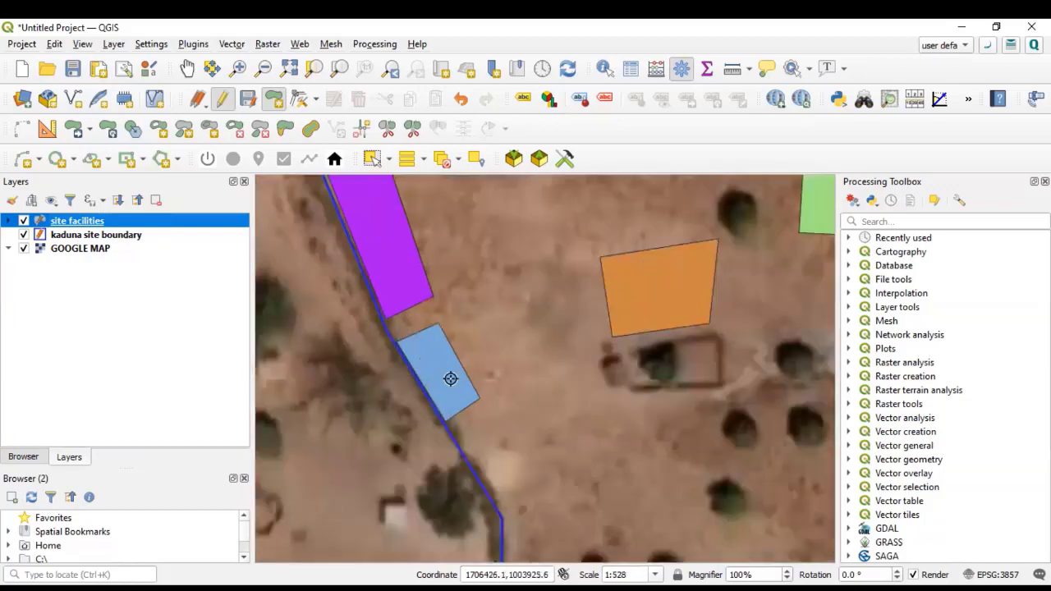
pyautogui.scroll(-2, 450, 375)
pyautogui.scroll(1, 611, 333)
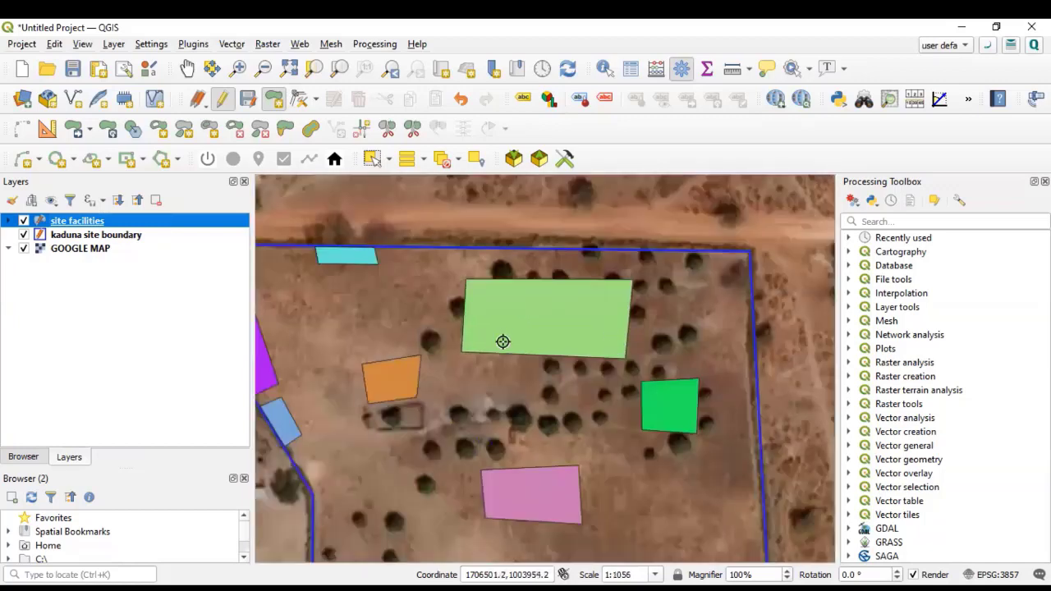
pyautogui.scroll(-1, 503, 341)
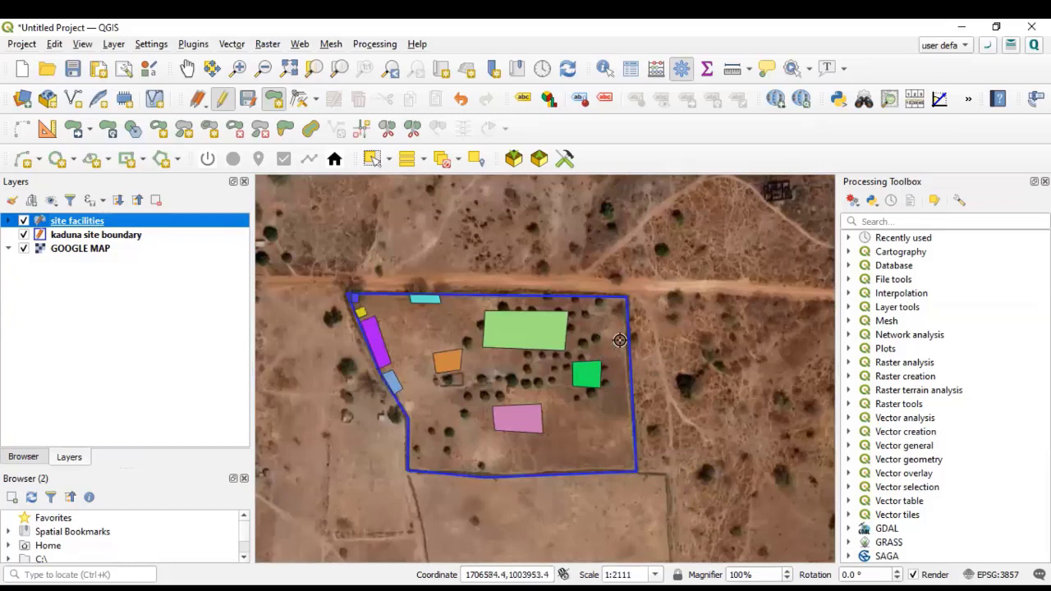
pyautogui.scroll(1, 592, 405)
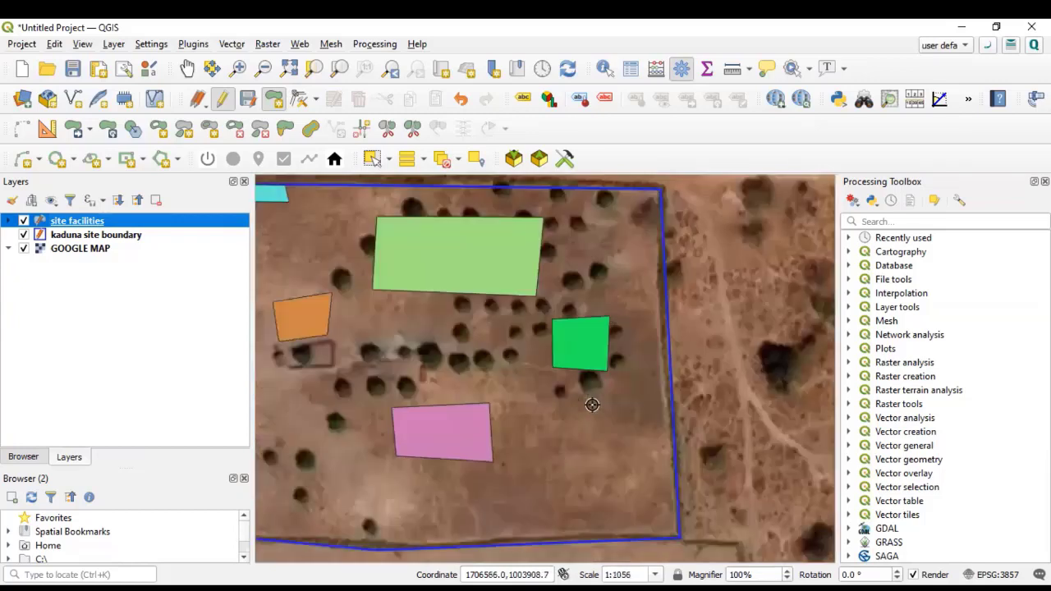
pyautogui.scroll(-1, 568, 409)
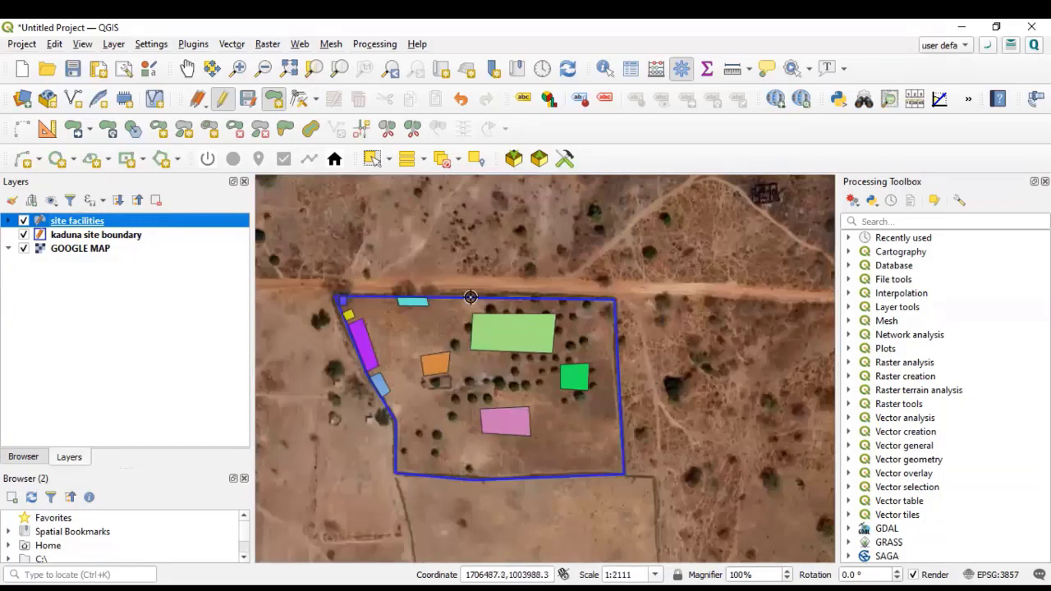
pyautogui.scroll(1, 459, 298)
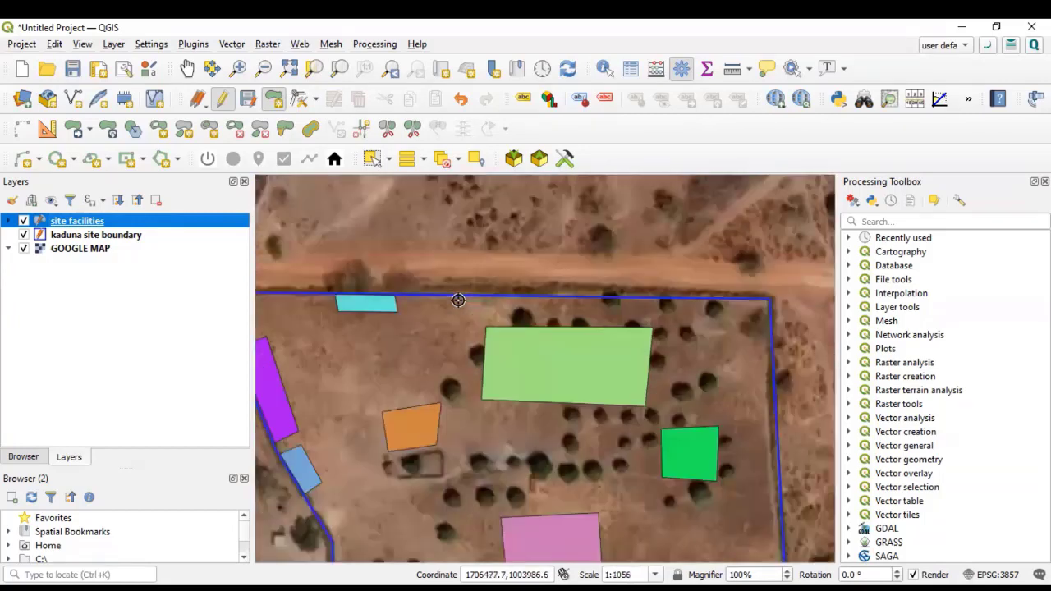
pyautogui.scroll(-1, 510, 317)
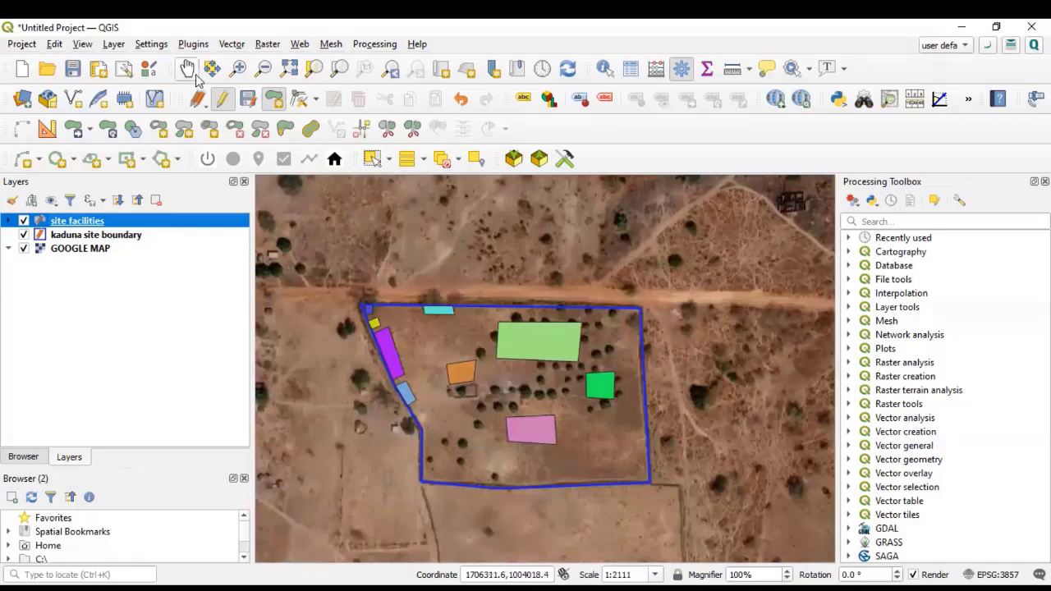
# - Set up a new shapefile layer named site access in the shp folder, with Line as its geometry type
pyautogui.click(115, 45)
pyautogui.moveTo(152, 80)
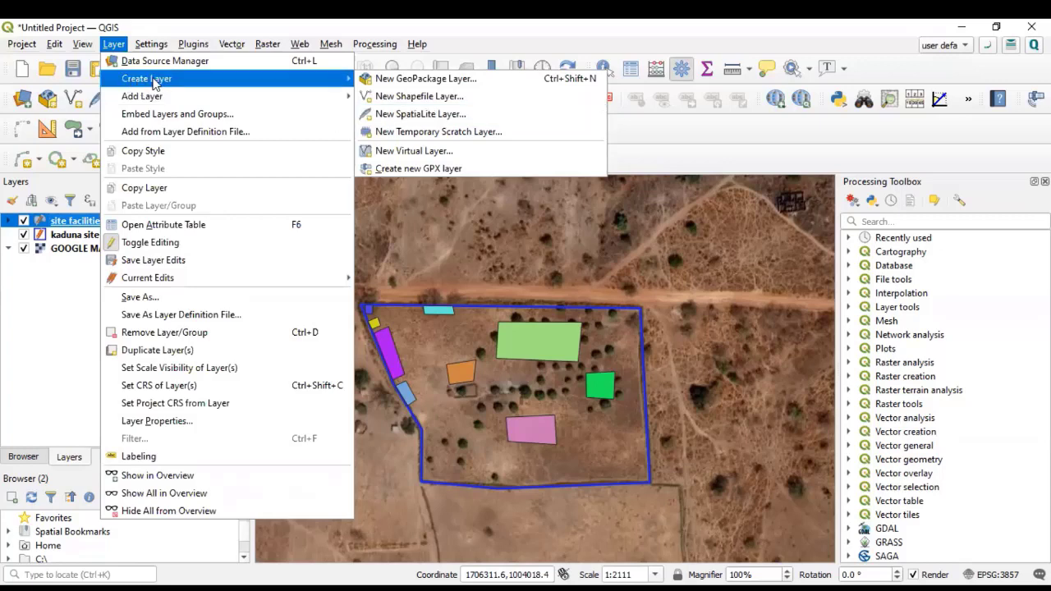
pyautogui.click(399, 98)
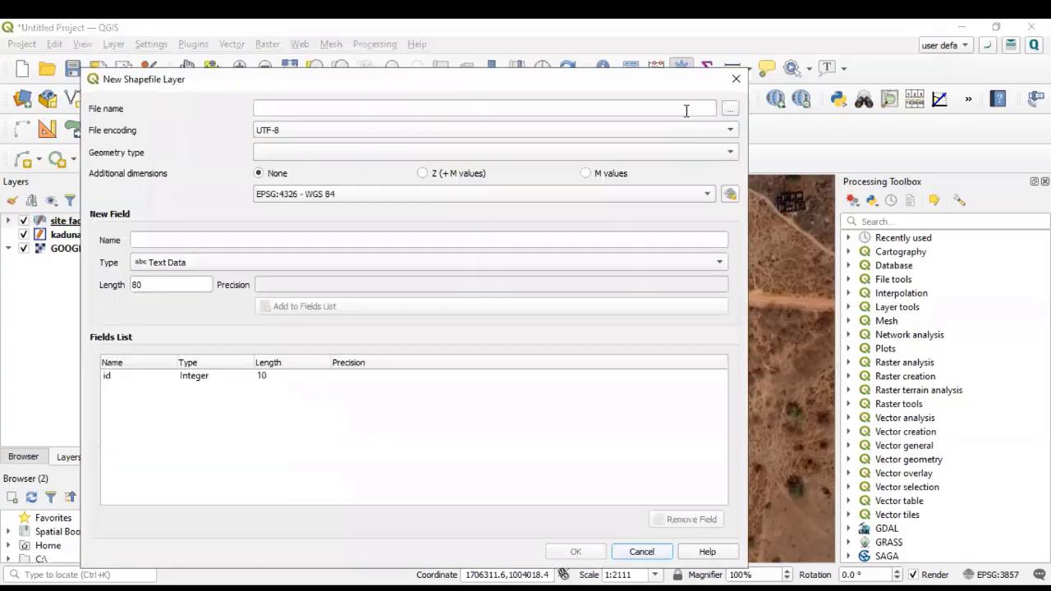
pyautogui.click(733, 110)
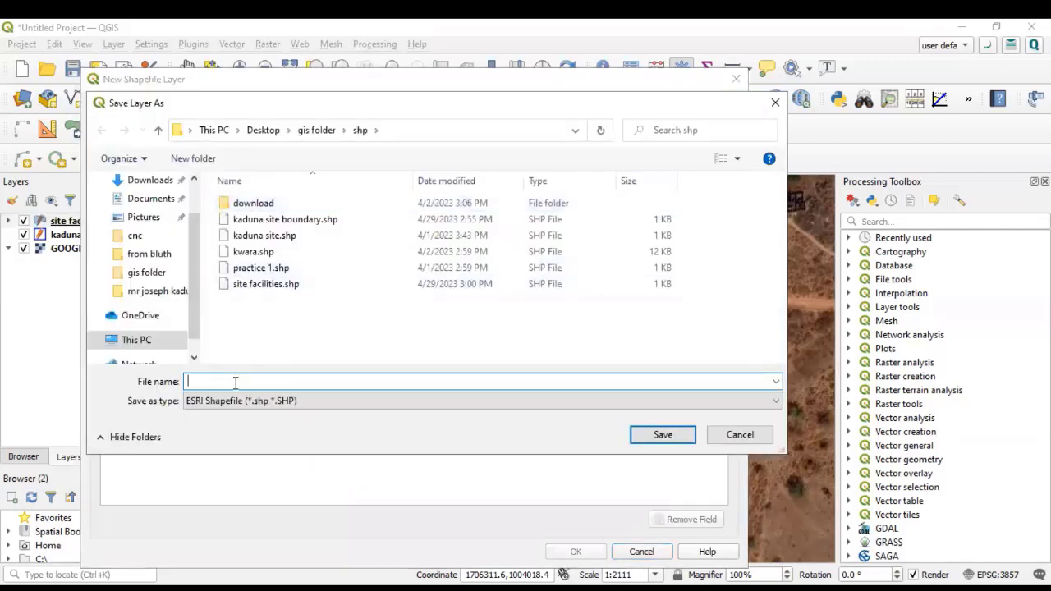
pyautogui.write('site')
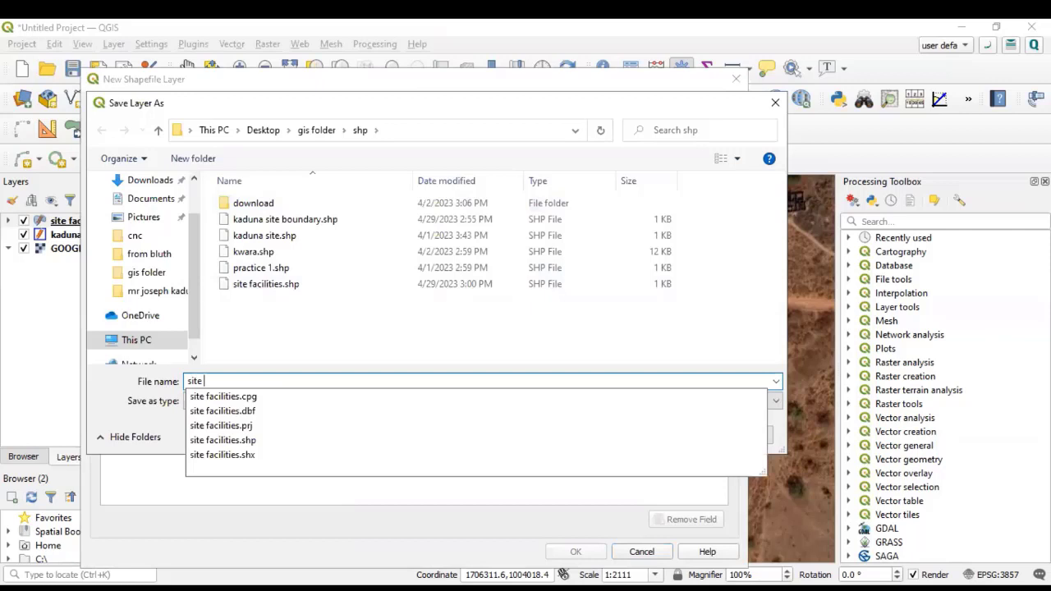
pyautogui.write(' ae')
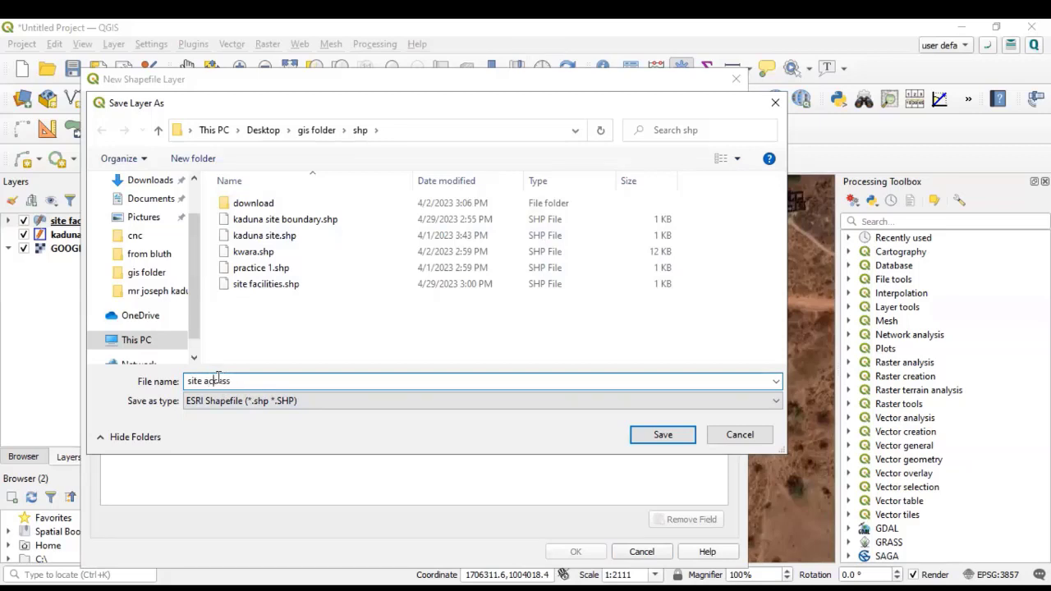
pyautogui.click(218, 380)
pyautogui.write('c')
pyautogui.click(644, 432)
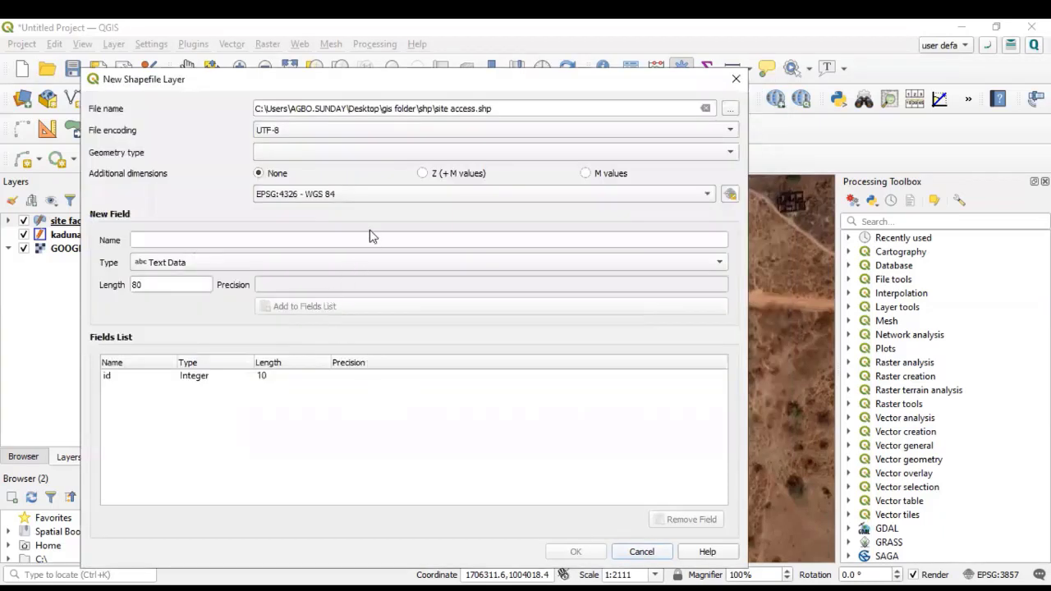
pyautogui.click(320, 153)
pyautogui.click(581, 551)
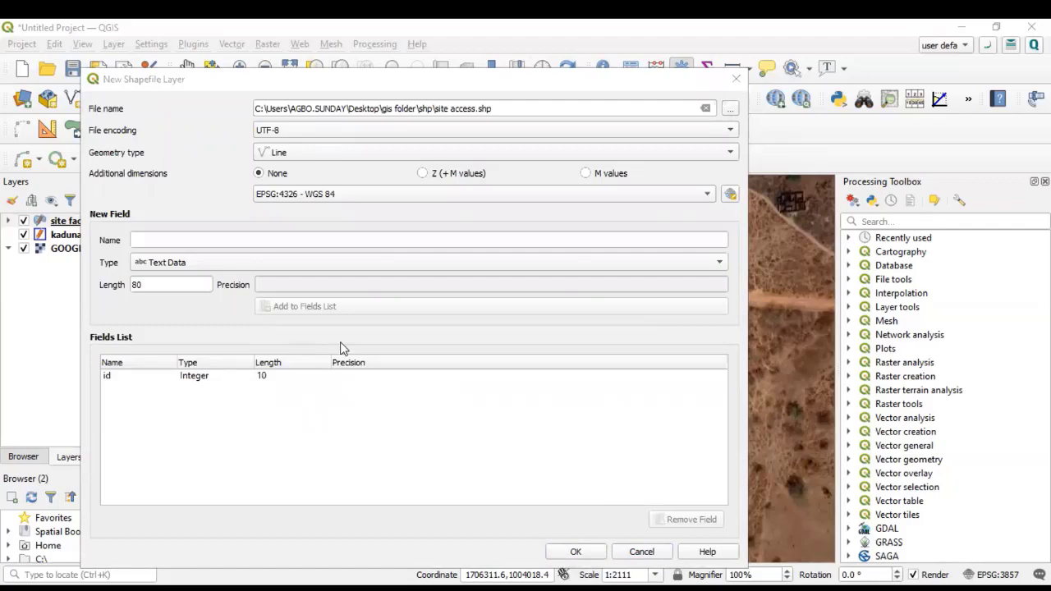
# - Enter name as the new text field's name, create the site access layer, and close the leftover measurement window
pyautogui.click(156, 239)
pyautogui.write('si')
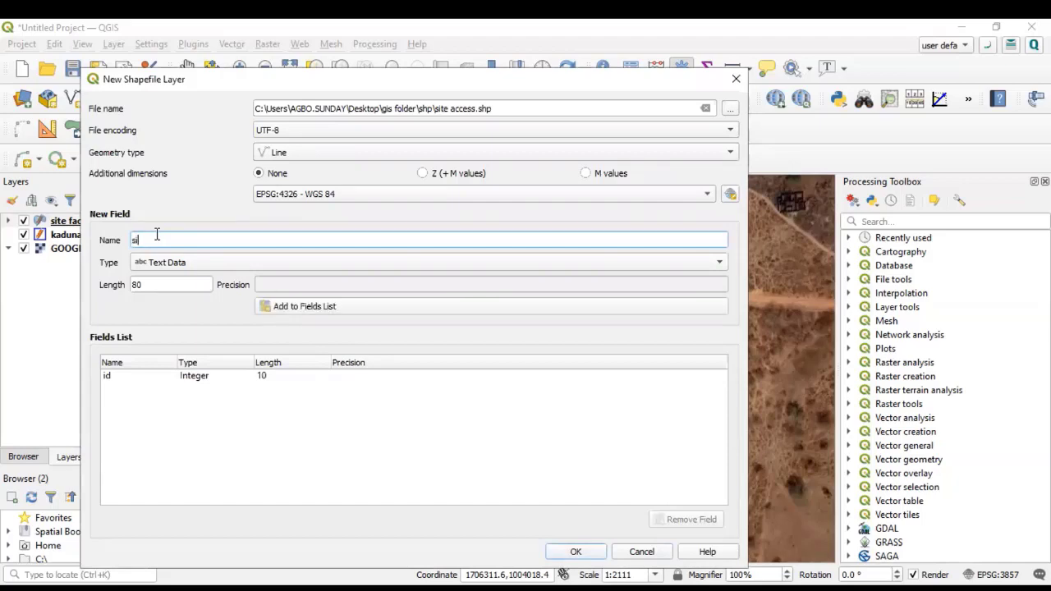
pyautogui.press('BackSpace')
pyautogui.press('BackSpace')
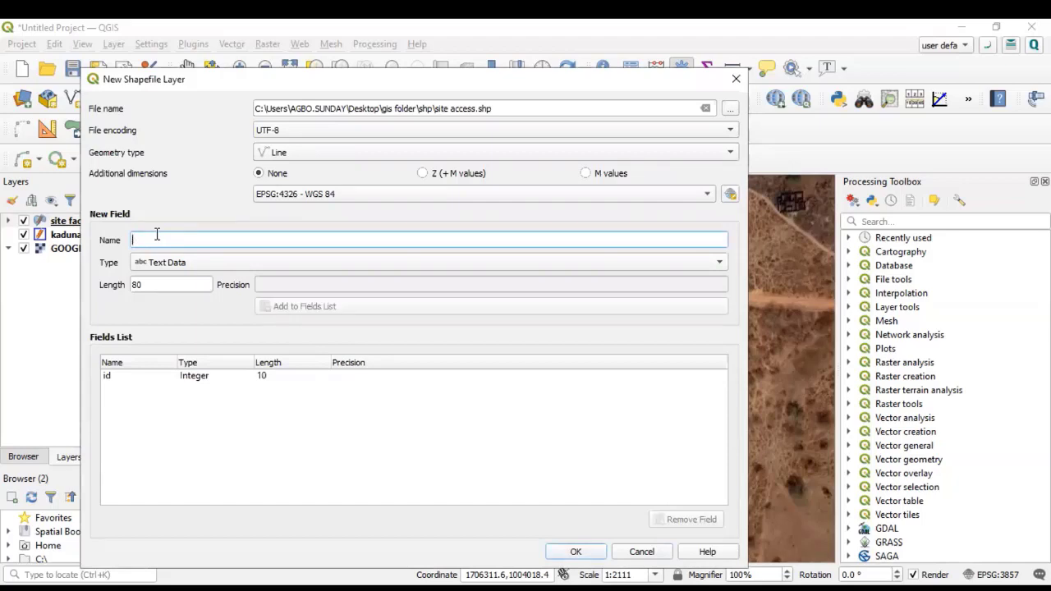
pyautogui.write('rp')
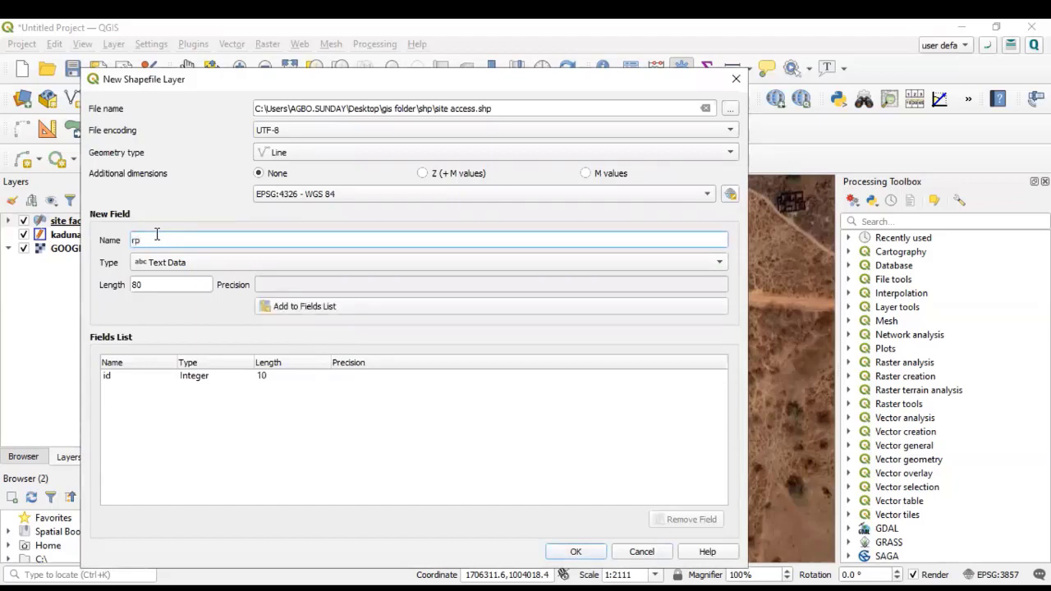
pyautogui.press('BackSpace')
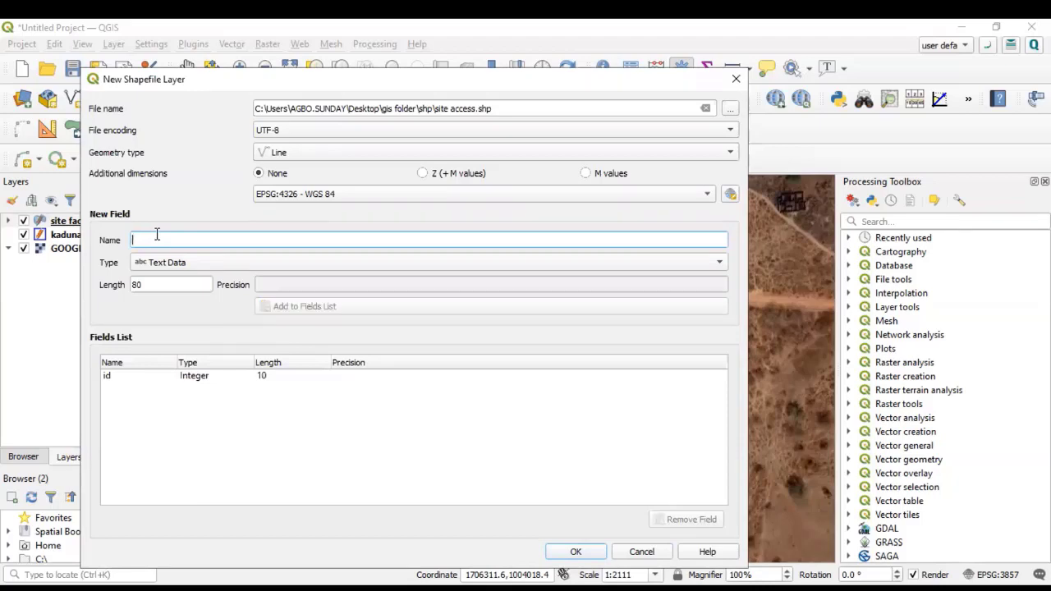
pyautogui.write('name')
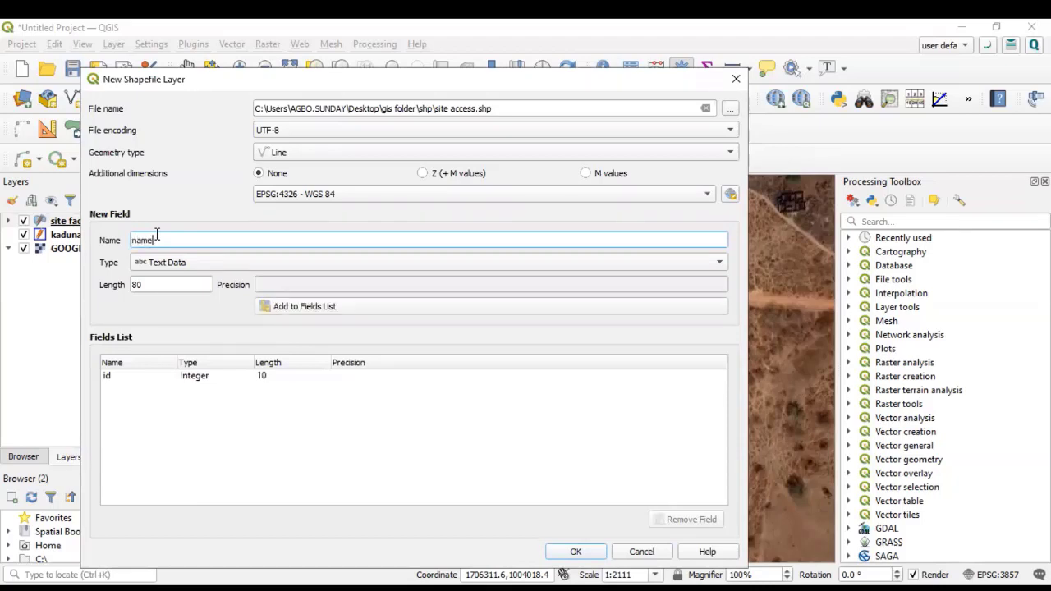
pyautogui.click(581, 557)
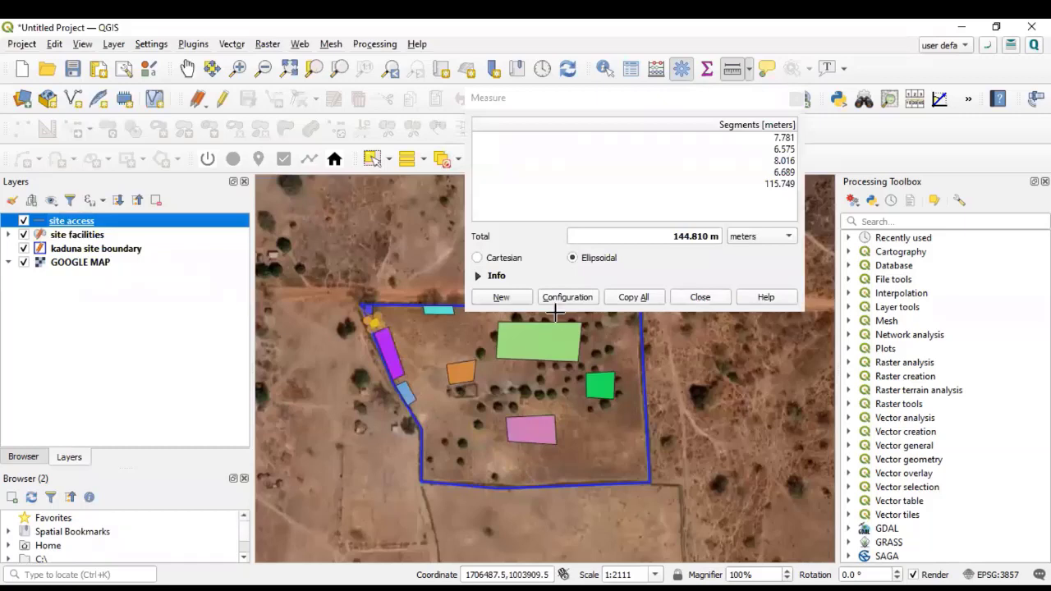
pyautogui.click(700, 299)
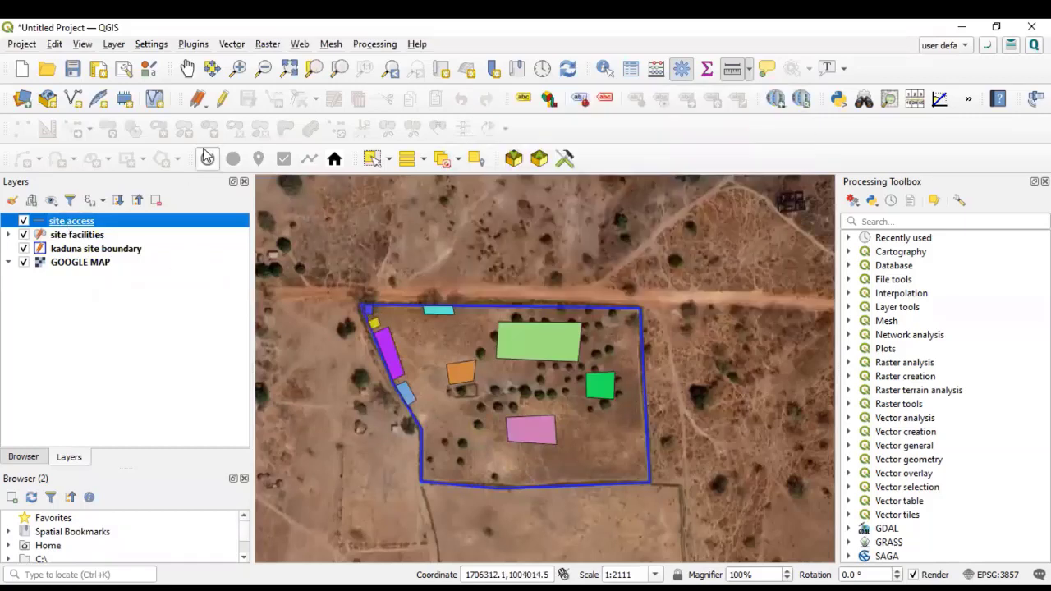
# - Digitize two lines in the site access layer along the northern and southern edges of the dirt road above the site, leaving id empty
pyautogui.click(222, 99)
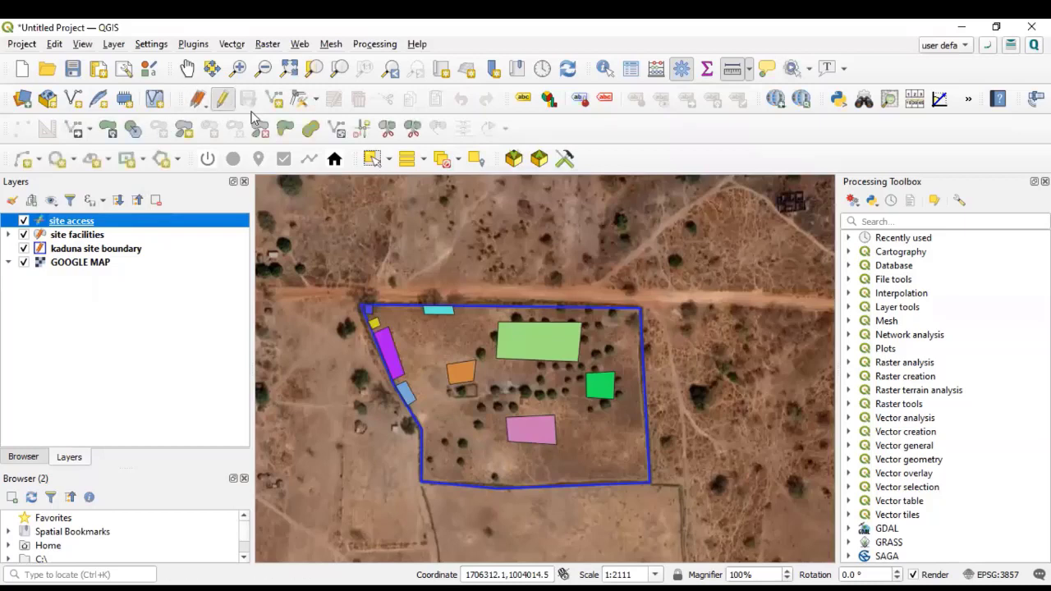
pyautogui.scroll(1, 404, 299)
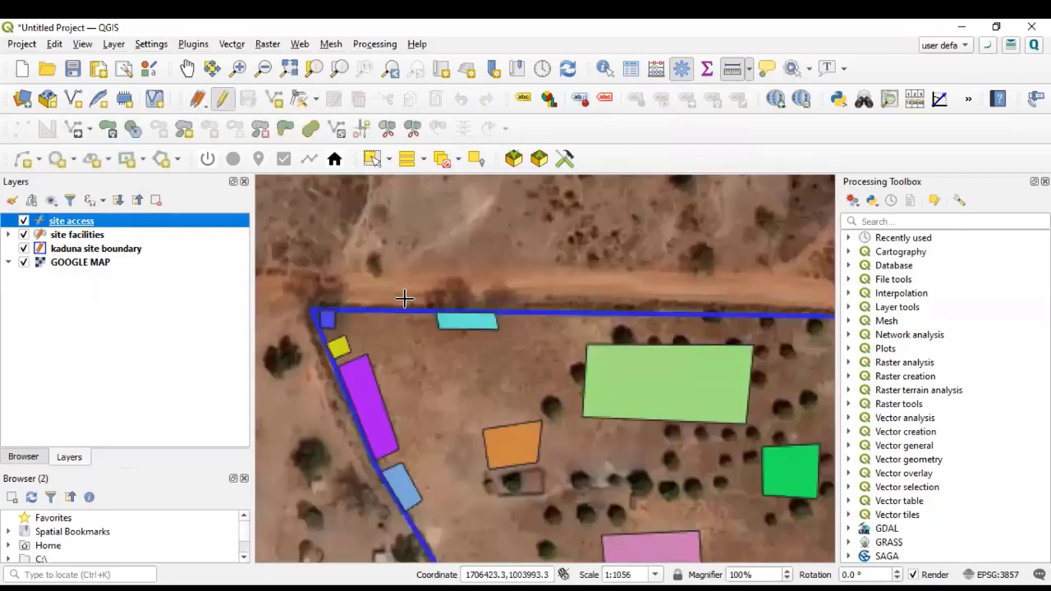
pyautogui.click(331, 270)
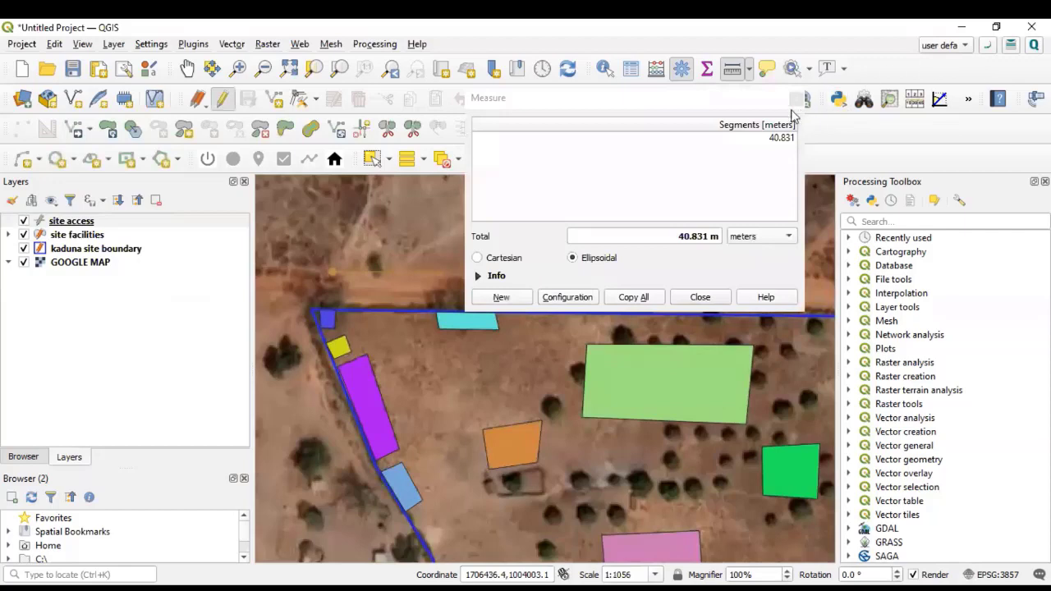
pyautogui.click(70, 222)
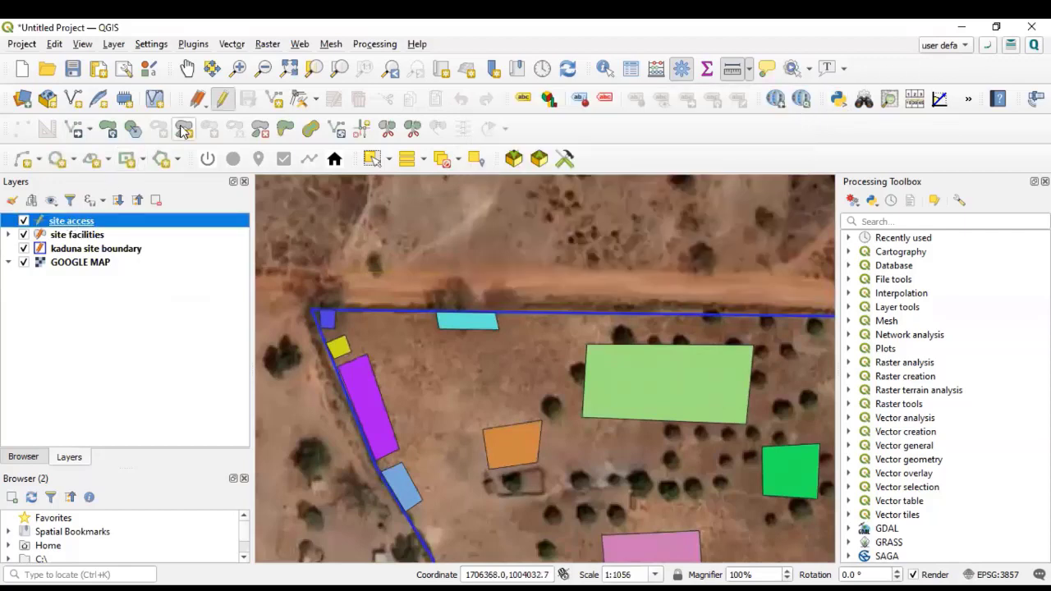
pyautogui.click(275, 99)
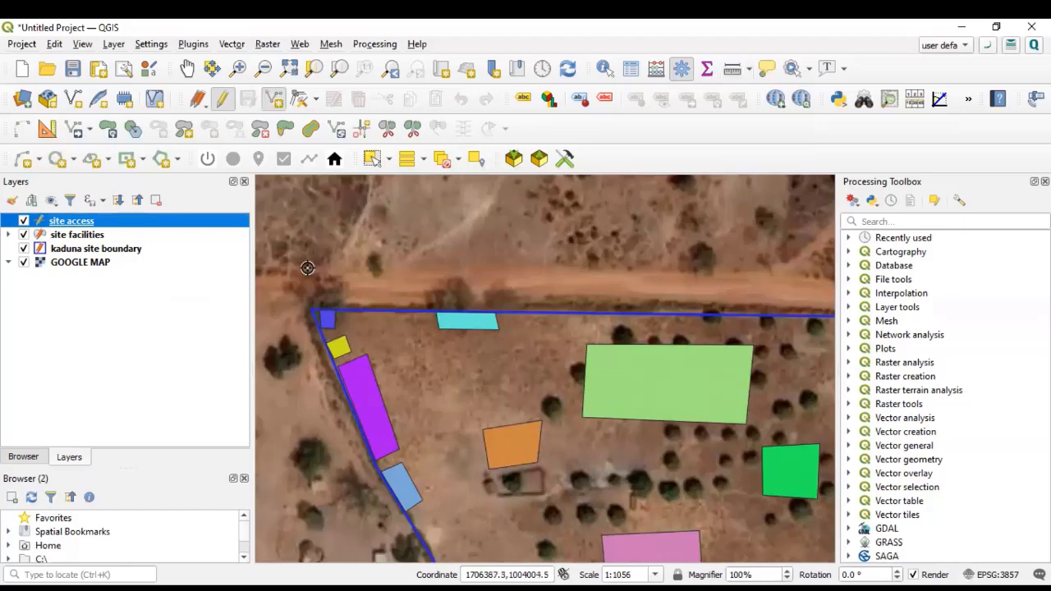
pyautogui.scroll(-1, 304, 271)
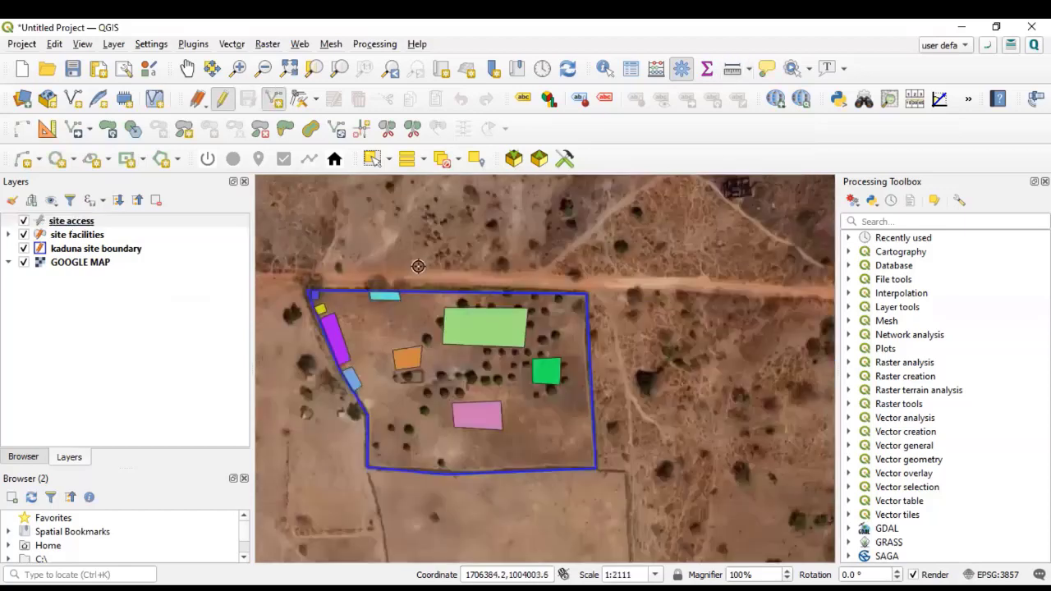
pyautogui.rightClick(699, 276)
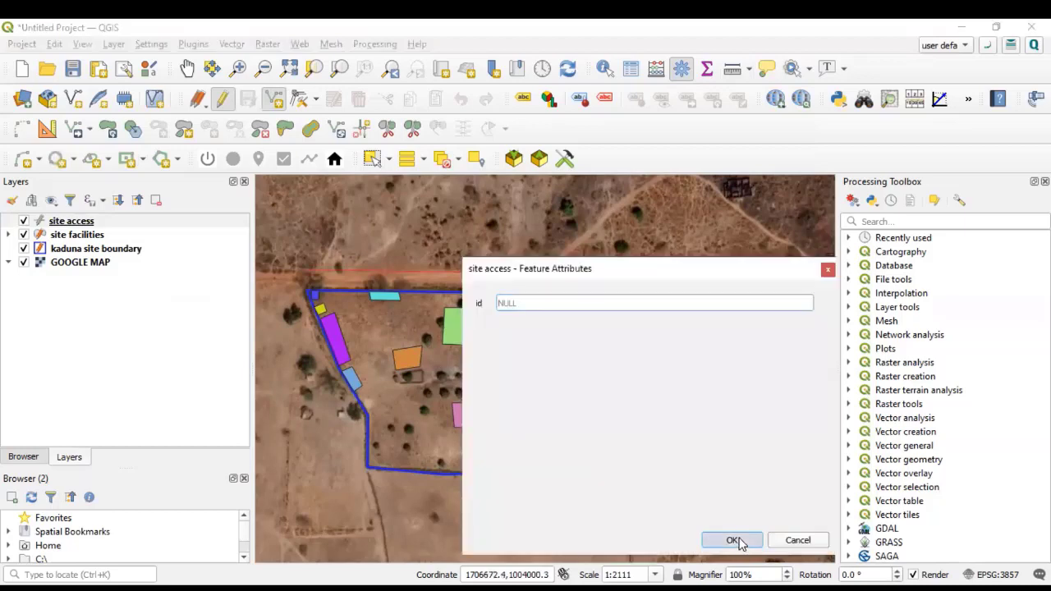
pyautogui.click(735, 539)
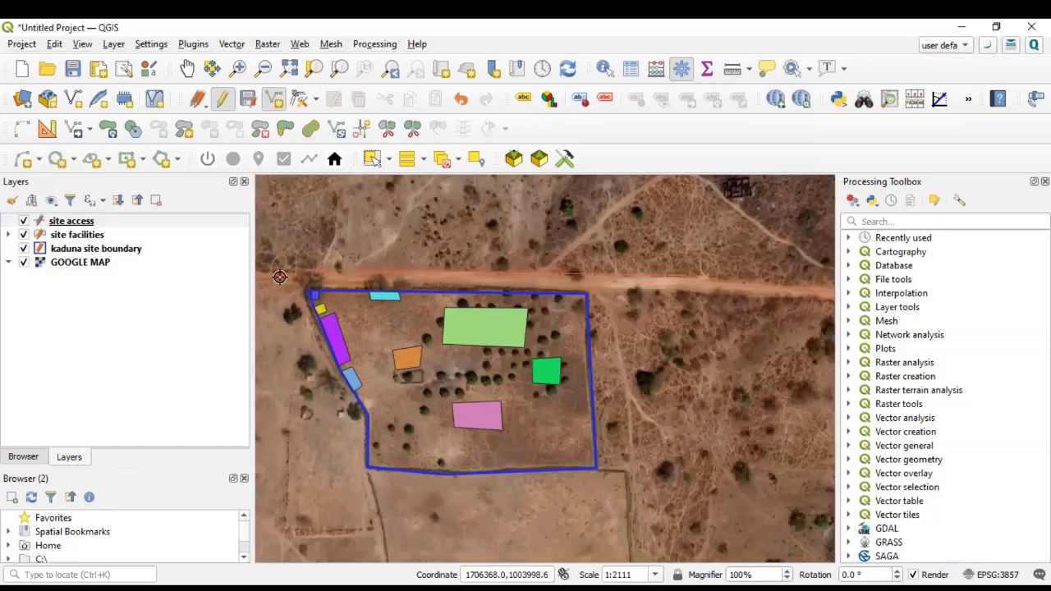
pyautogui.rightClick(708, 290)
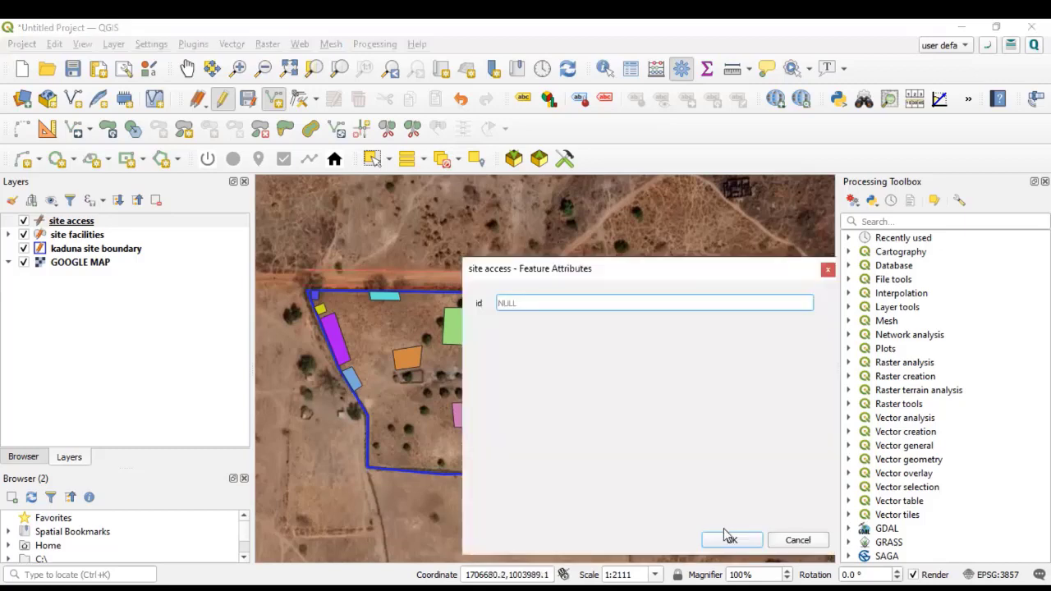
pyautogui.click(728, 537)
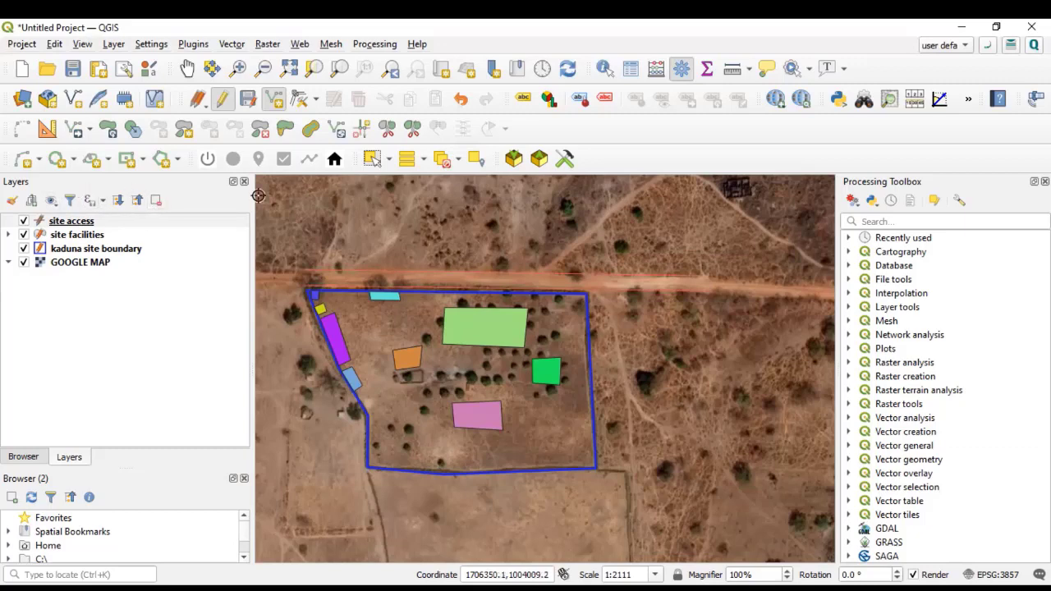
# - Style the site access layer's simple line in red with a stroke width of 1.26 millimeters
pyautogui.click(89, 218)
pyautogui.doubleClick(92, 219)
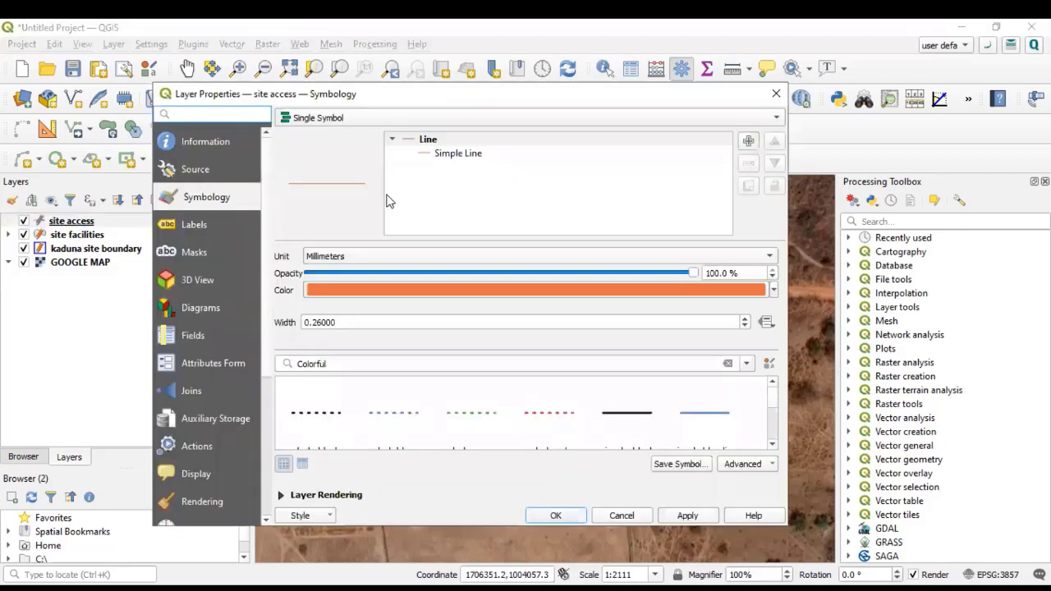
pyautogui.click(442, 156)
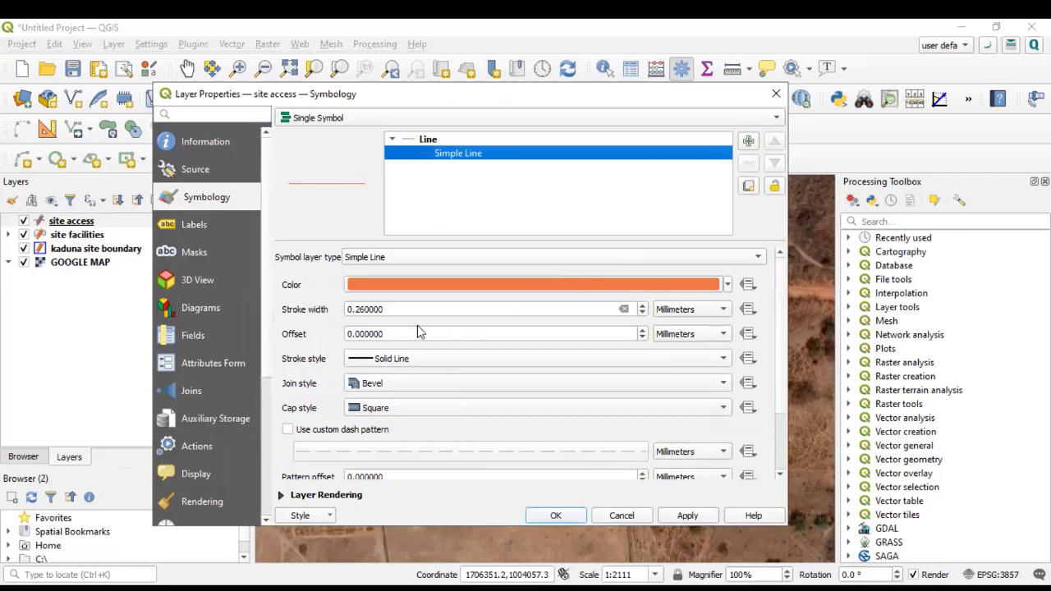
pyautogui.click(641, 305)
pyautogui.click(641, 305)
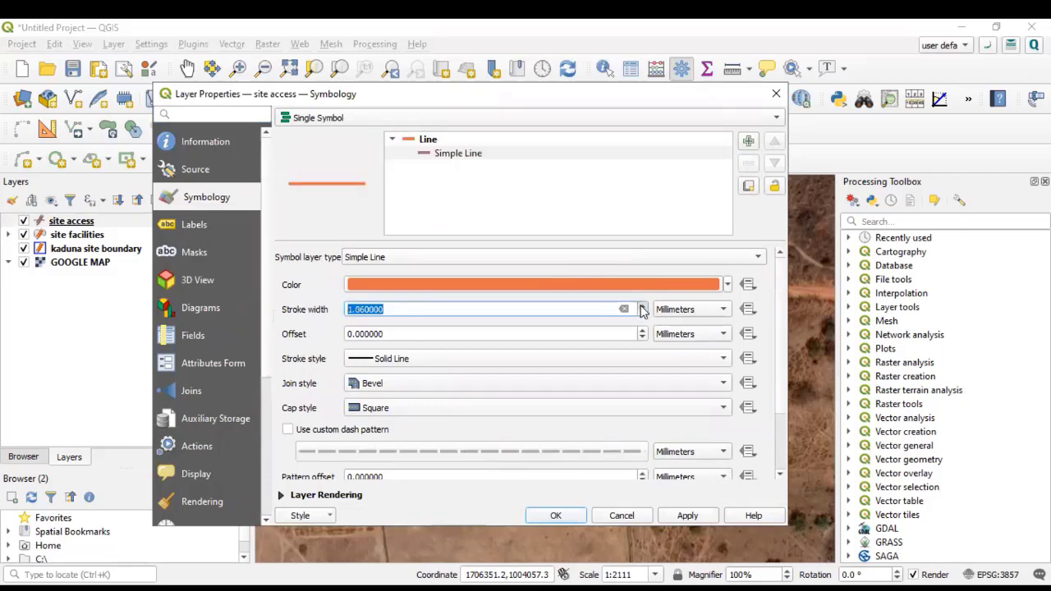
pyautogui.click(641, 305)
pyautogui.click(641, 305)
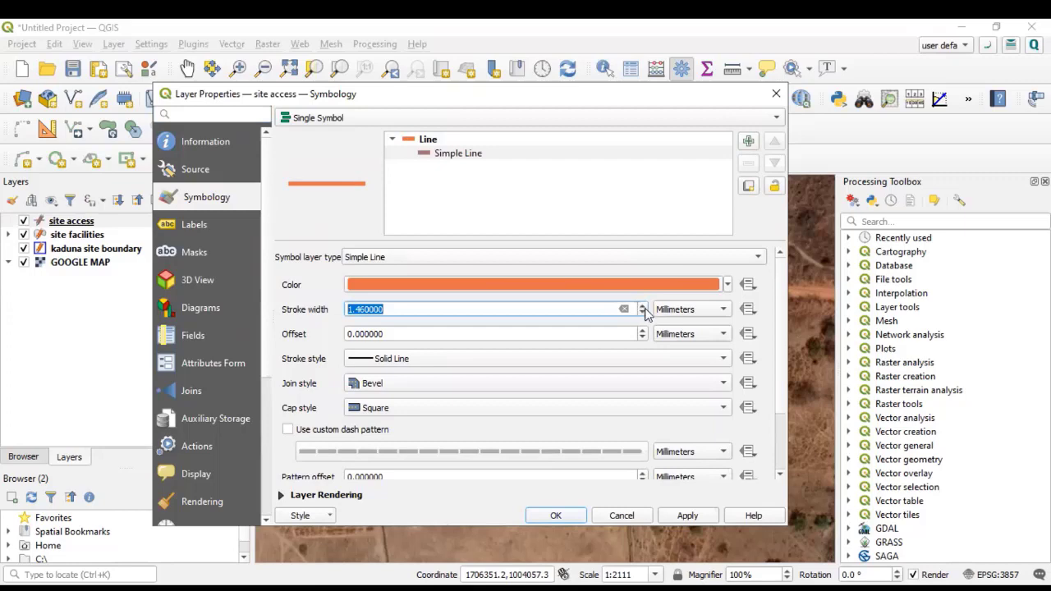
pyautogui.click(727, 284)
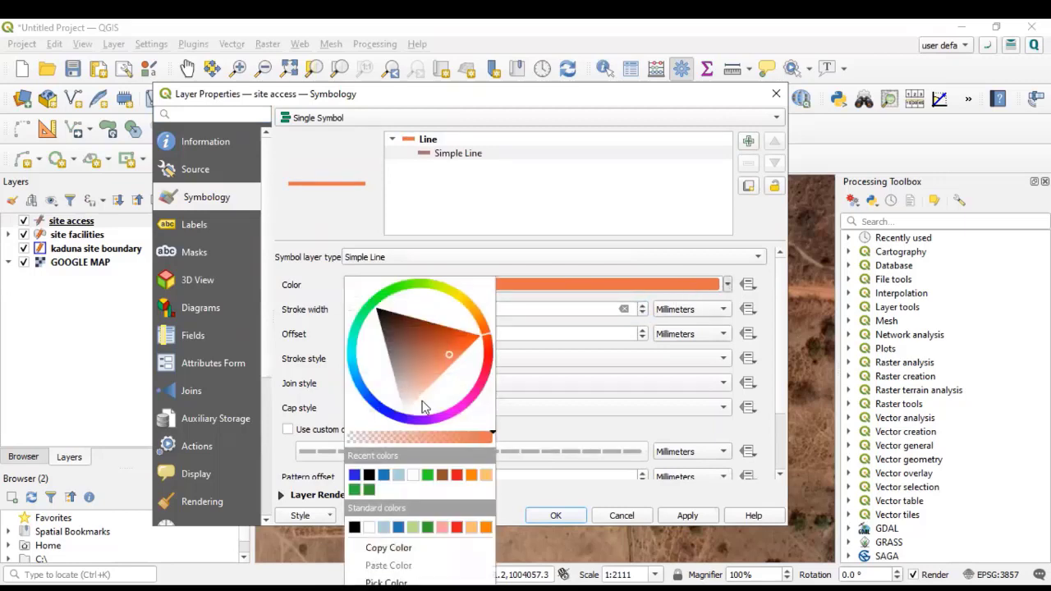
pyautogui.click(457, 476)
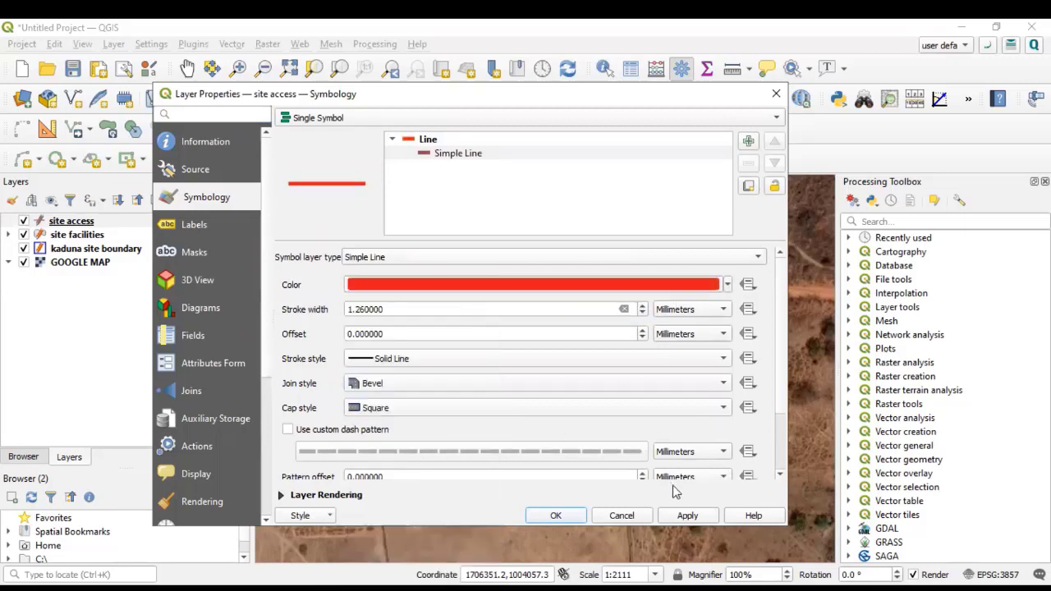
pyautogui.click(555, 515)
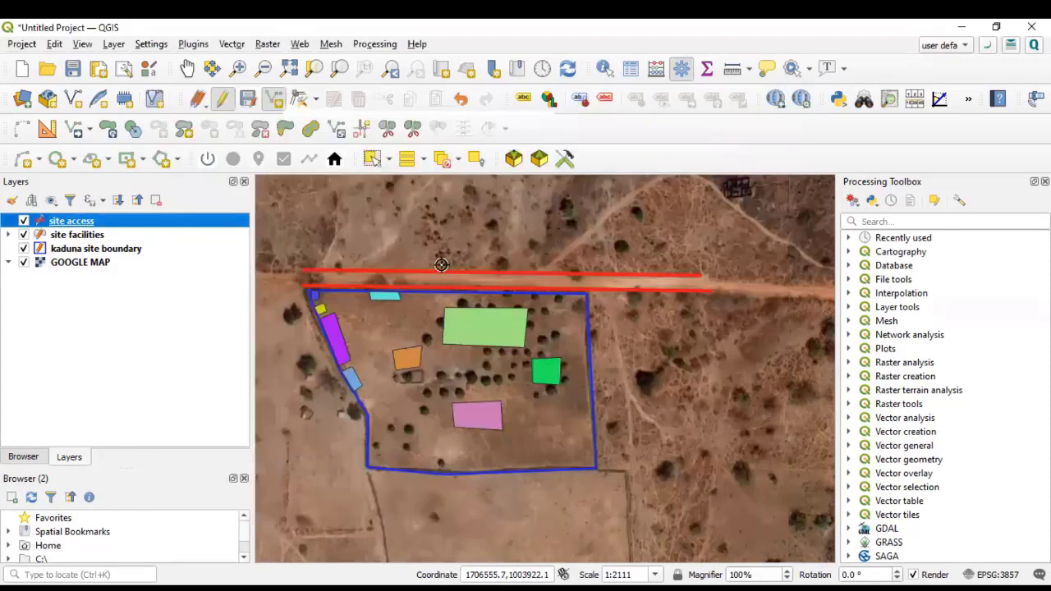
# - Examine the styled road lines along the site's northern boundary at overview and close-up scales
pyautogui.scroll(-2, 401, 305)
pyautogui.scroll(1, 401, 304)
pyautogui.scroll(1, 434, 244)
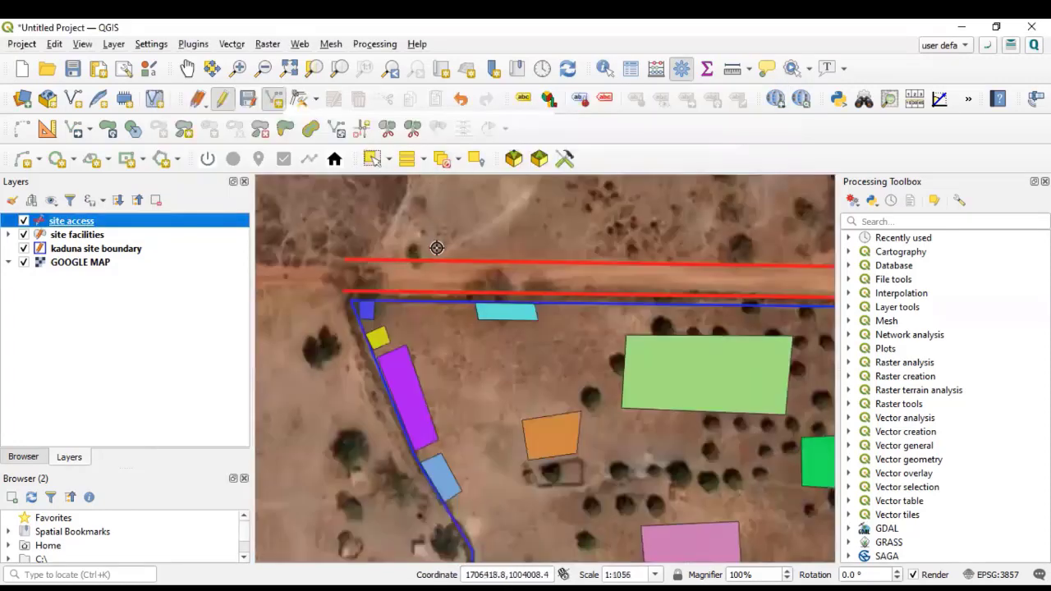
pyautogui.scroll(-1, 632, 357)
pyautogui.scroll(2, 532, 269)
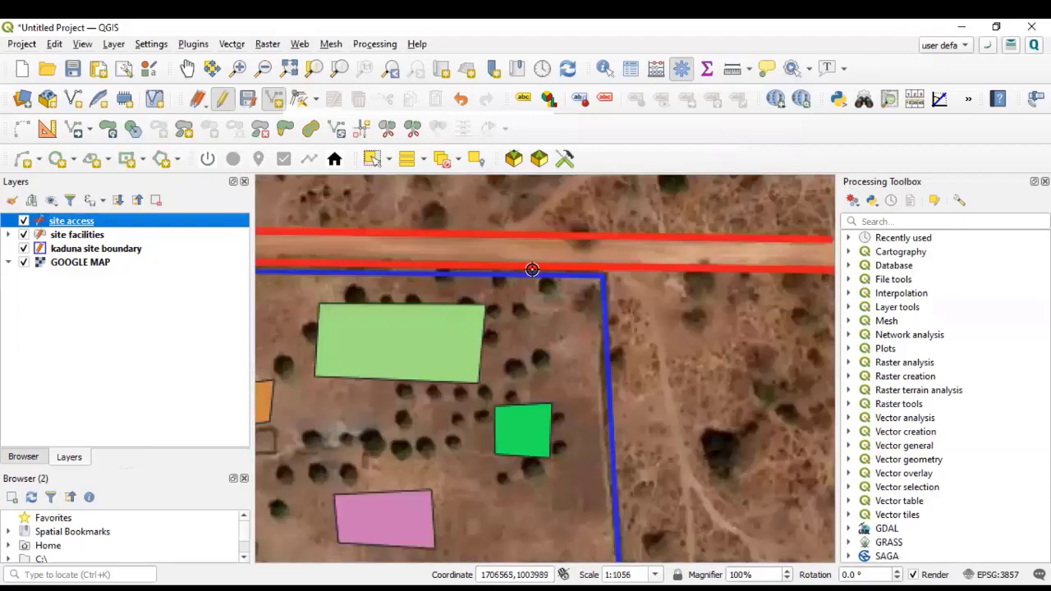
pyautogui.scroll(-2, 537, 271)
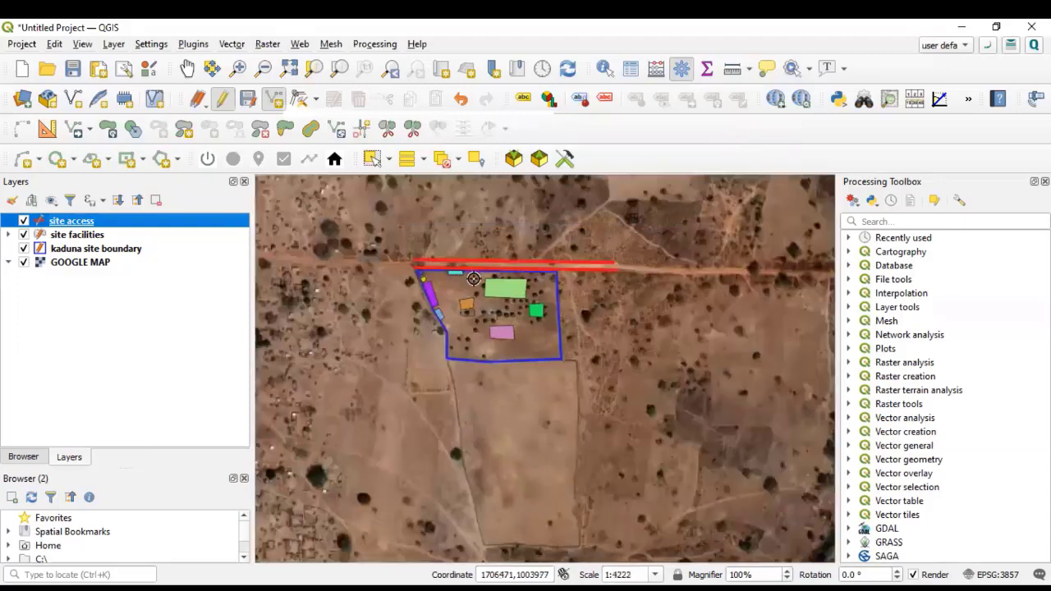
pyautogui.scroll(1, 476, 278)
pyautogui.scroll(1, 478, 279)
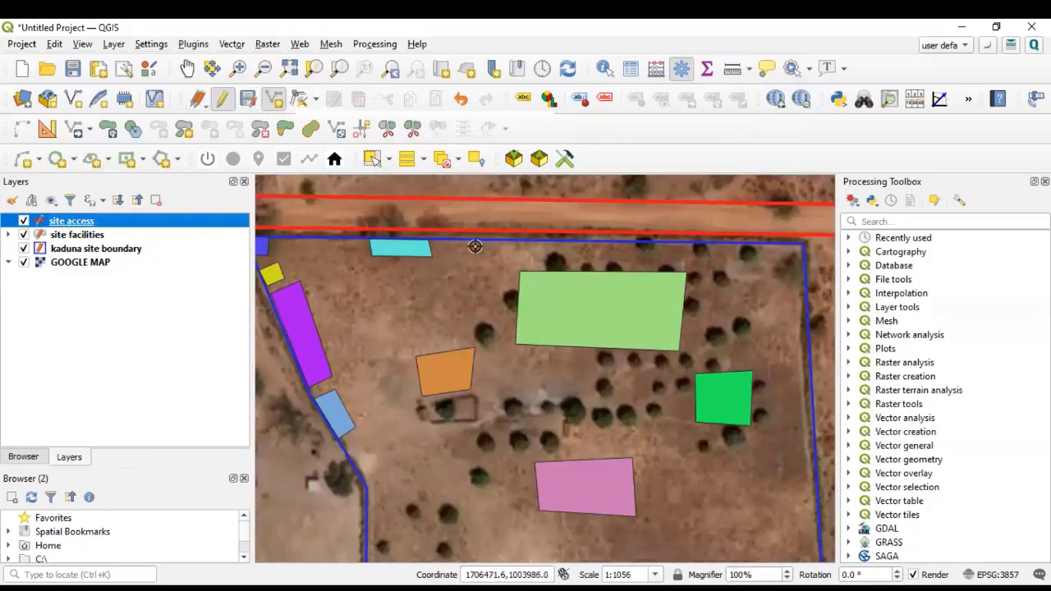
# - Digitize an access line from the road near the northwest corner, past the western facilities, then east near the southern boundary to the eastern boundary
pyautogui.scroll(-1, 472, 246)
pyautogui.scroll(1, 396, 249)
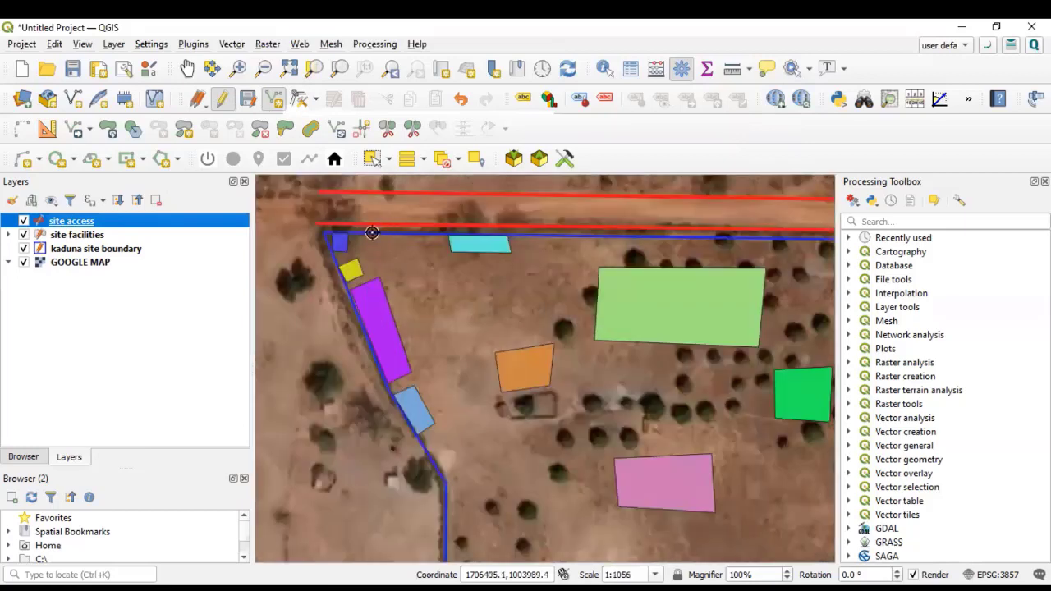
pyautogui.click(371, 225)
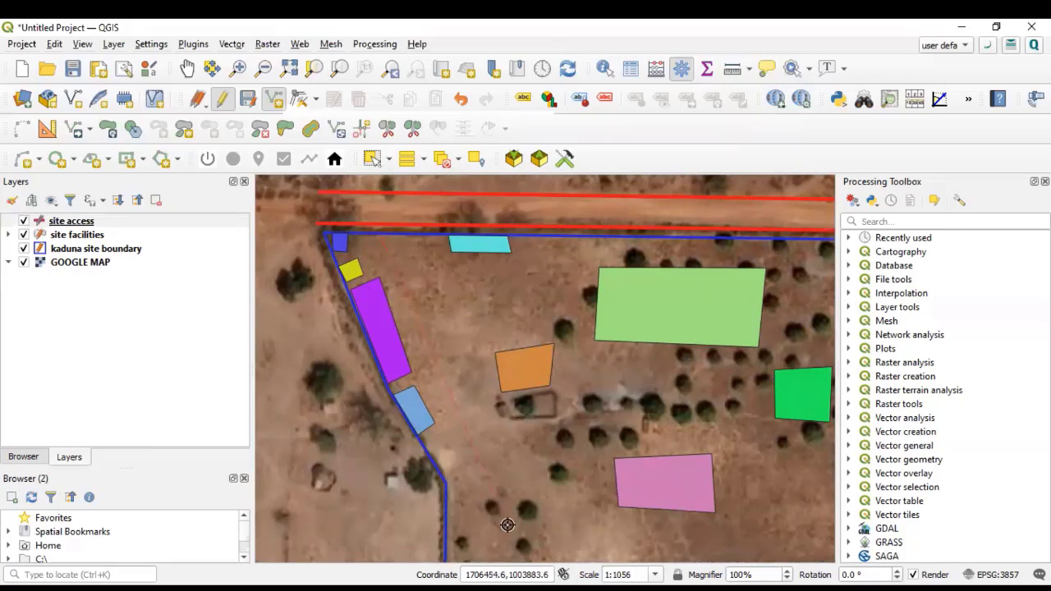
pyautogui.moveTo(507, 525); pyautogui.dragTo(507, 500)
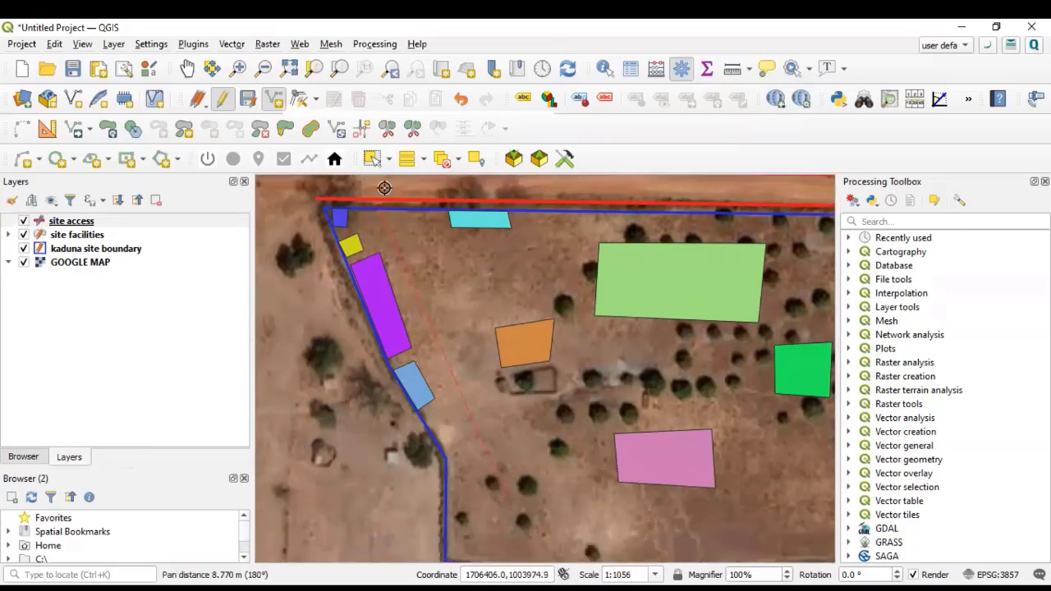
pyautogui.scroll(-2, 488, 453)
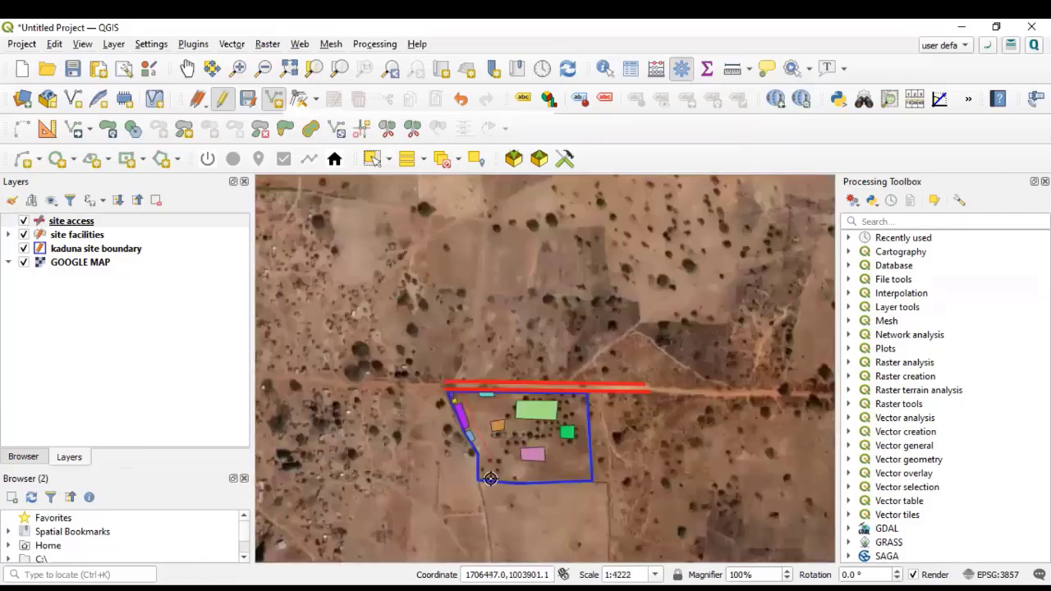
pyautogui.scroll(2, 496, 483)
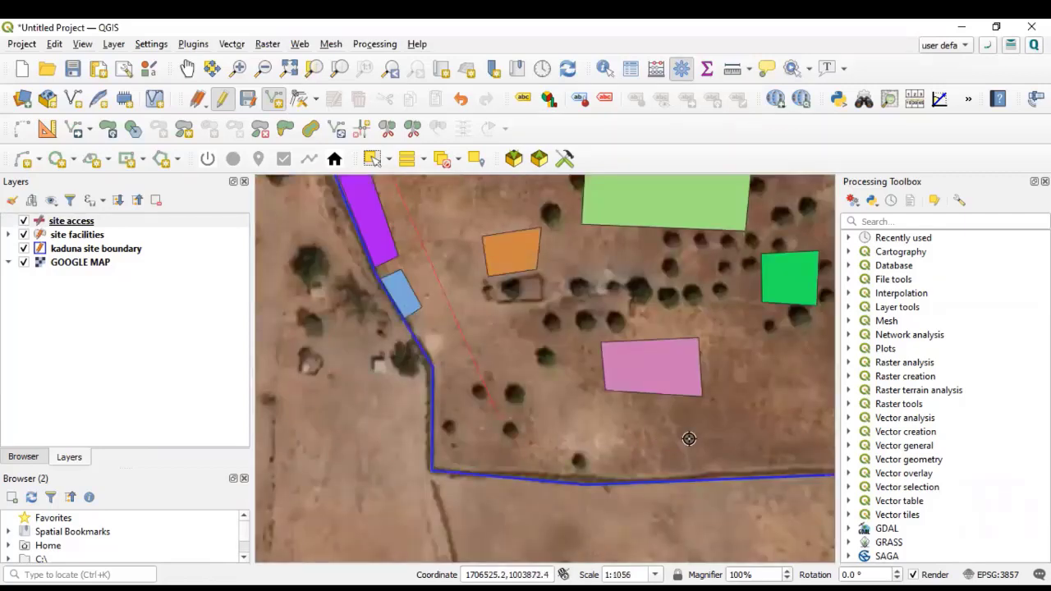
pyautogui.scroll(-2, 703, 437)
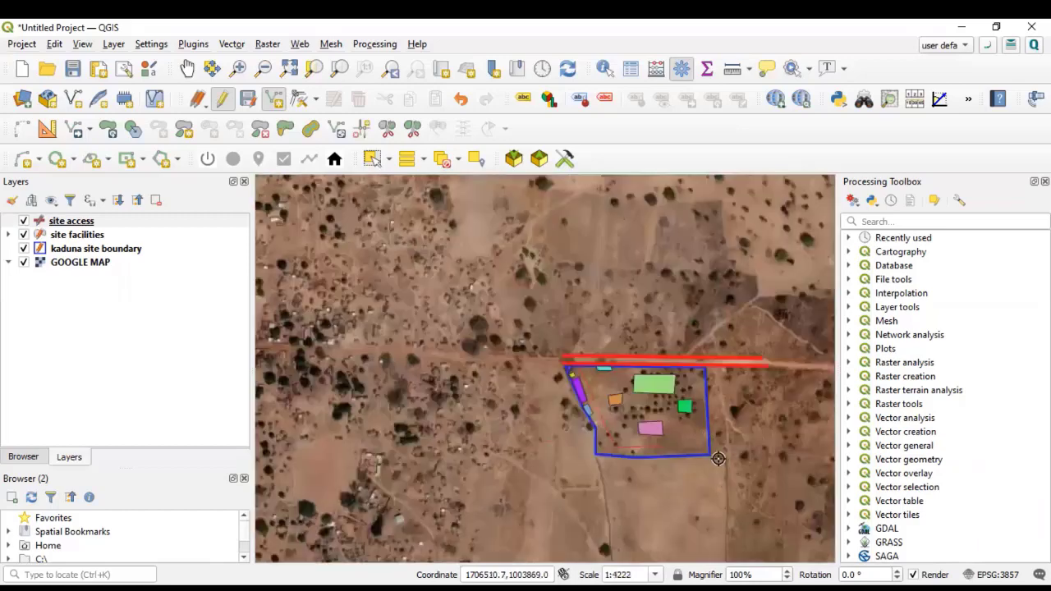
pyautogui.scroll(2, 700, 450)
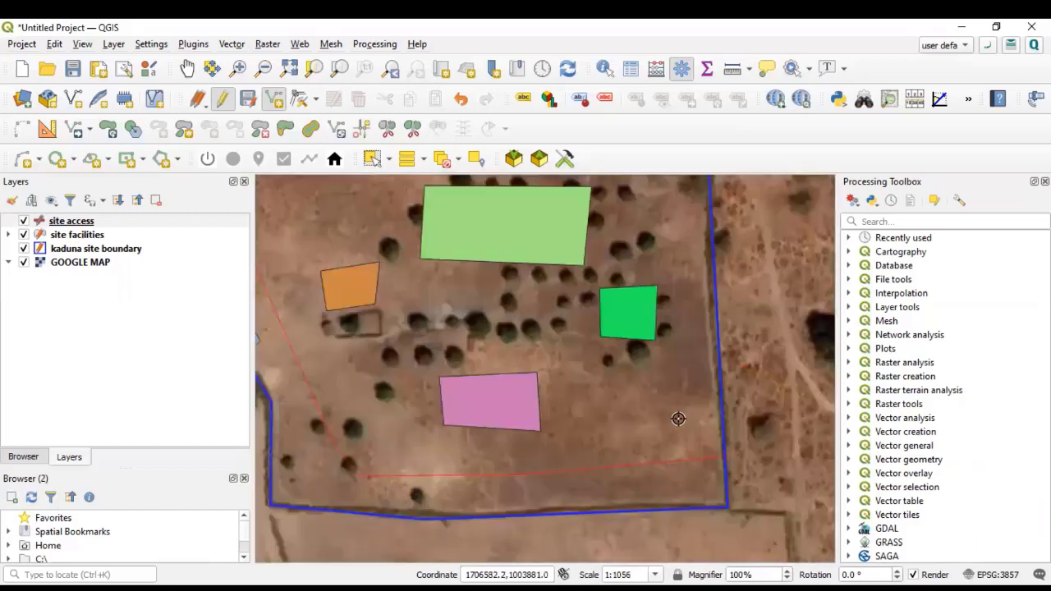
pyautogui.rightClick(733, 538)
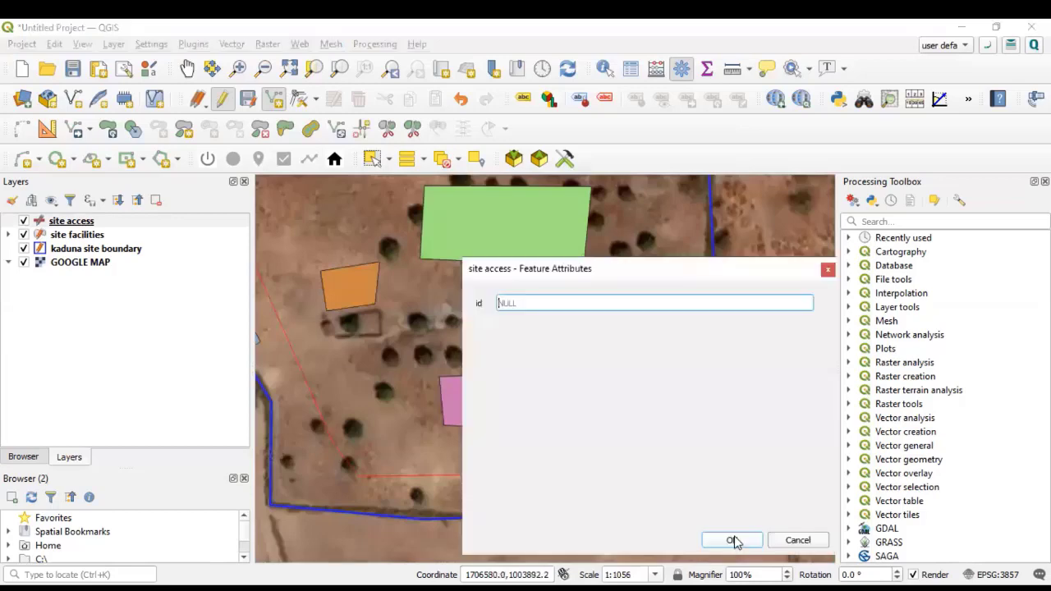
pyautogui.press('Return')
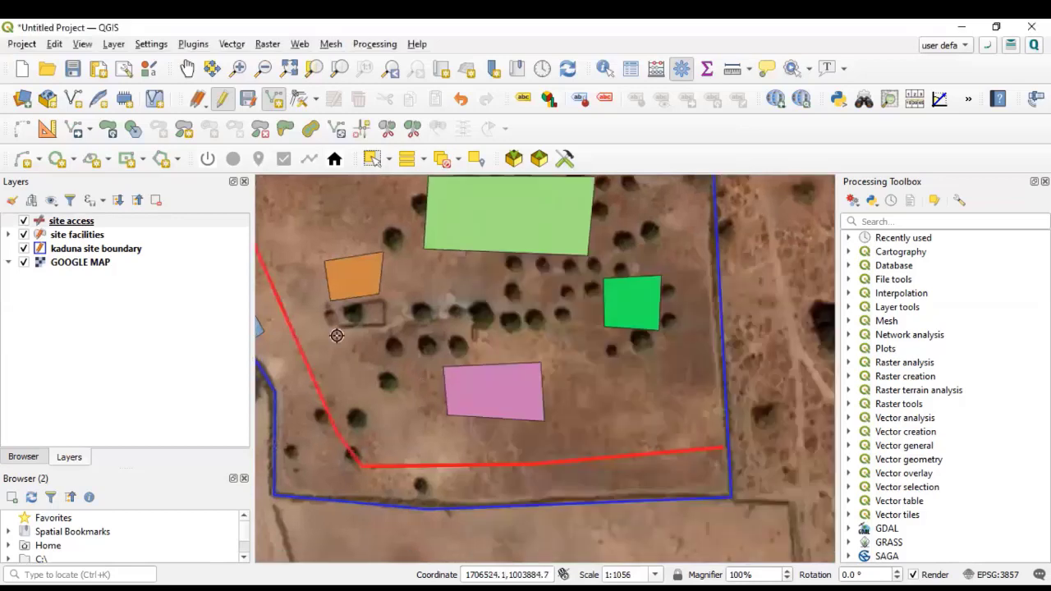
# - Digitize a second access line parallel to the internal route on its inner side, from the road to the eastern boundary
pyautogui.scroll(1, 340, 330)
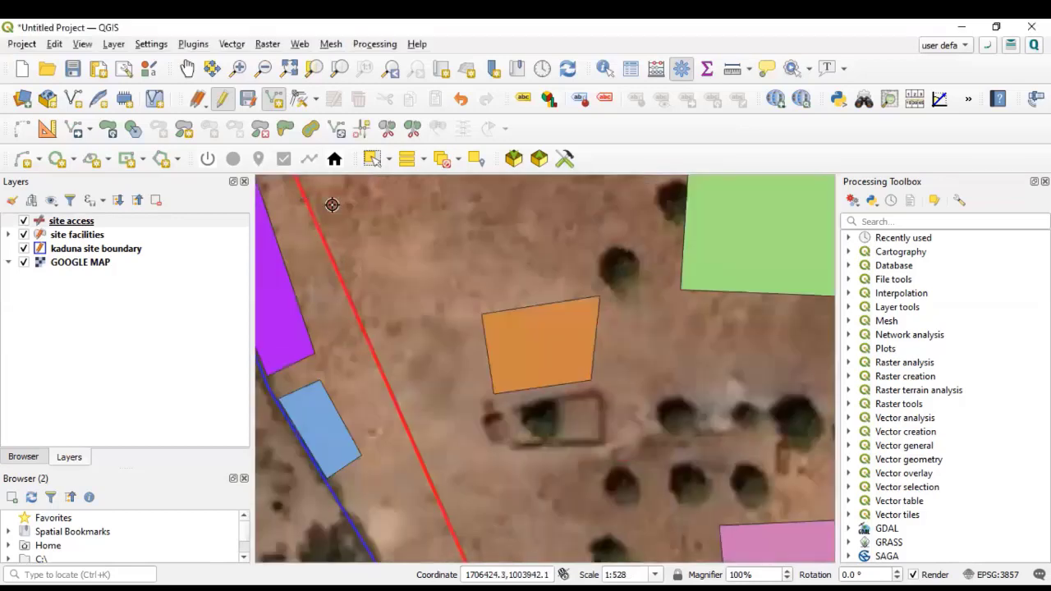
pyautogui.scroll(-1, 331, 202)
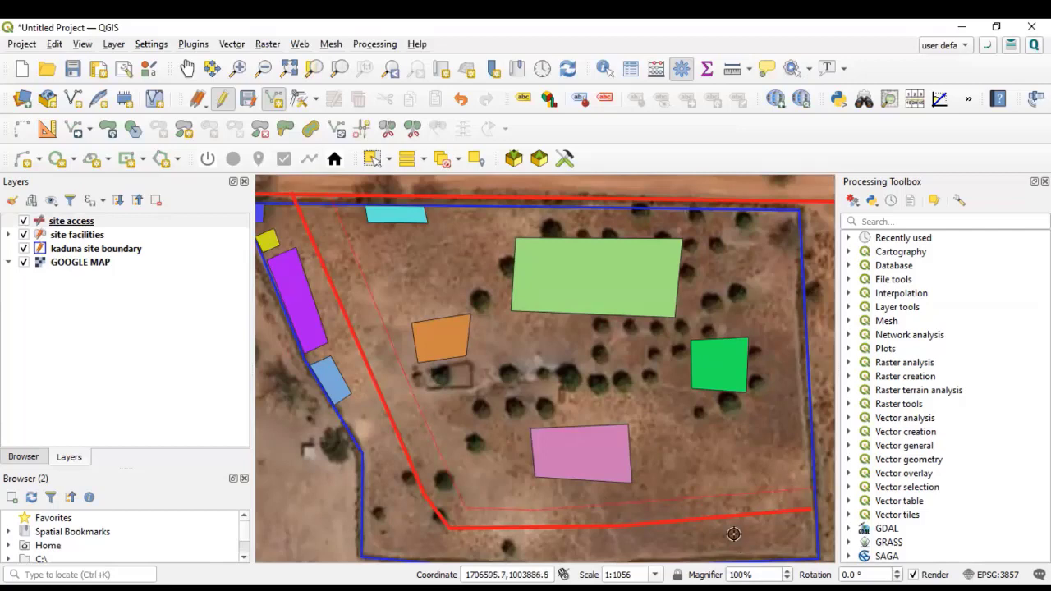
pyautogui.scroll(-1, 461, 457)
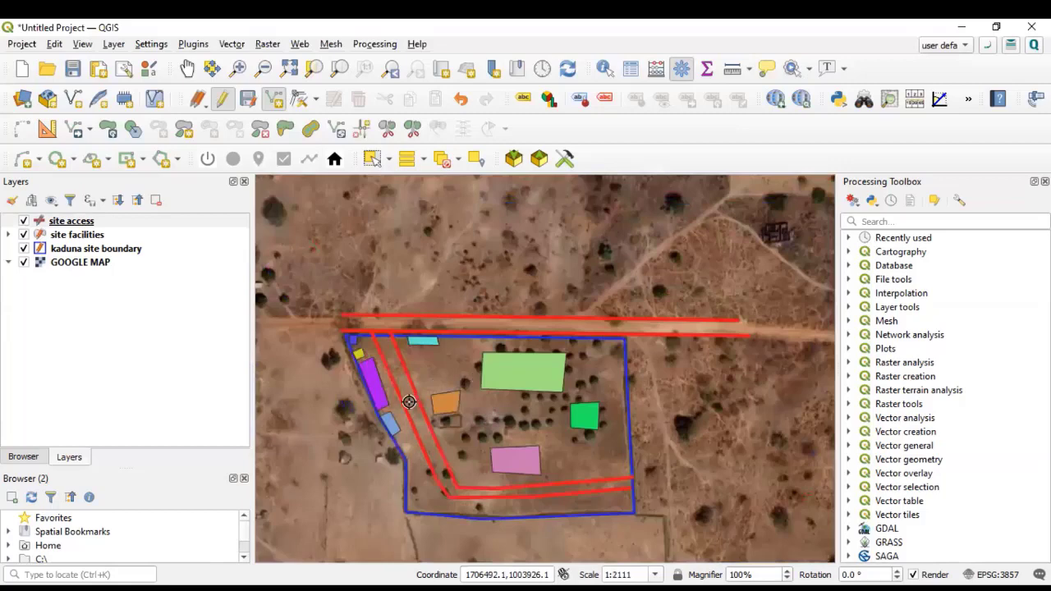
# - Digitize two parallel access lines from the inner internal route, passing south of the cyan facility and north of the light-green one, toward the northeast corner
pyautogui.scroll(2, 435, 318)
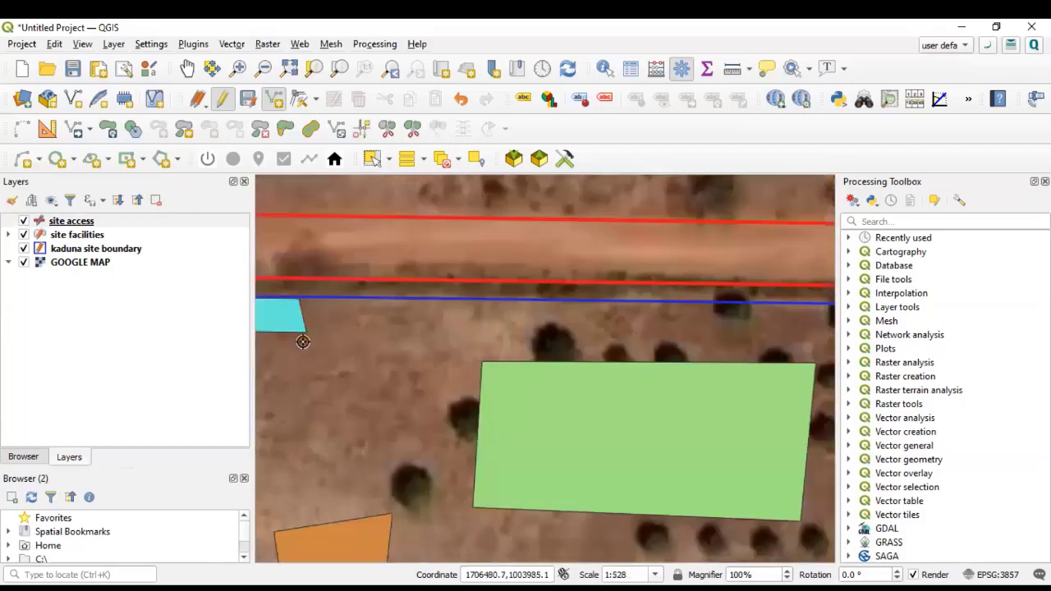
pyautogui.scroll(-1, 386, 374)
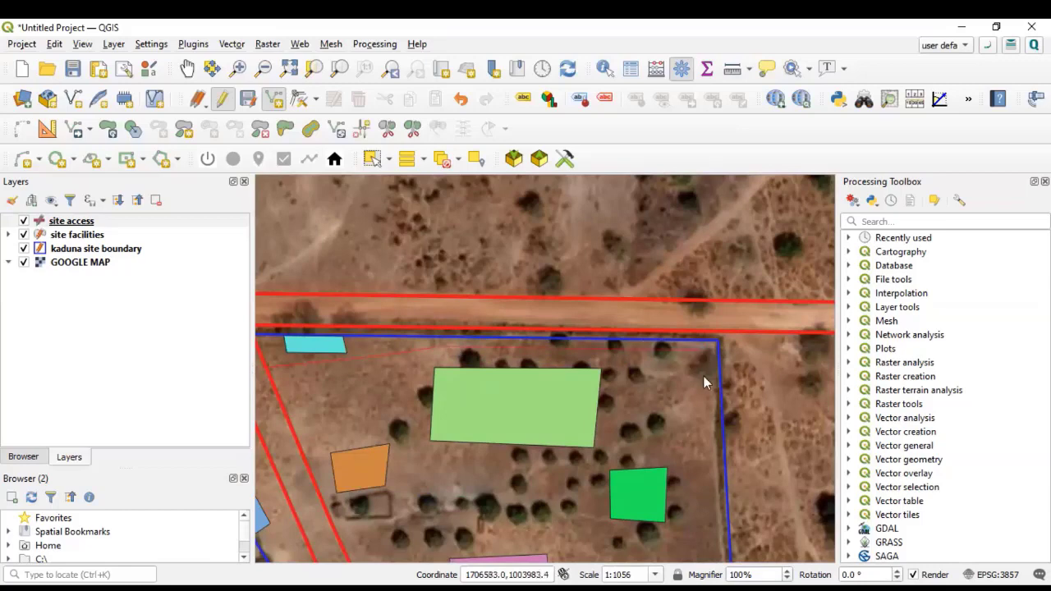
pyautogui.click(277, 399)
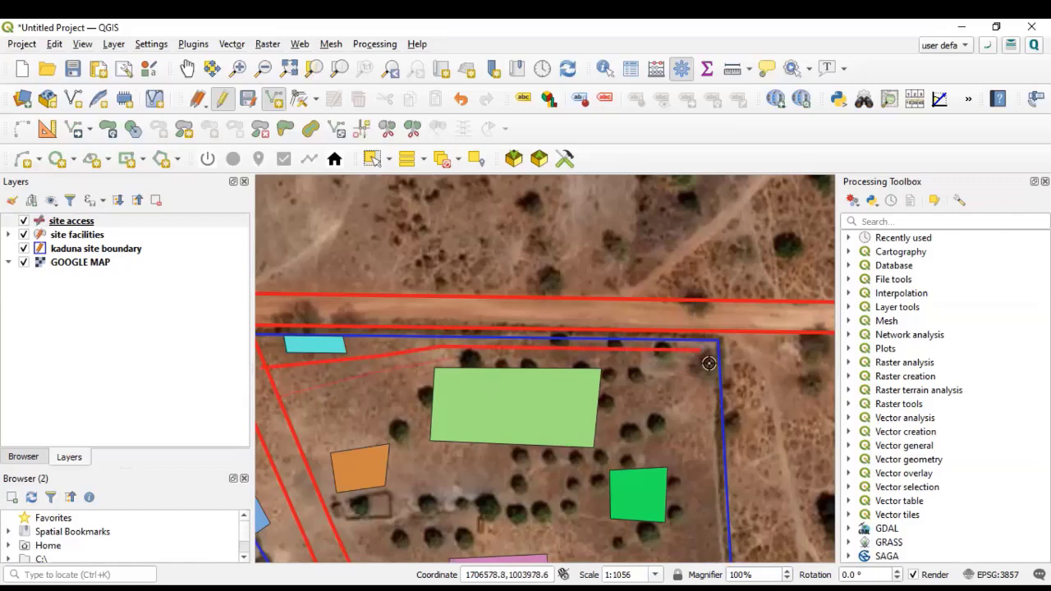
pyautogui.rightClick(729, 548)
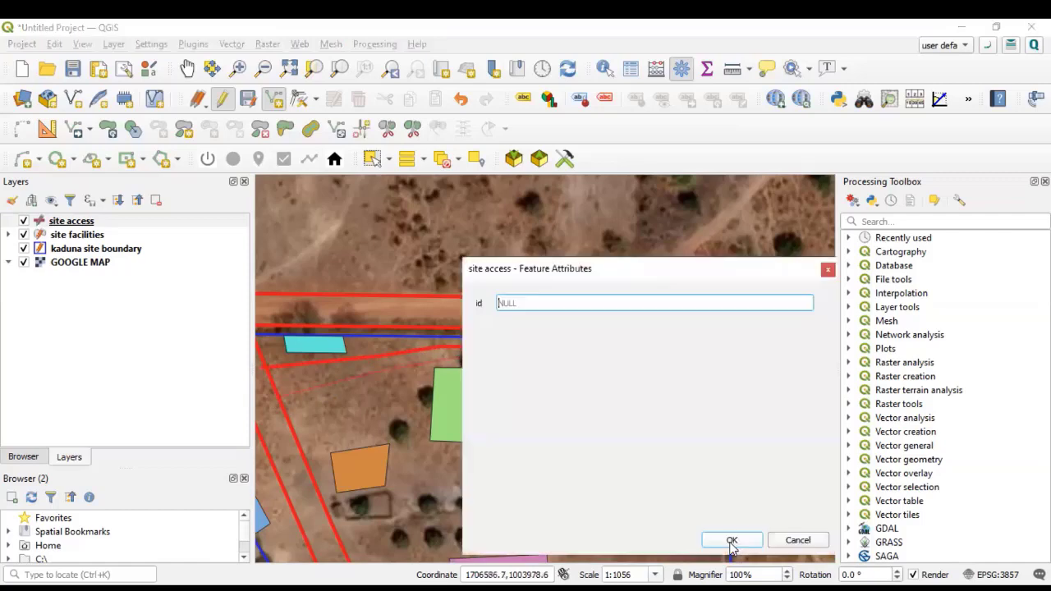
pyautogui.click(731, 540)
# - Examine the internal access lines and their layout around the facilities at overview and close-up scales
pyautogui.scroll(-1, 572, 357)
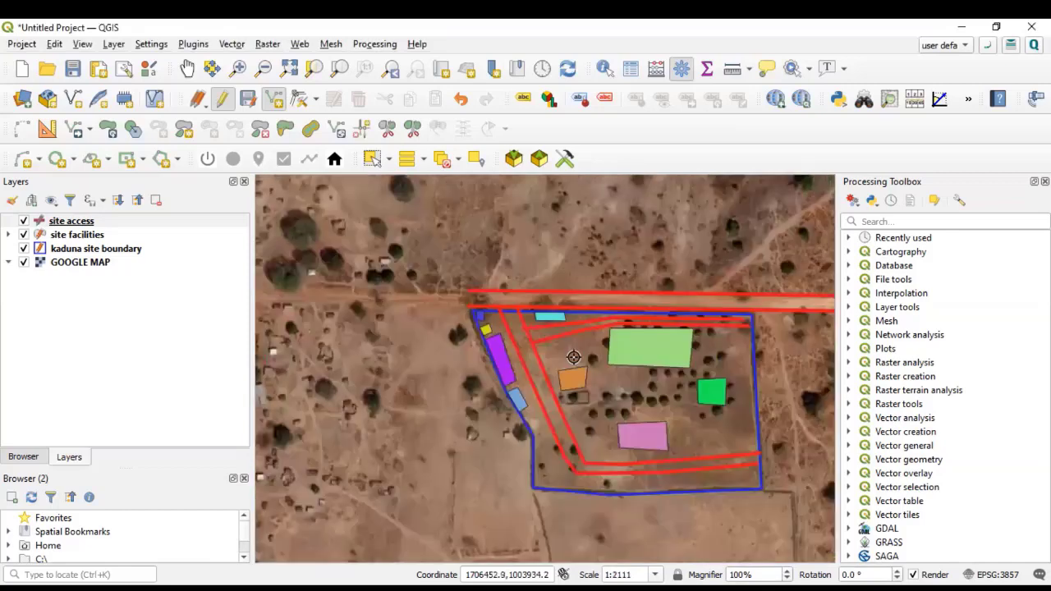
pyautogui.scroll(1, 522, 357)
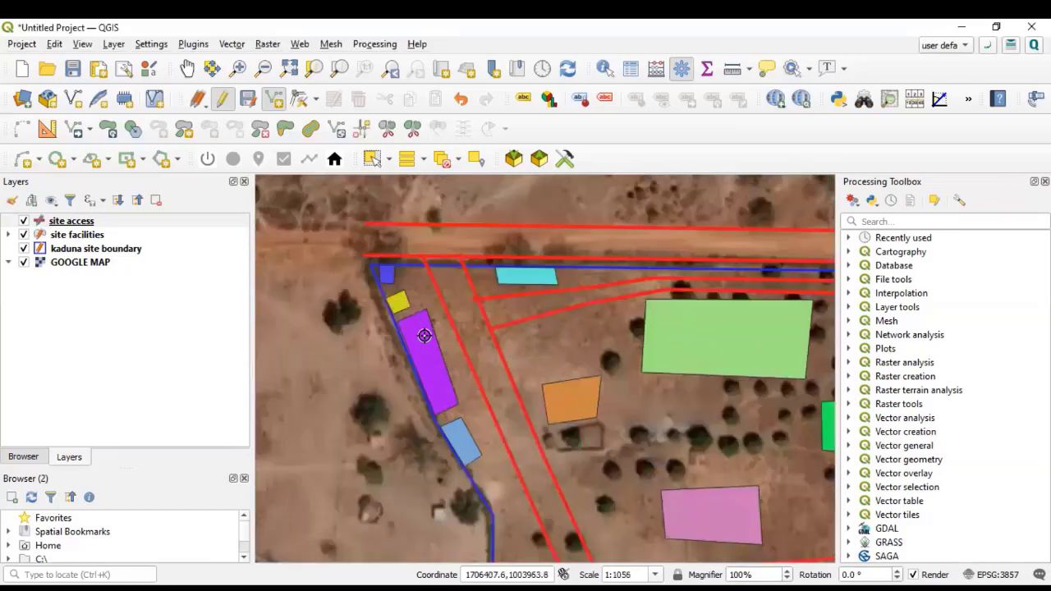
pyautogui.scroll(-2, 424, 335)
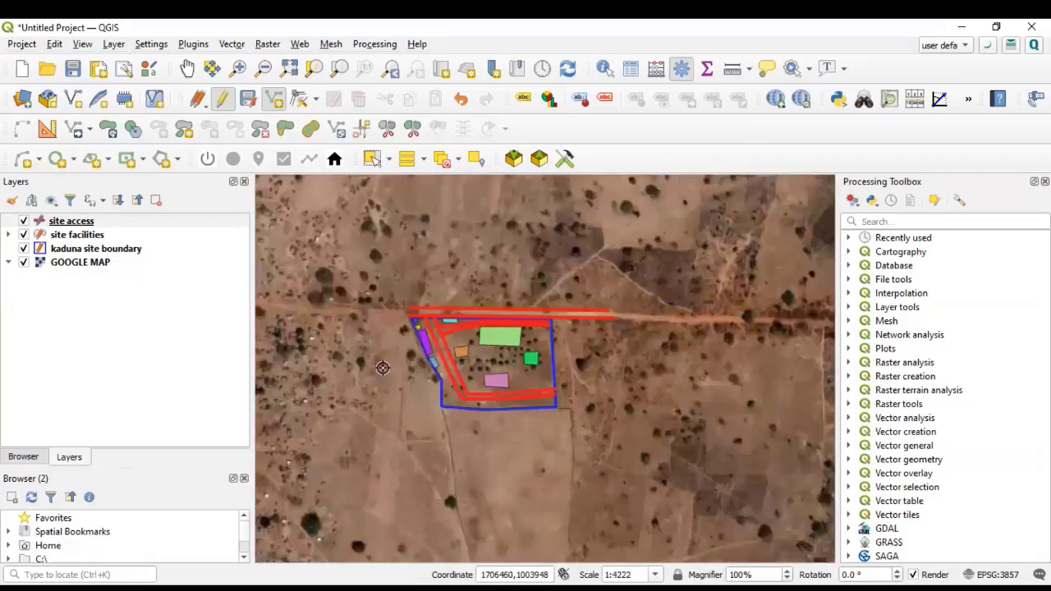
pyautogui.scroll(2, 466, 349)
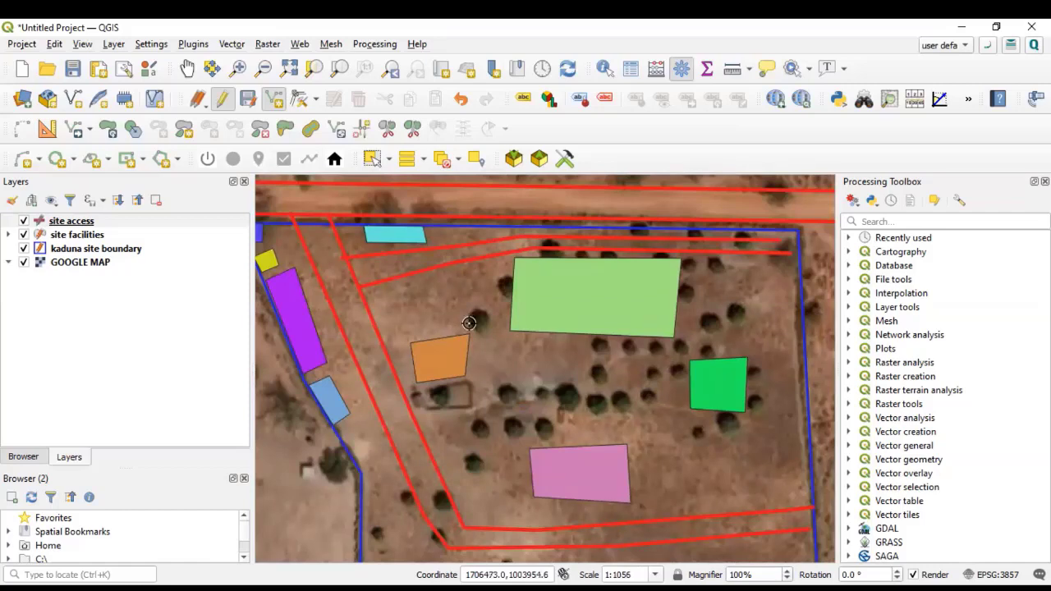
pyautogui.scroll(-1, 517, 348)
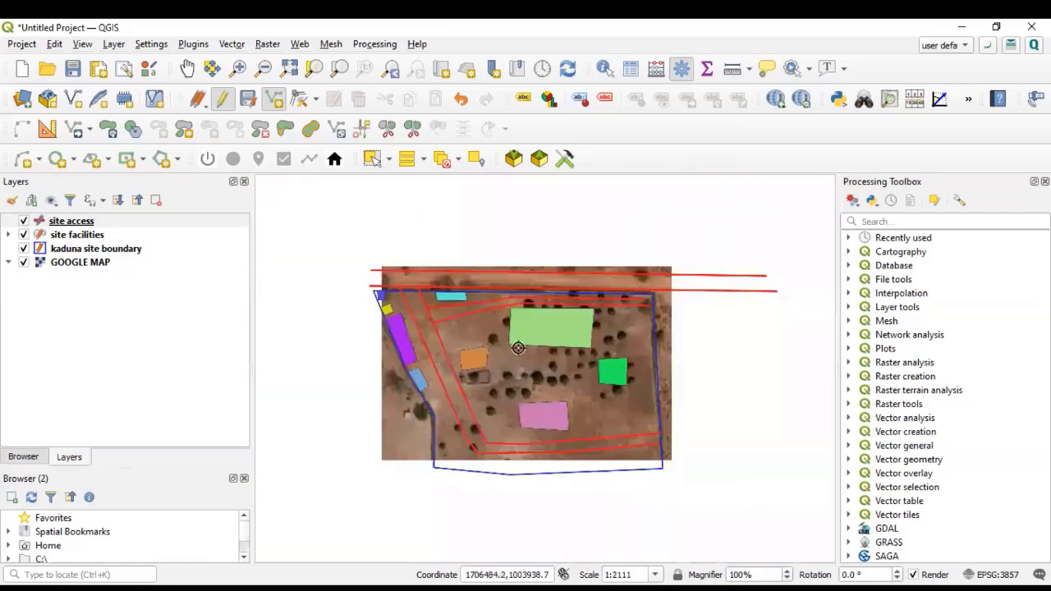
pyautogui.scroll(1, 507, 355)
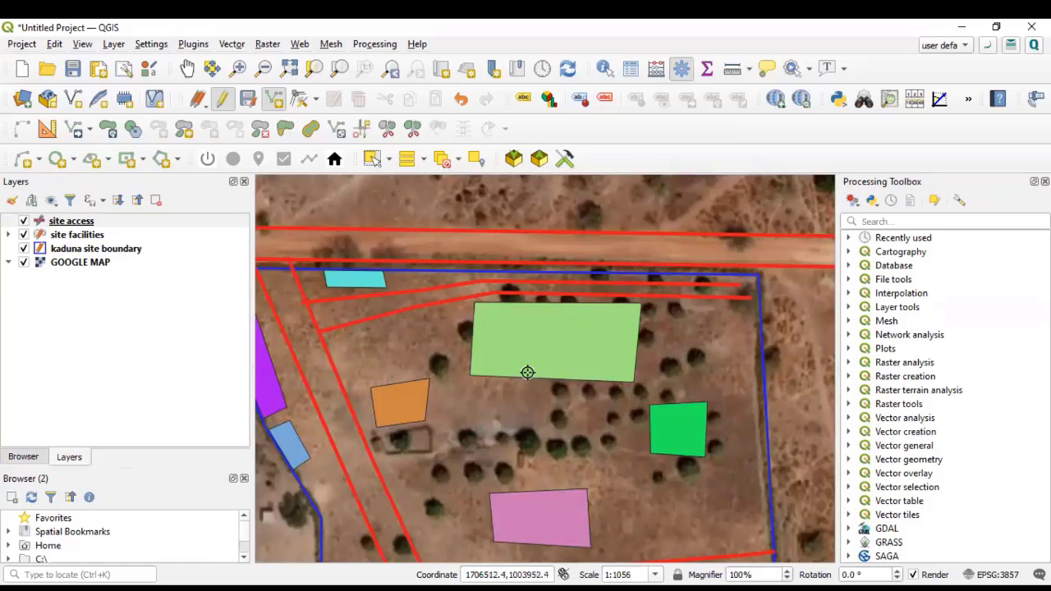
pyautogui.scroll(-1, 497, 383)
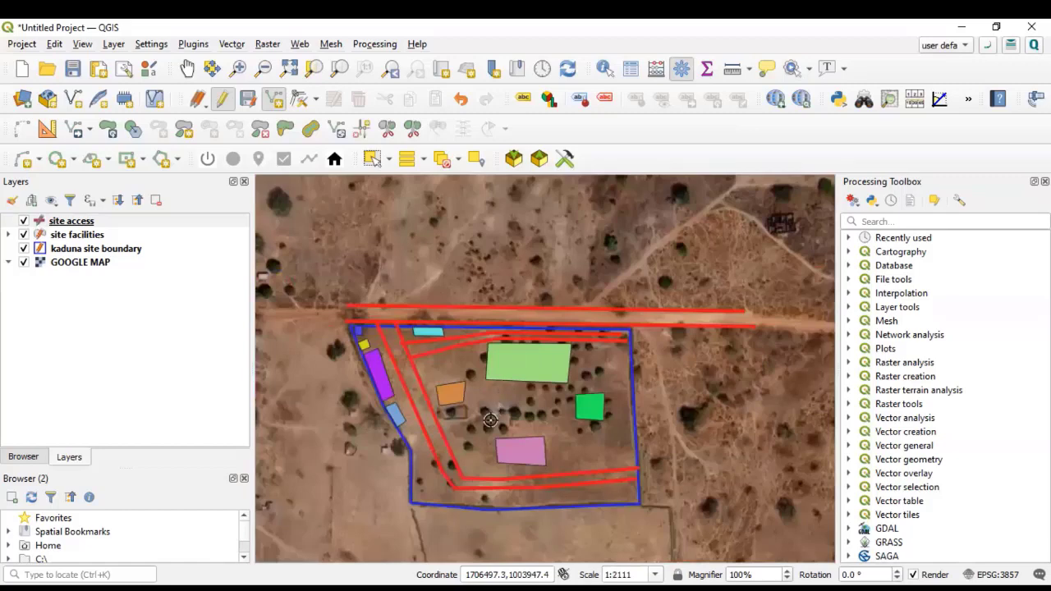
pyautogui.scroll(1, 491, 419)
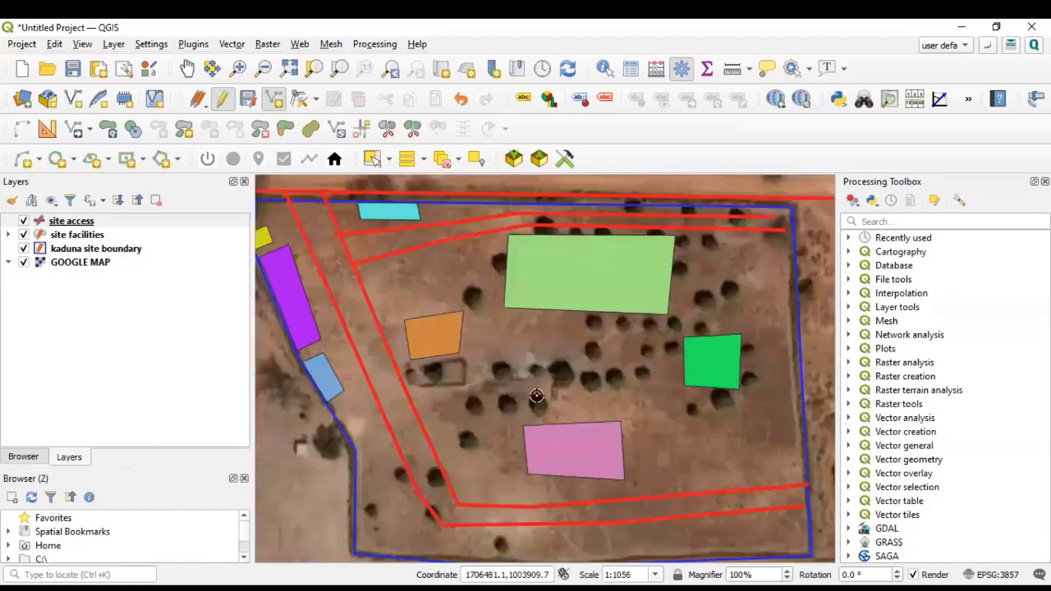
pyautogui.scroll(-1, 536, 395)
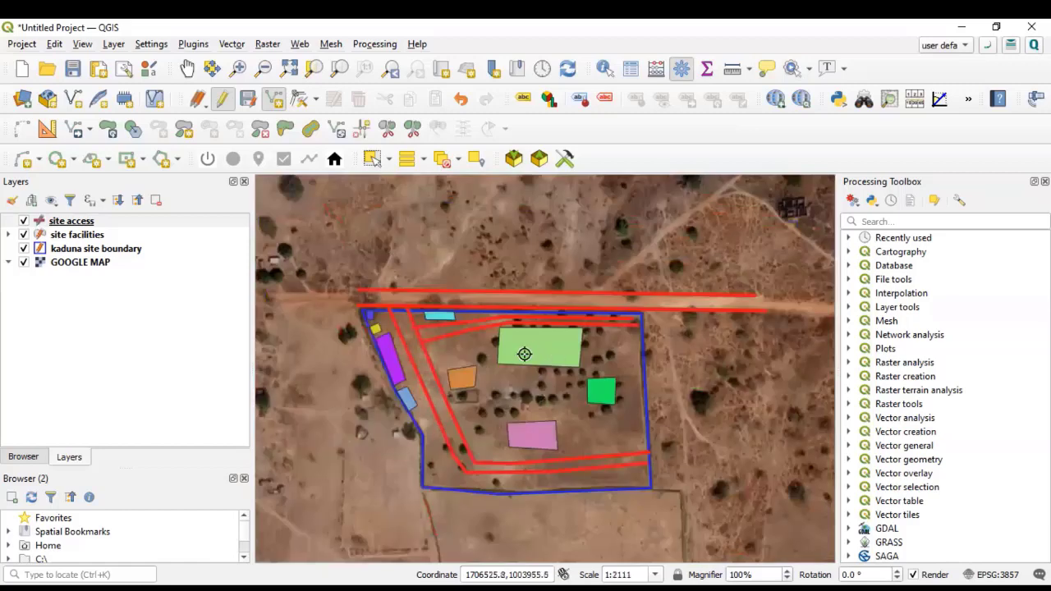
pyautogui.scroll(1, 523, 355)
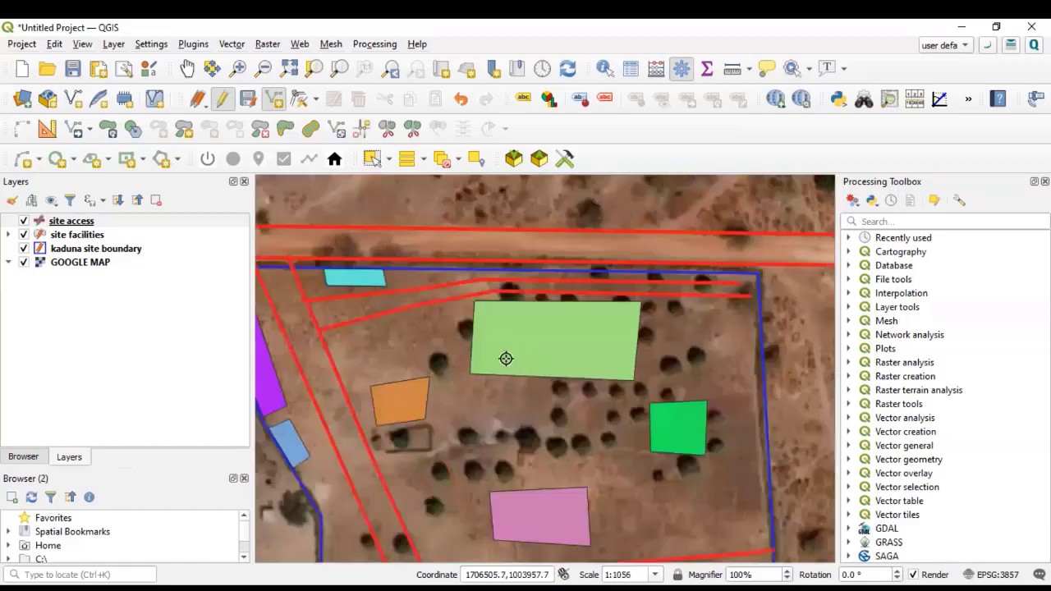
pyautogui.scroll(-1, 509, 359)
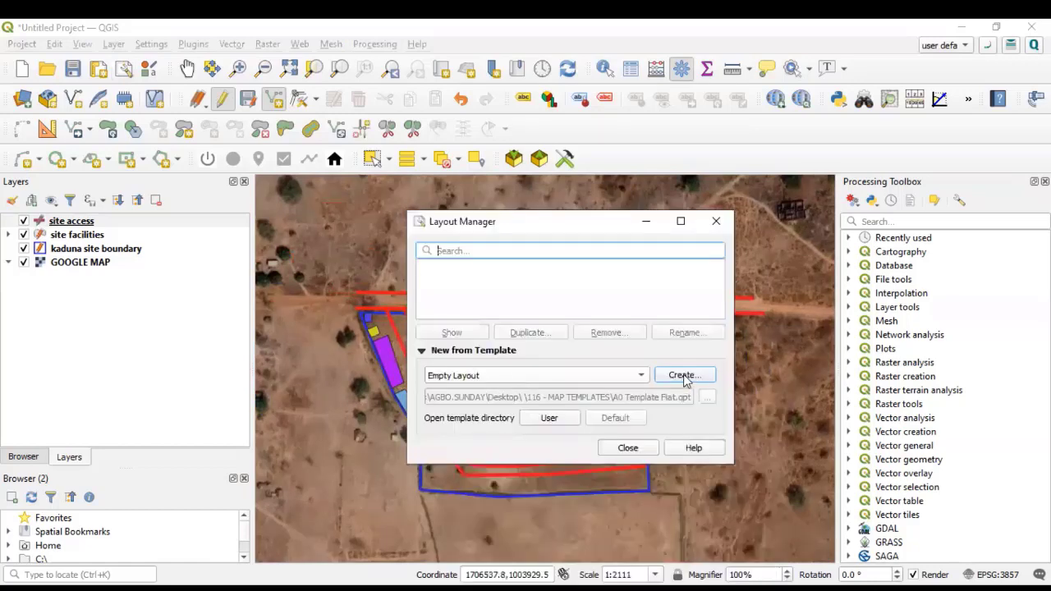
# - Create an empty print layout titled map and close the Layout Manager
pyautogui.click(684, 376)
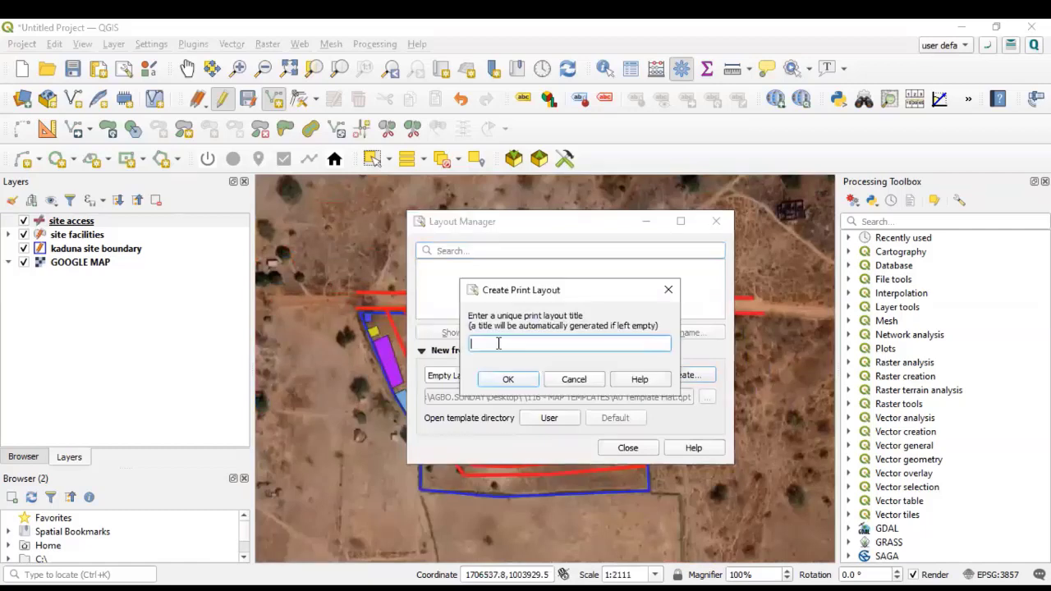
pyautogui.write('map')
pyautogui.click(509, 379)
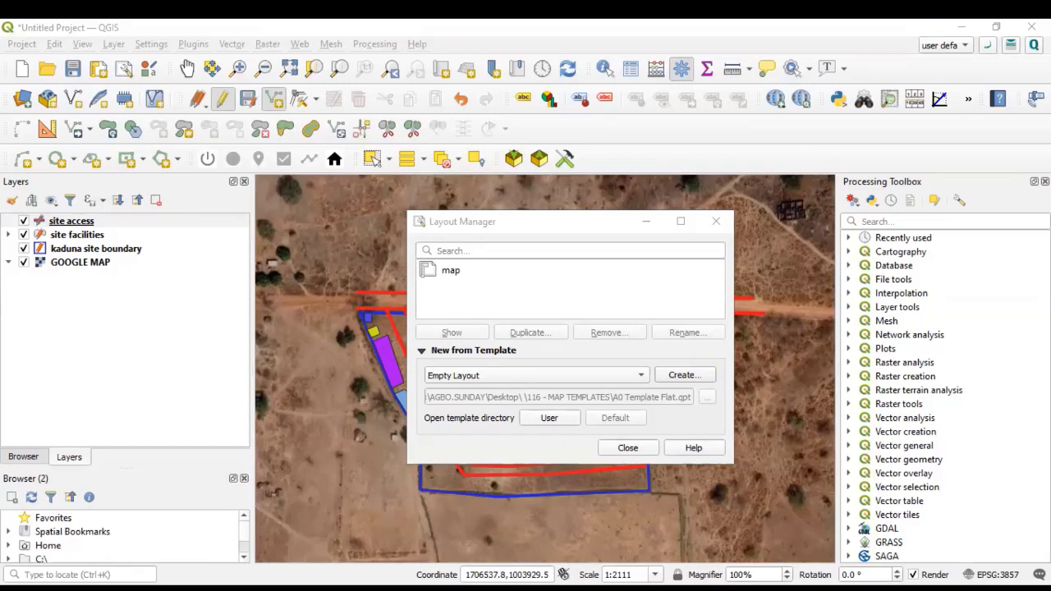
pyautogui.click(678, 246)
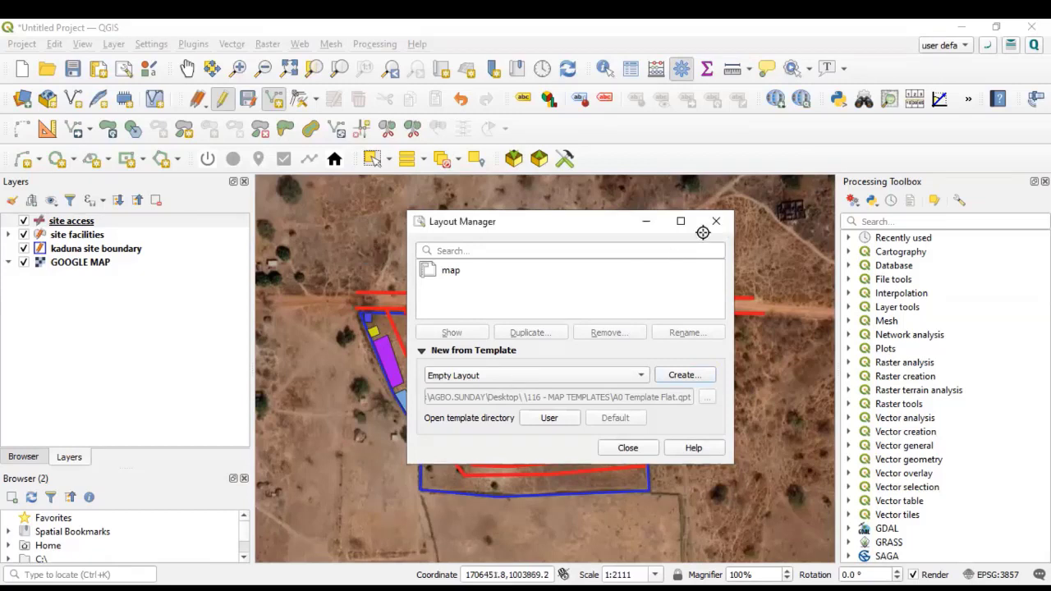
pyautogui.press('Escape')
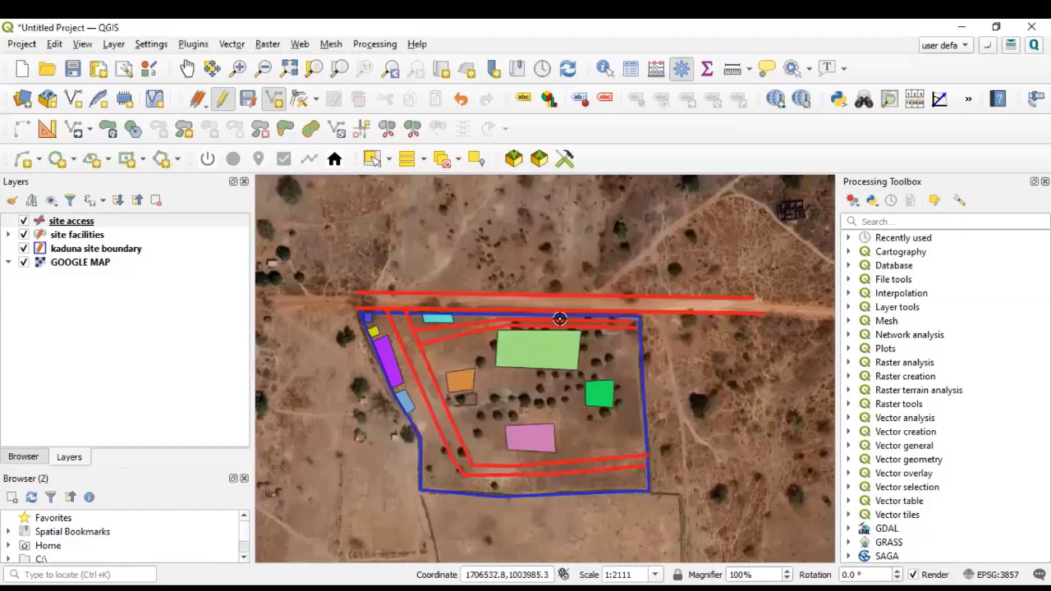